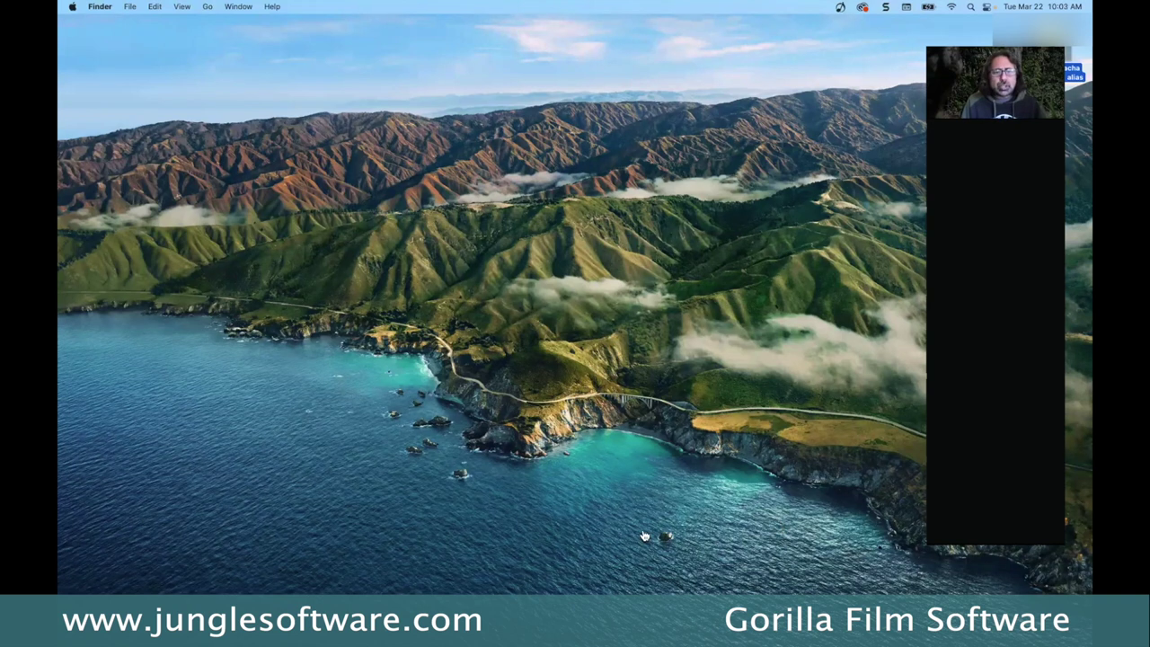
Step: Switch to Final Draft 12, then make the Hotel Cucaracha FD12 Original script window taller and nudge it left
key("super+Tab")
key("super+Tab")
key("super+Tab")
key("super+Tab")
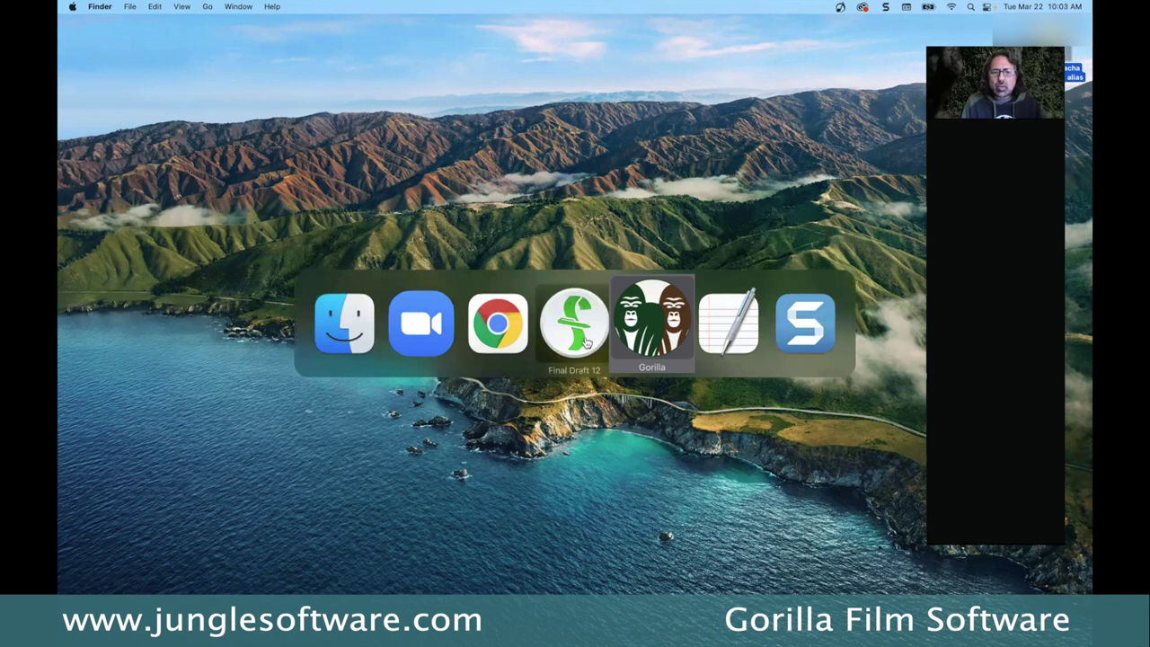
left_click(592, 346)
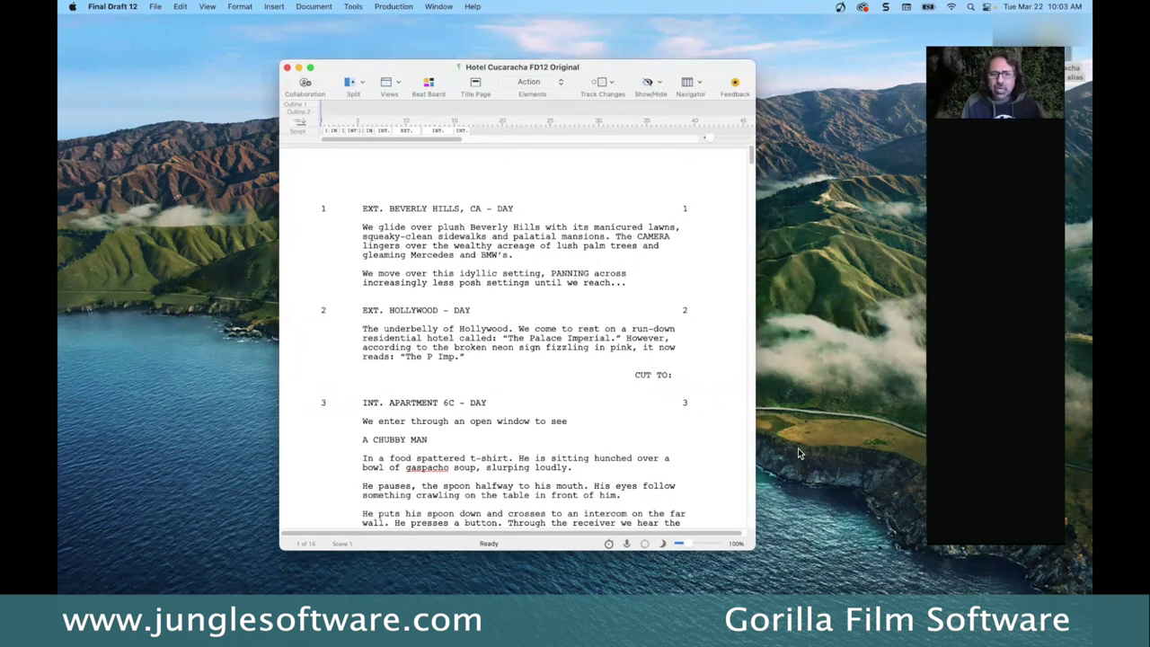
left_click_drag(753, 548, 767, 602)
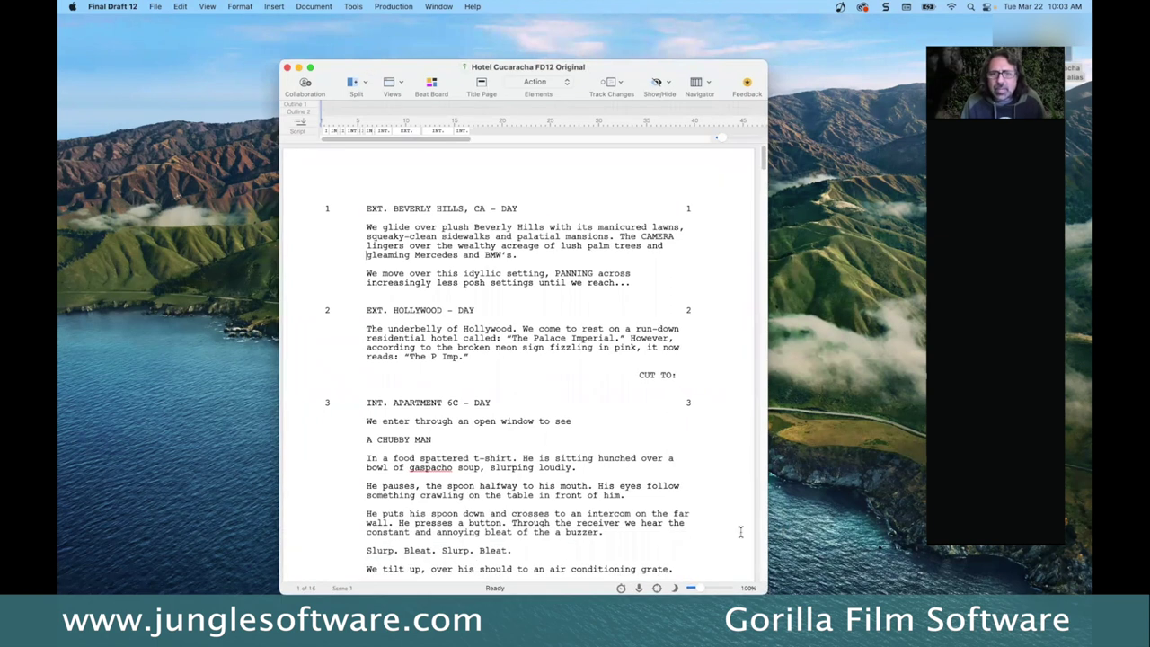
left_click_drag(445, 72, 447, 72)
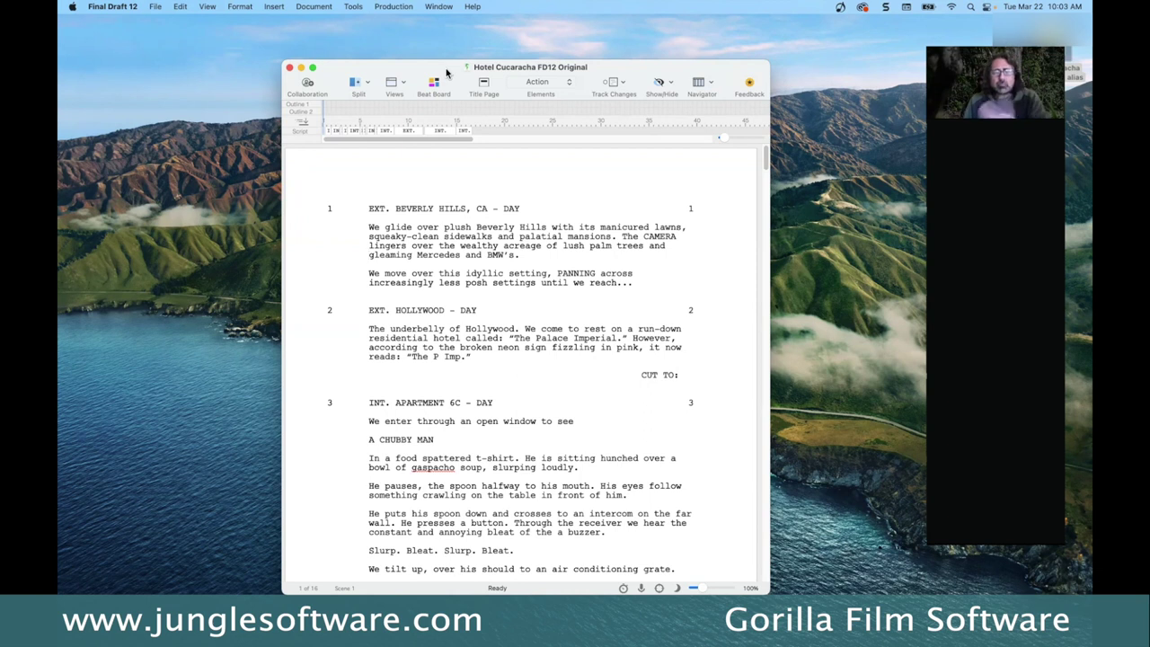
left_click_drag(442, 72, 438, 71)
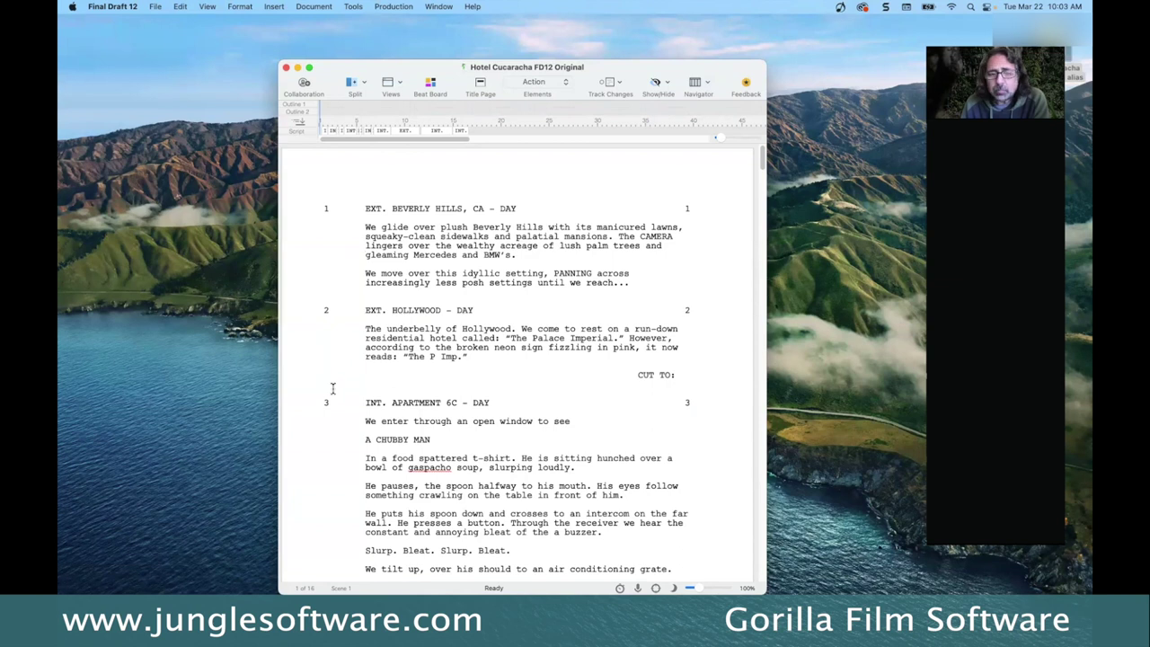
left_click(398, 7)
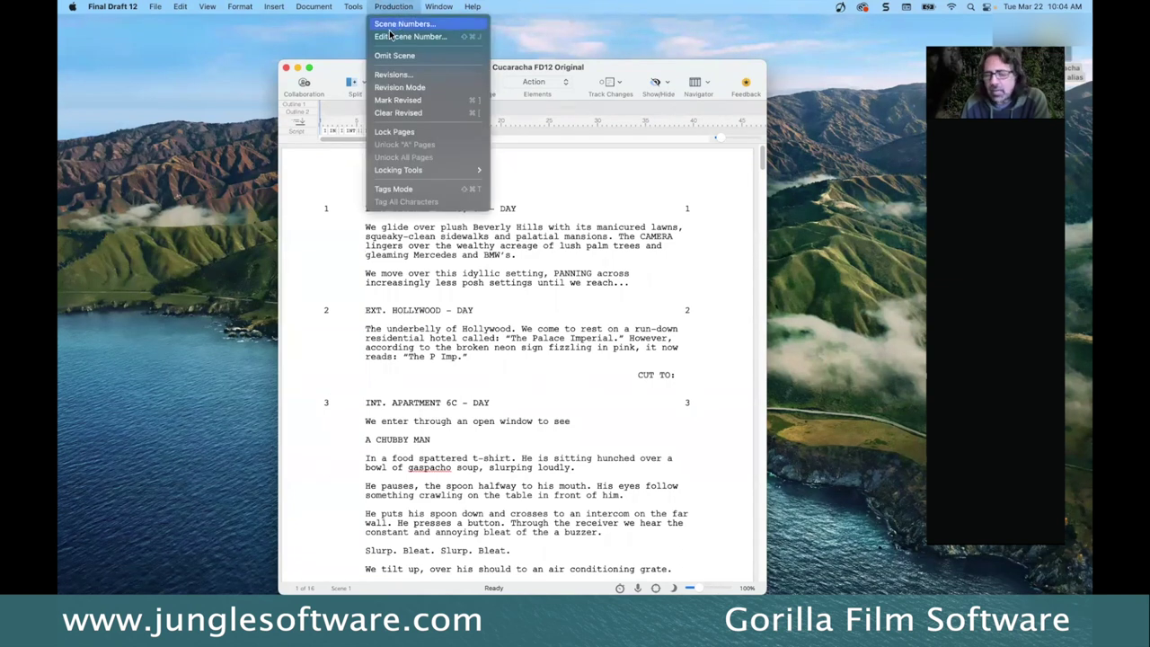
Step: Turn on Production > Tags Mode to colour the tagged elements, then hide Final Draft
left_click(316, 188)
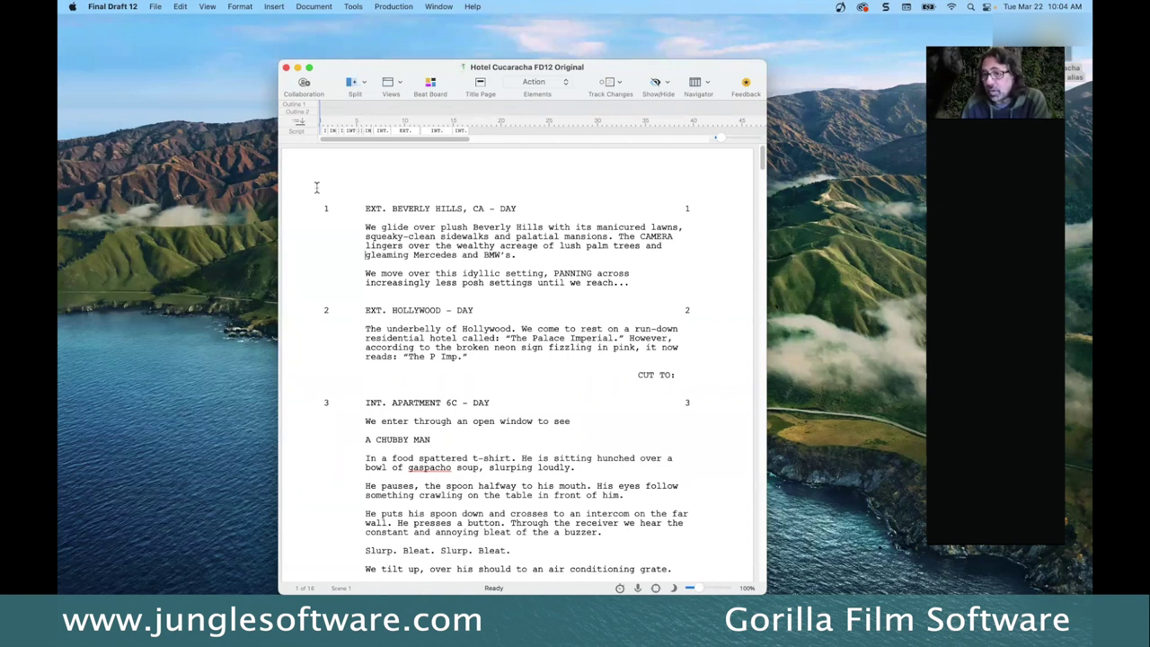
left_click(400, 7)
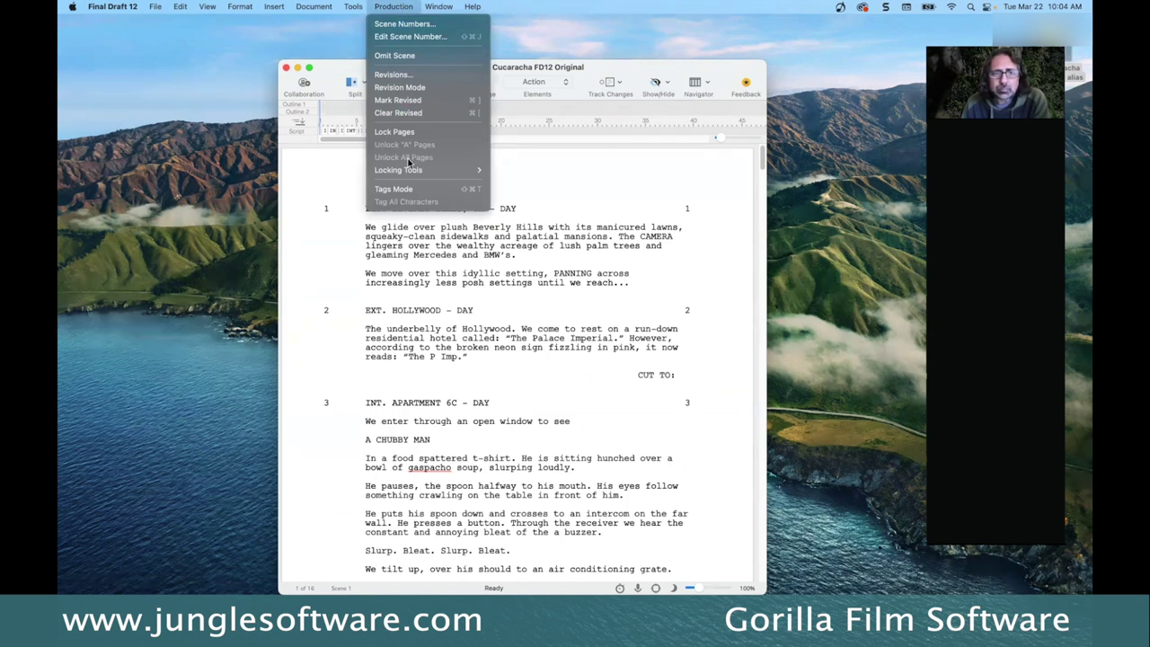
left_click(417, 189)
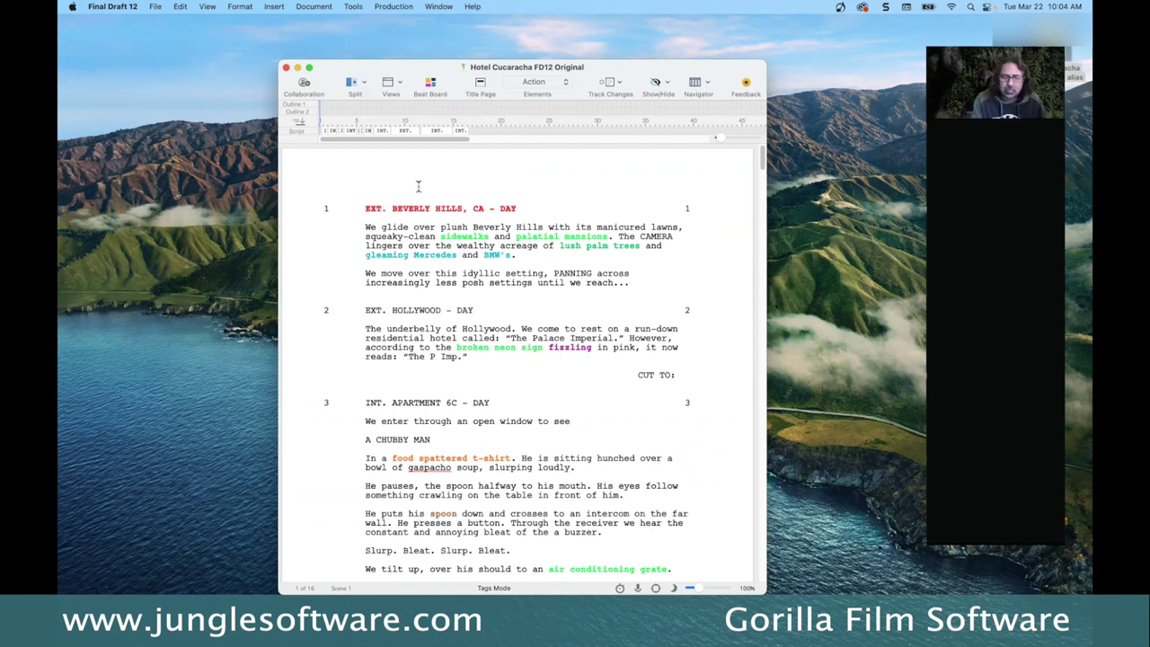
key("super+h")
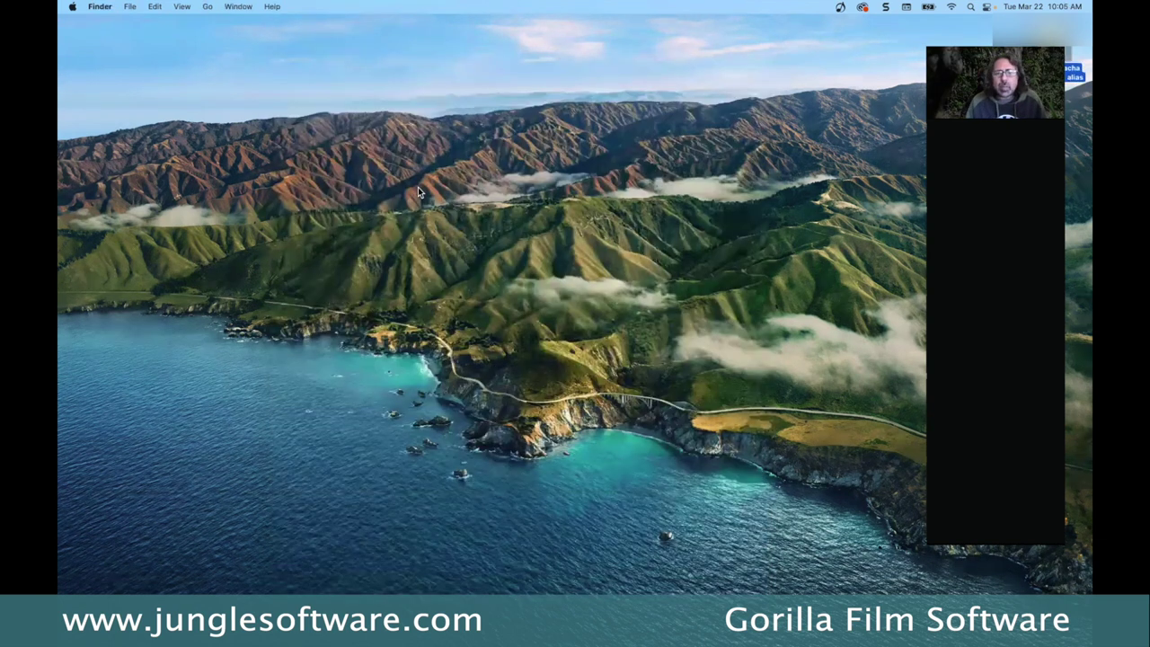
Step: Switch to Gorilla 7's Project Manager, which lists four schedules and two budgets
key("super+Tab")
key("super+Tab")
key("super+Tab")
key("super+Tab")
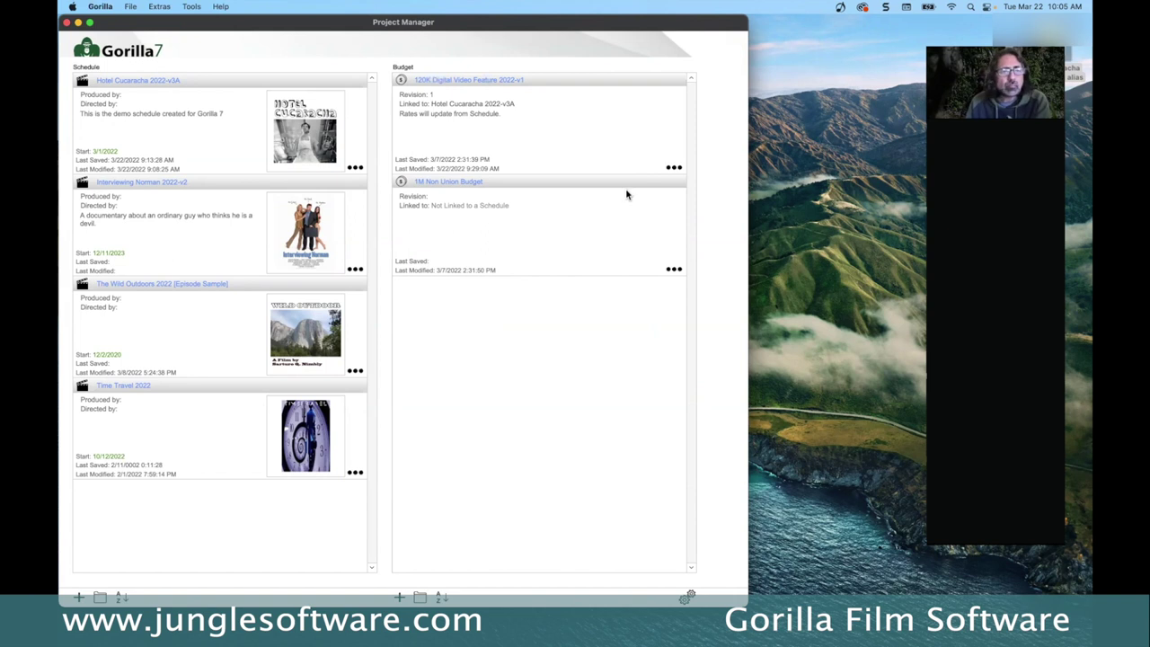
Step: Open the Hotel Cucaracha 2022-v3A schedule at scene 1, EXT. BEVERLY HILLS, CA, in the Breakdown
left_click(121, 83)
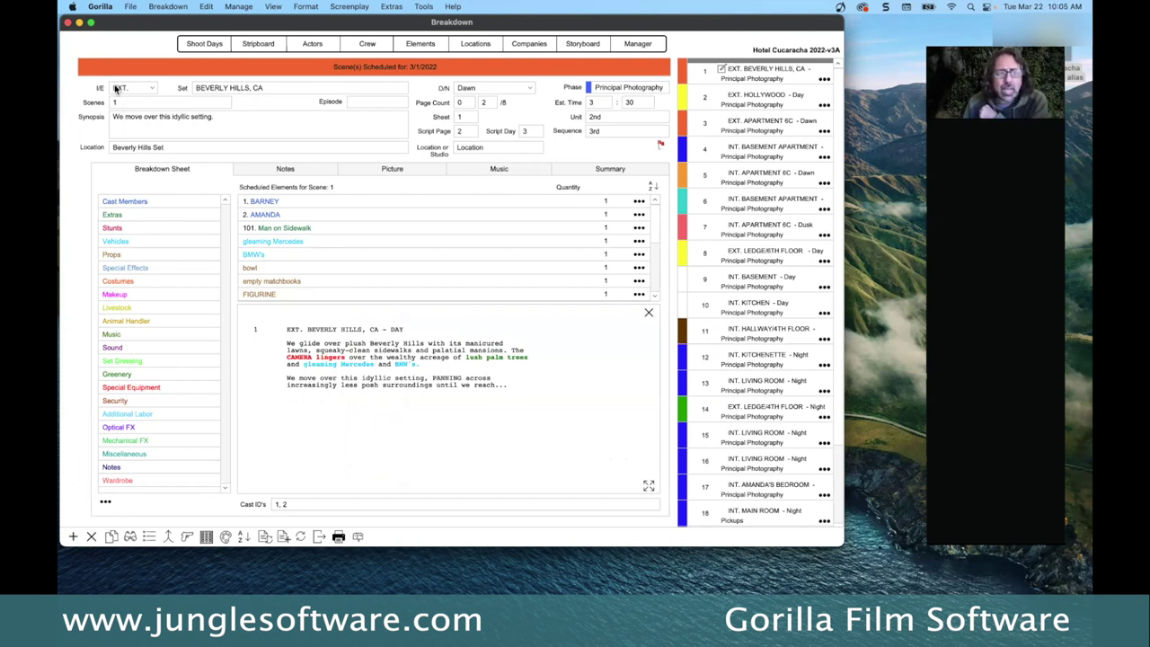
left_click(128, 90)
left_click(126, 89)
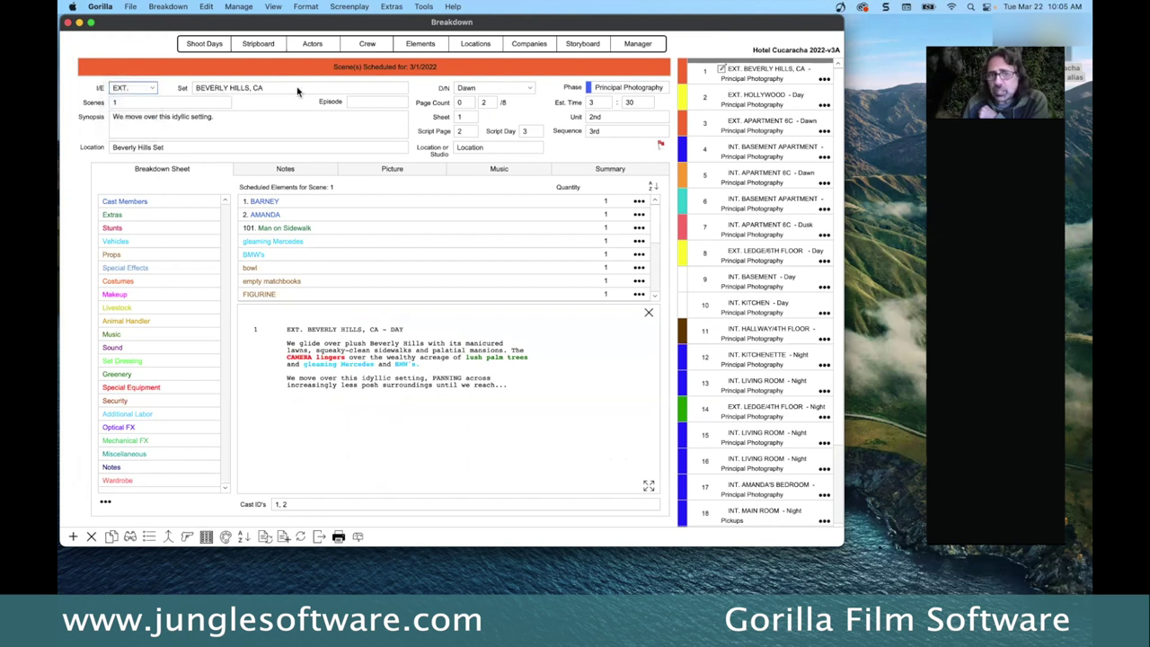
left_click(483, 90)
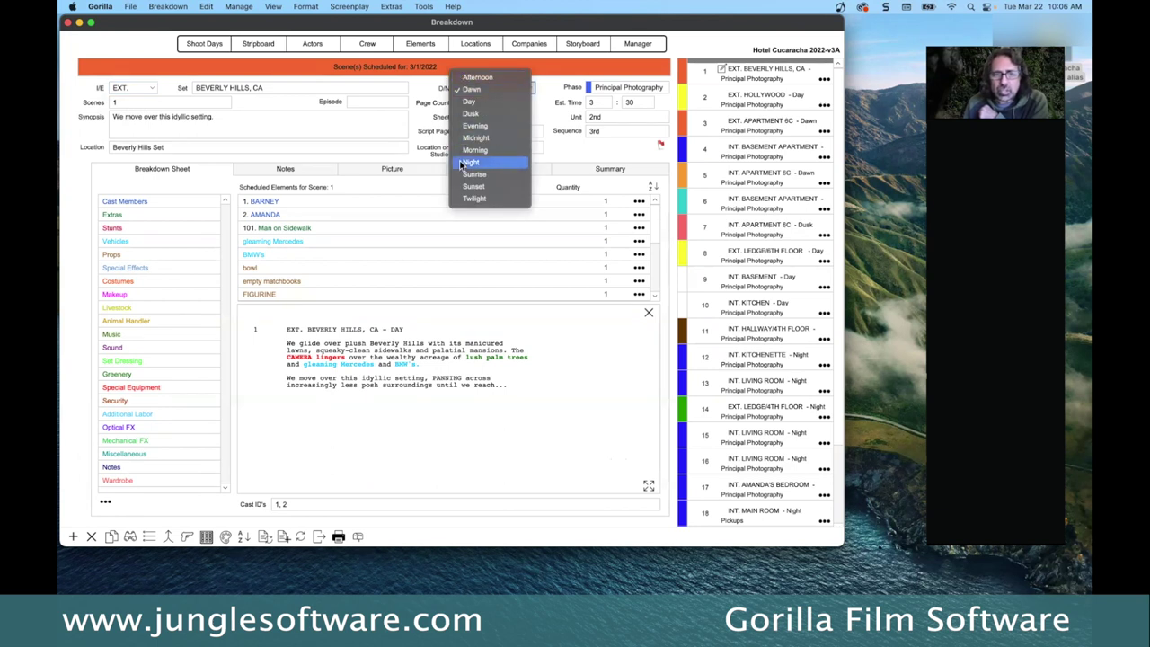
left_click(418, 103)
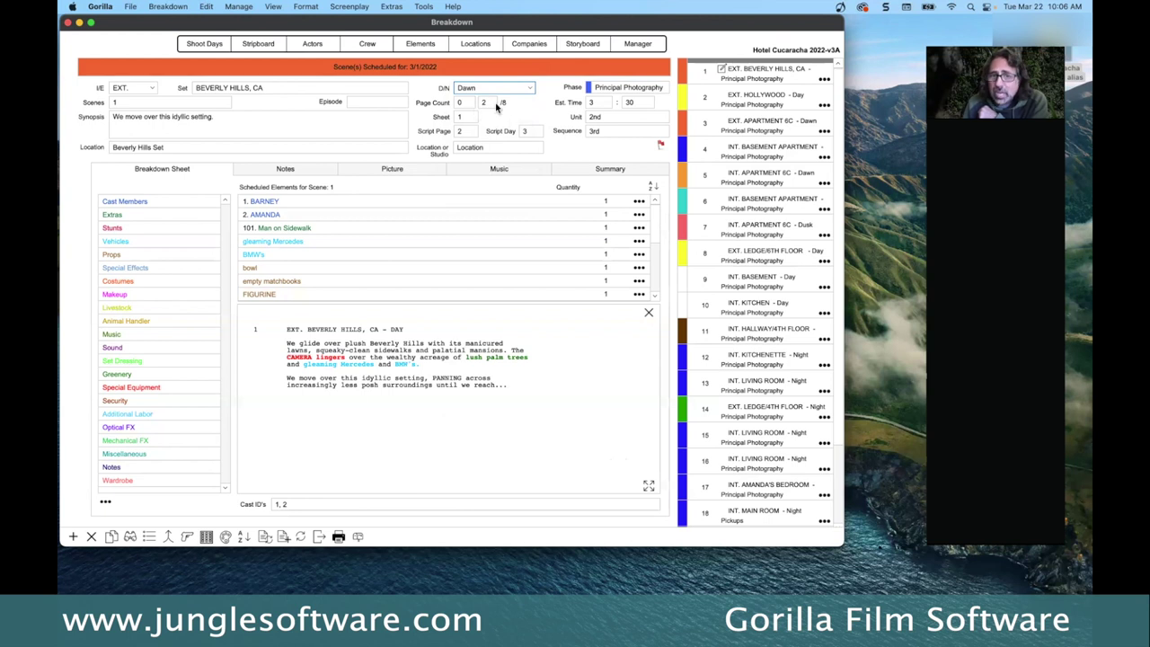
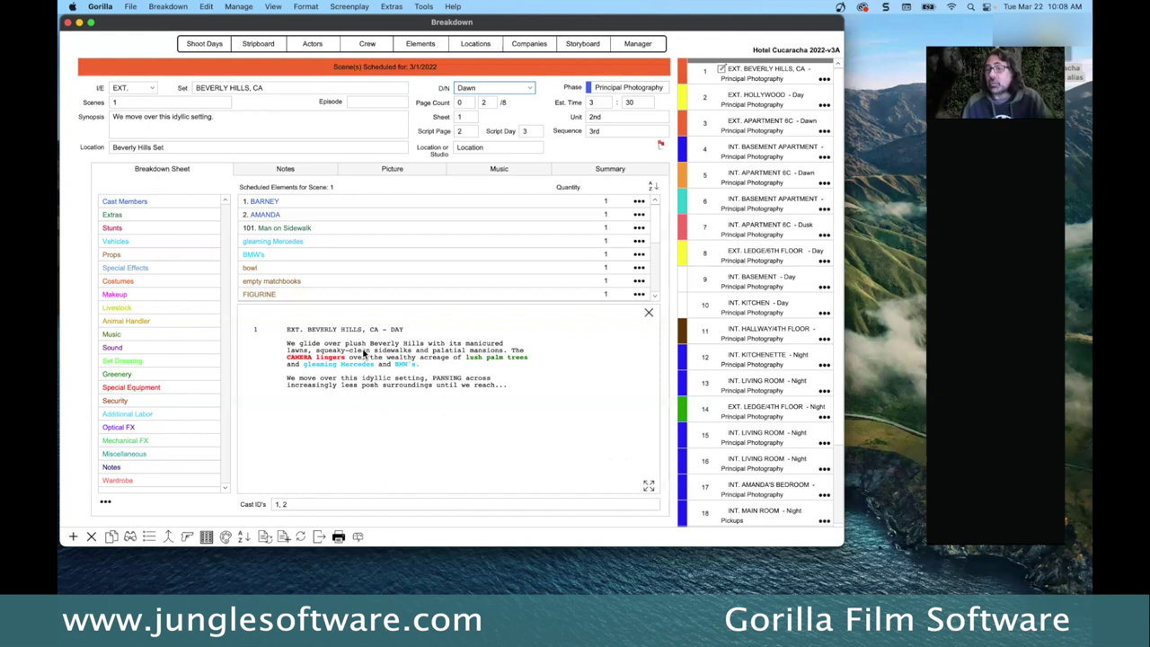
Step: Select the word 'sidewalks' in scene 1's script and open the tag Categories dialog
left_click(364, 353)
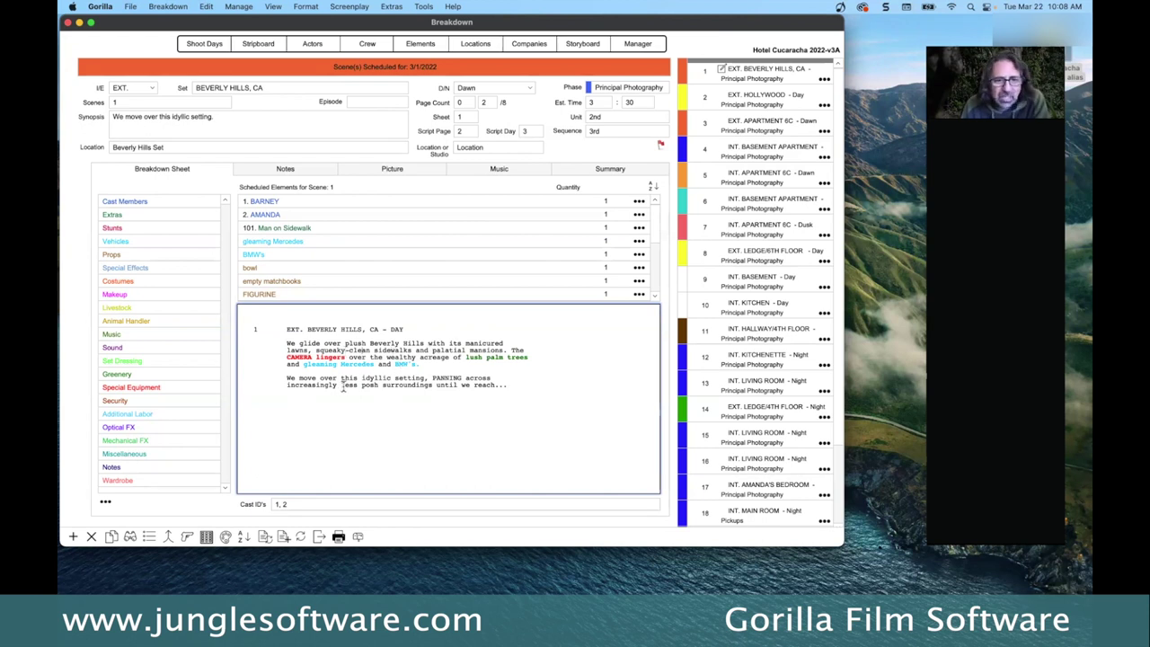
left_click_drag(374, 351, 414, 352)
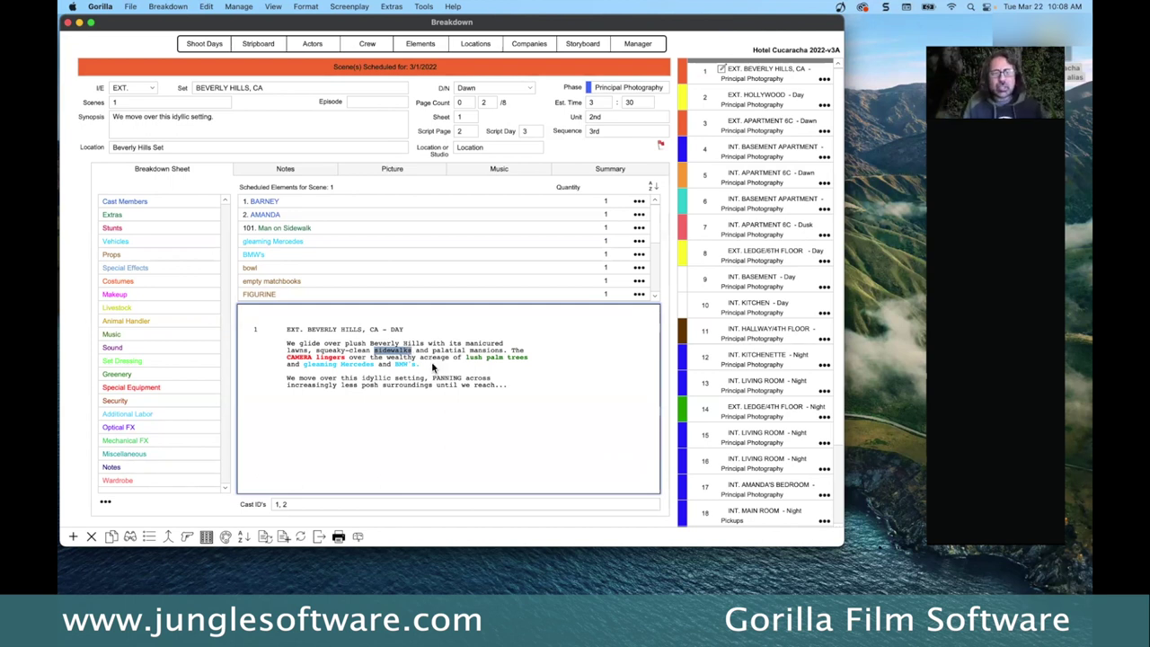
key("super+t")
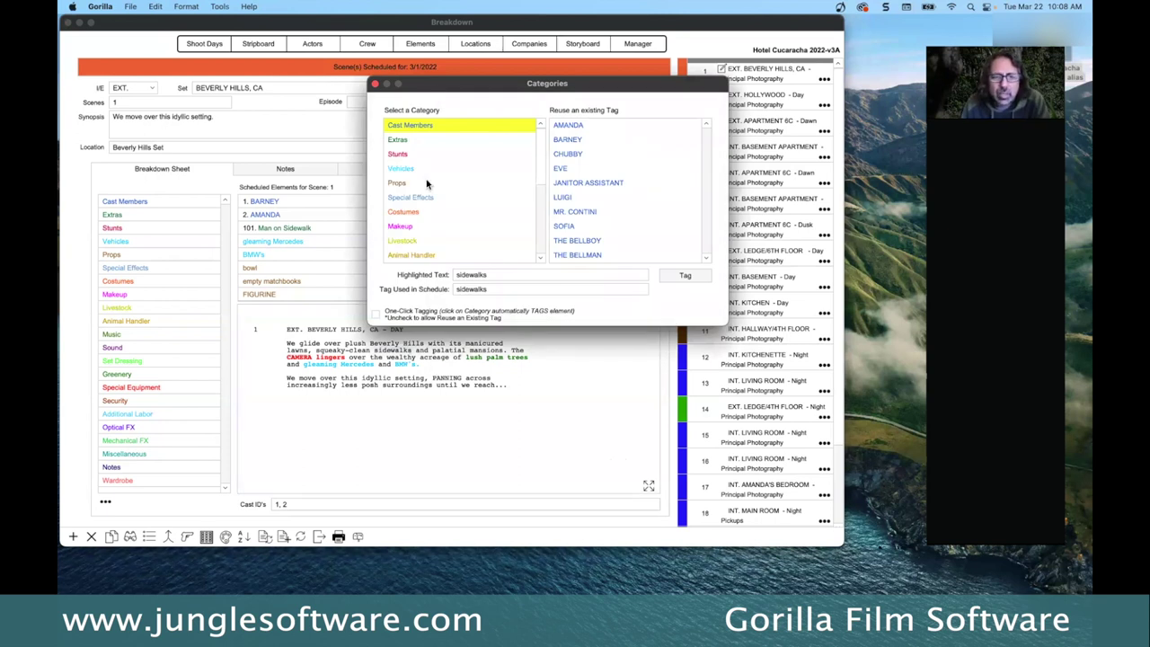
scroll(428, 220, "down", 2)
Step: Tag 'sidewalks' as Set Dressing and check it in scene 1's Scheduled Elements list
left_click(398, 237)
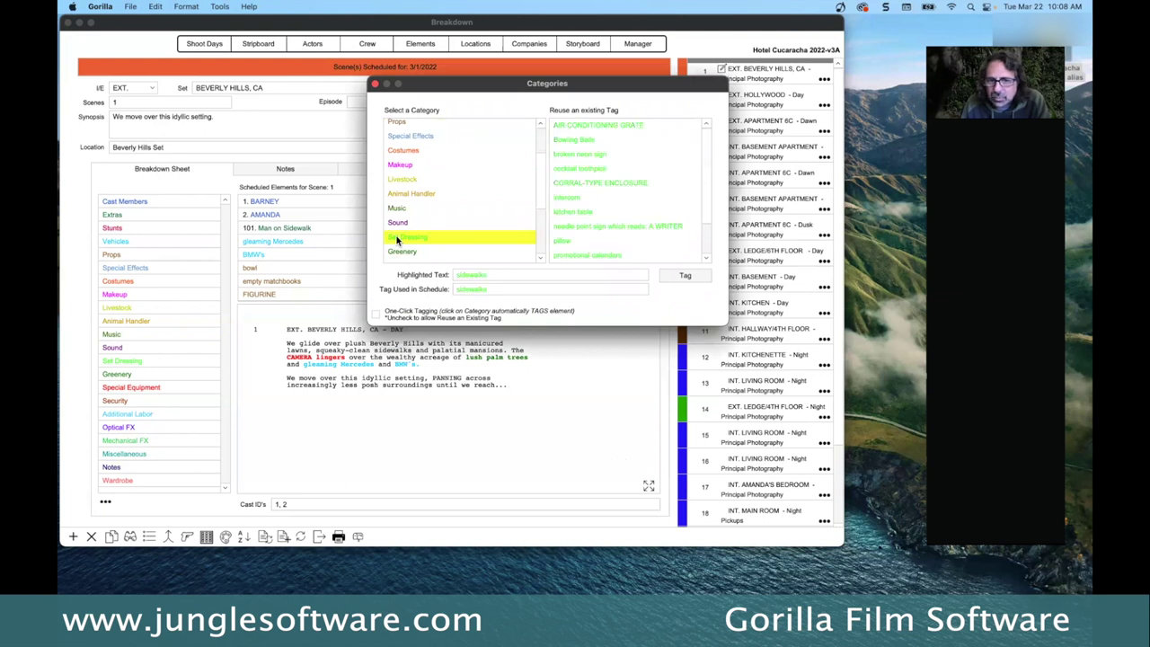
left_click(686, 276)
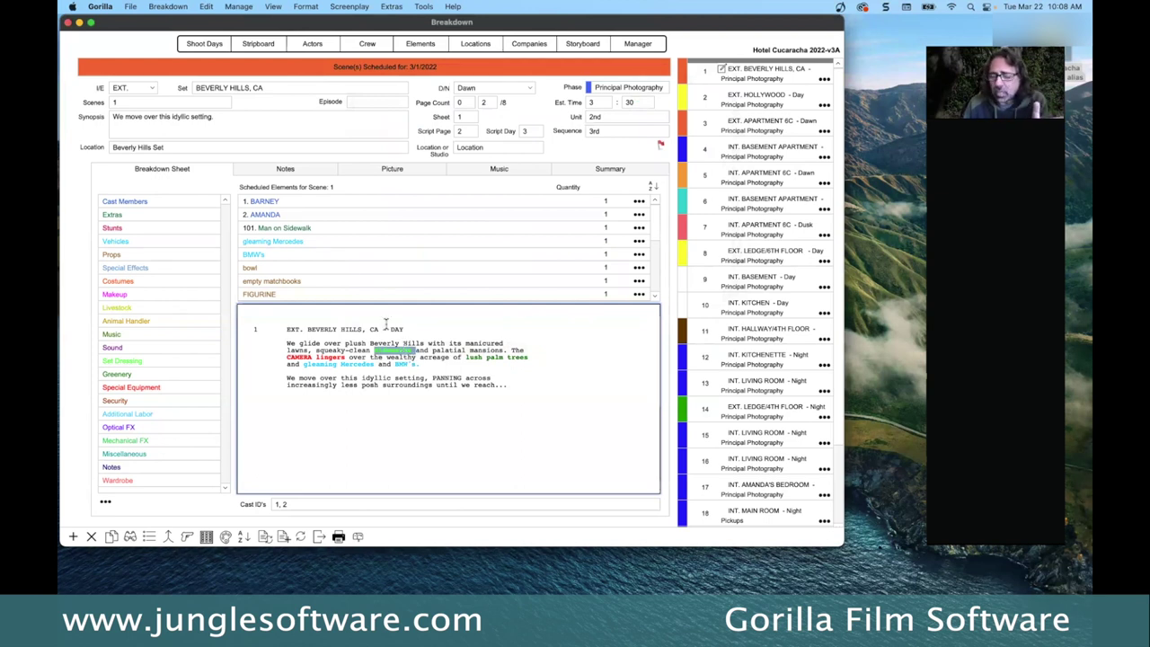
scroll(342, 264, "down", 5)
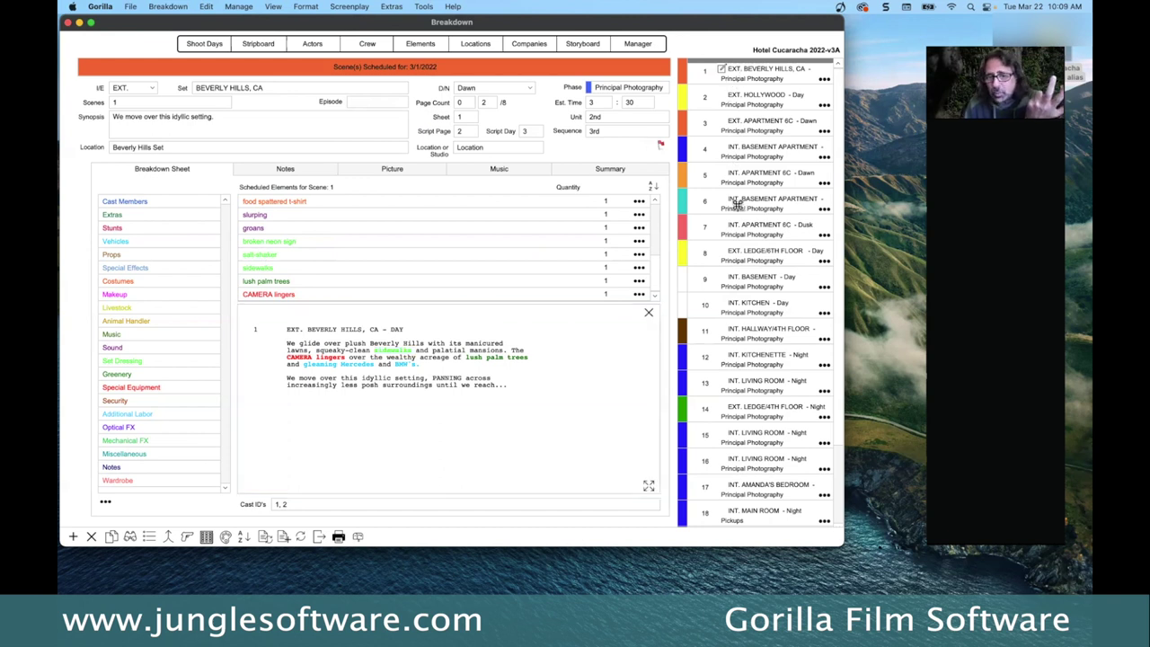
left_click(735, 203)
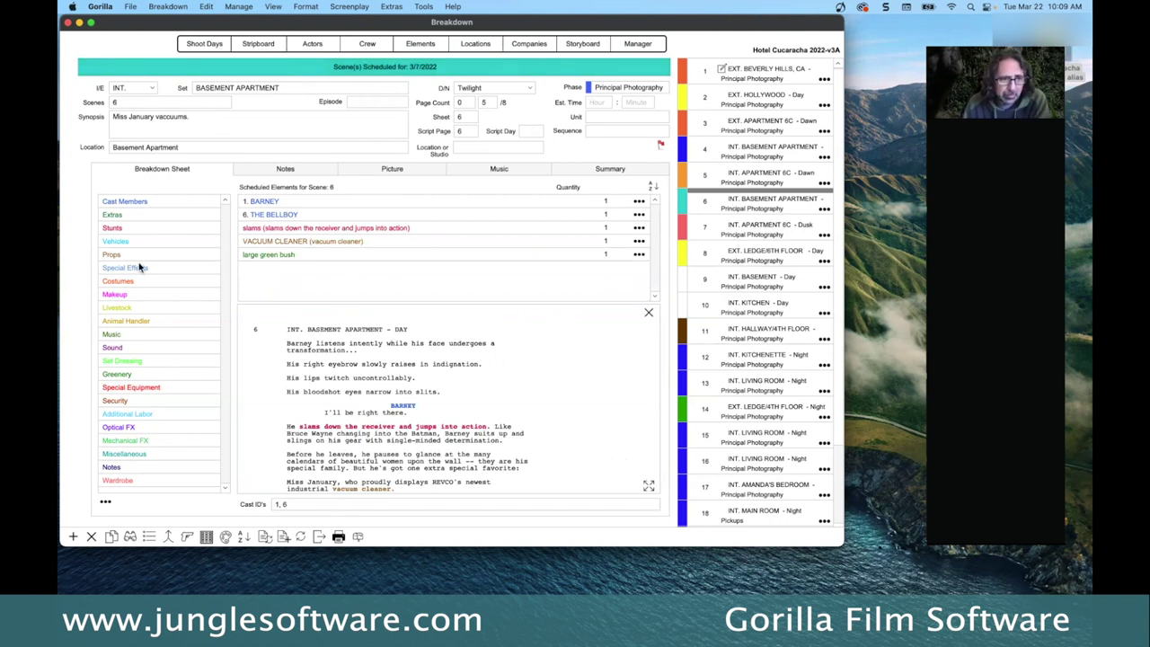
Step: Add the existing Set Dressing element salt-shaker to scene 6's breakdown
left_click(124, 365)
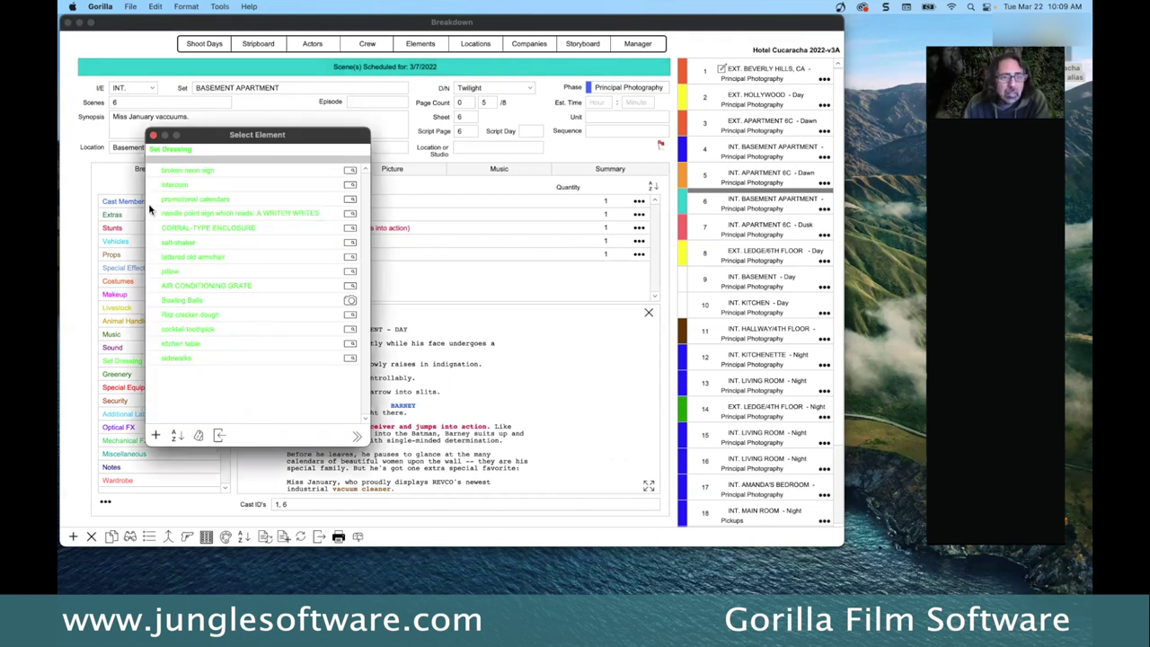
left_click(182, 244)
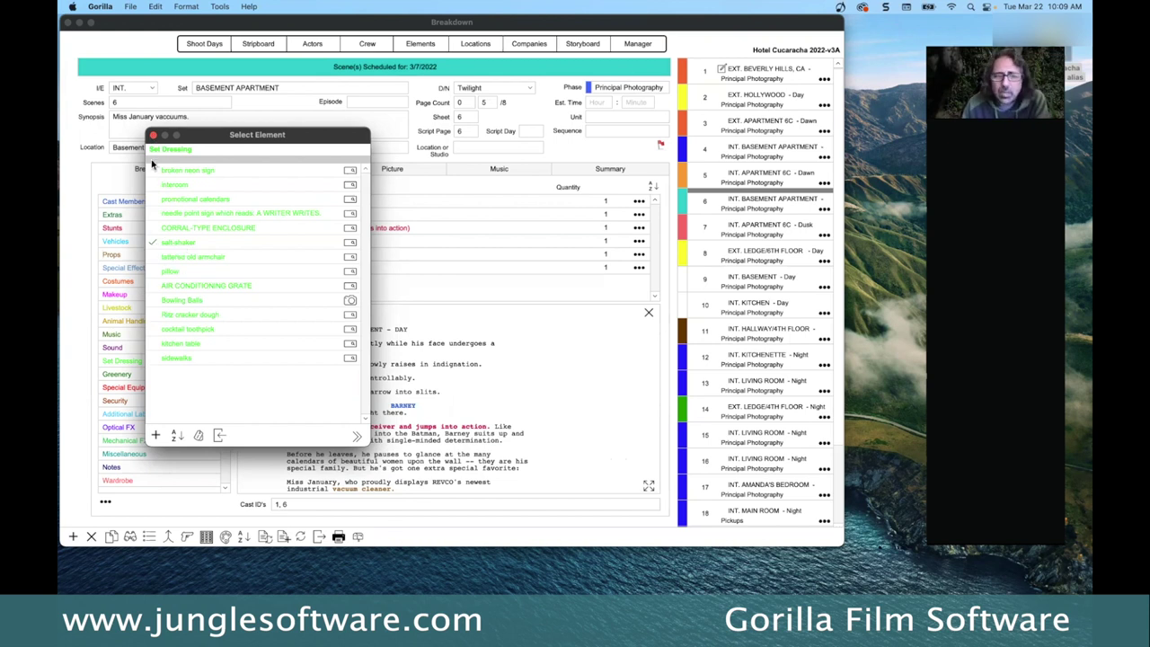
left_click(426, 241)
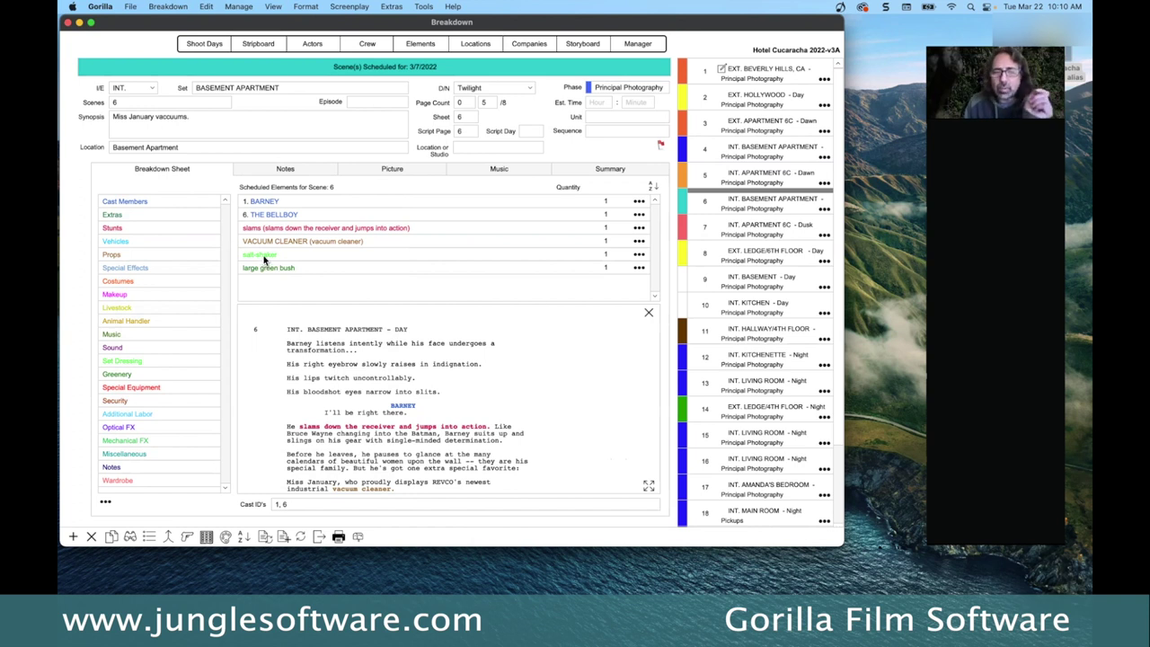
left_click(639, 255)
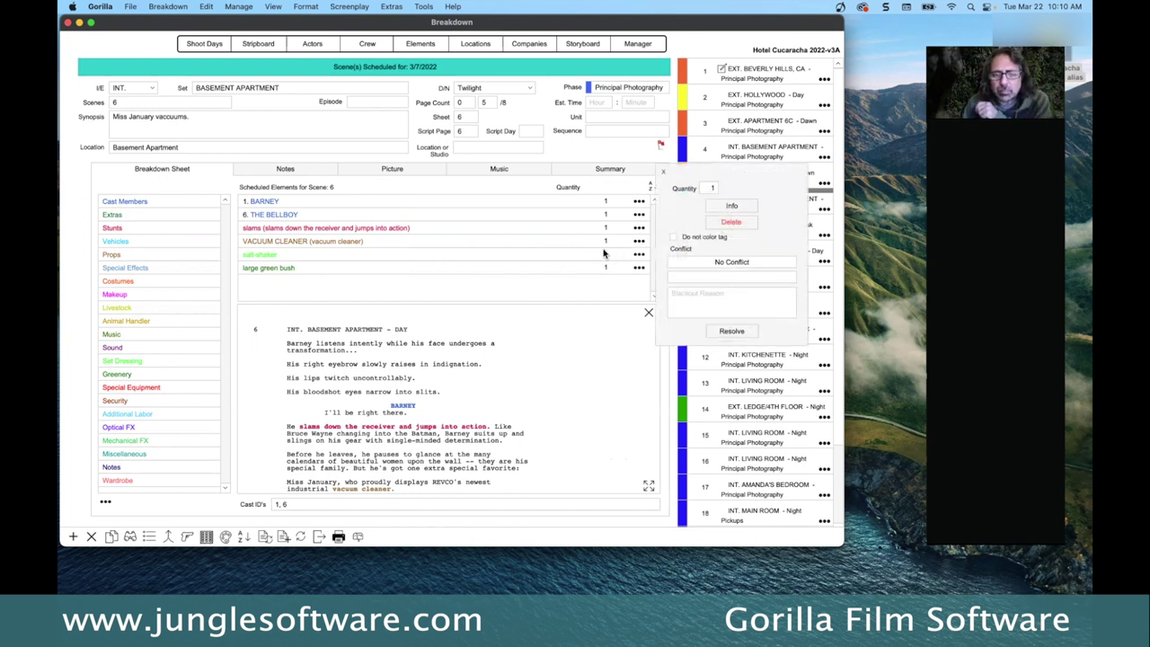
Step: Attach the salt-shaker element to scenes 12 and 13 through its Info Scenes list
left_click(732, 206)
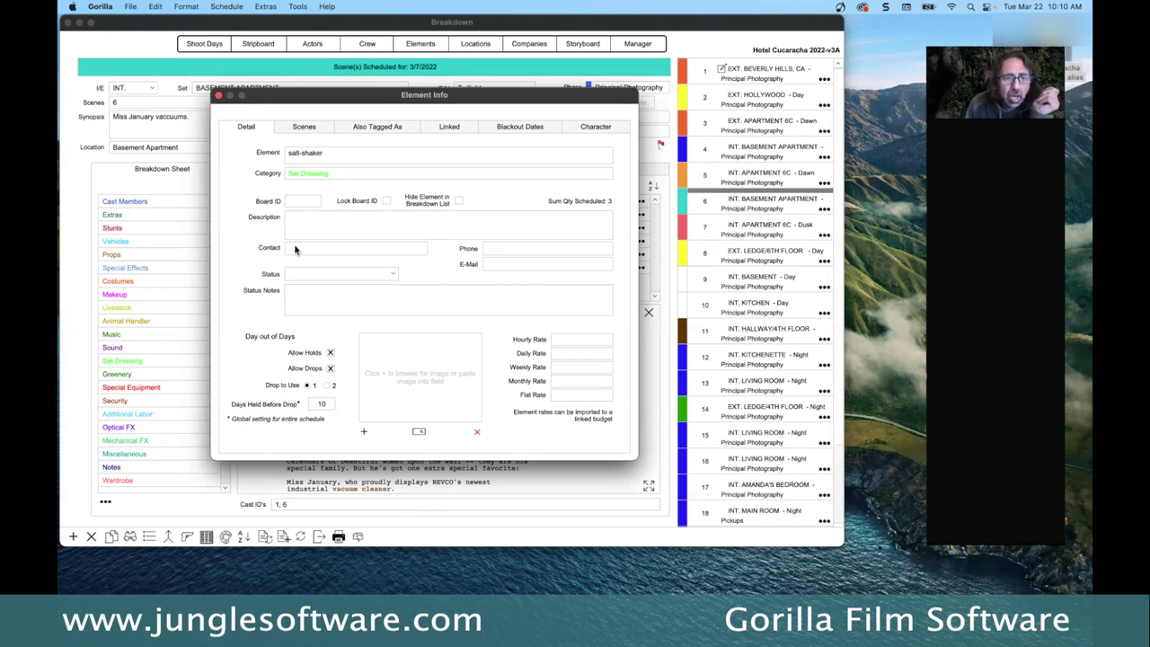
left_click(305, 129)
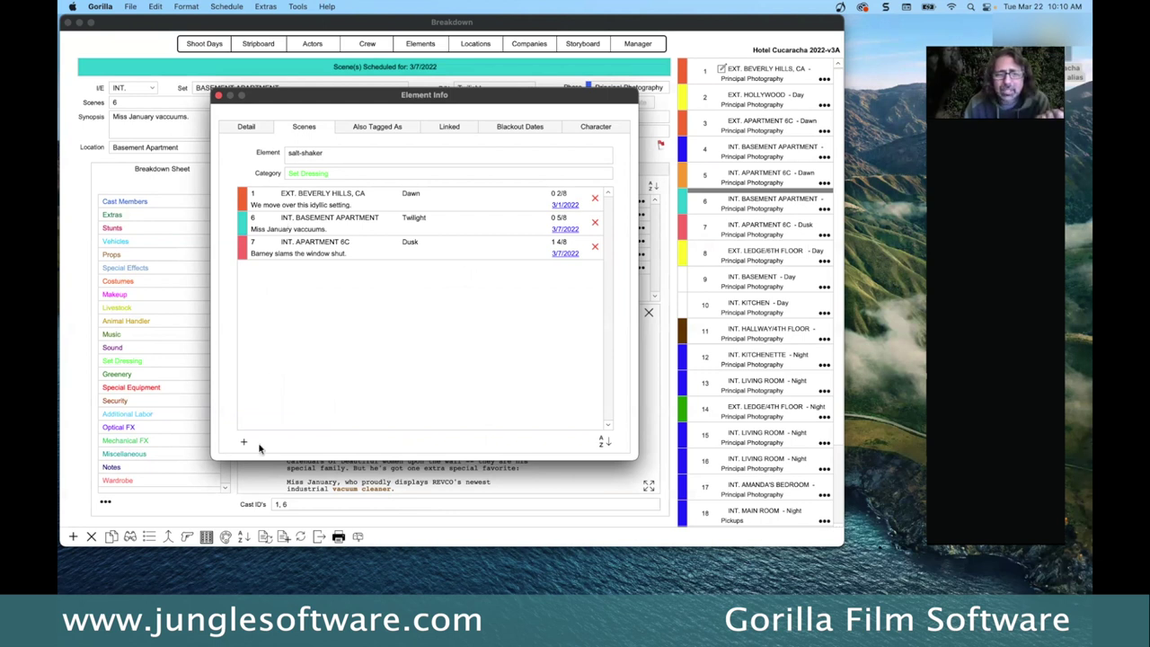
left_click(243, 442)
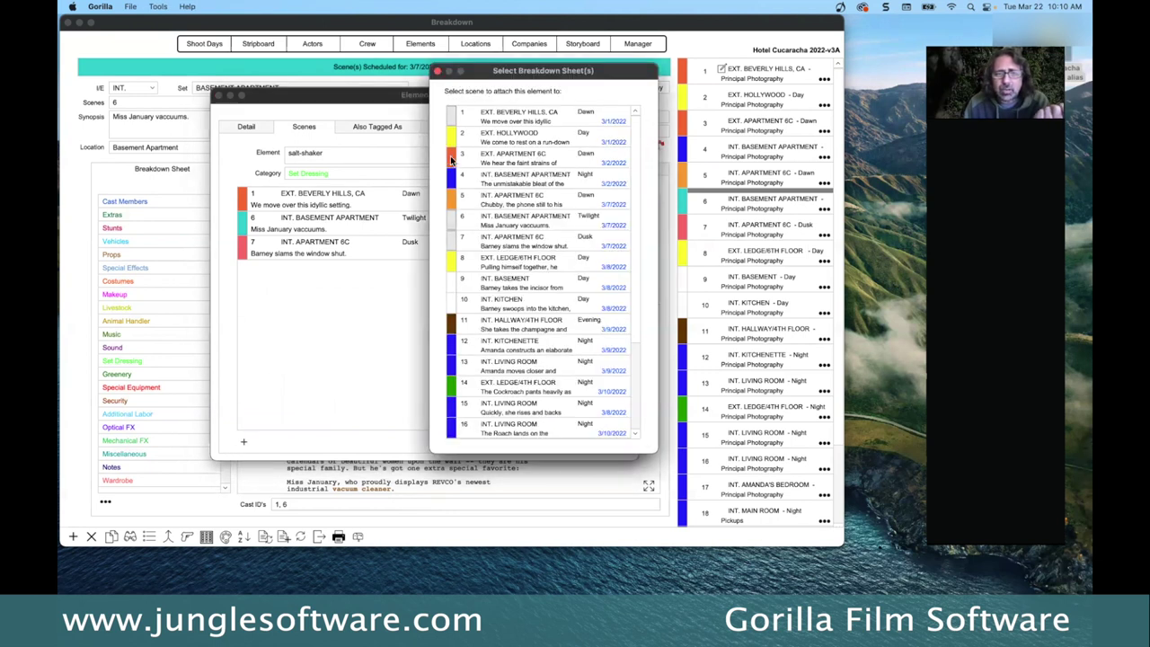
left_click_drag(506, 76, 503, 65)
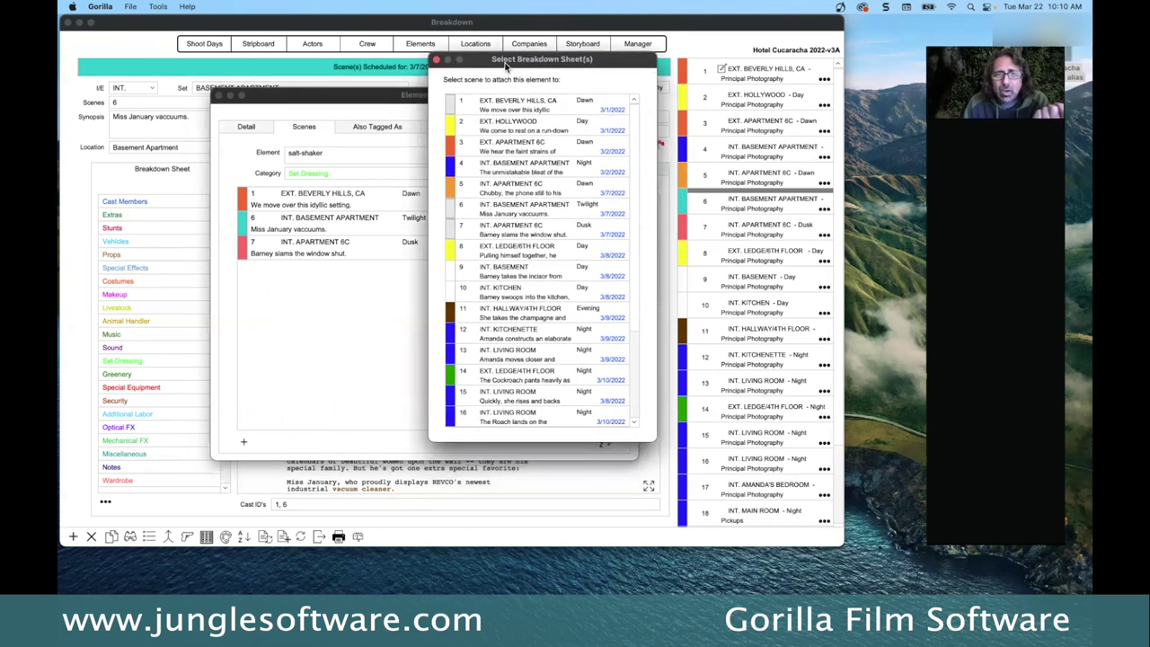
left_click(501, 337)
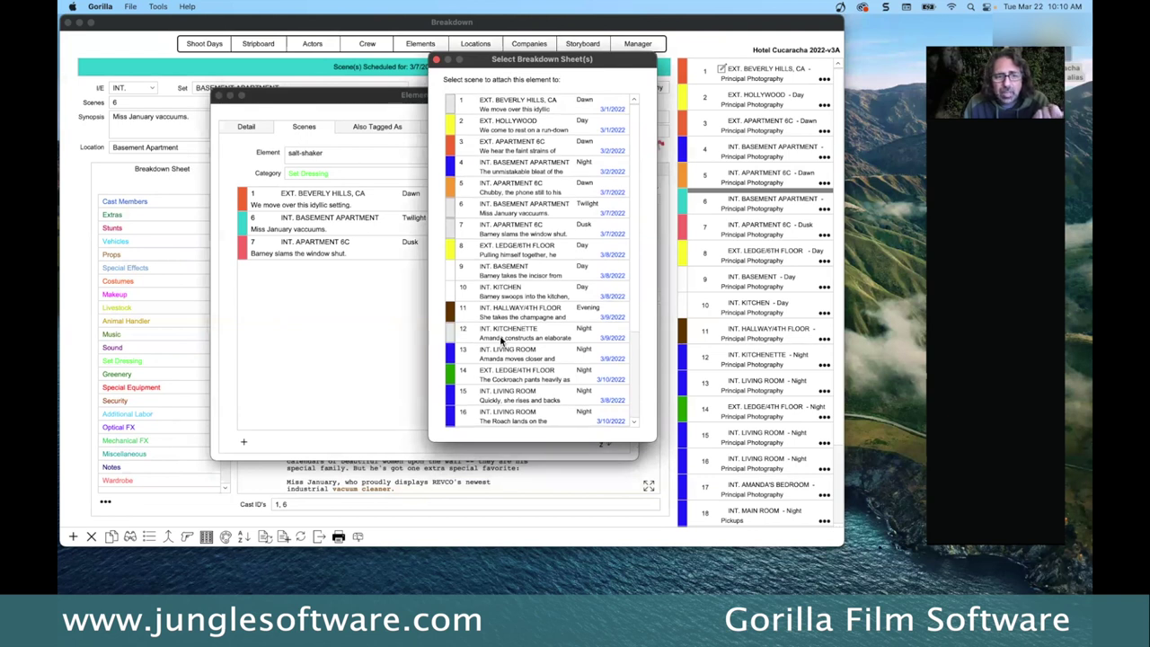
left_click(503, 358)
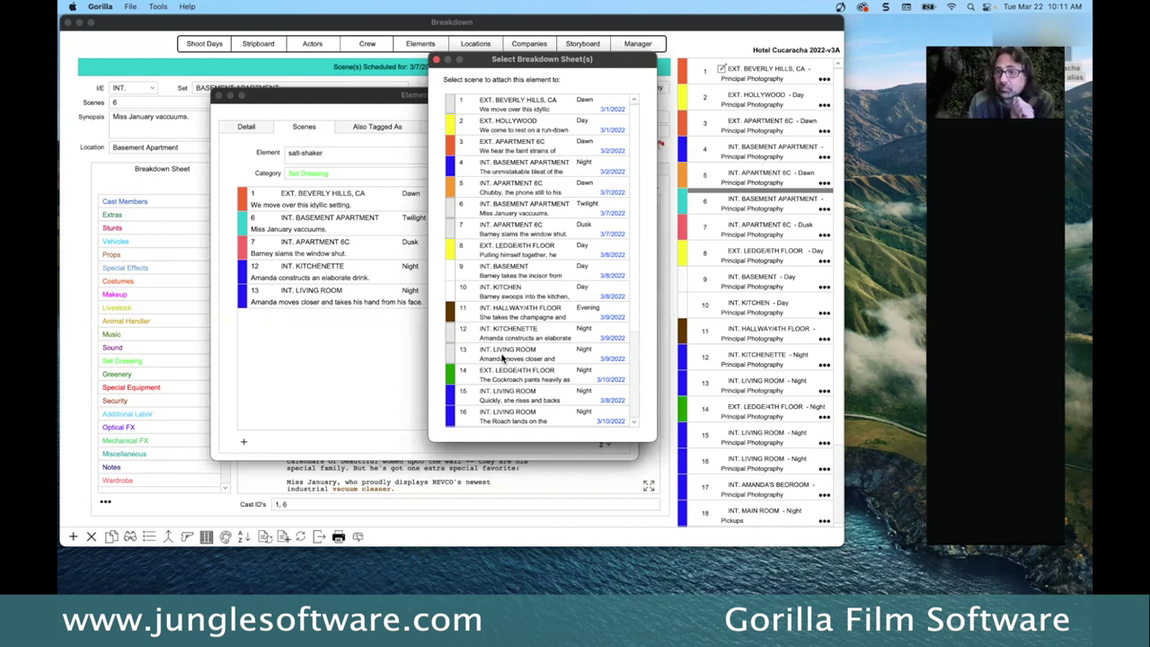
left_click(435, 59)
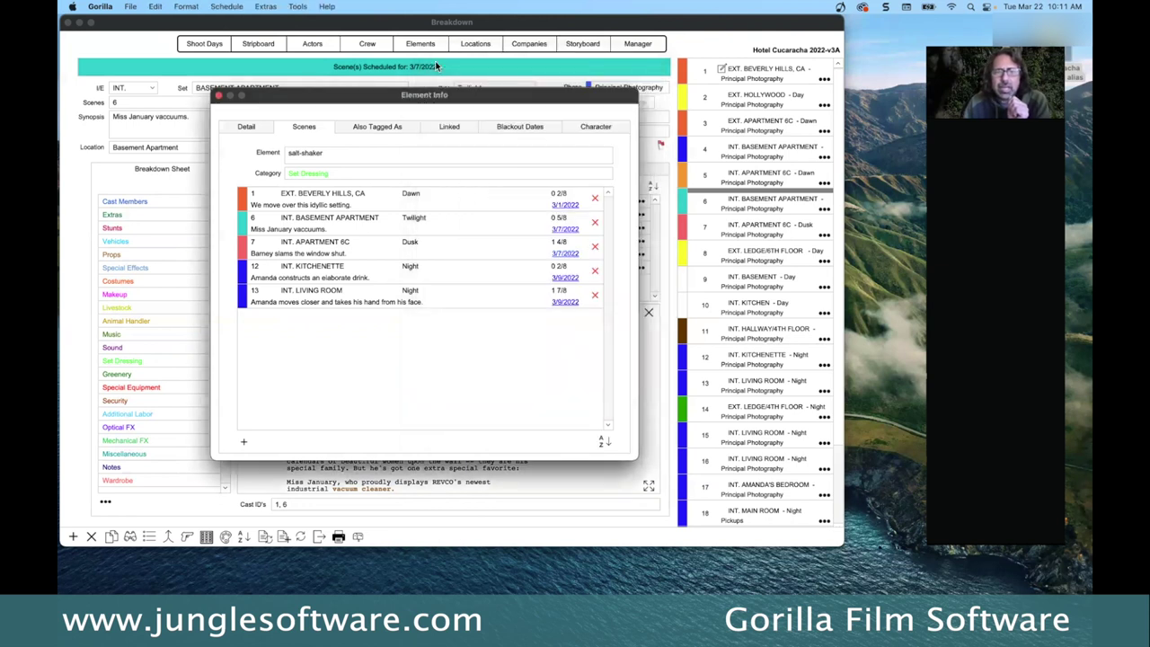
left_click(218, 95)
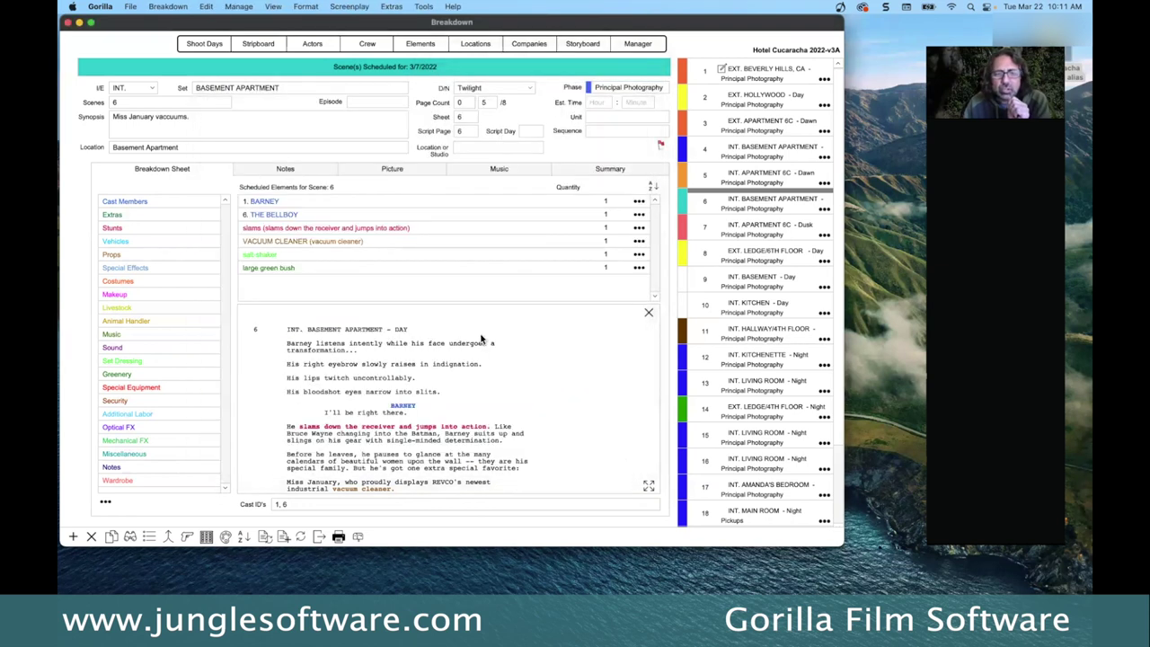
Step: Review scene 12's Kitchenette breakdown Props and Cast Members, then bring Final Draft 12 forward
left_click(744, 362)
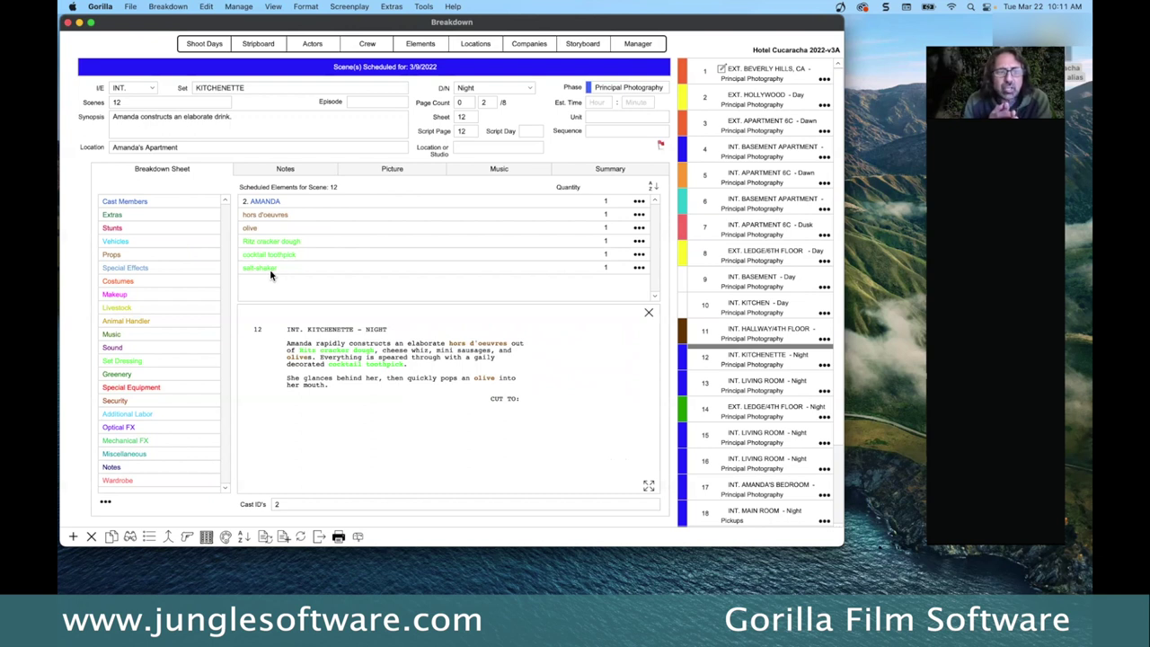
double_click(123, 258)
left_click(153, 136)
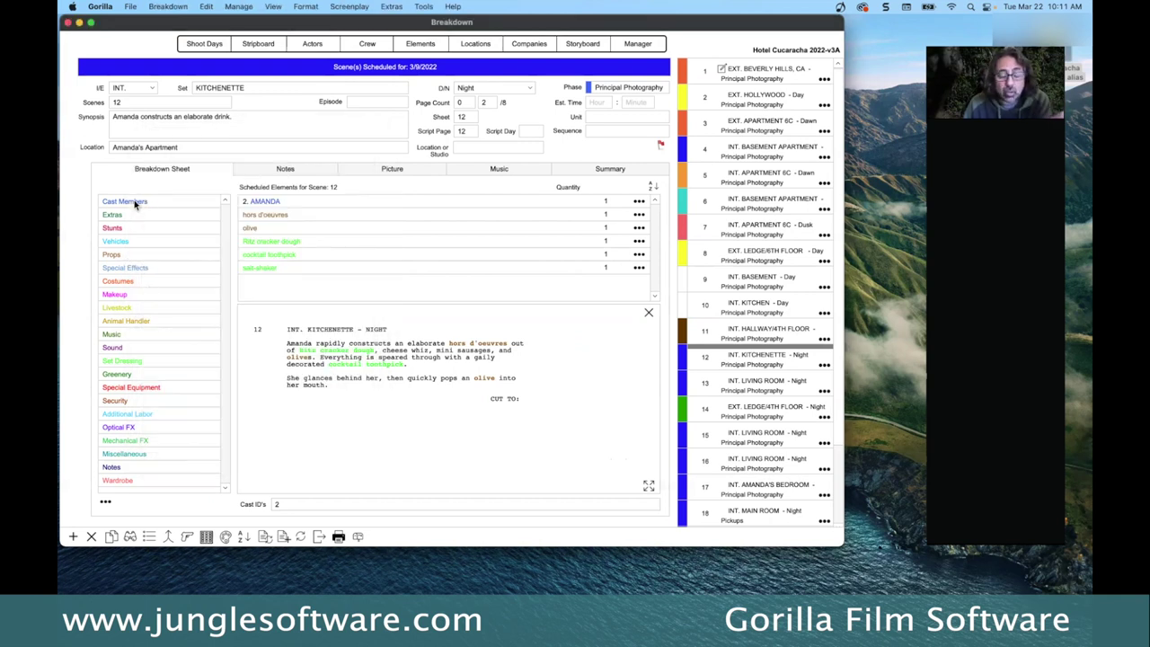
double_click(124, 201)
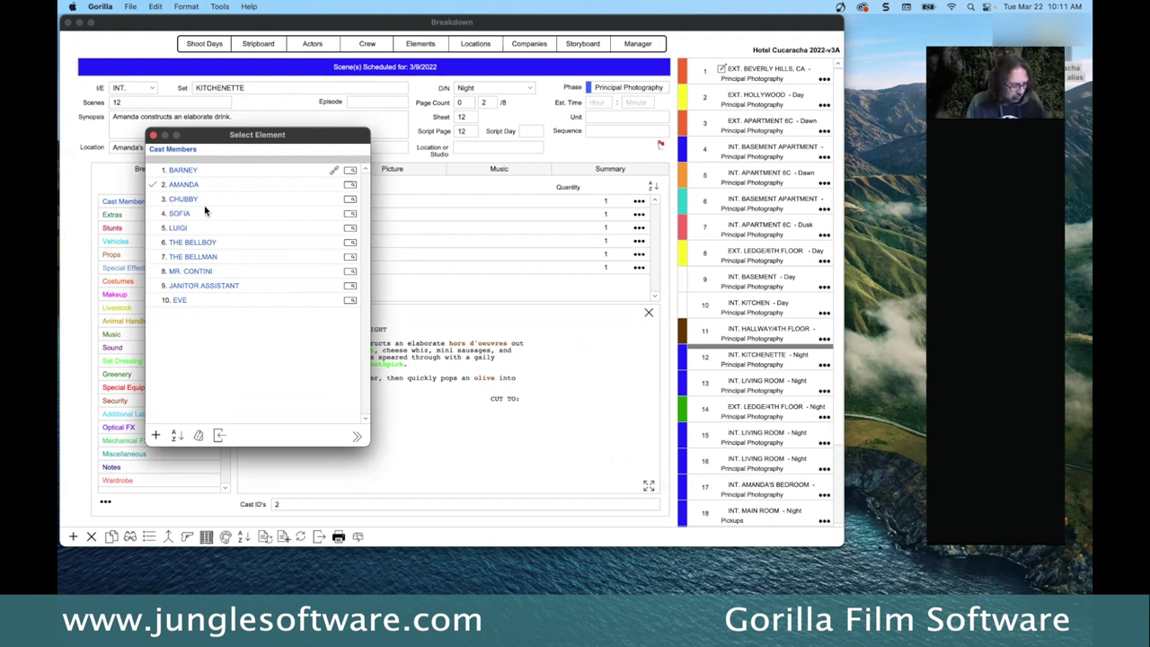
key("super+Tab")
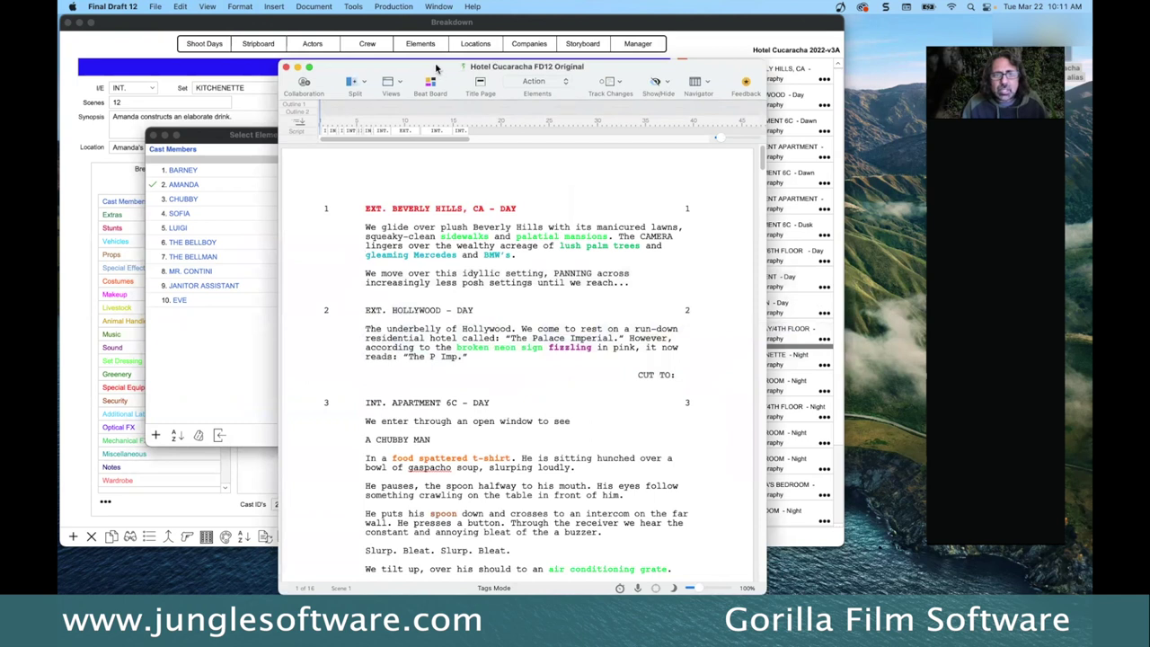
left_click_drag(436, 72, 421, 48)
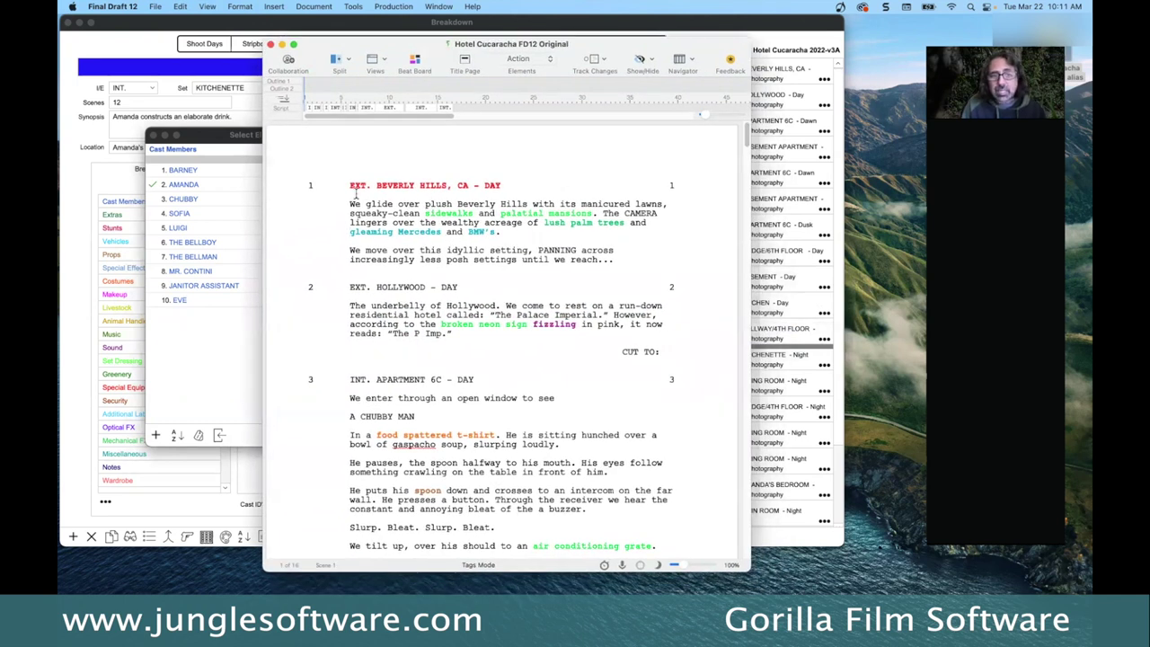
Step: Dismiss scene 1's tag popup and turn off Tags Mode in the Production menu
left_click_drag(350, 185, 673, 260)
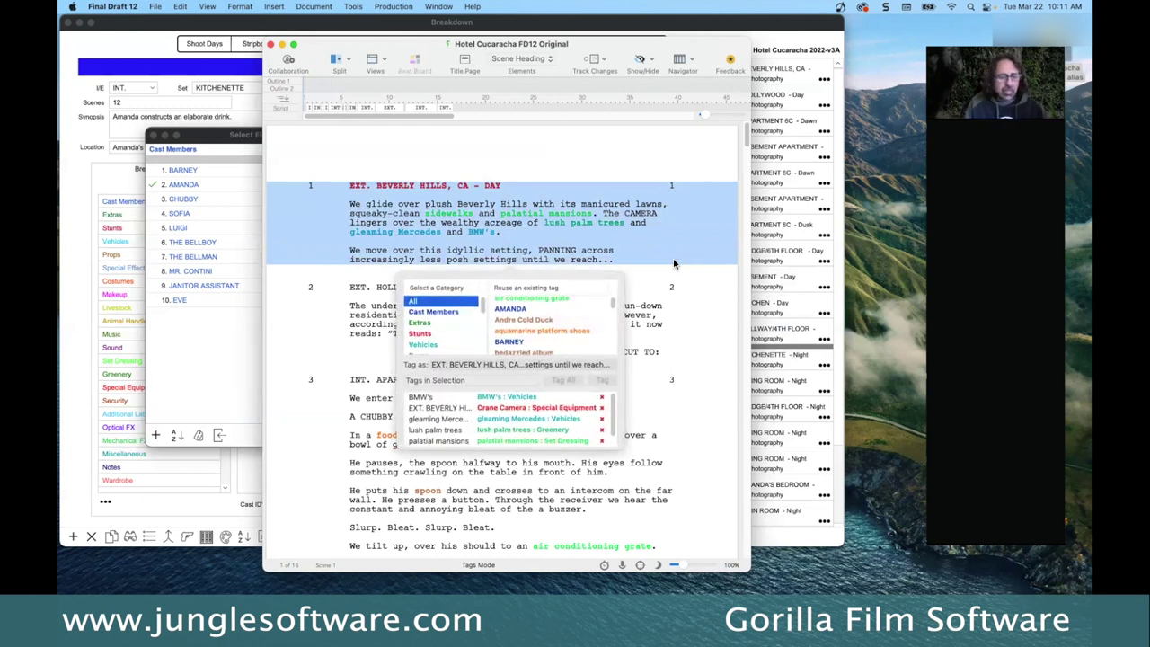
key("Escape")
left_click(392, 6)
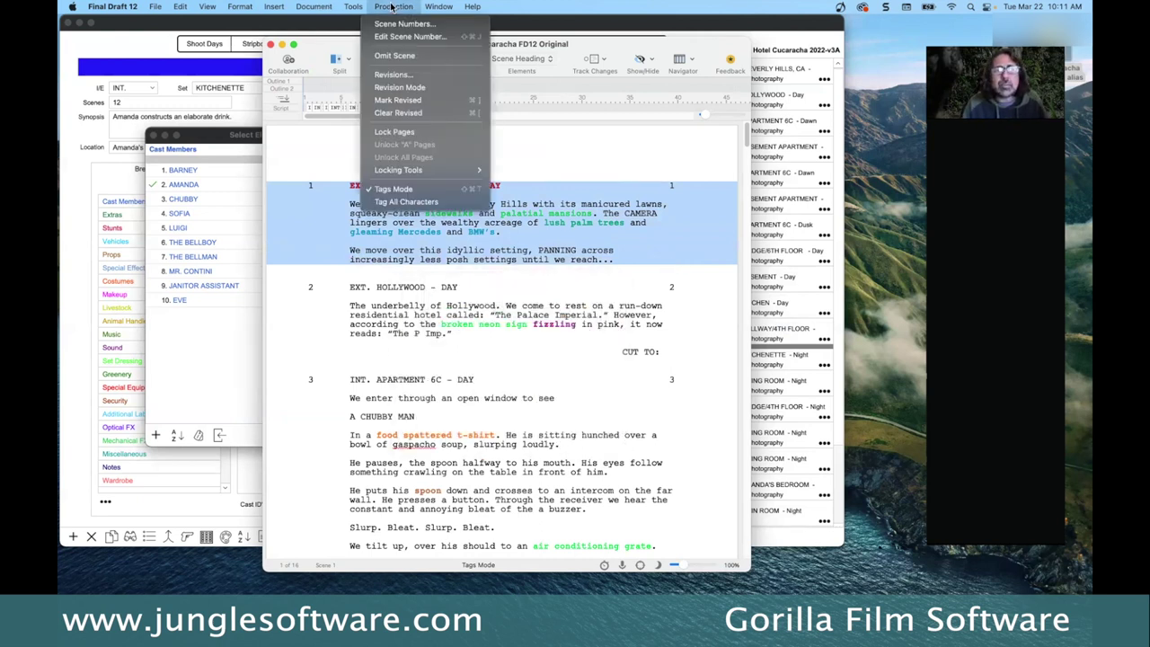
left_click(395, 189)
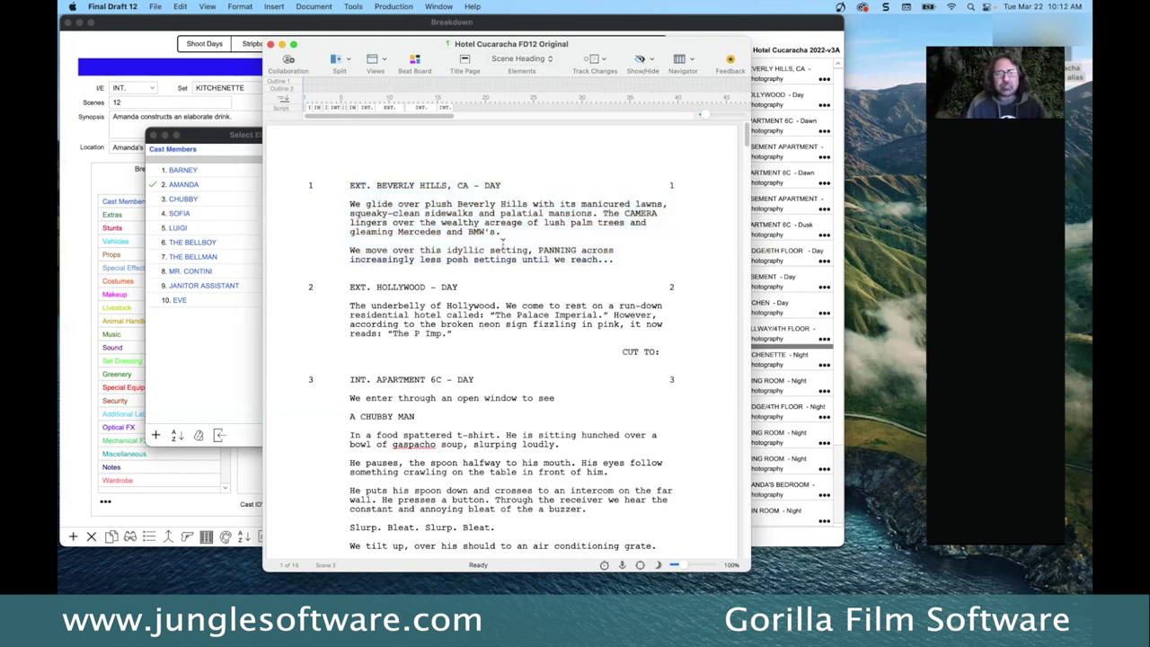
Step: Append 'Barney walks down the street.' after "BMW's." in scene 1's action, then return to Gorilla
left_click(504, 232)
type("Barney walks down the street")
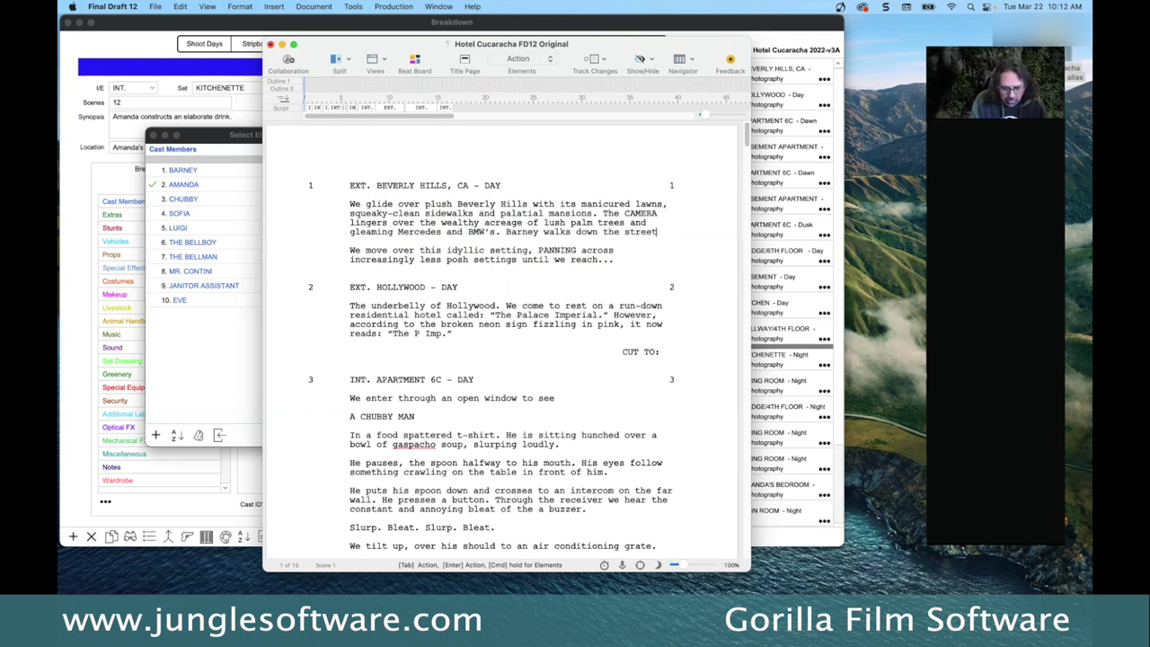
type(".")
left_click_drag(346, 185, 637, 267)
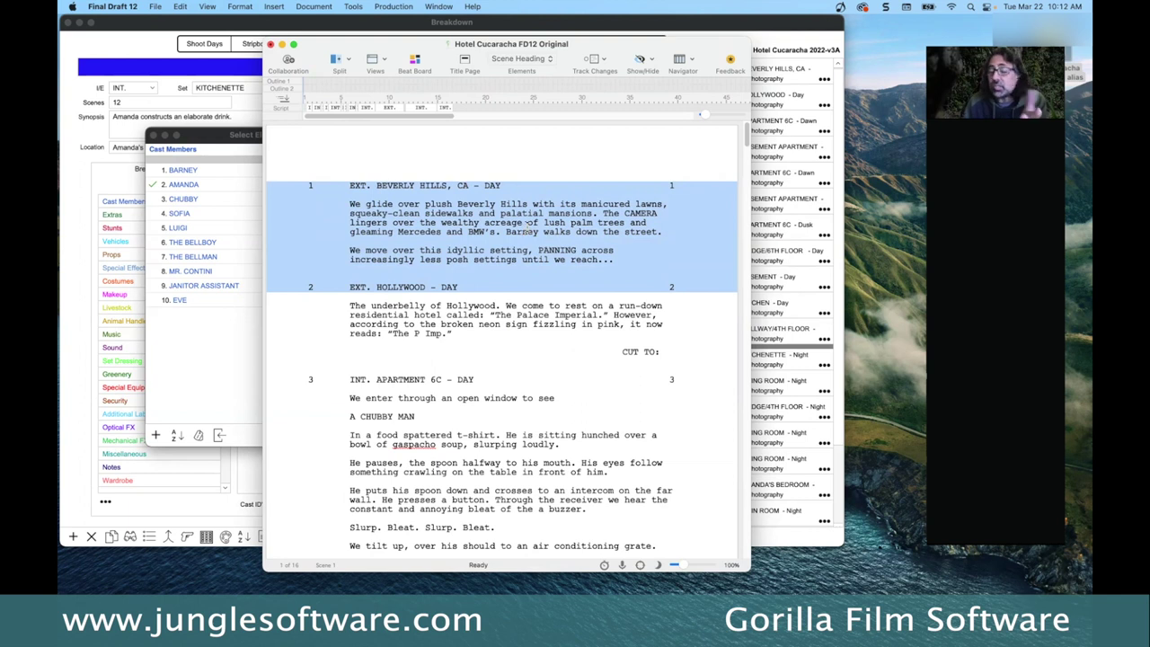
left_click(471, 423)
scroll(471, 427, "down", 10)
scroll(472, 428, "down", 10)
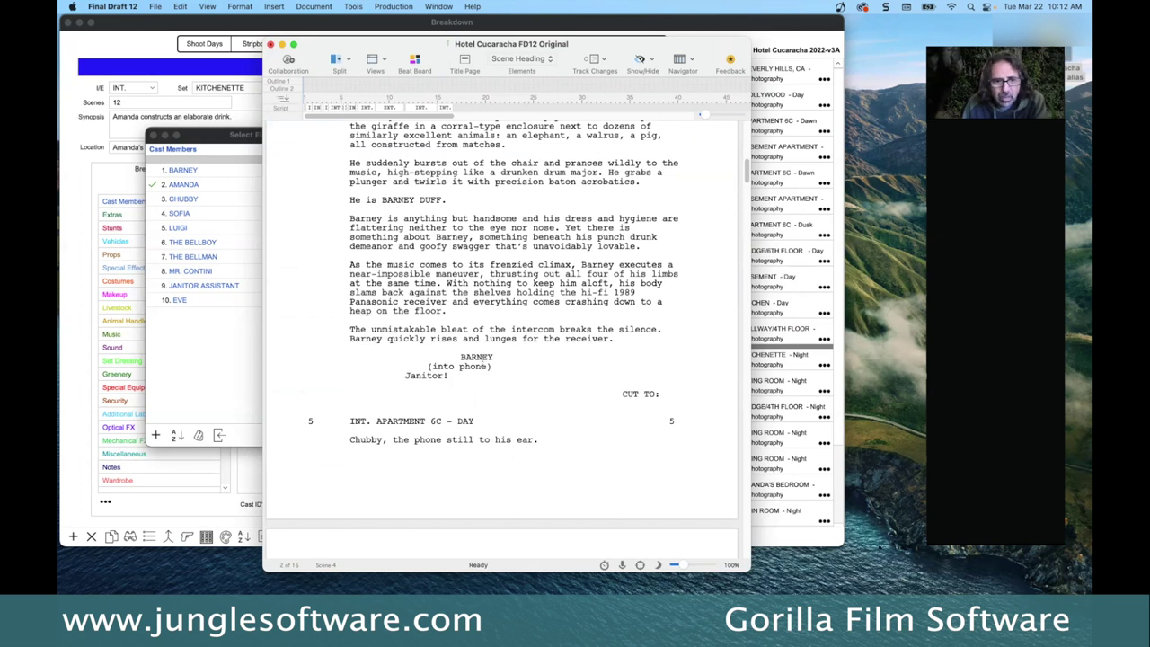
scroll(483, 328, "up", 6)
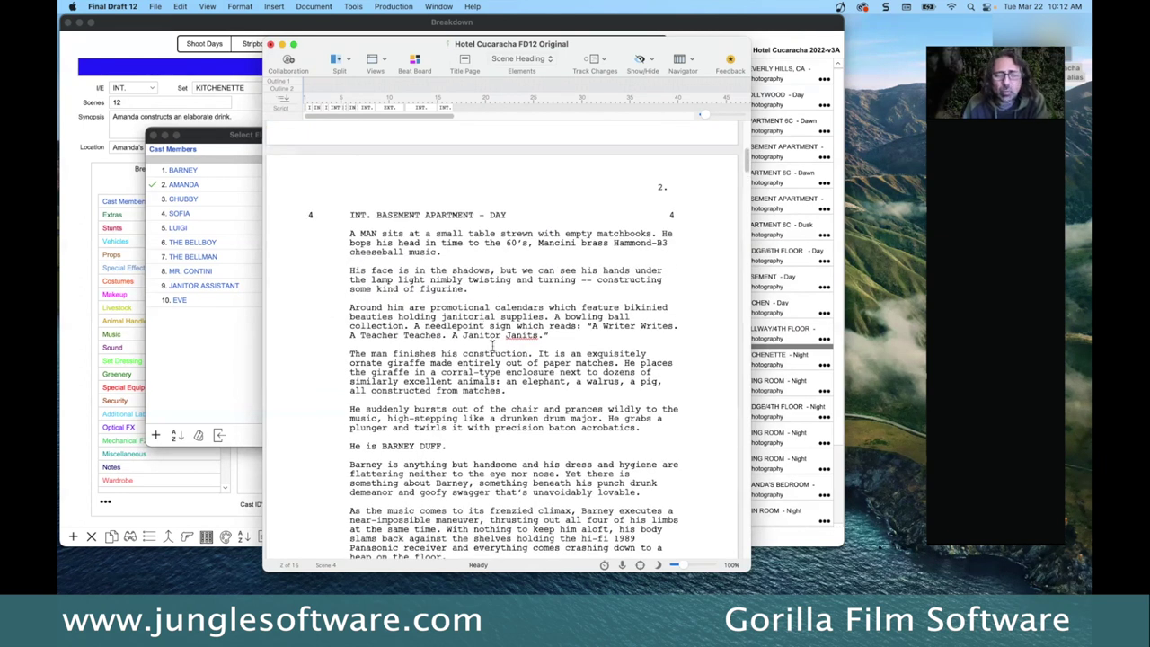
scroll(492, 346, "up", 15)
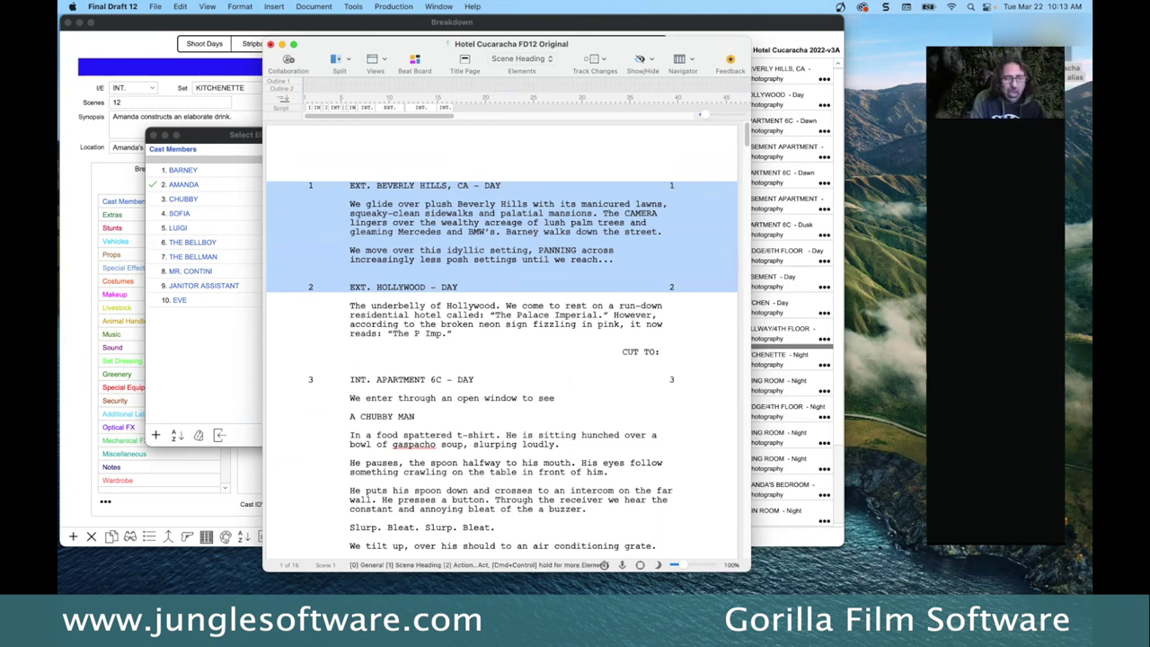
left_click(183, 139)
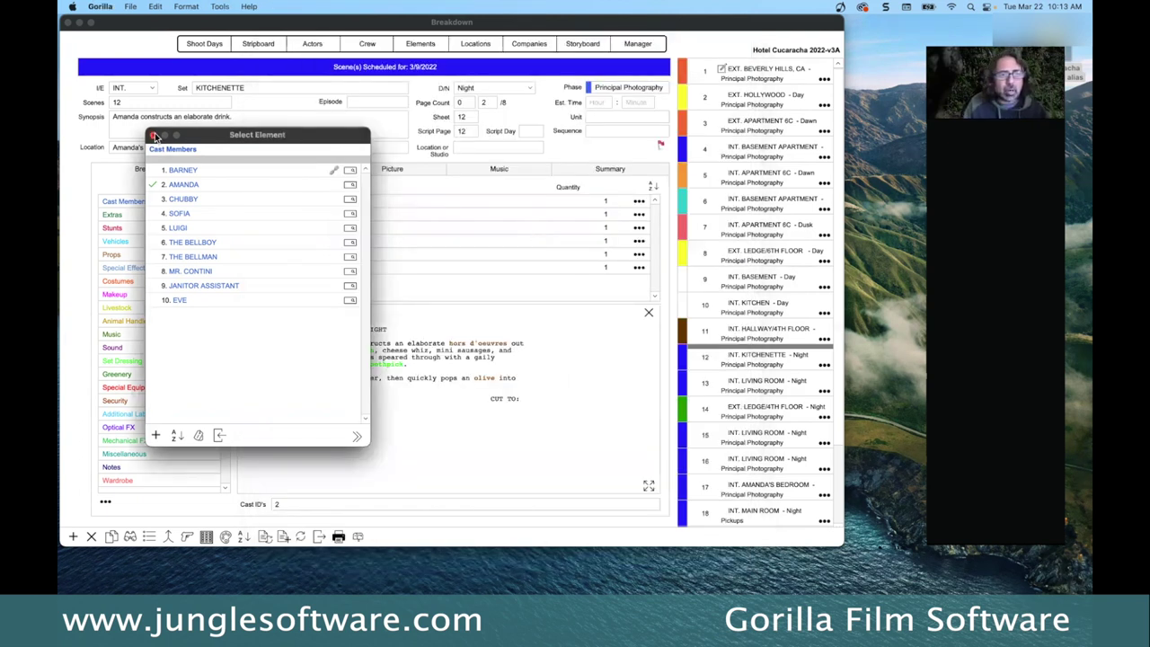
Step: Show scene 1's Beverly Hills breakdown and review its cast, including Barney and Amanda
left_click(153, 137)
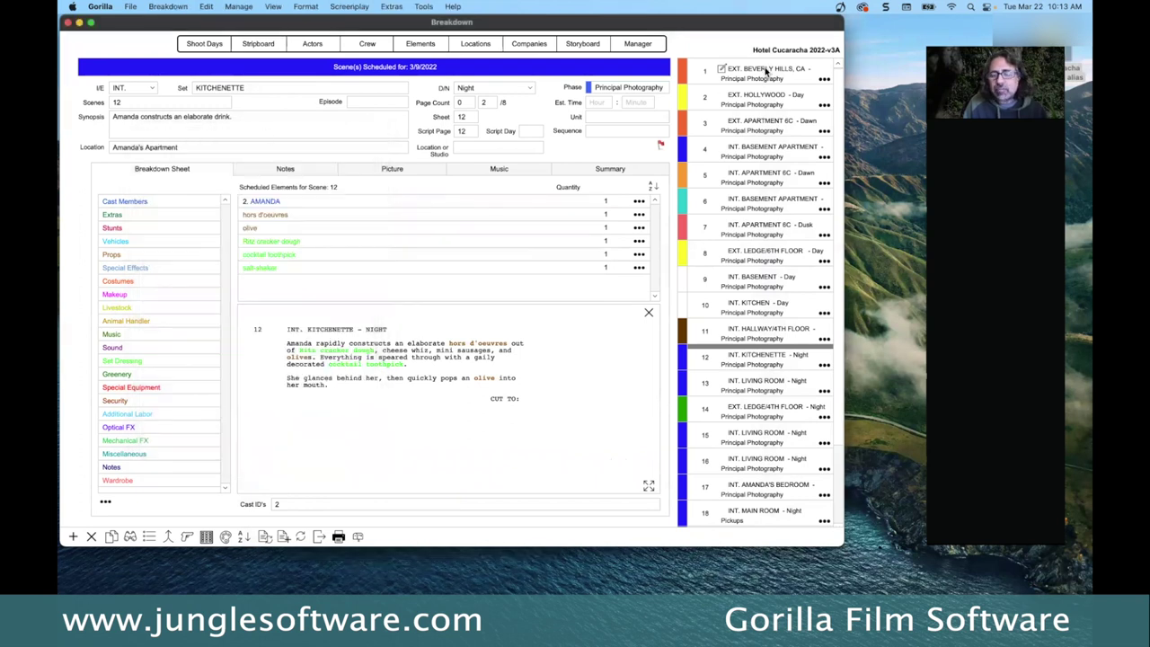
left_click(750, 81)
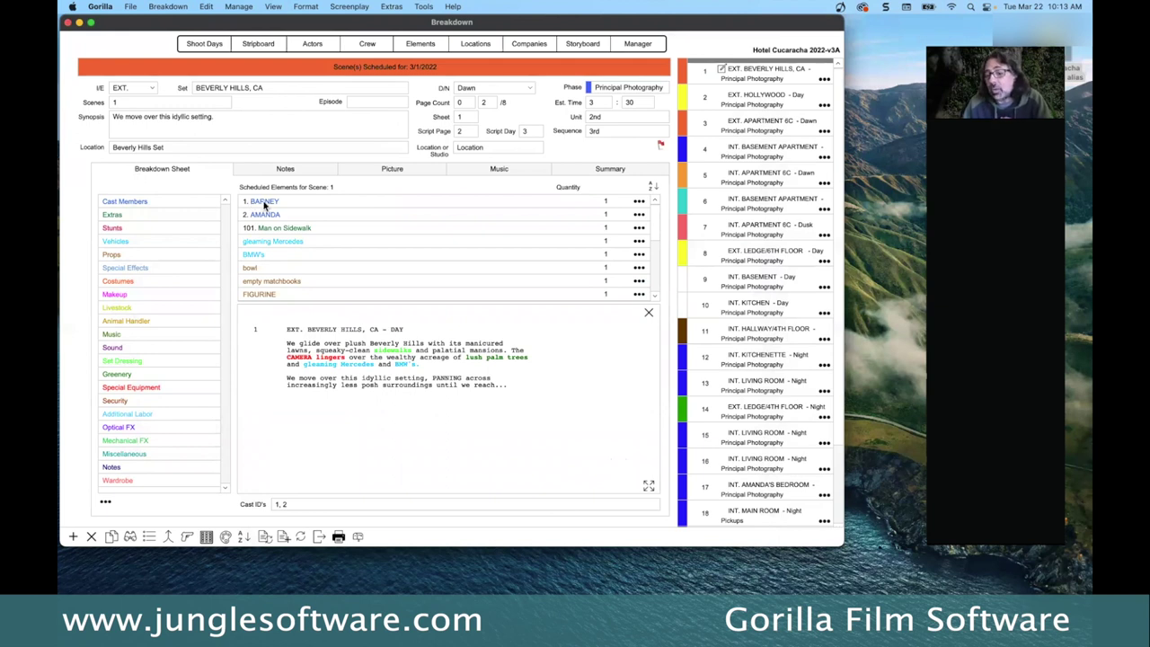
double_click(130, 200)
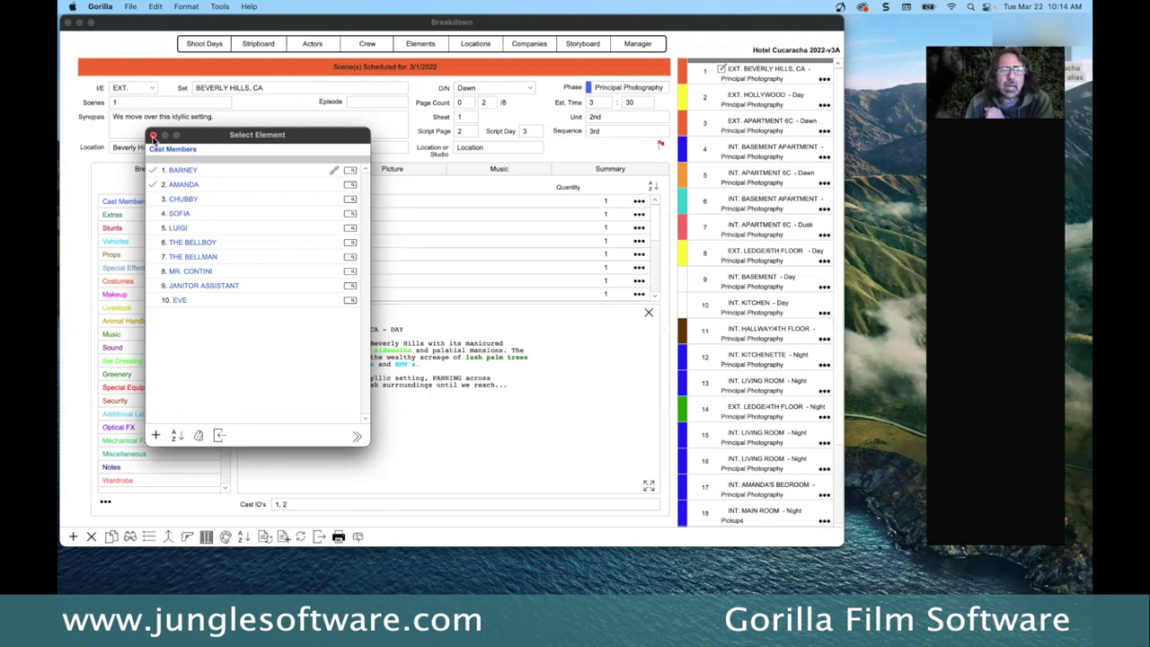
left_click(153, 136)
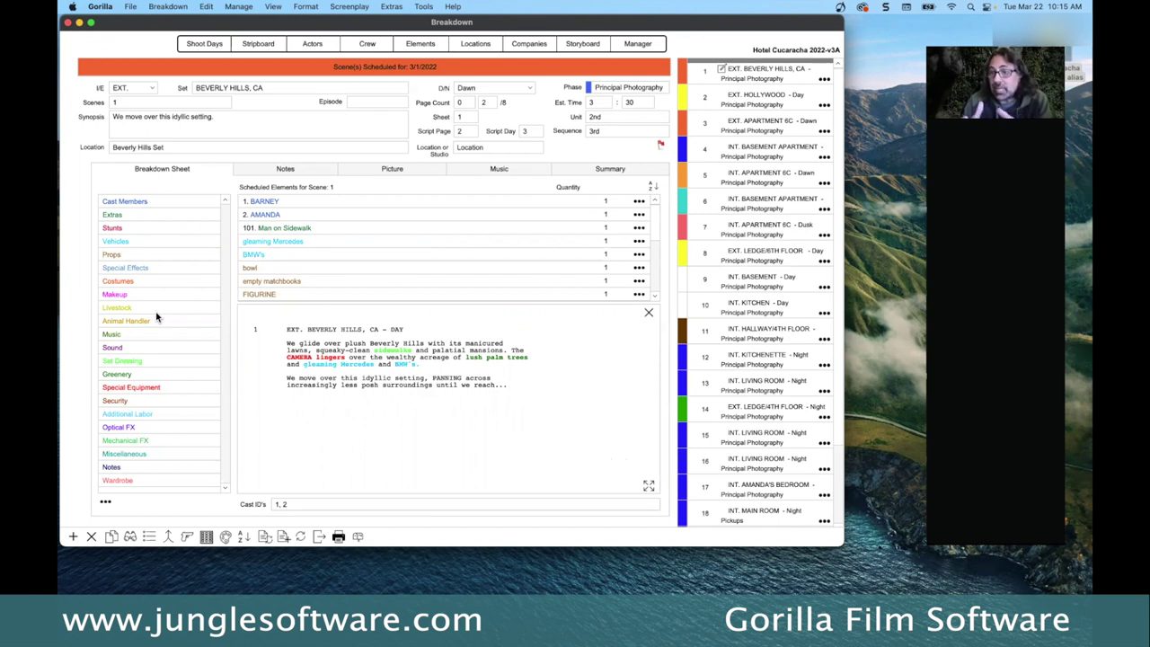
left_click(213, 47)
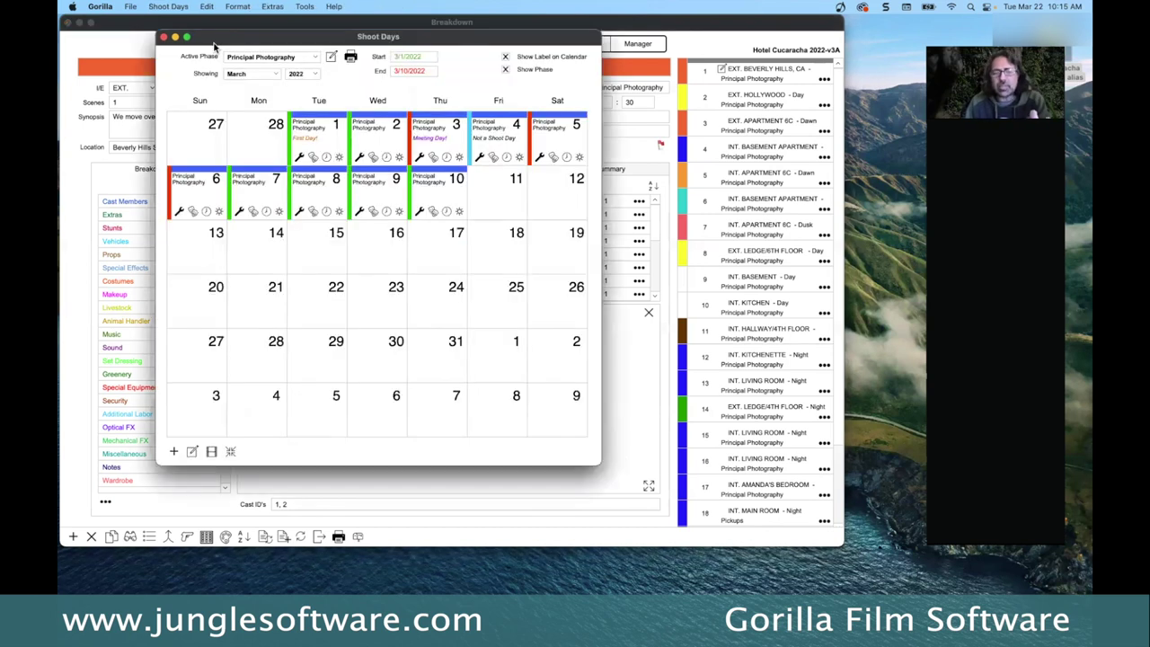
left_click_drag(238, 40, 252, 64)
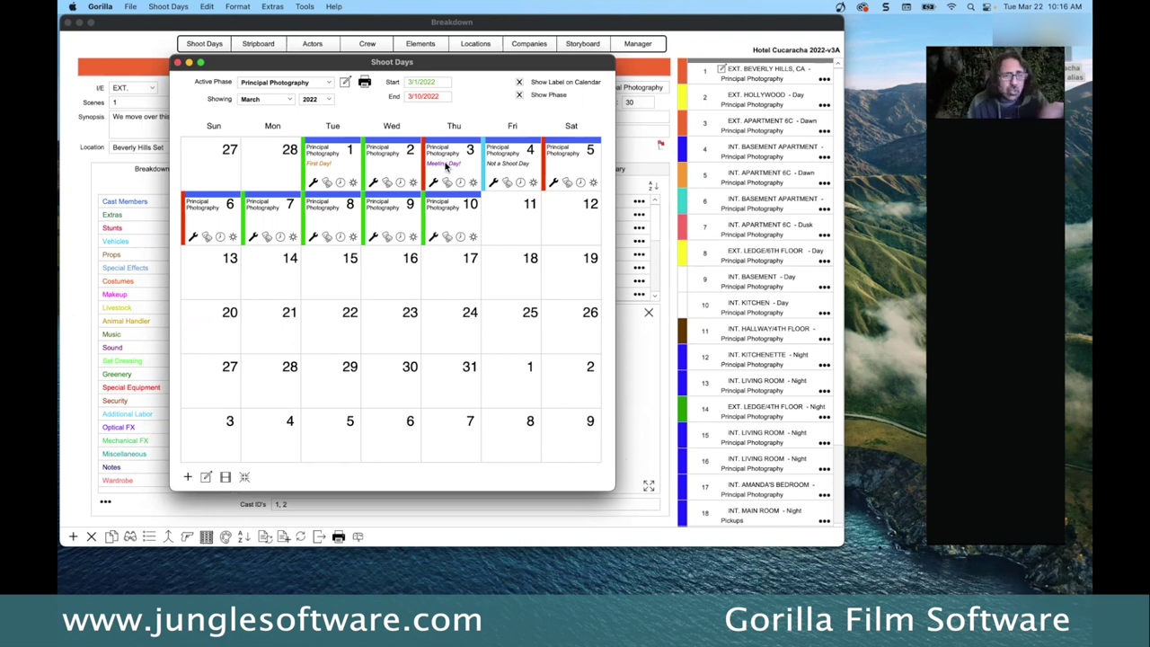
double_click(521, 228)
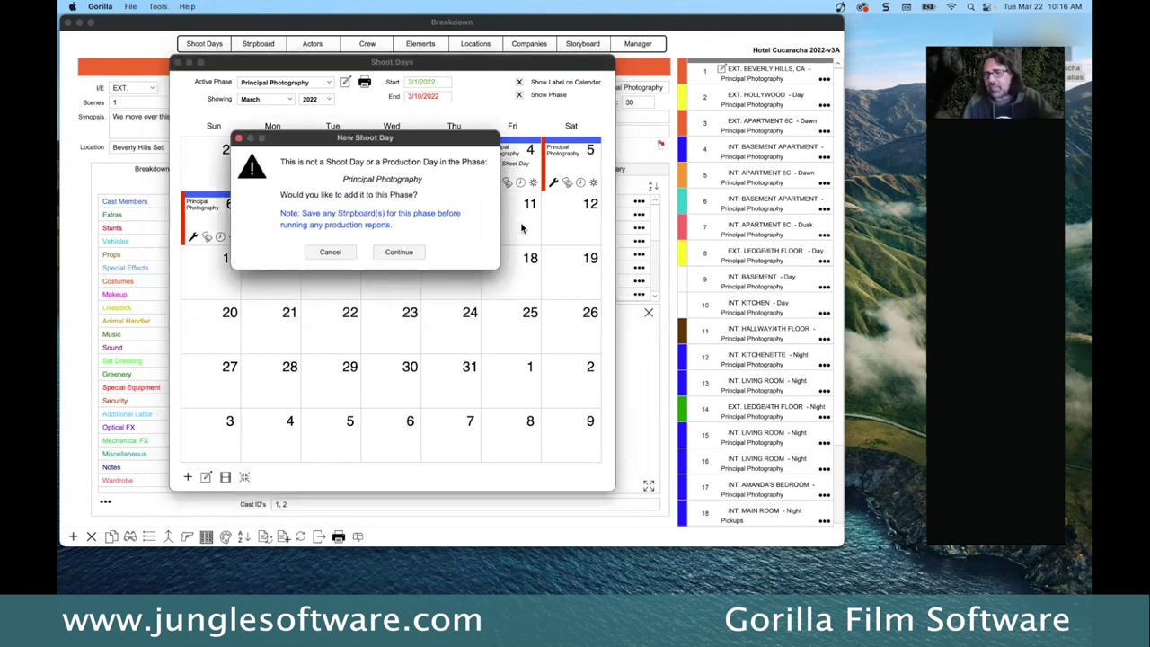
left_click(330, 254)
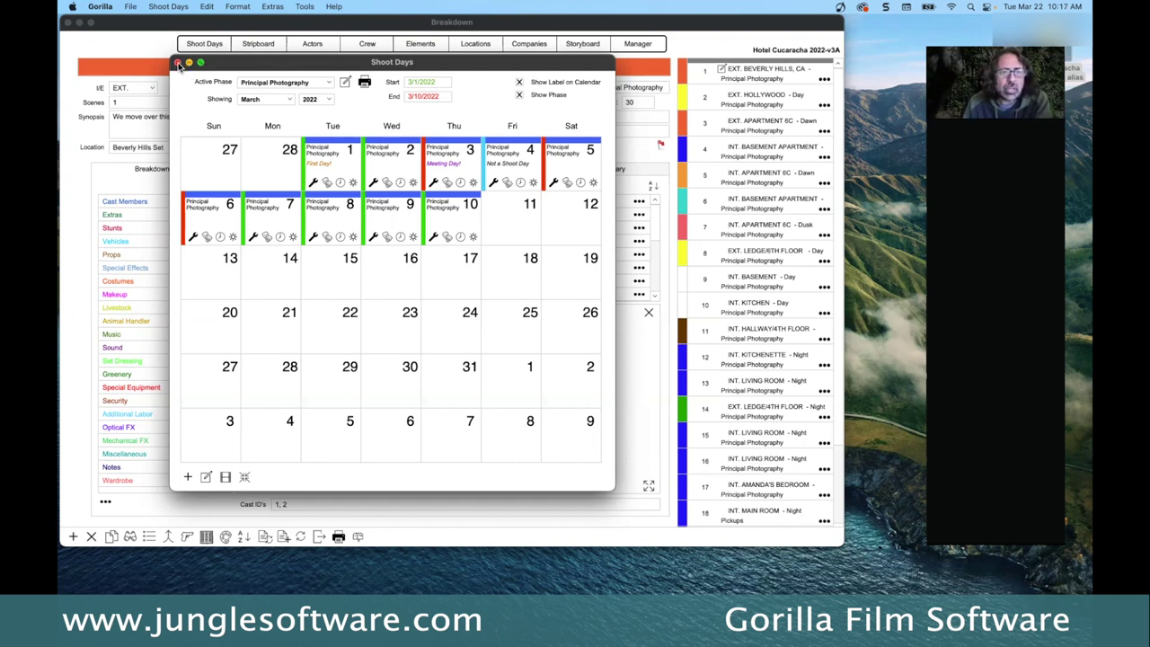
left_click(178, 62)
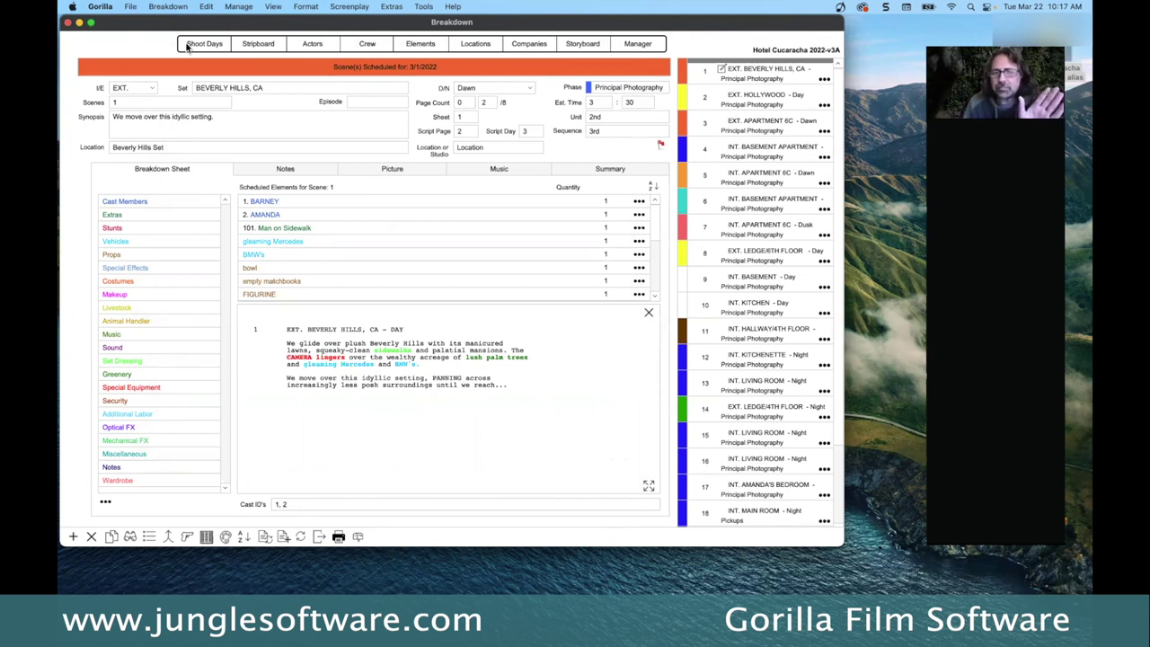
Step: Open the Board 1-PP stripboard and review its END OF DAY banners and estimated times
left_click(257, 45)
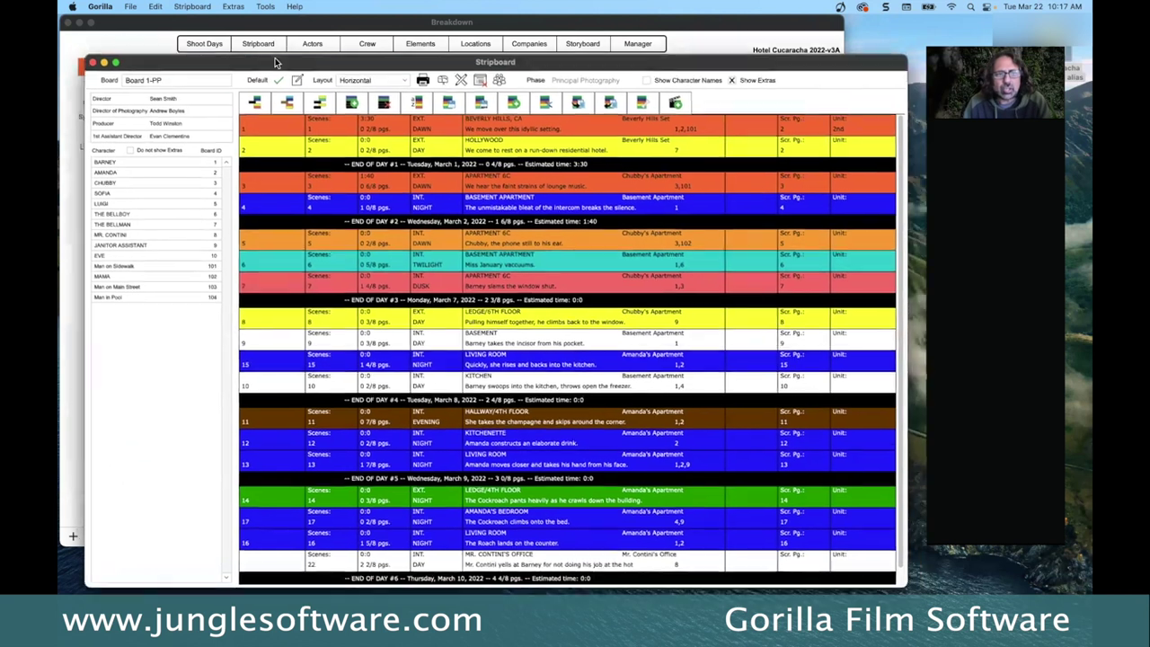
left_click_drag(275, 63, 270, 51)
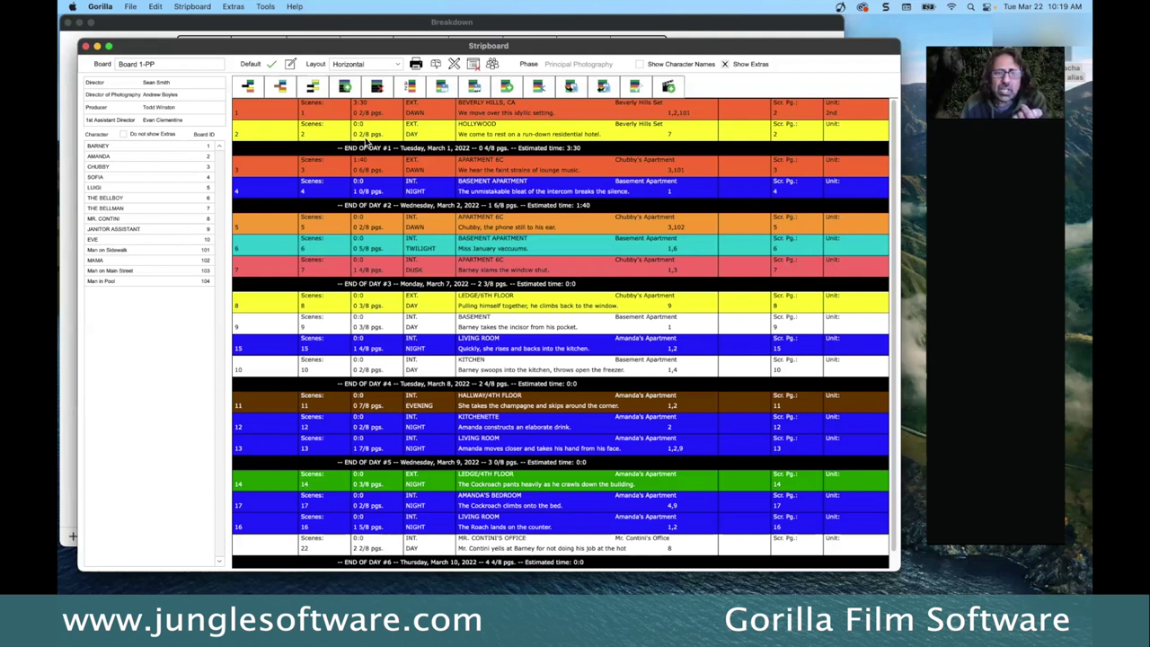
left_click(365, 170)
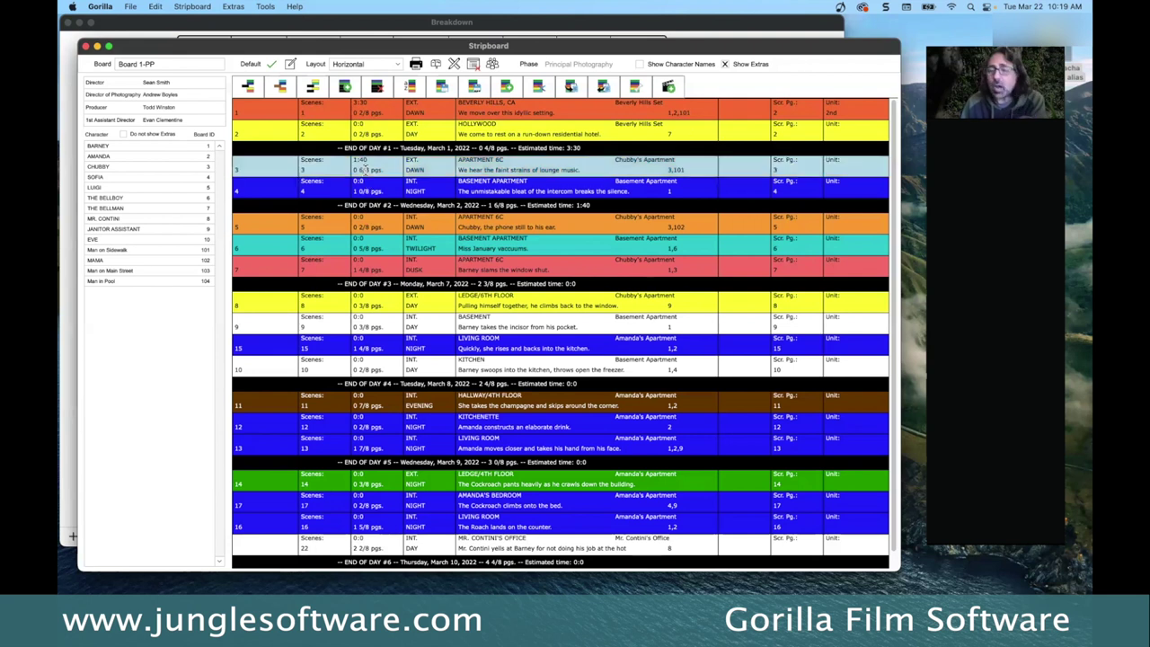
Step: Move the scene 3 Apartment 6C strip into Day #1, just below scene 2
left_click_drag(364, 169, 357, 145)
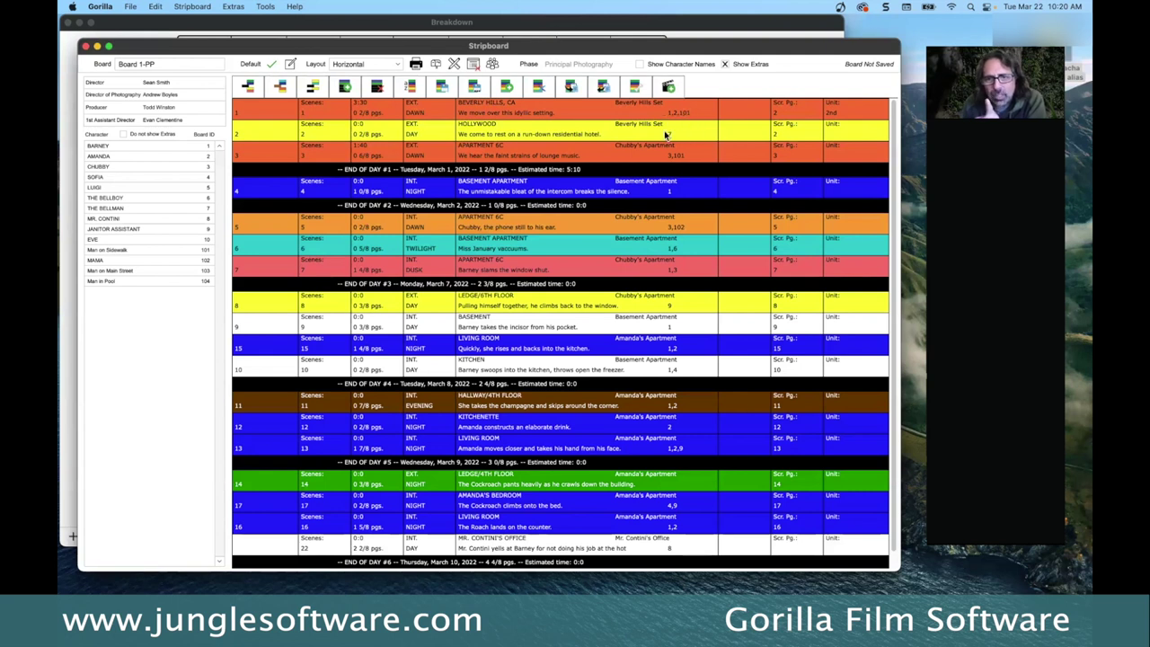
Step: Drag the scene 8 LEDGE/6TH FLOOR strip into Day #1 between scenes 2 and 3
left_click(660, 305)
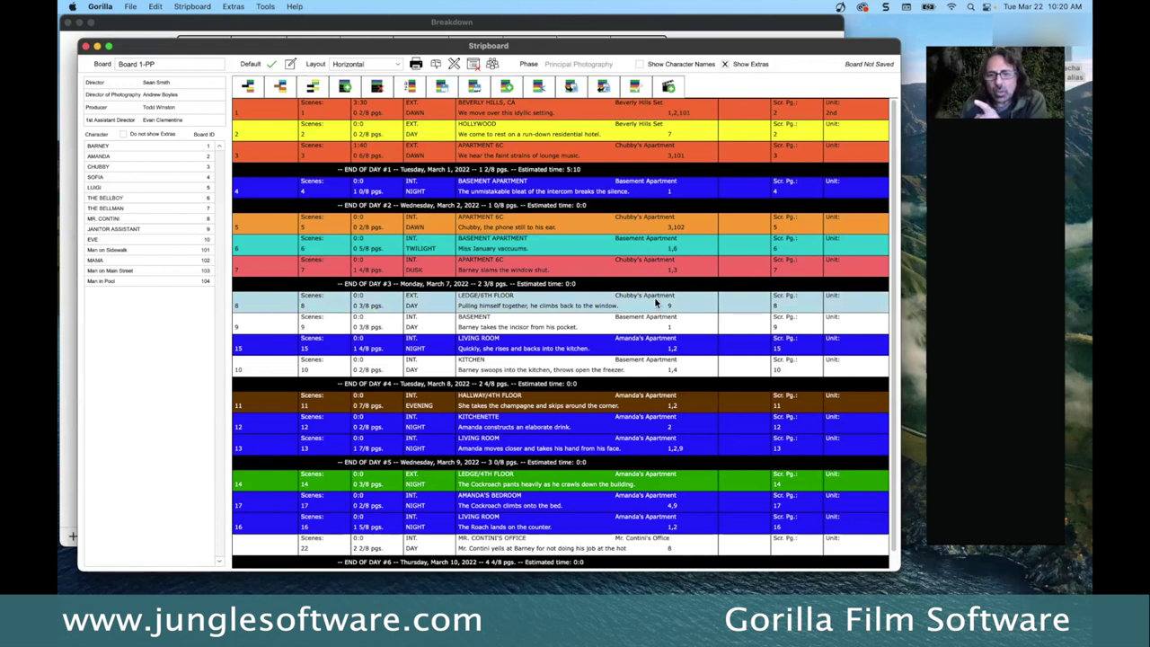
left_click_drag(651, 308, 656, 154)
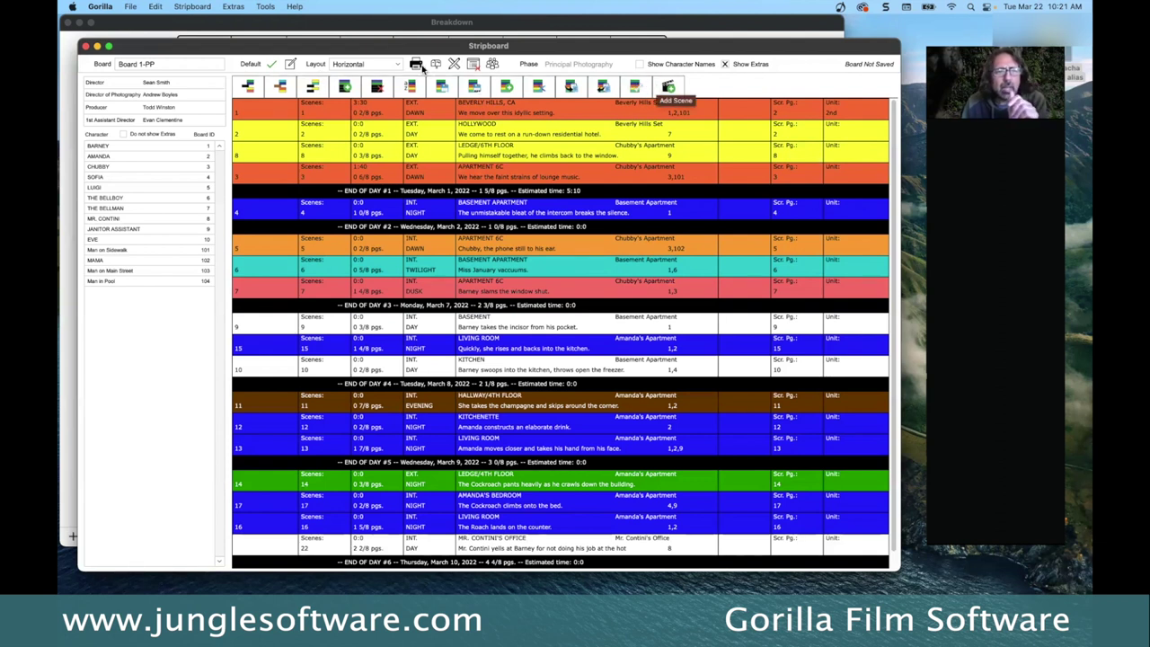
left_click(233, 7)
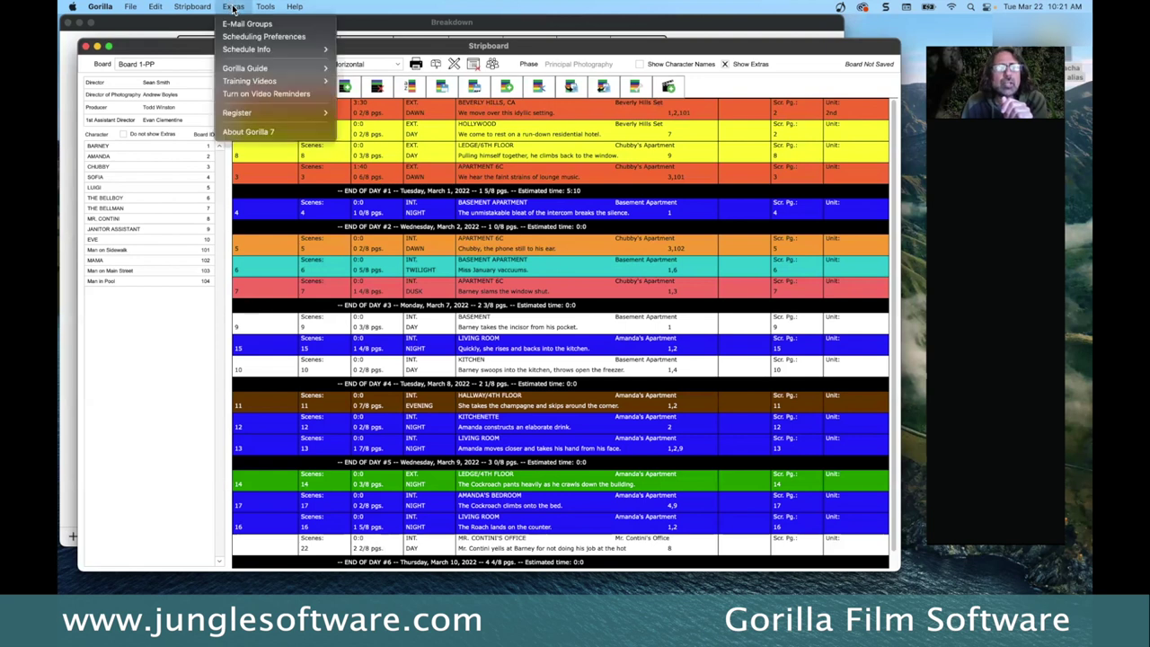
mouse_move(247, 80)
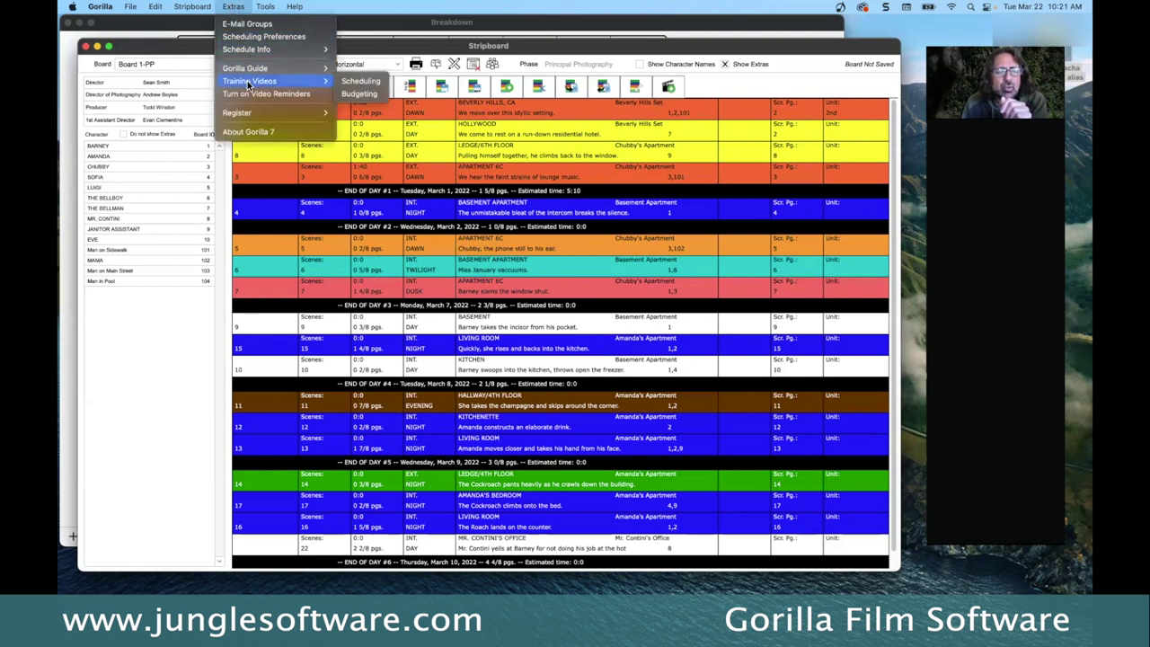
left_click(375, 88)
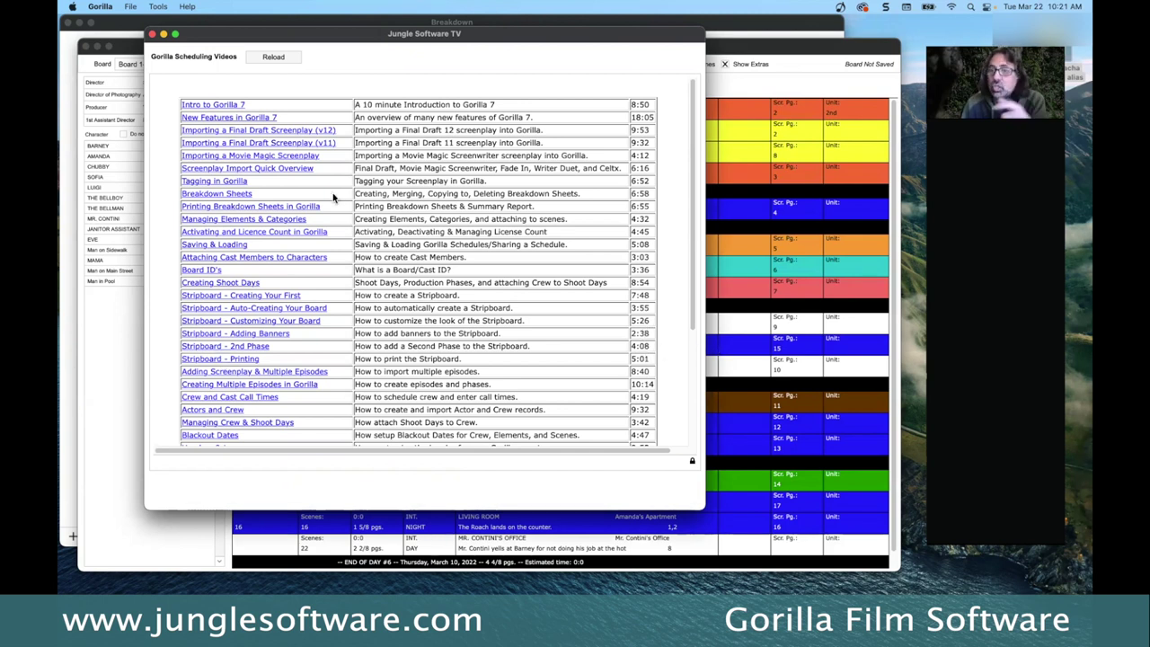
left_click(152, 34)
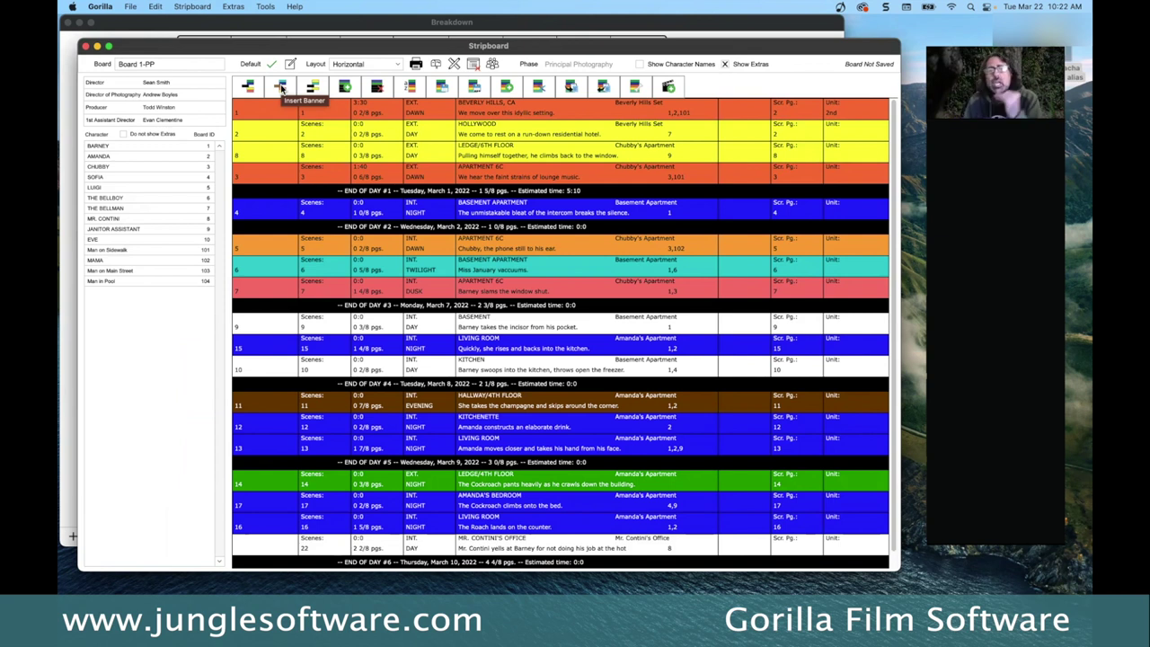
left_click(148, 67)
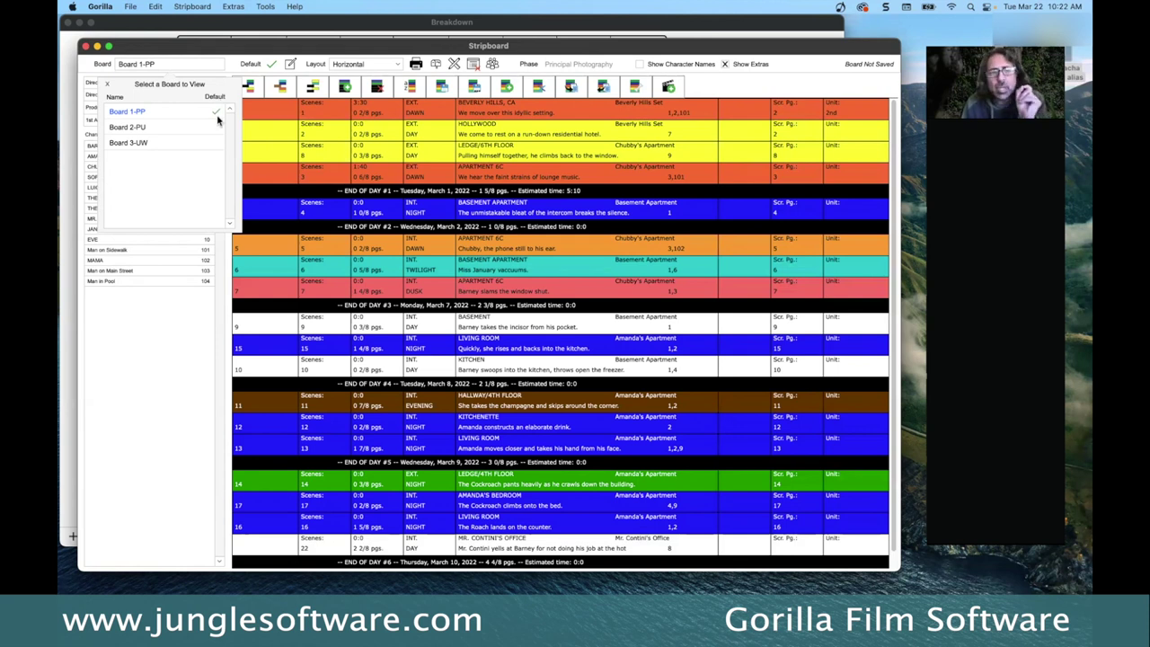
left_click(107, 85)
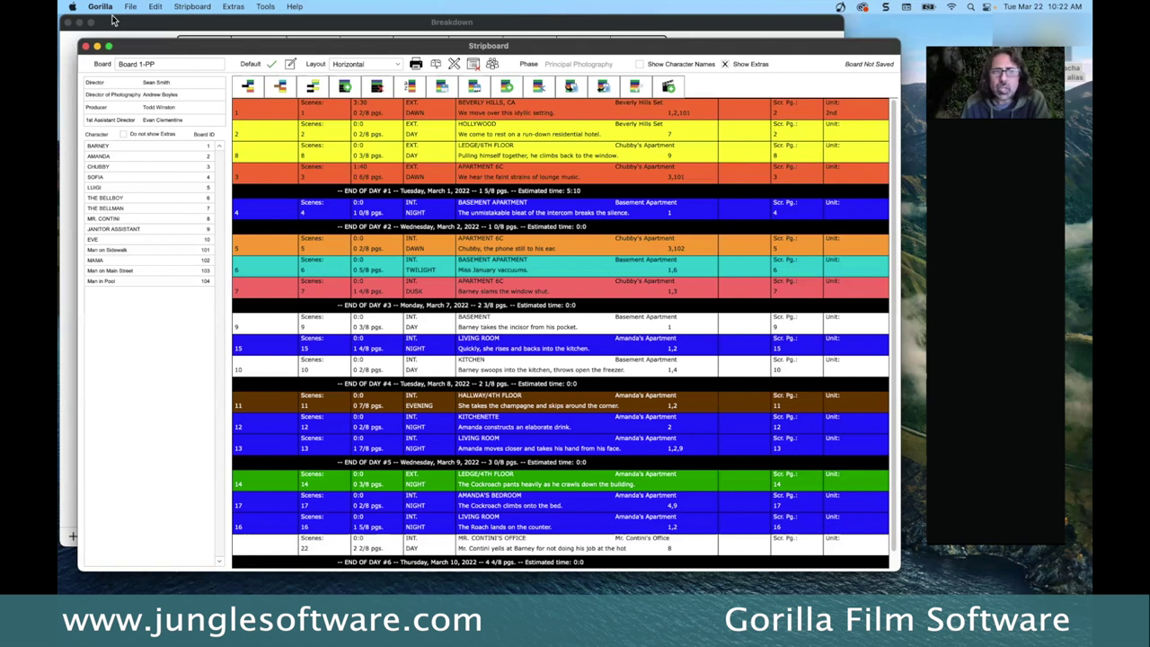
left_click(203, 8)
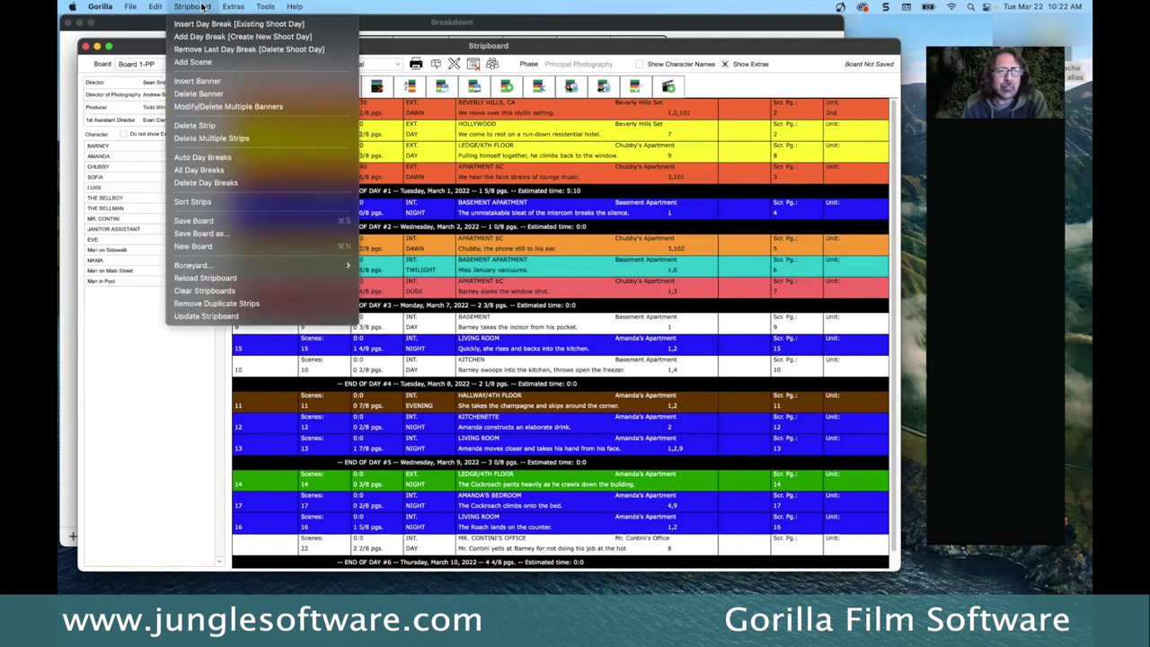
left_click(212, 138)
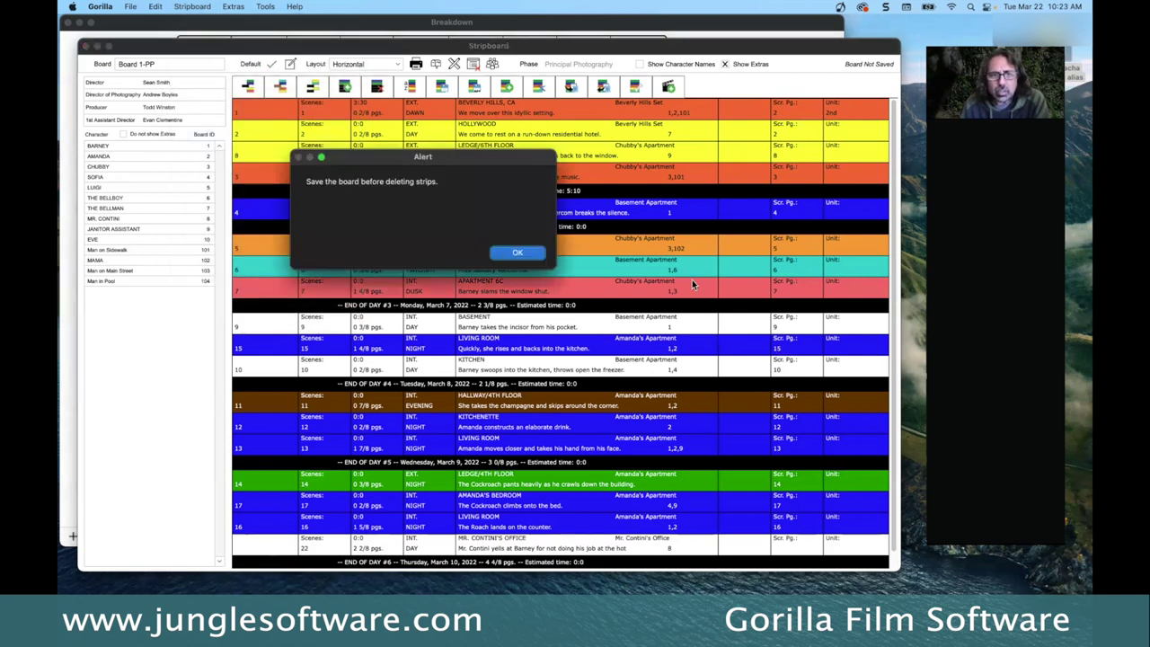
left_click(508, 251)
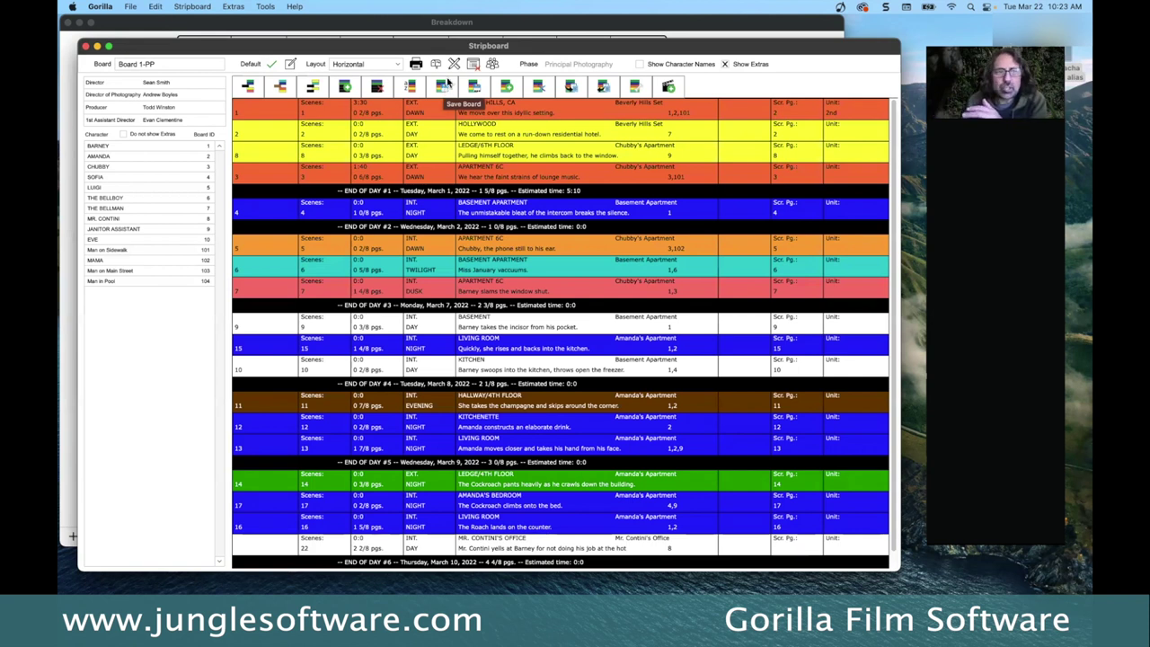
left_click(210, 8)
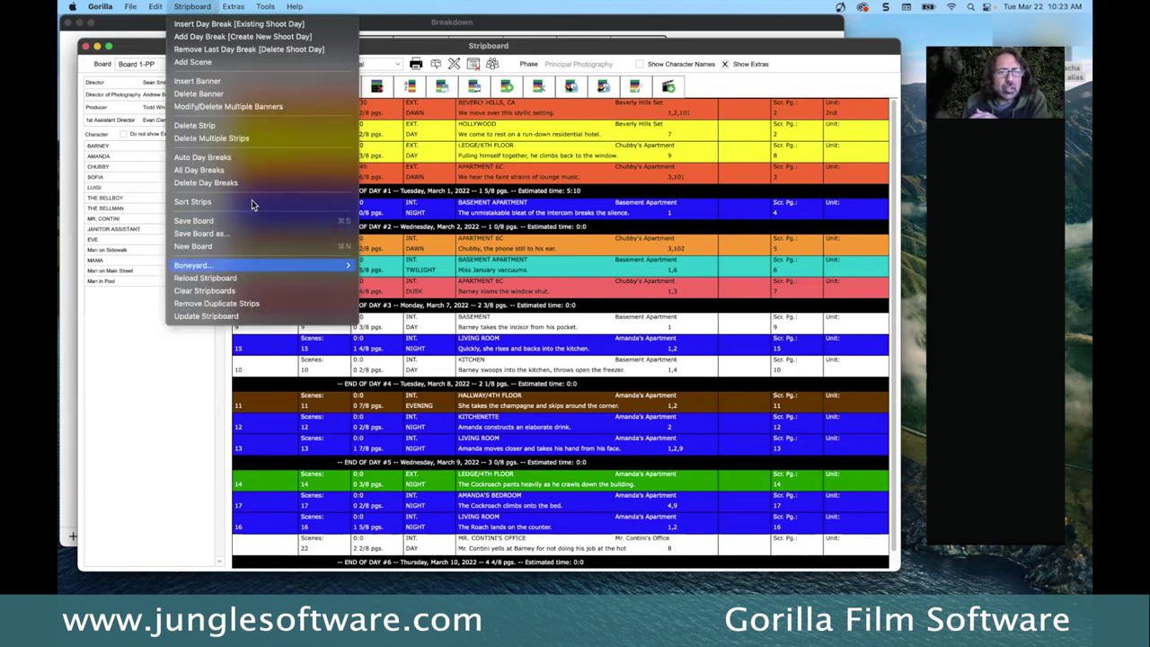
left_click(244, 137)
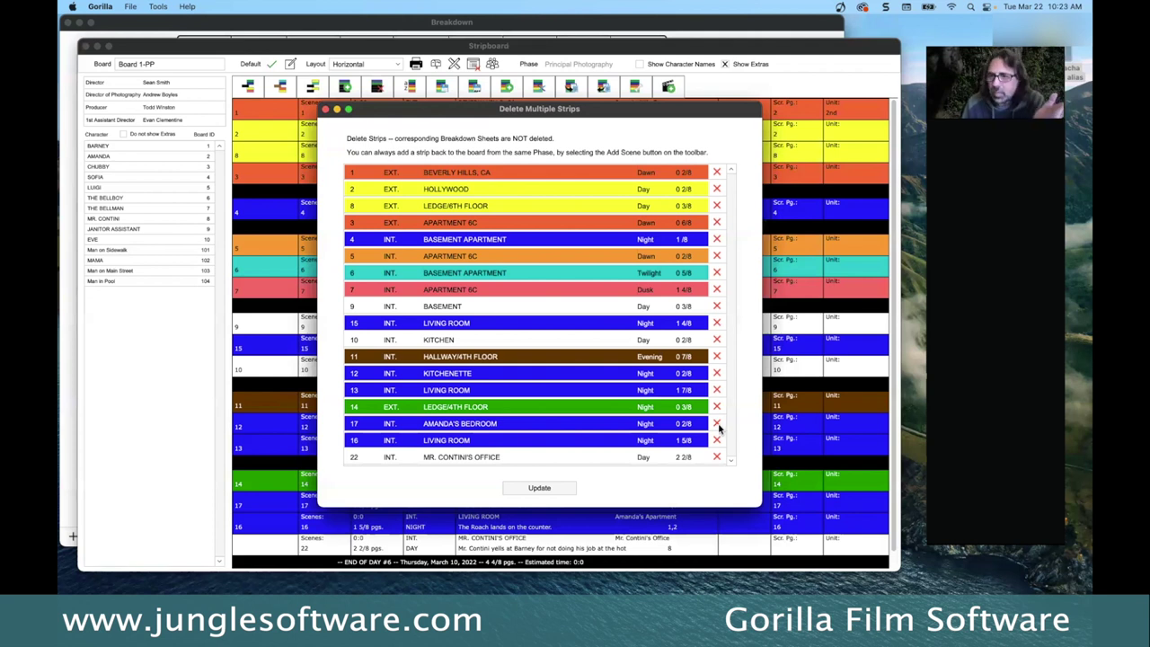
left_click(325, 109)
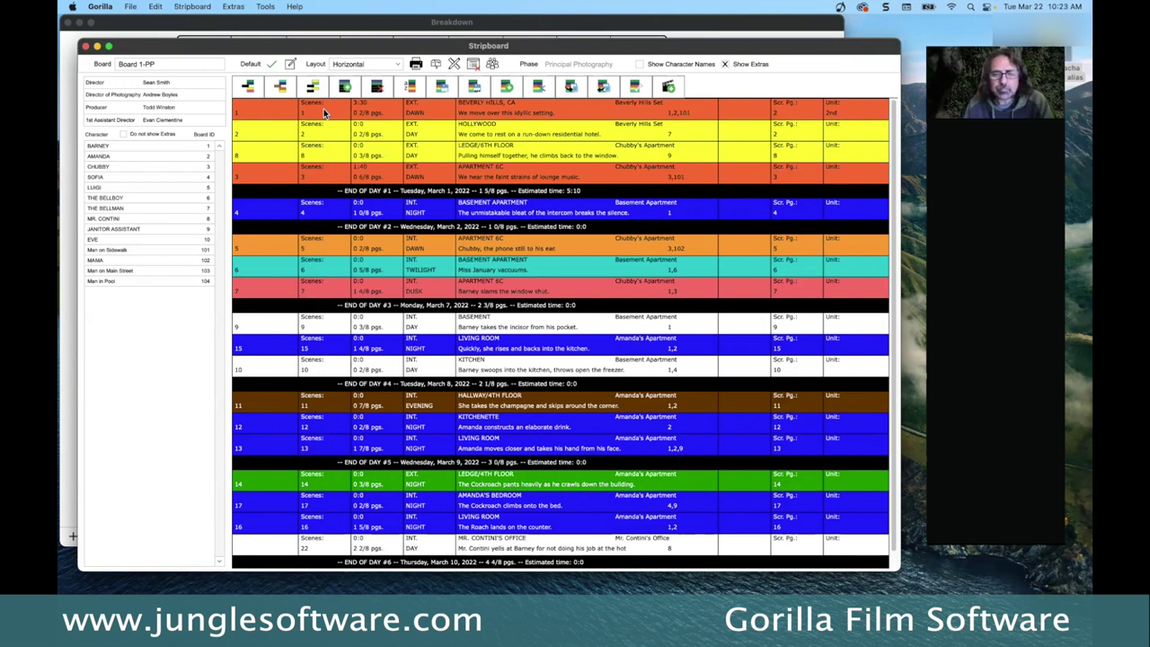
left_click(416, 66)
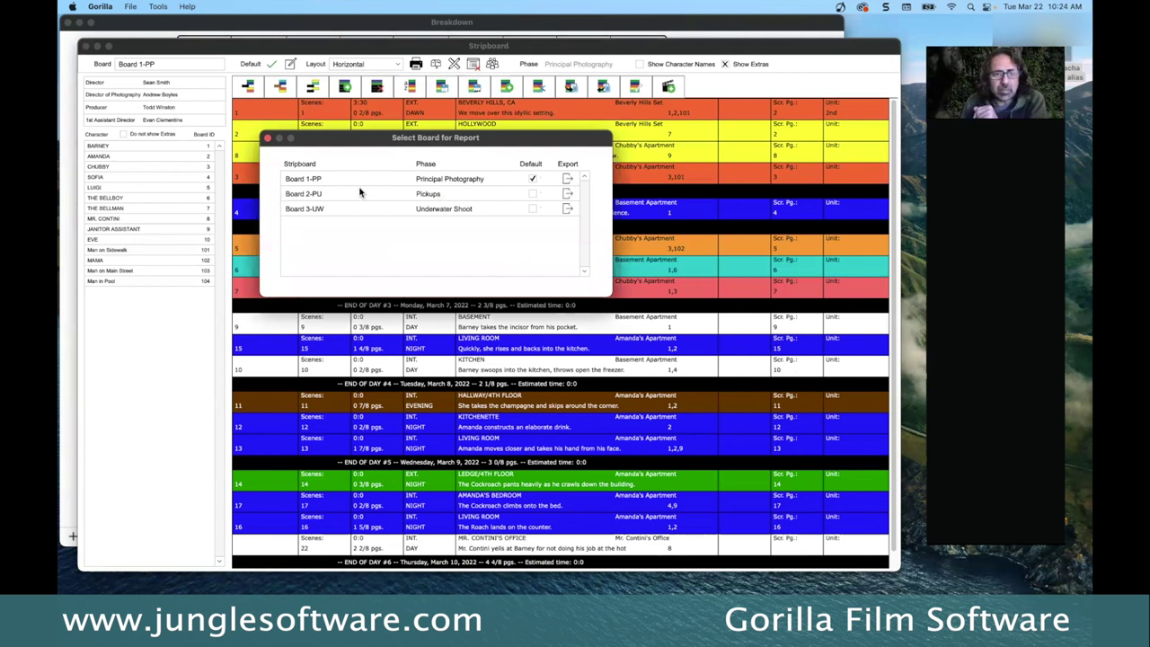
double_click(308, 178)
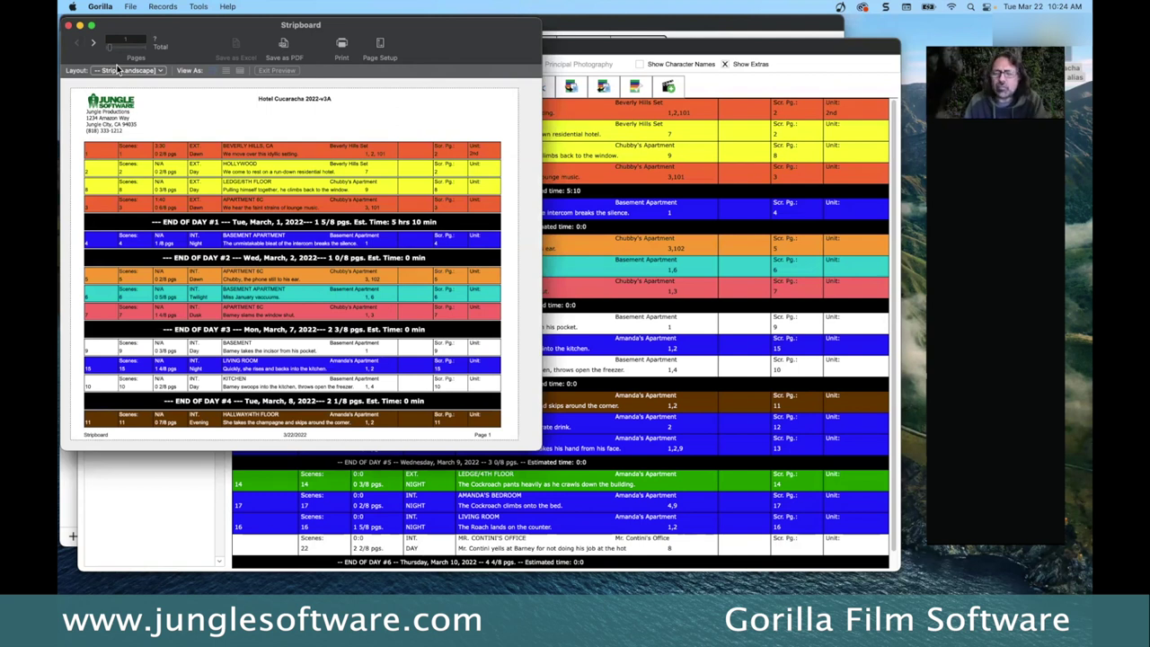
left_click(68, 26)
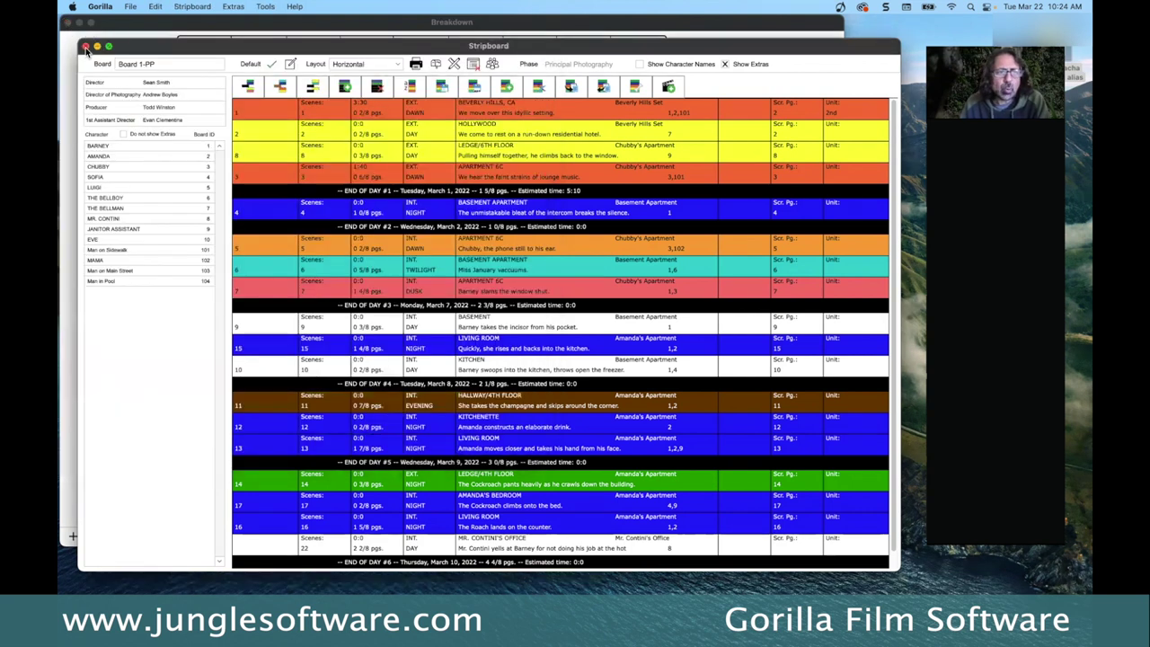
left_click(86, 47)
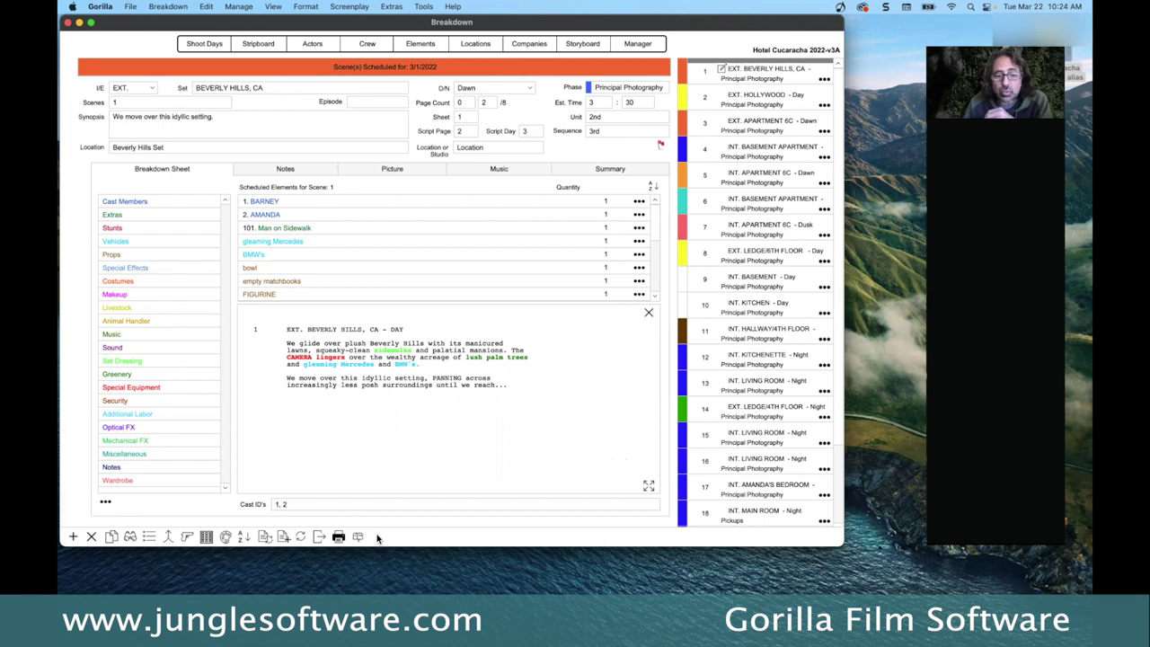
Step: Open the reports palette from the Breakdown toolbar's print icon
left_click(339, 537)
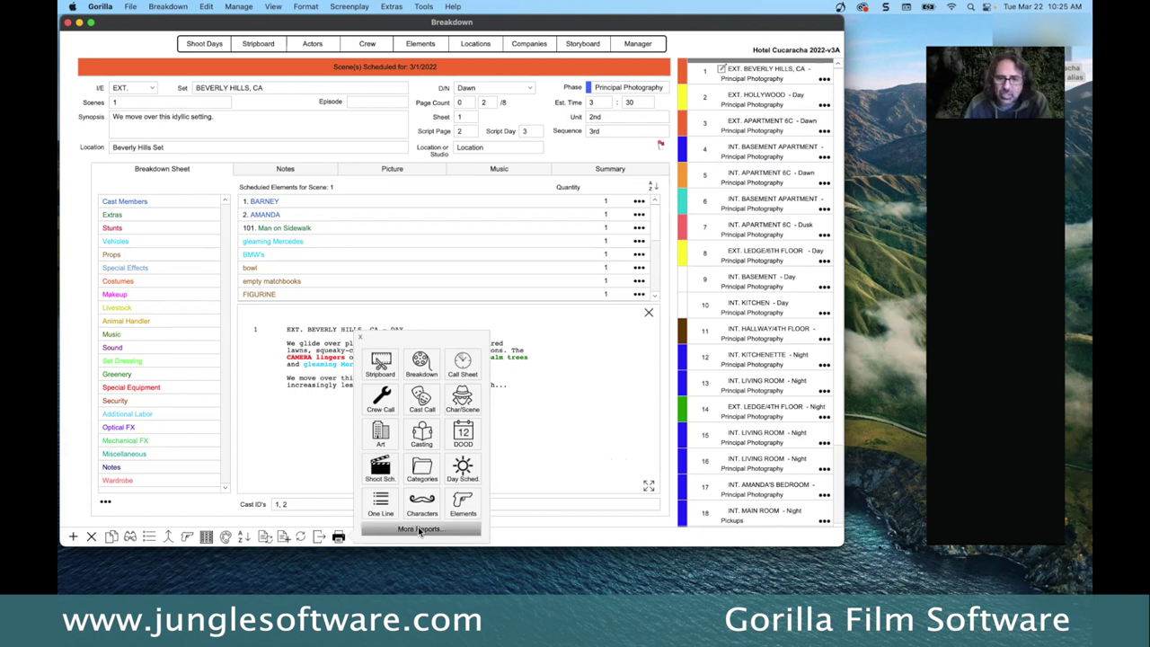
left_click(381, 469)
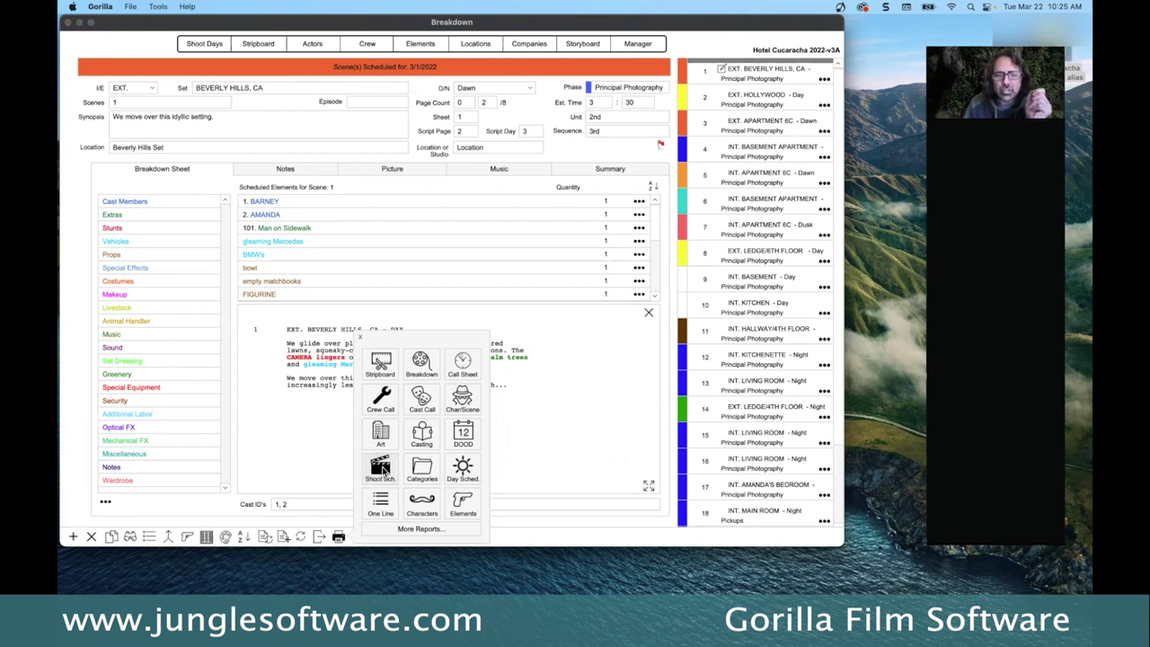
left_click(330, 228)
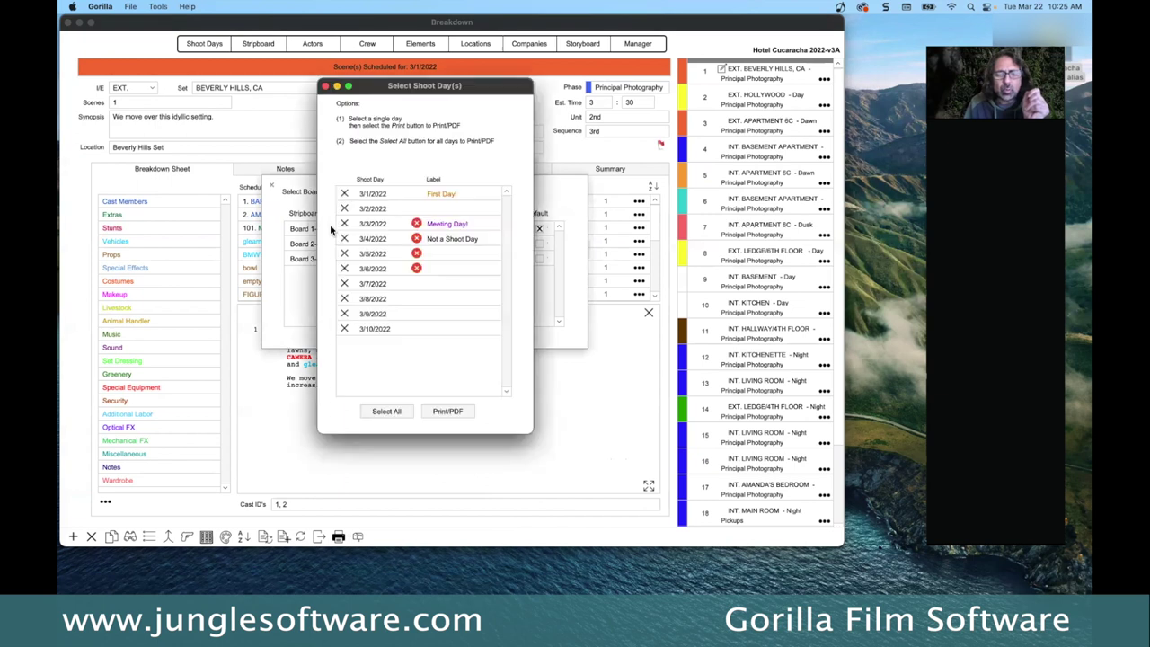
left_click(344, 194)
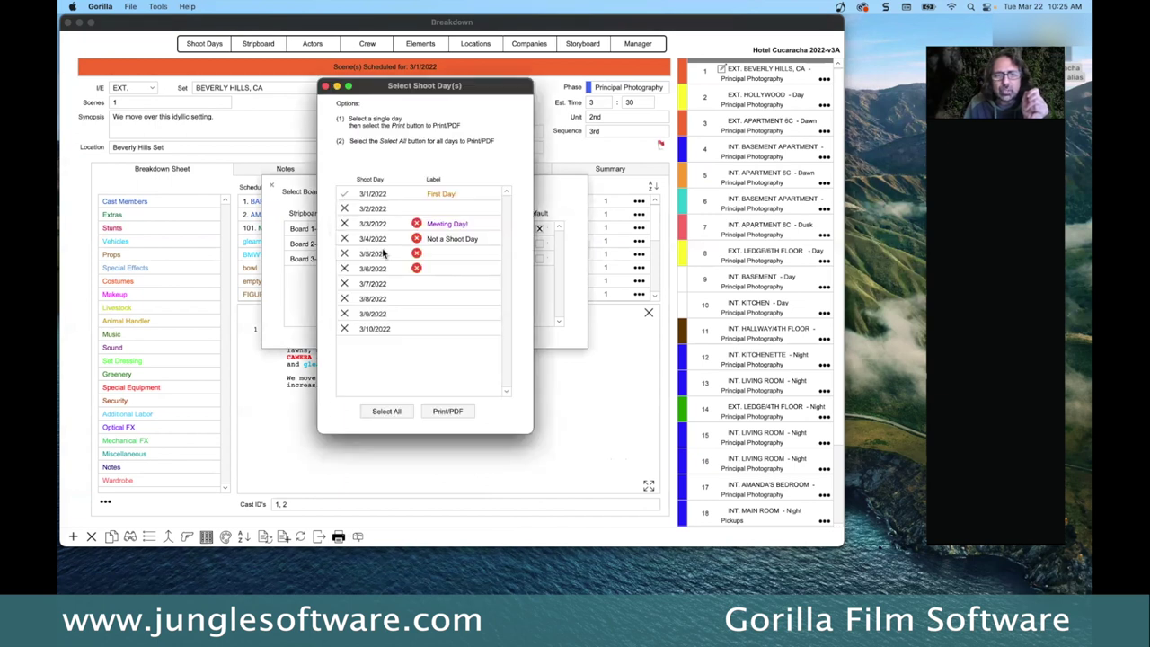
left_click(448, 412)
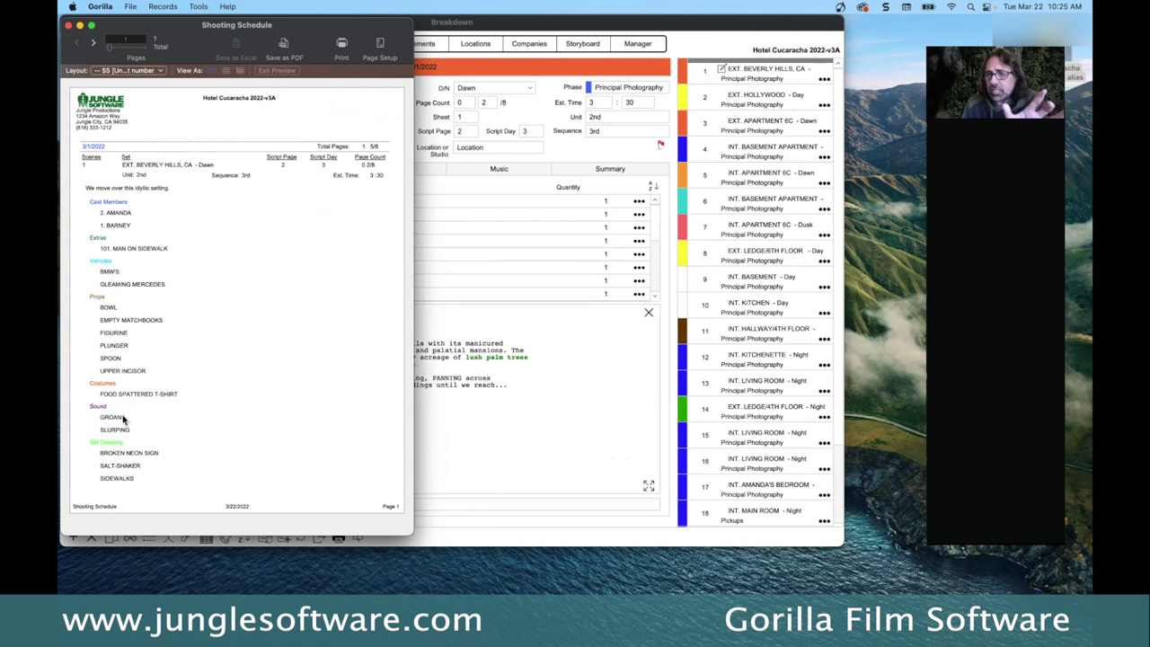
left_click(70, 26)
left_click(338, 536)
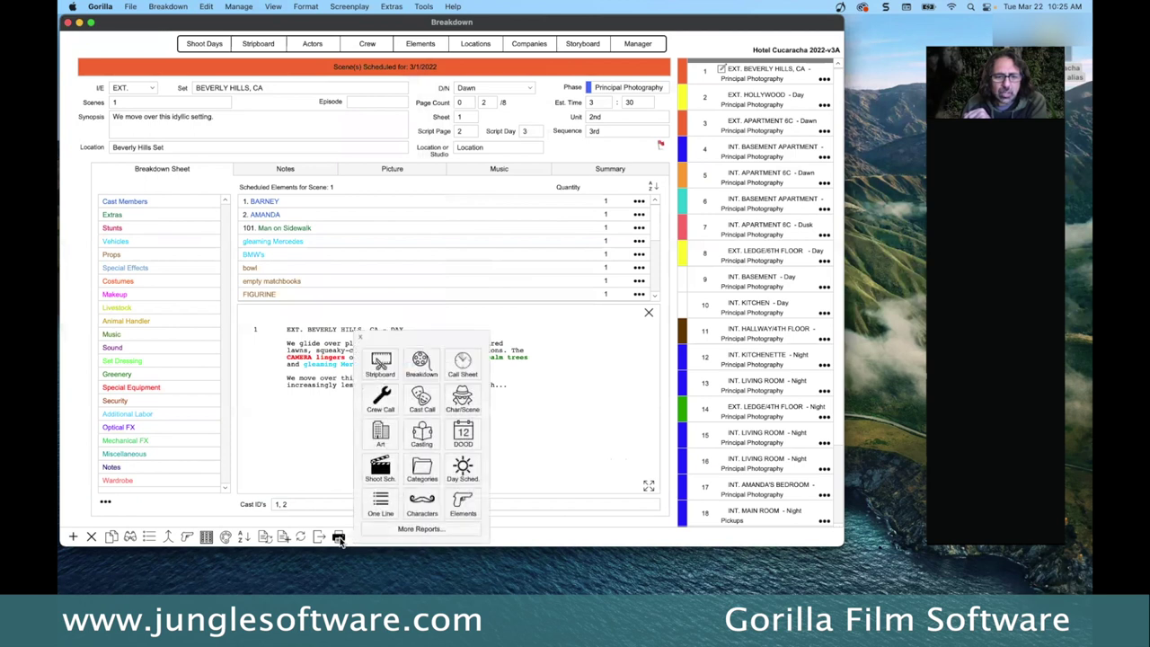
Step: Choose the Call Sheet report, then cancel the Select Board for Report dialog
left_click(464, 366)
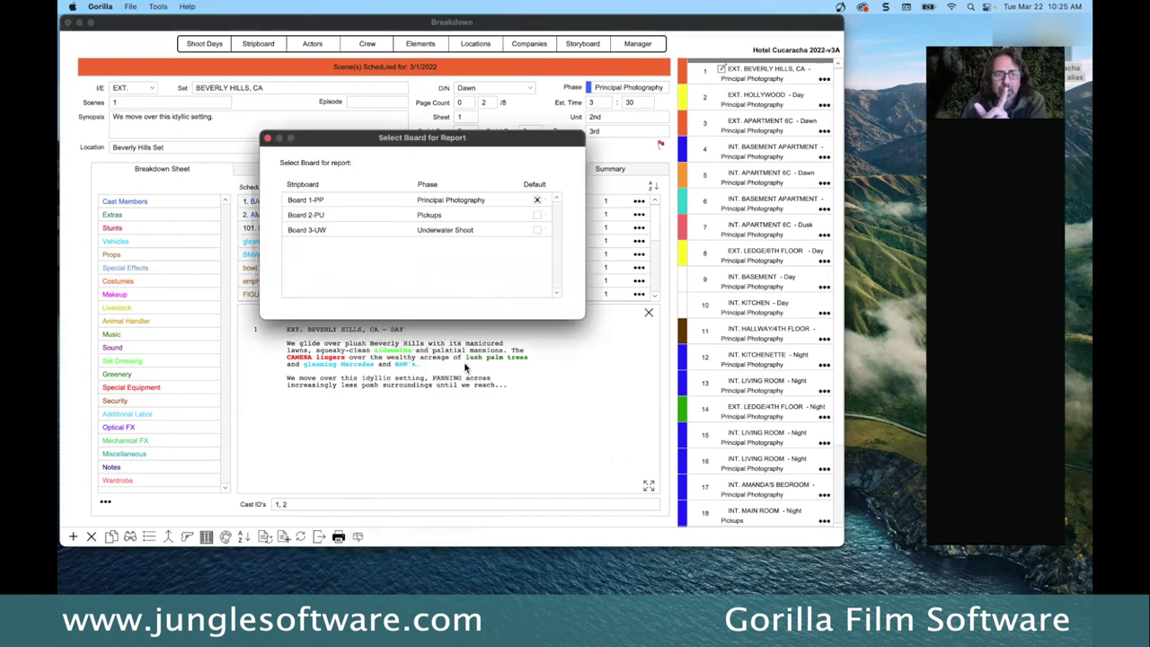
left_click(266, 138)
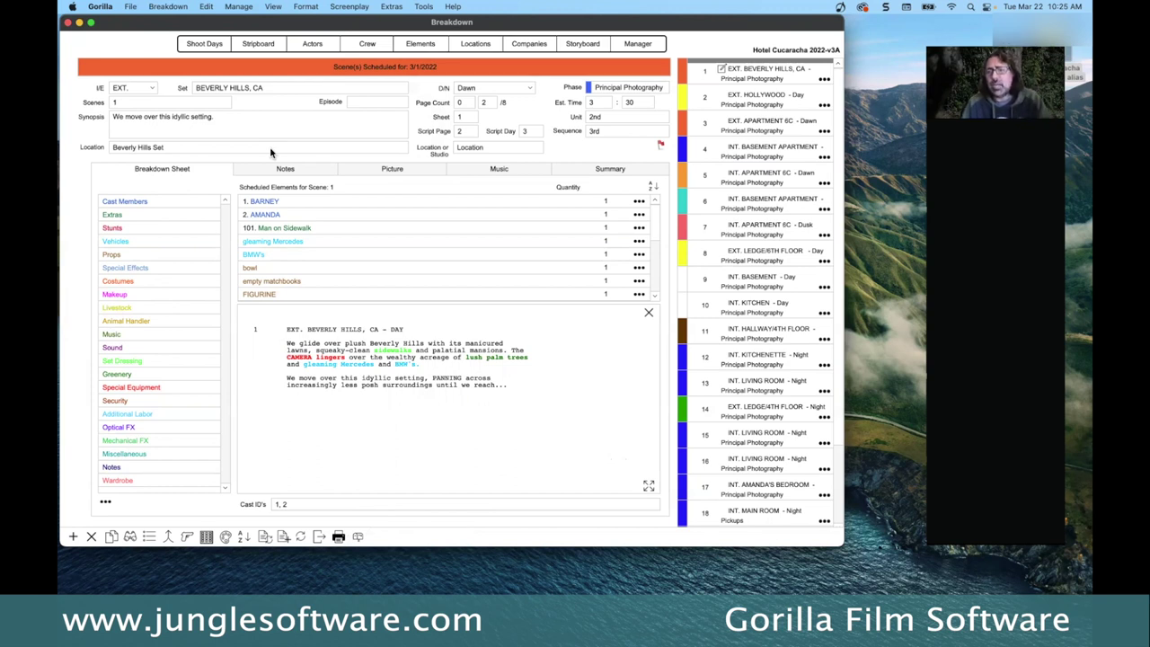
Step: Open the Shoot Days calendar and bring up the Shoot Day Details for March 1
left_click(203, 44)
left_click_drag(234, 63, 228, 59)
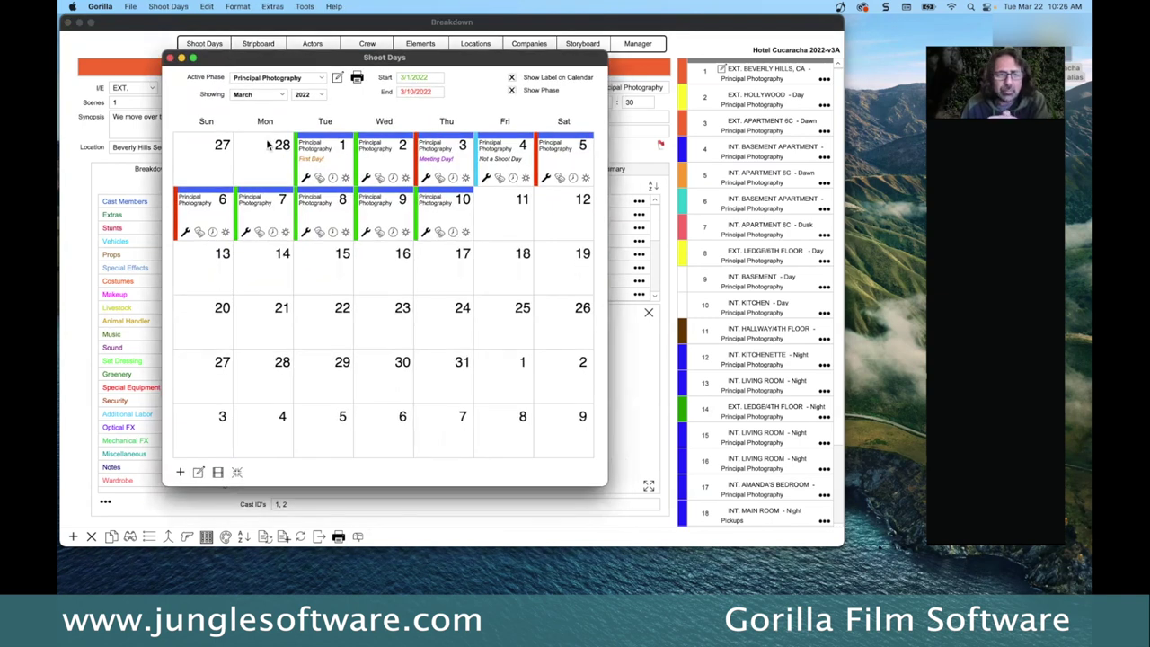
double_click(315, 155)
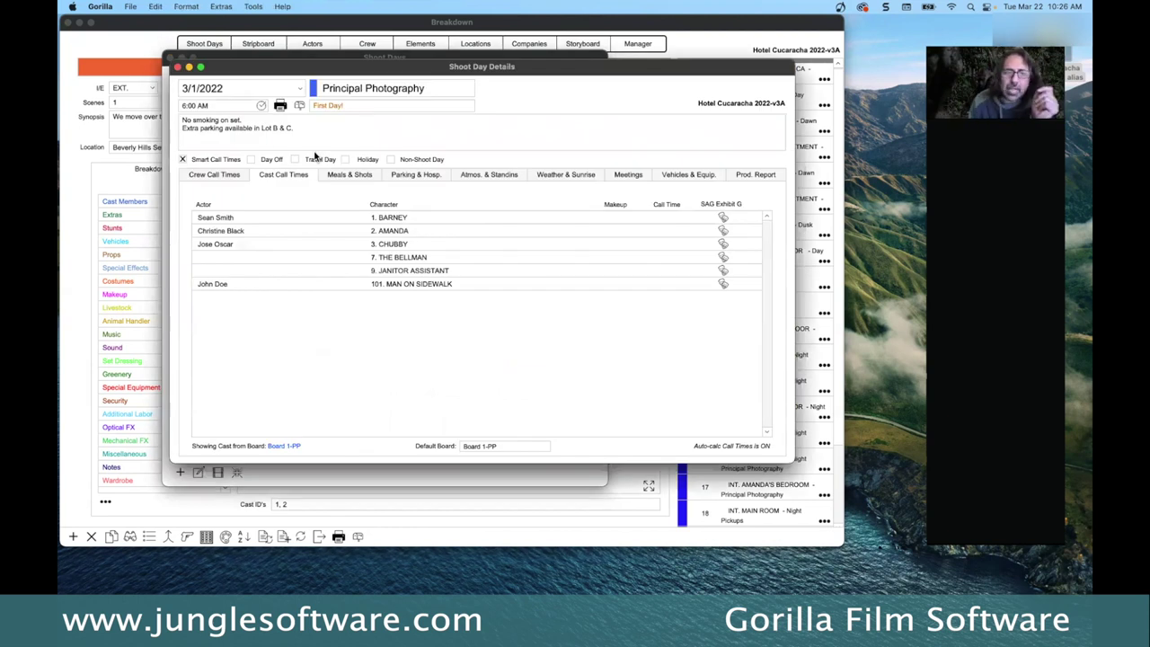
left_click_drag(325, 69, 350, 96)
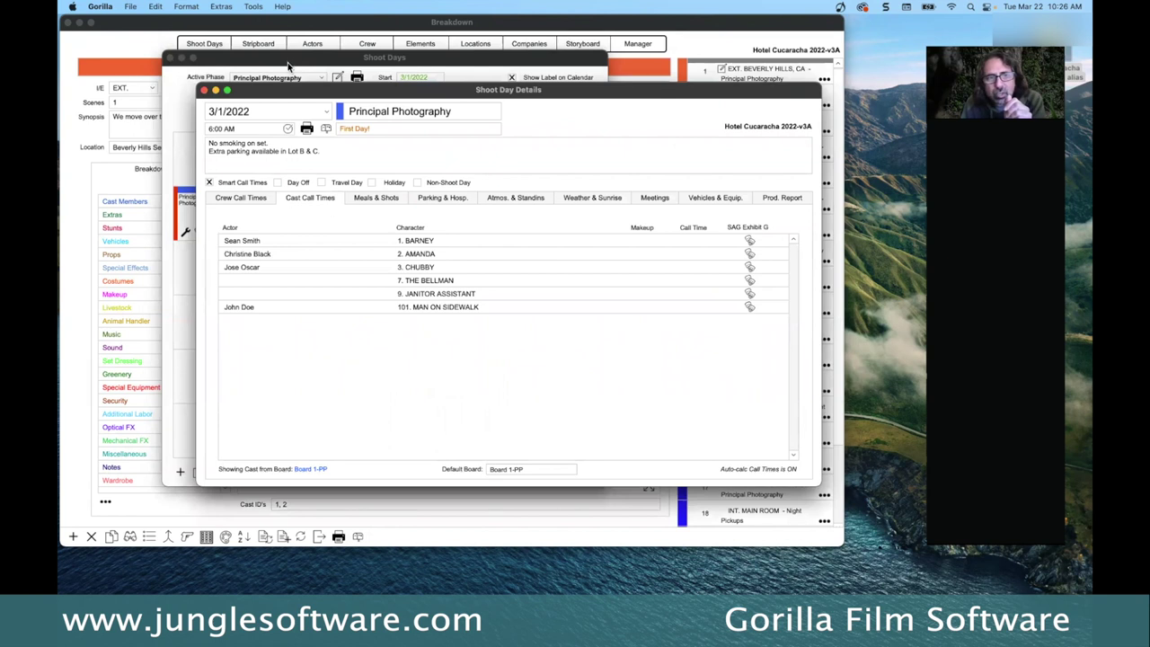
mouse_move(294, 93)
left_mouse_down()
mouse_move(495, 191)
mouse_move(286, 83)
mouse_move(282, 92)
mouse_move(308, 98)
left_mouse_up()
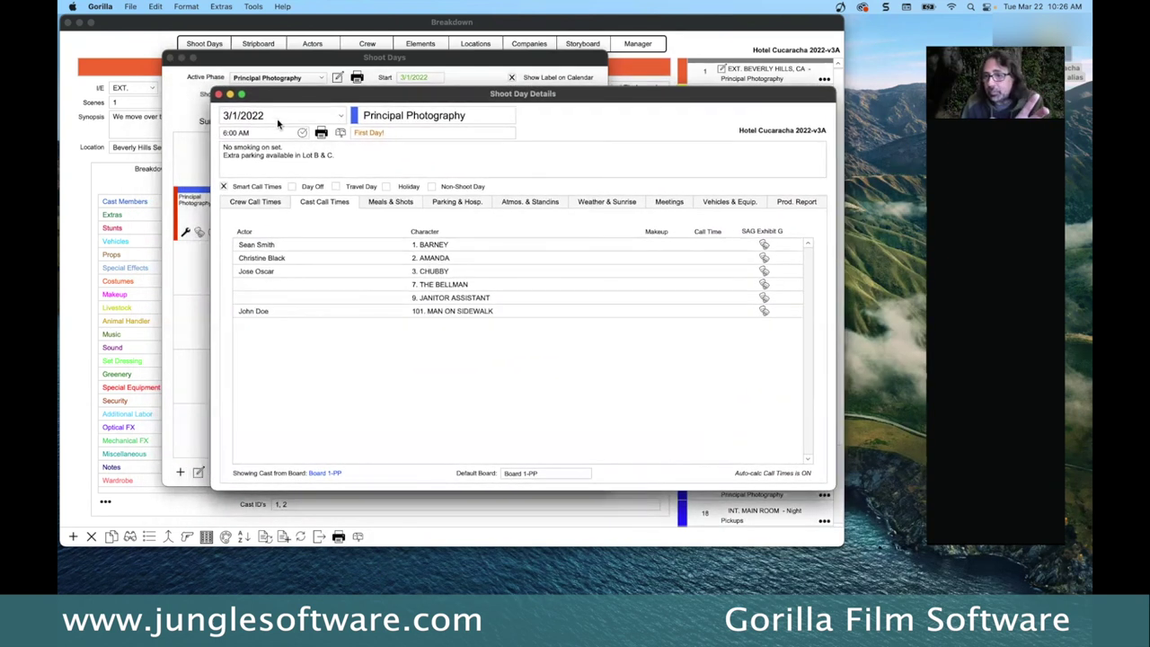
Step: Check the shoot date list, keeping 3/1/2022, and open BARNEY's call time choices
left_click(279, 122)
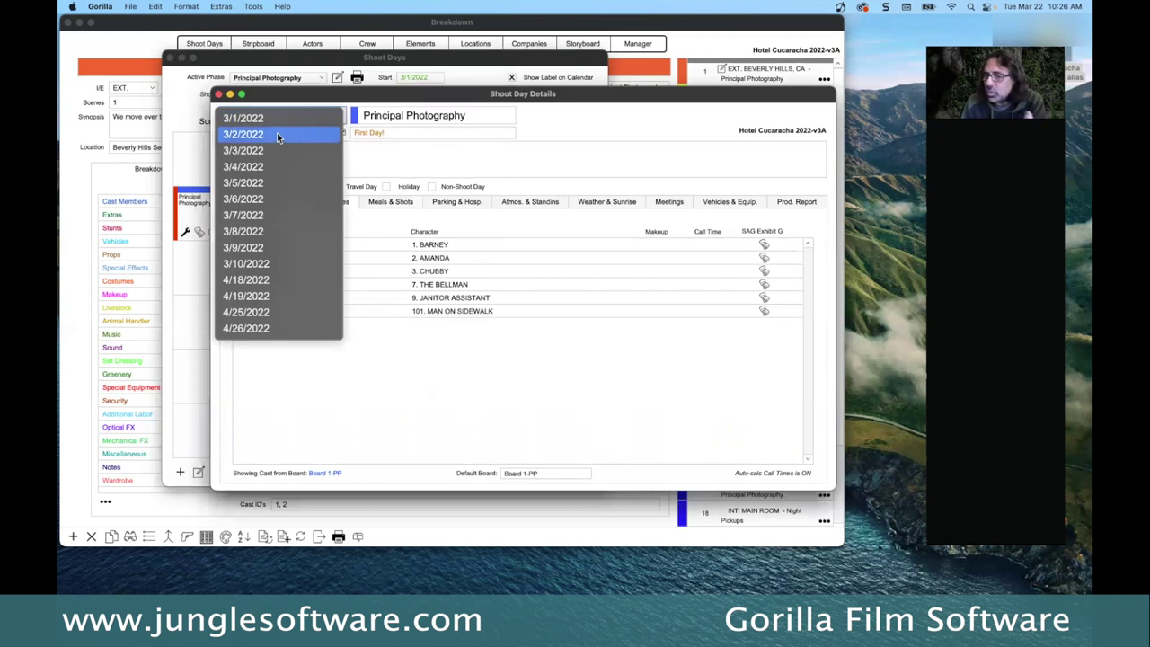
left_click(203, 134)
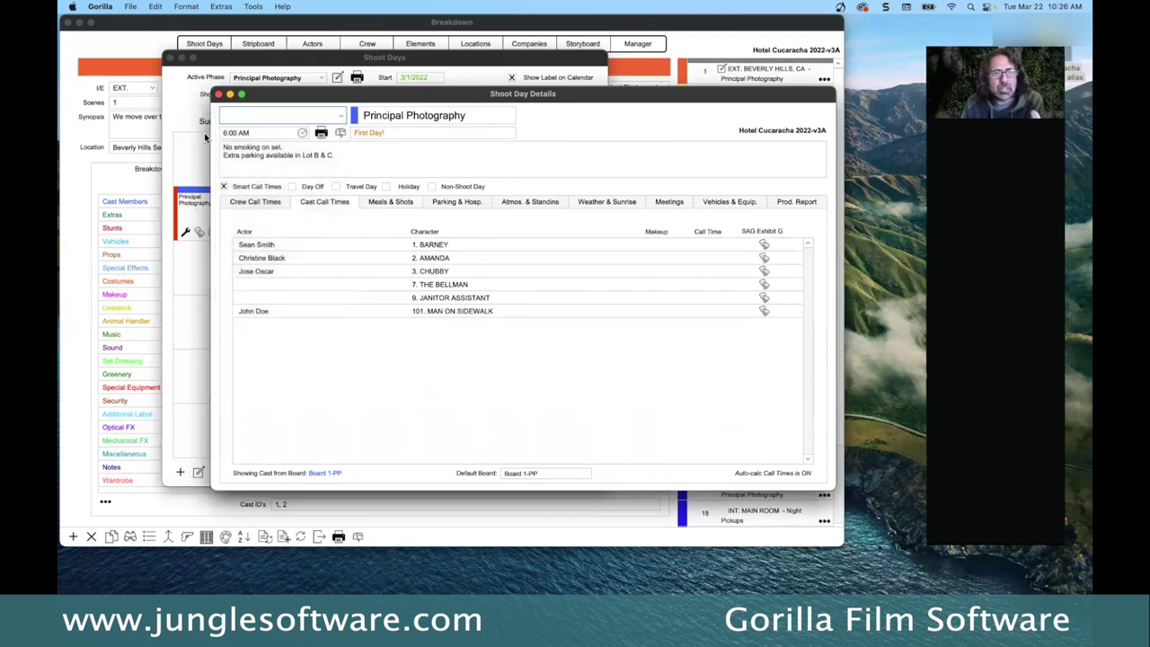
left_click(265, 115)
left_click(264, 113)
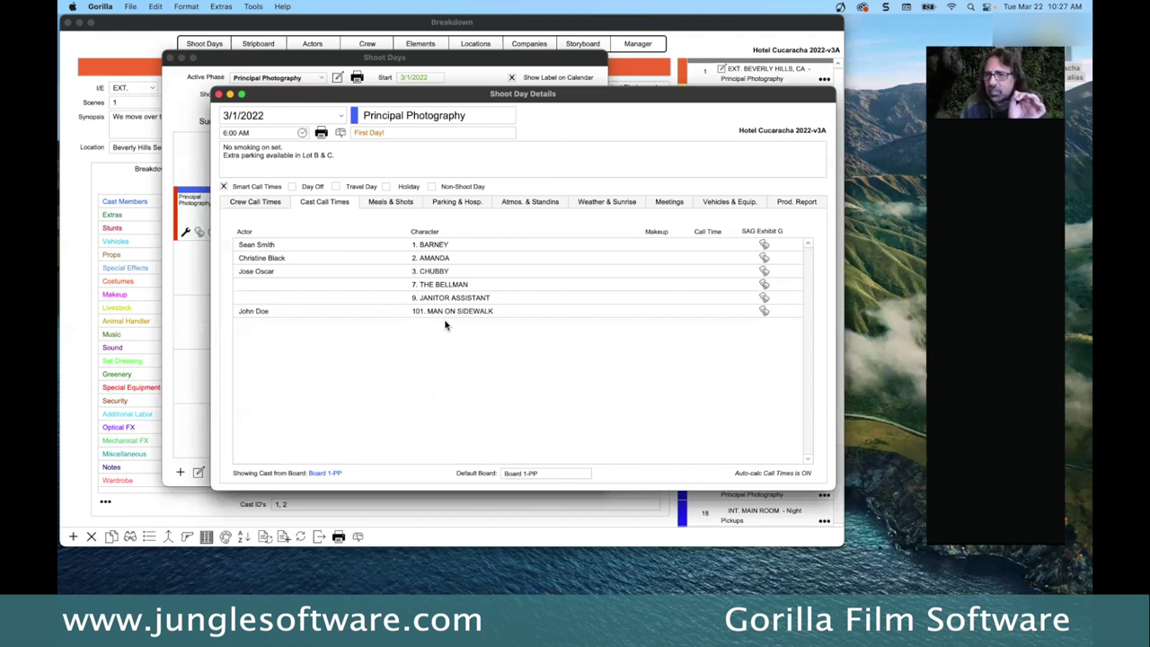
left_click(710, 246)
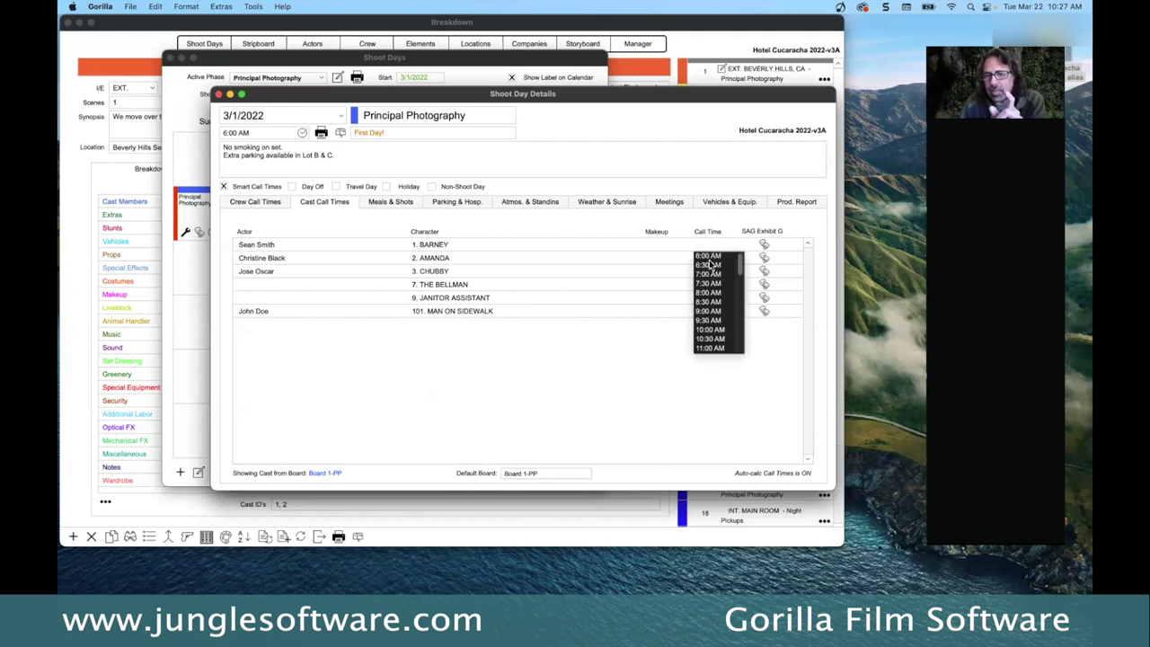
Step: Give BARNEY's actor a 7:00 AM call and 6:00 AM makeup, leaving the notes unchanged
left_click(708, 275)
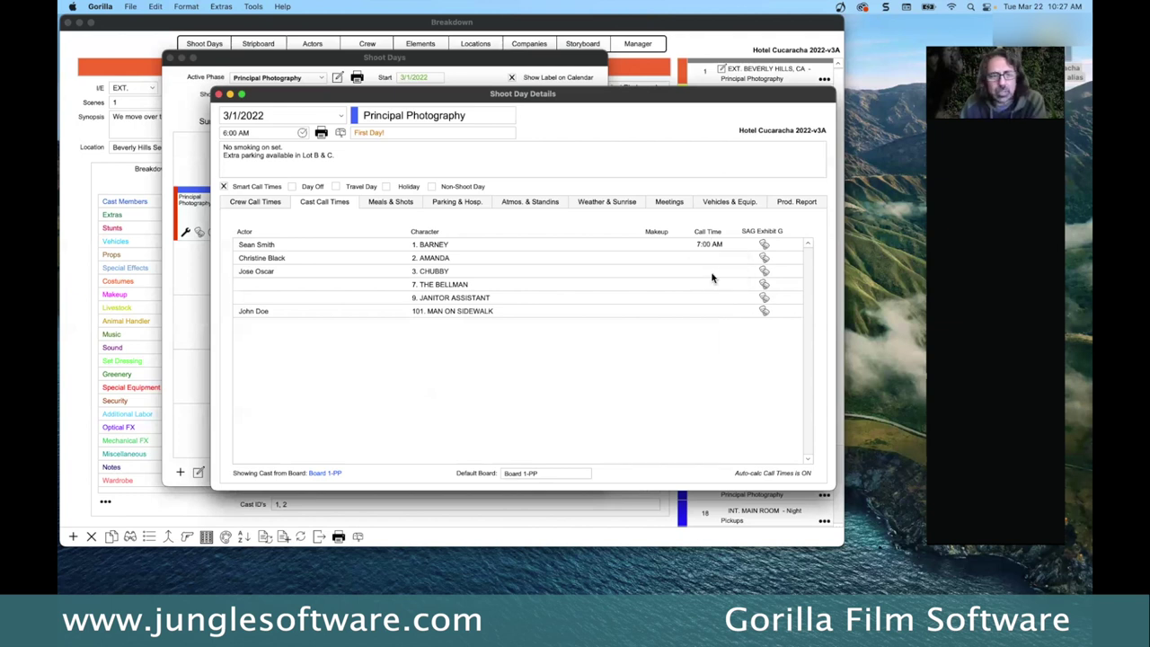
left_click(658, 245)
left_click(658, 257)
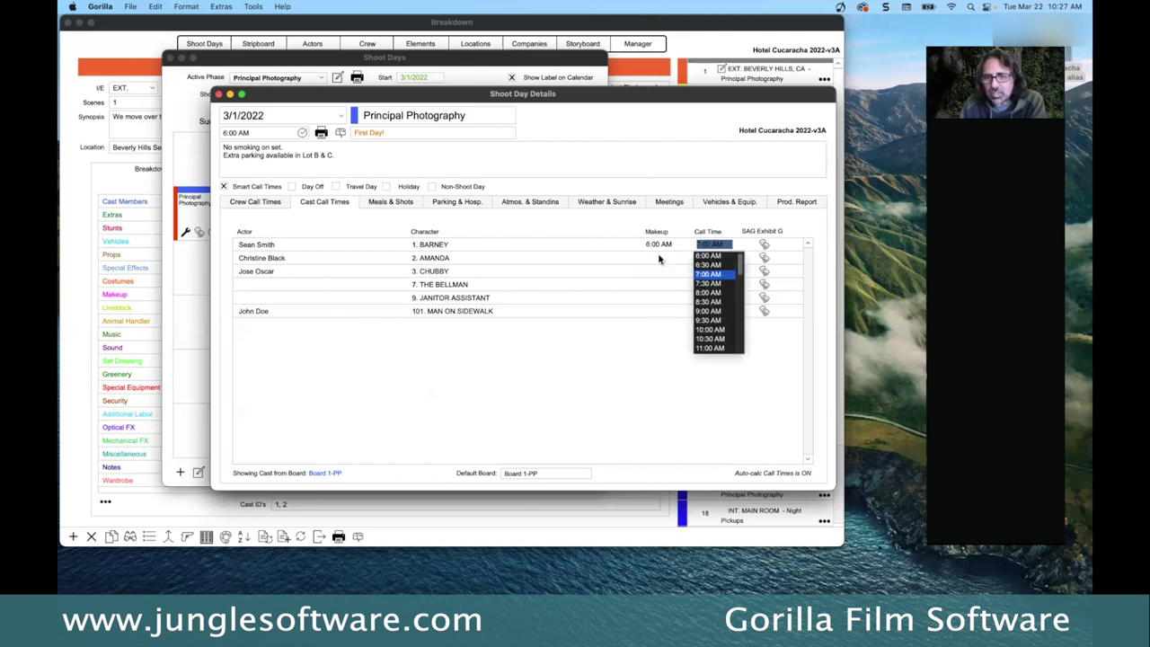
left_click(649, 333)
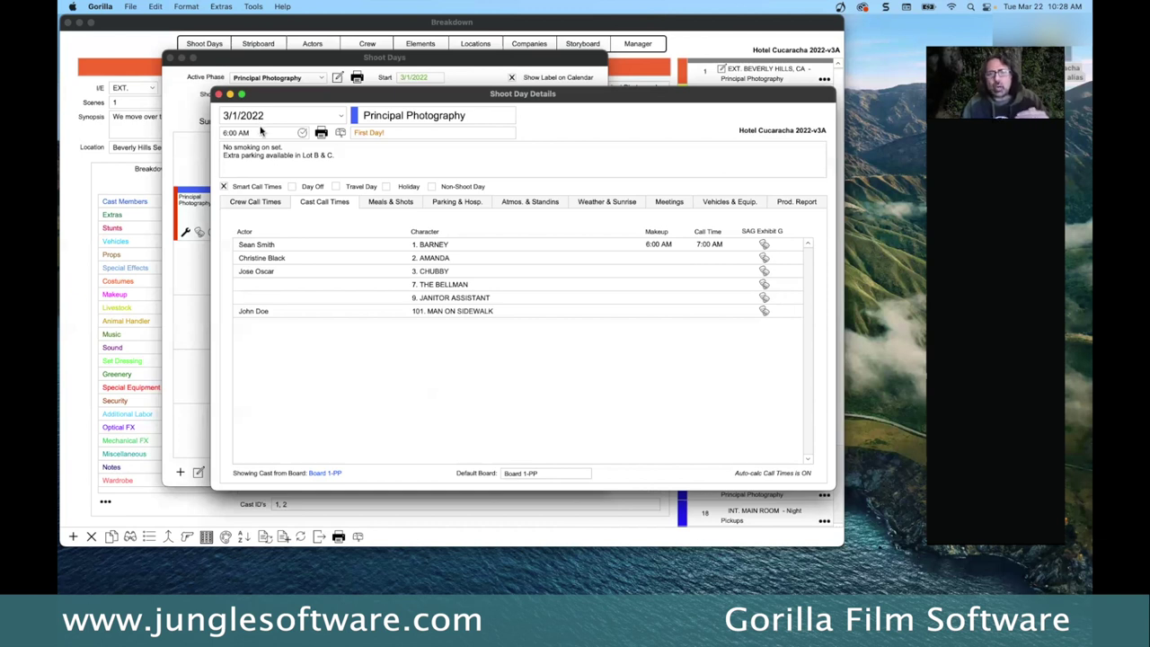
left_click(274, 166)
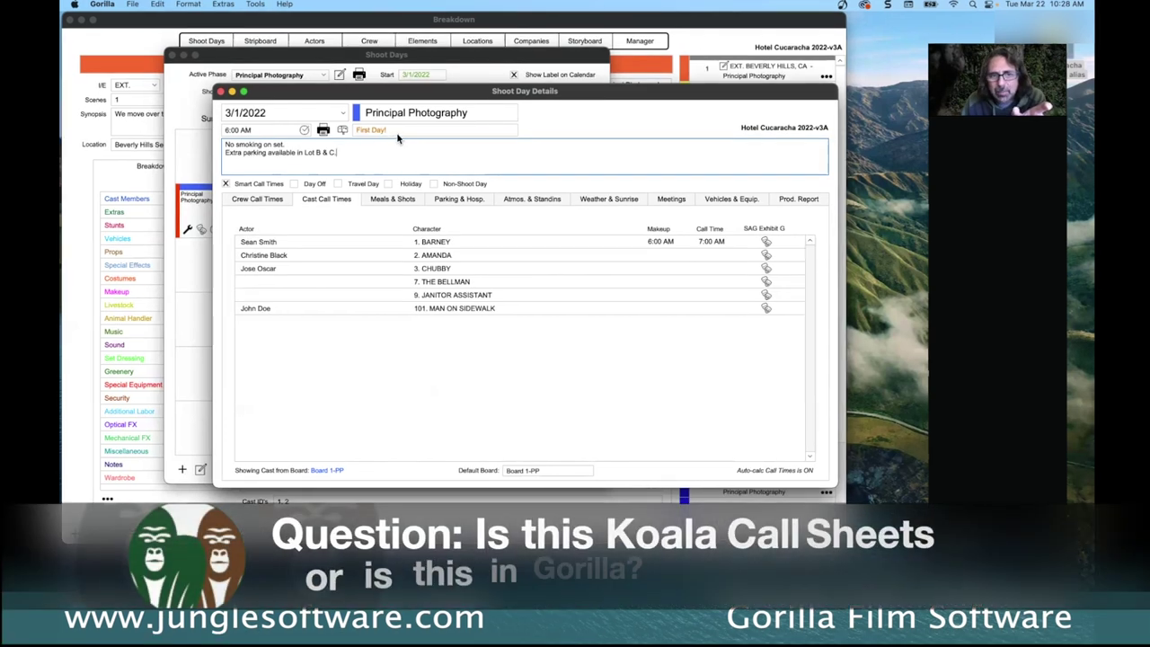
left_click(575, 130)
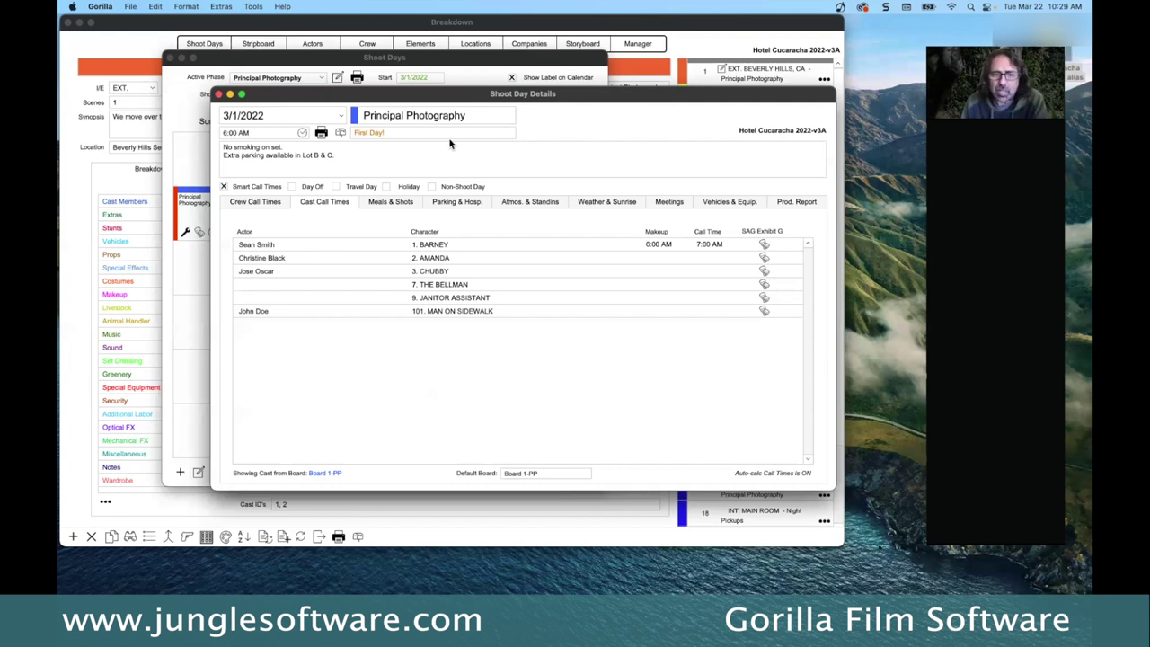
left_click(321, 134)
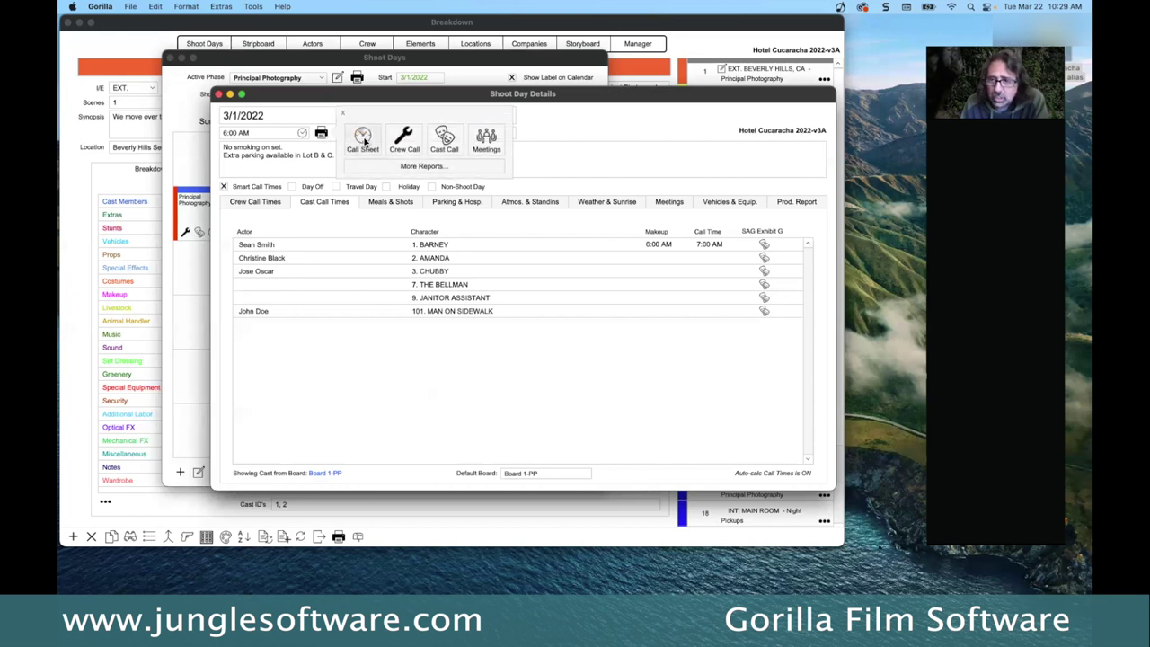
left_click(365, 141)
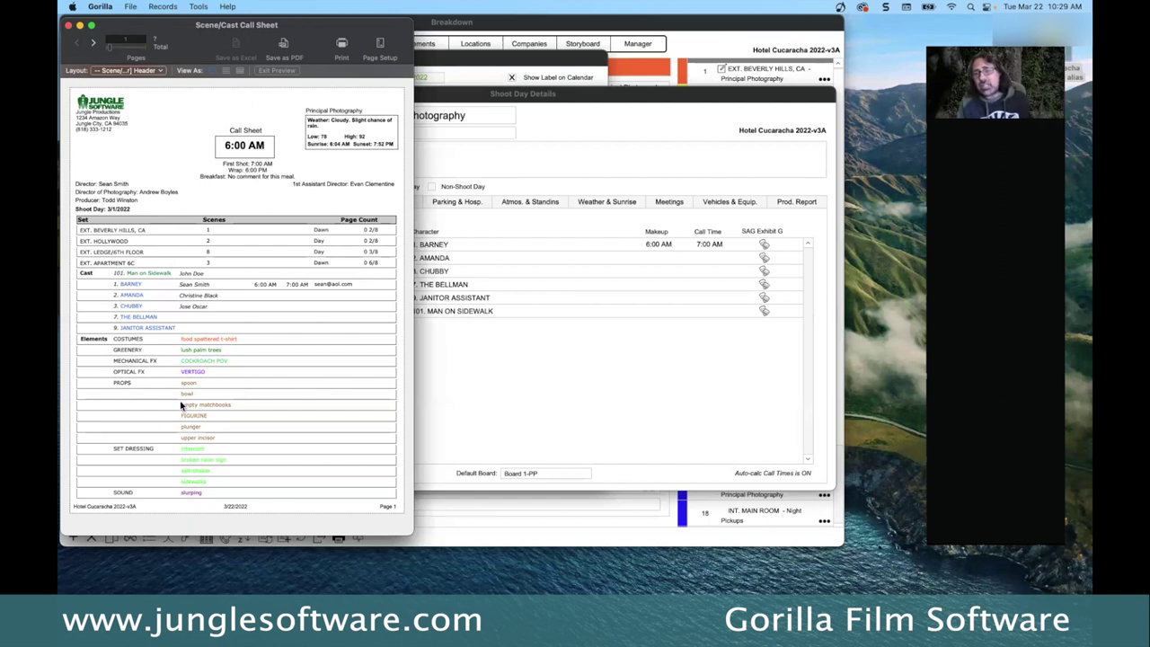
left_click(93, 43)
left_click(94, 45)
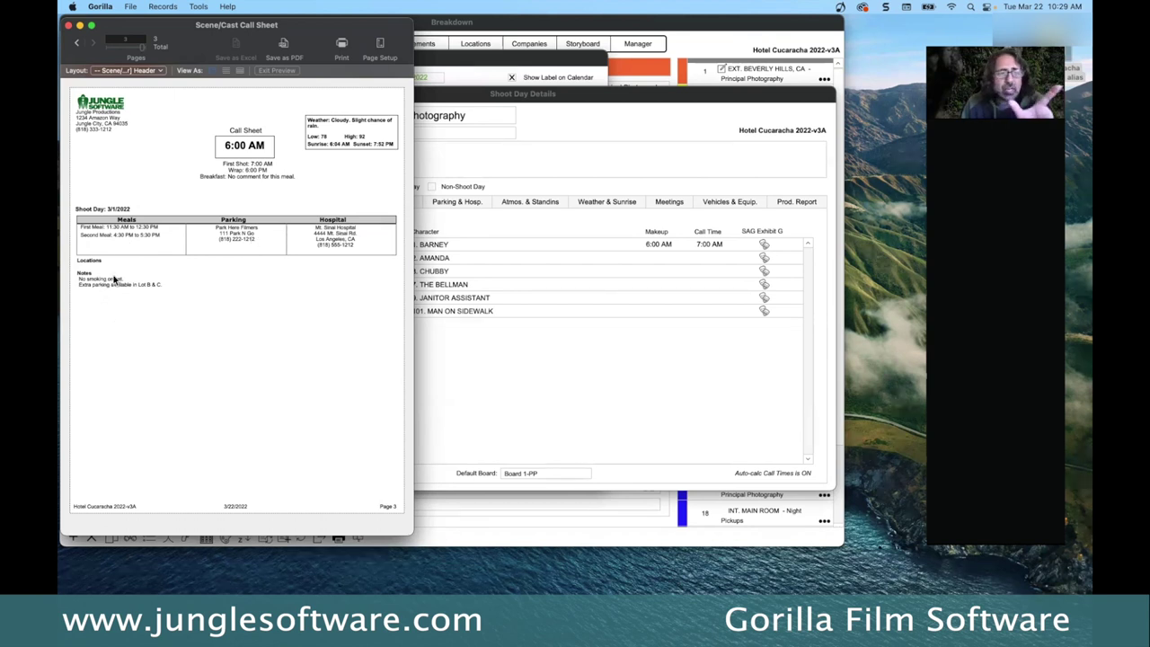
left_click(68, 25)
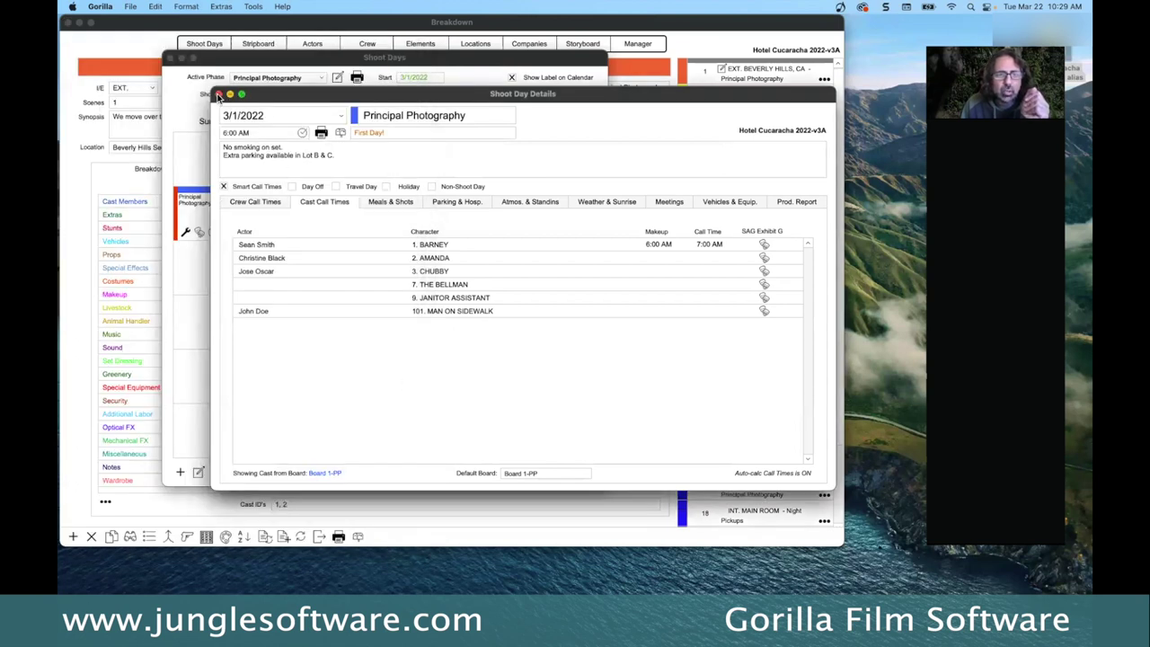
left_click(132, 6)
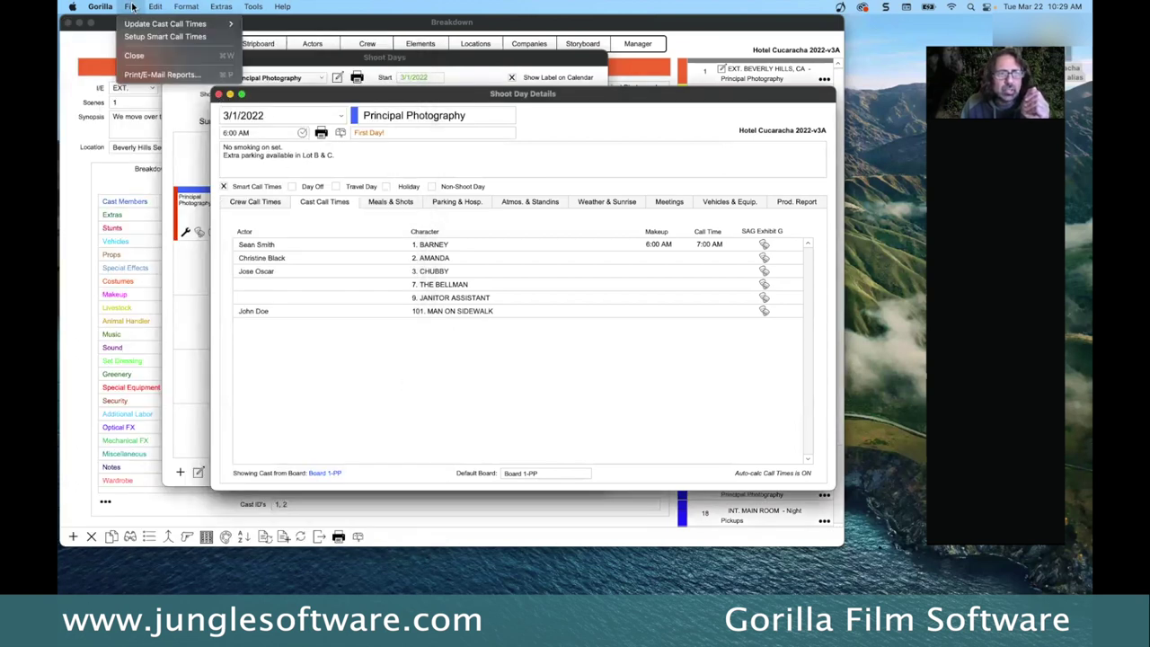
left_click(147, 78)
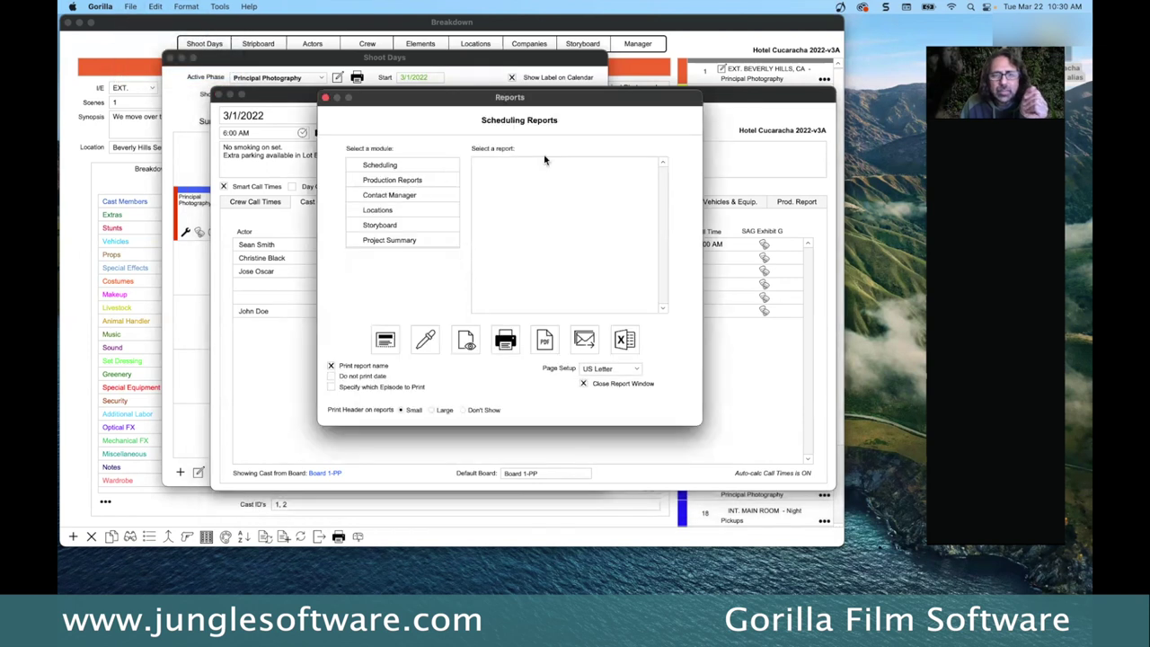
left_click(386, 182)
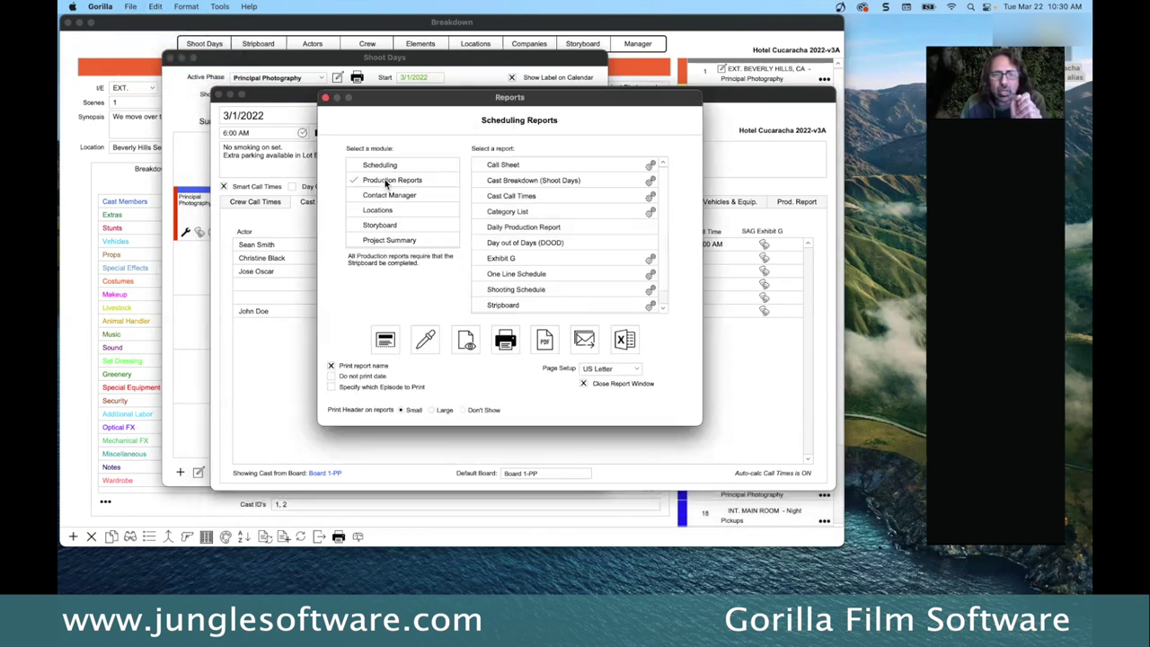
left_click(485, 169)
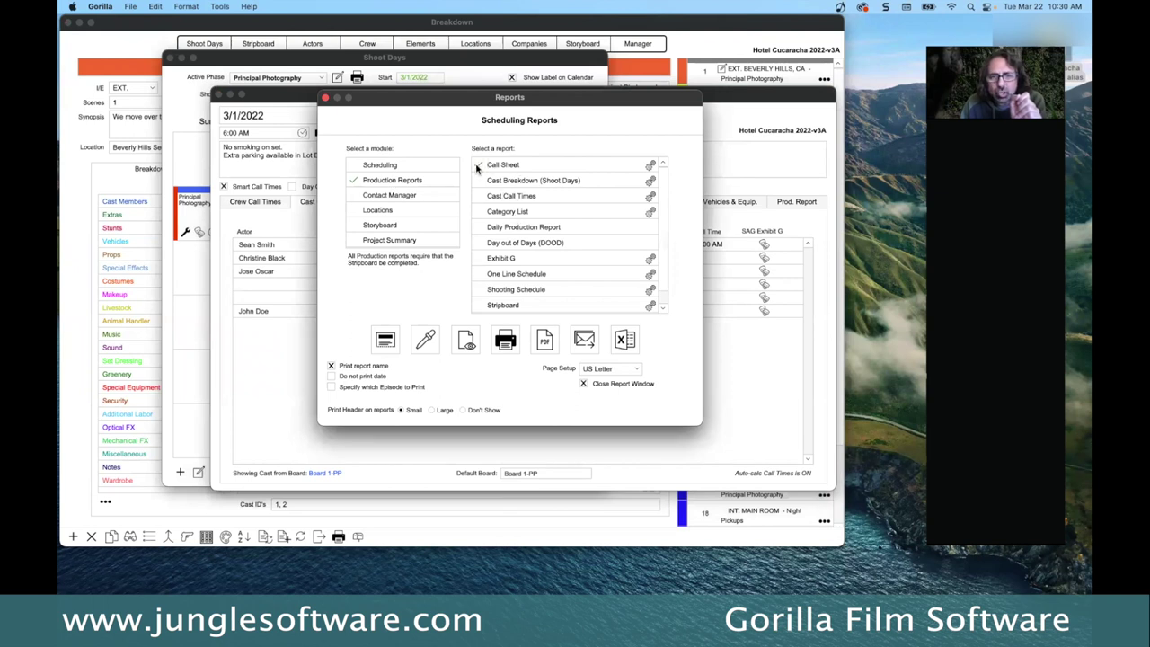
left_click(652, 167)
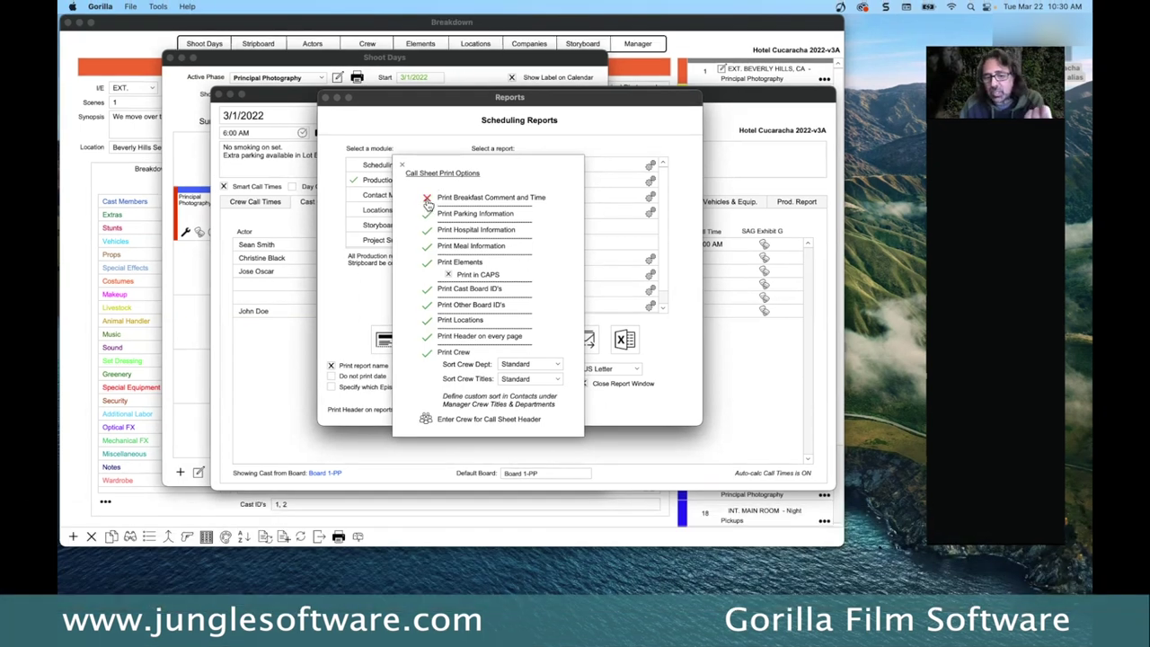
left_click(430, 199)
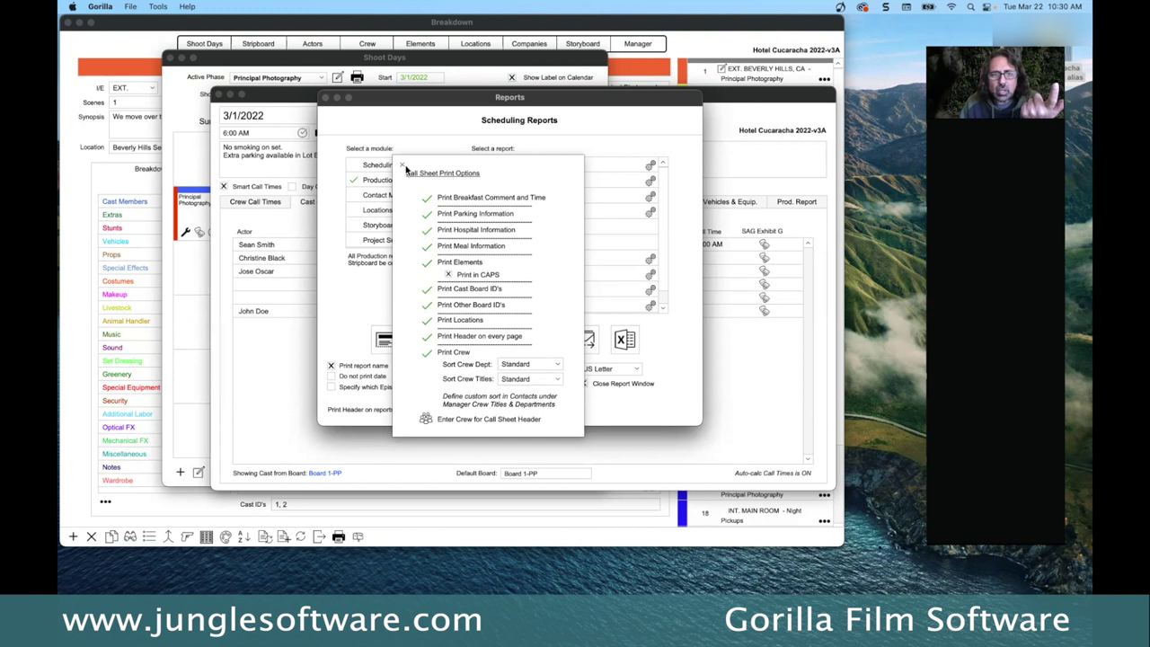
left_click(402, 166)
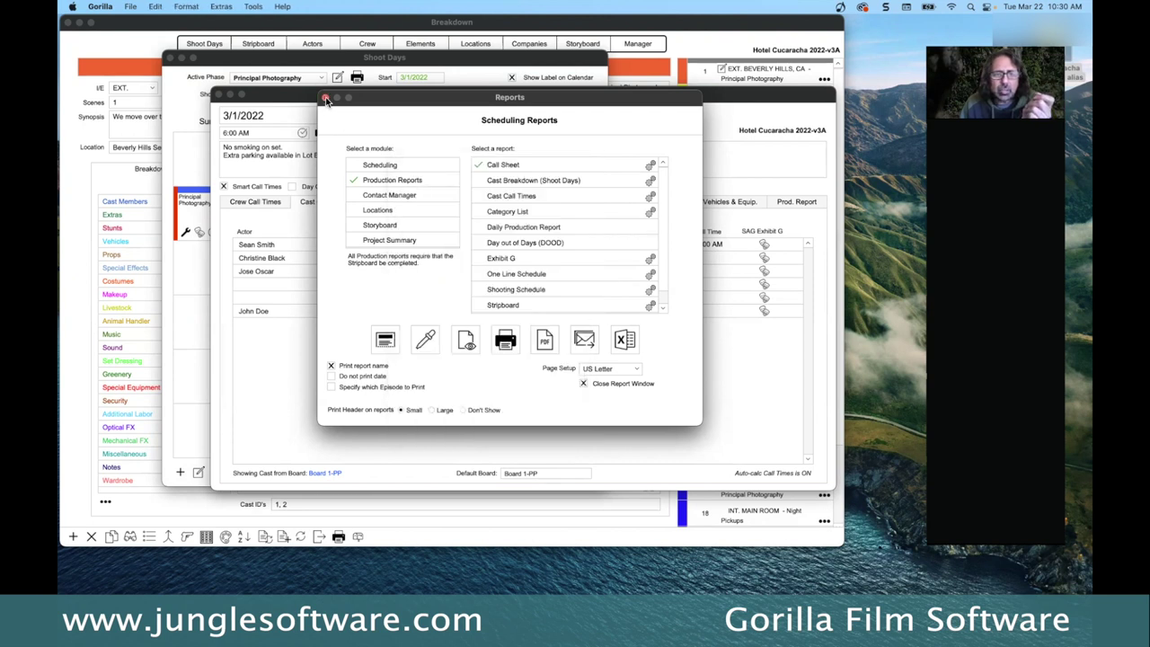
left_click(326, 99)
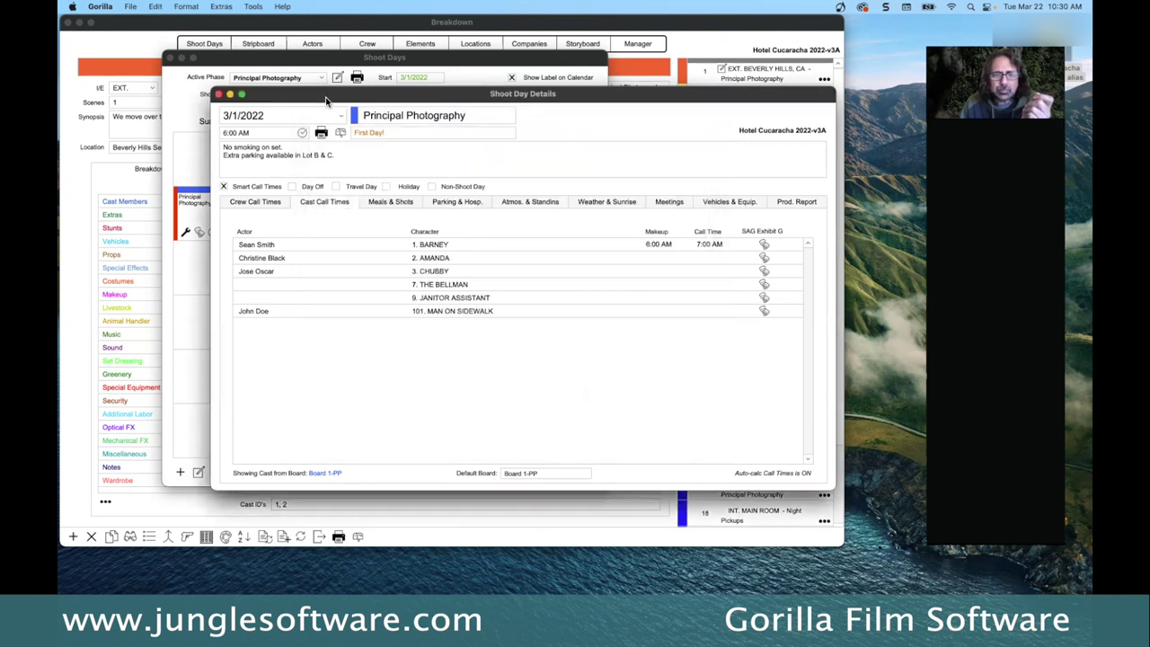
left_click(597, 205)
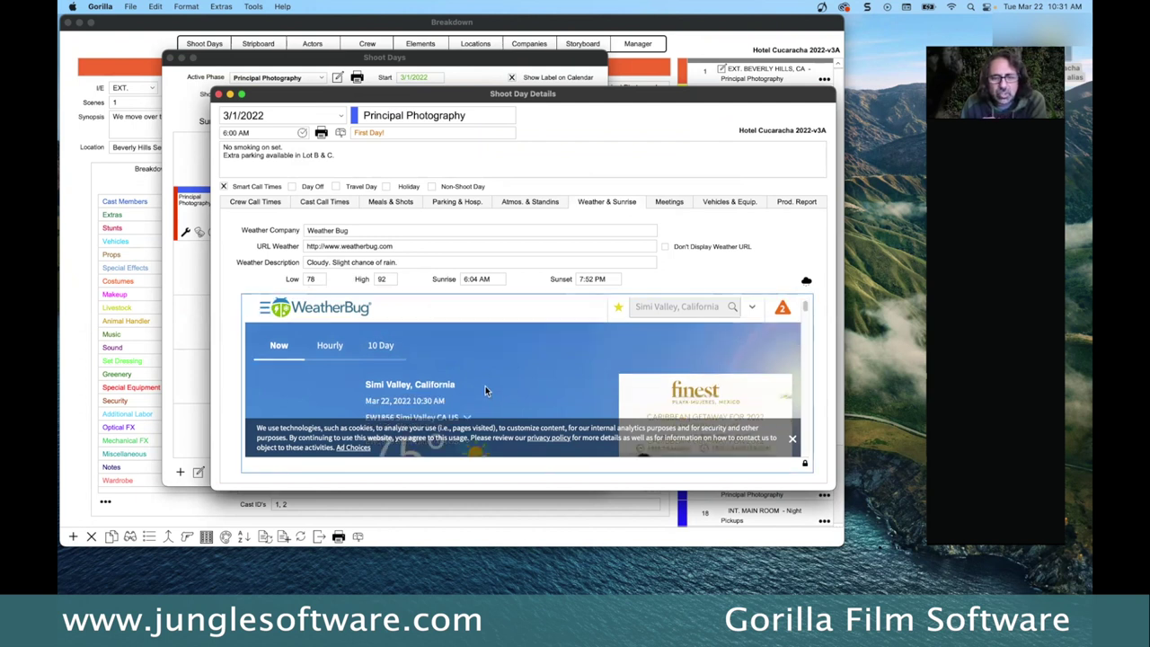
Step: Scroll down the Weather & Sunrise details showing low 78, high 92, sunrise 6:04 AM
scroll(485, 387, "down", 3)
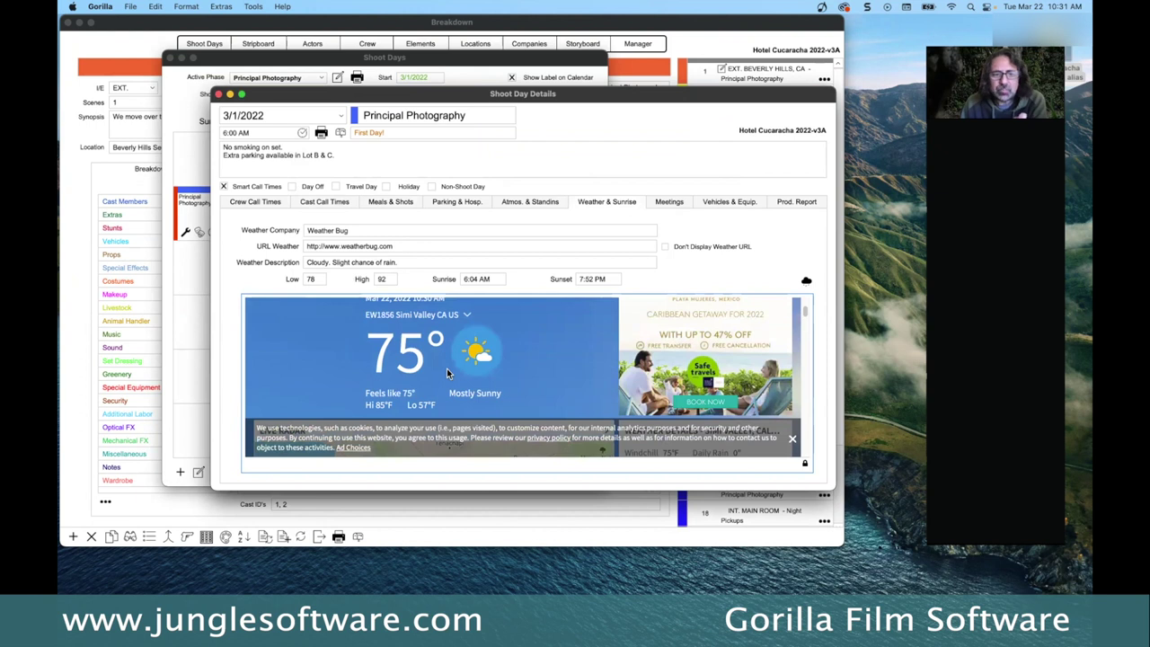
Step: Scroll through the embedded WeatherBug page, then bring up the Meals & Shots times
scroll(449, 370, "up", 2)
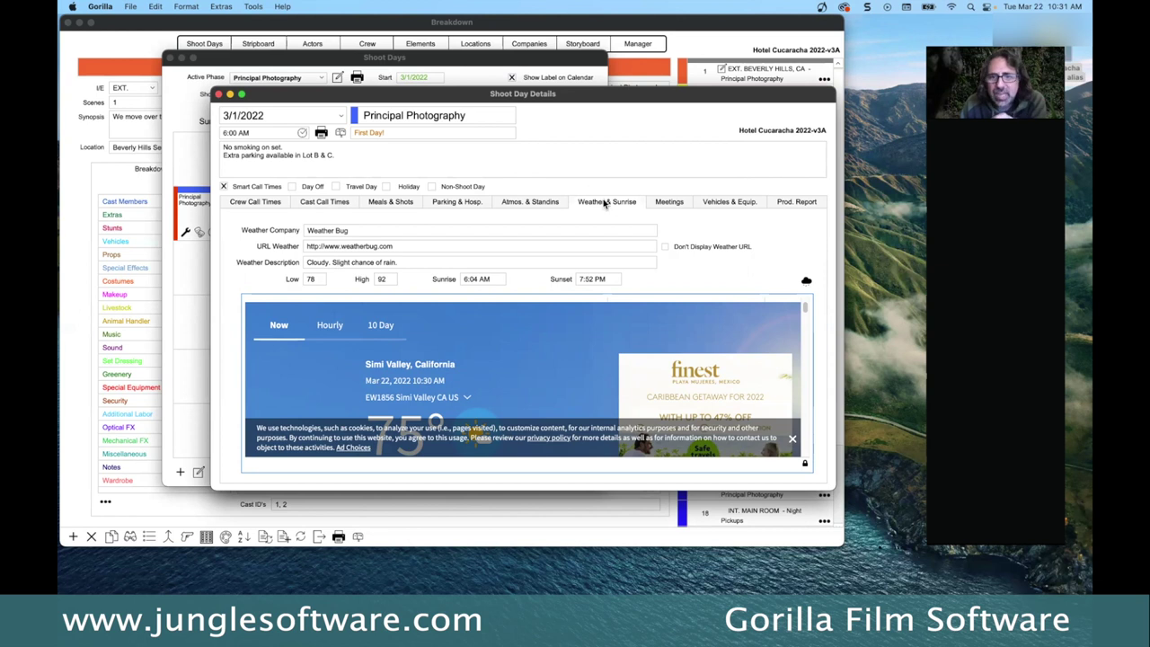
scroll(361, 384, "up", 1)
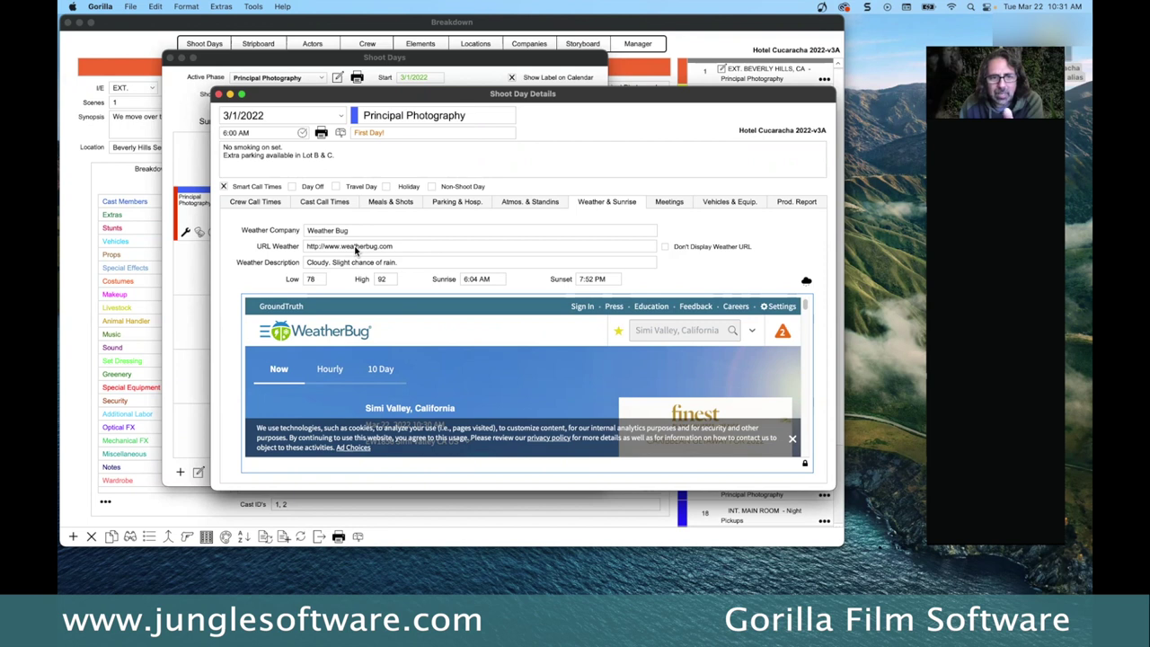
scroll(494, 388, "down", 5)
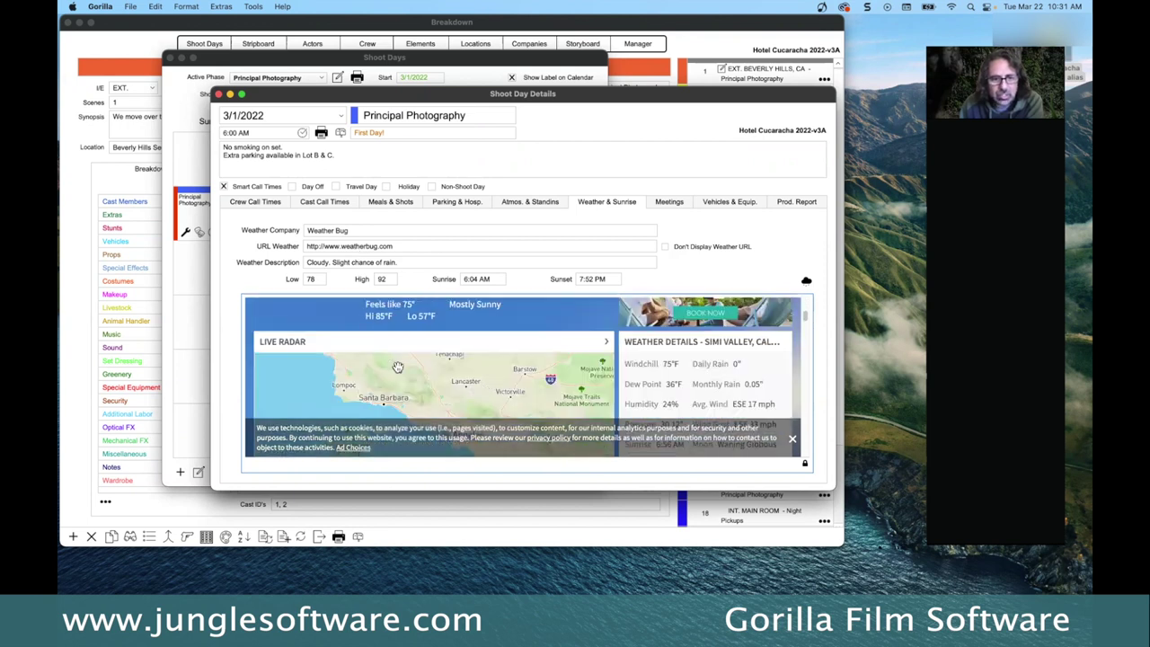
scroll(434, 359, "down", 4)
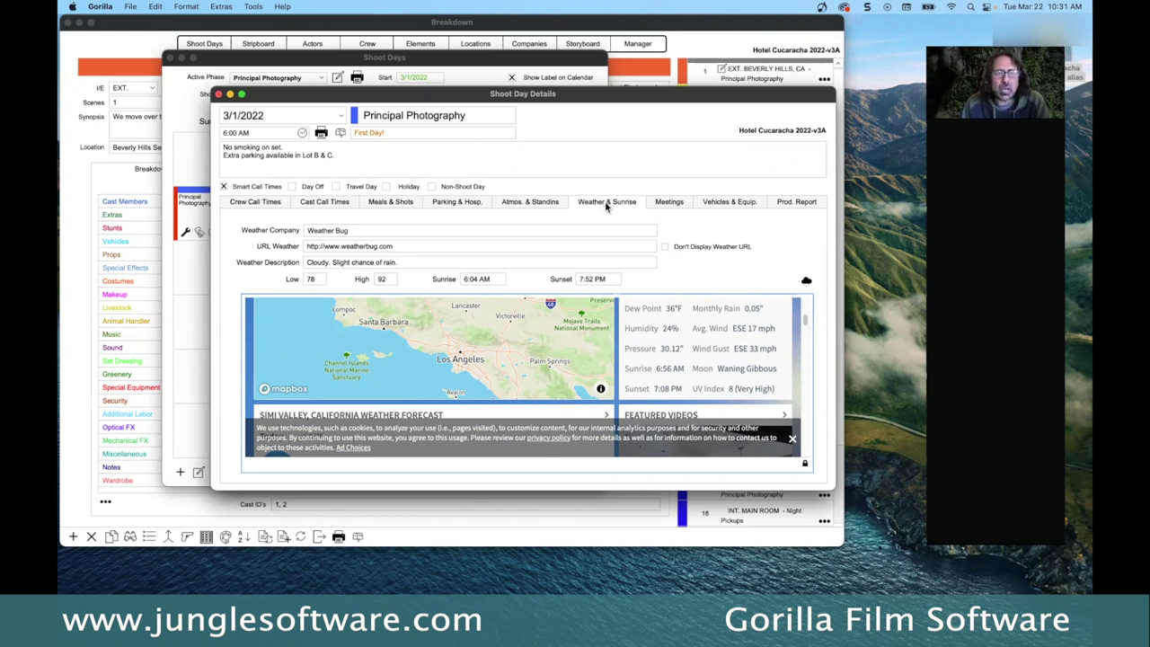
left_click(391, 204)
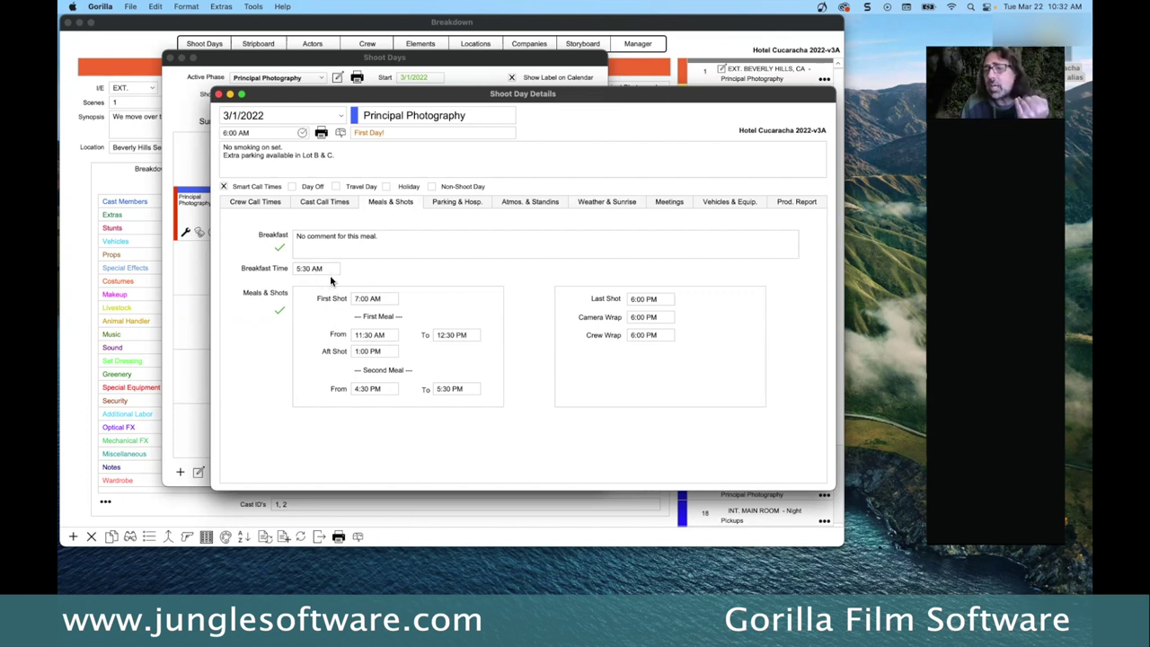
Step: Change the day's call time from 6:00 AM to 10:00 AM, leaving First Meal From unchanged
left_click(247, 132)
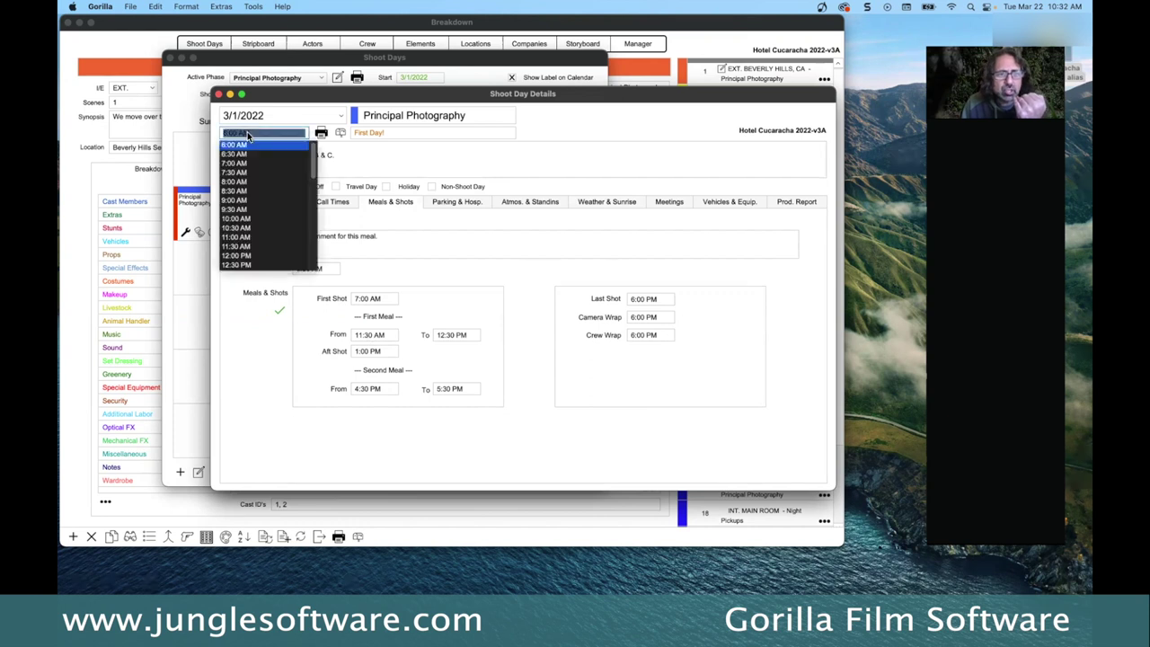
left_click(241, 144)
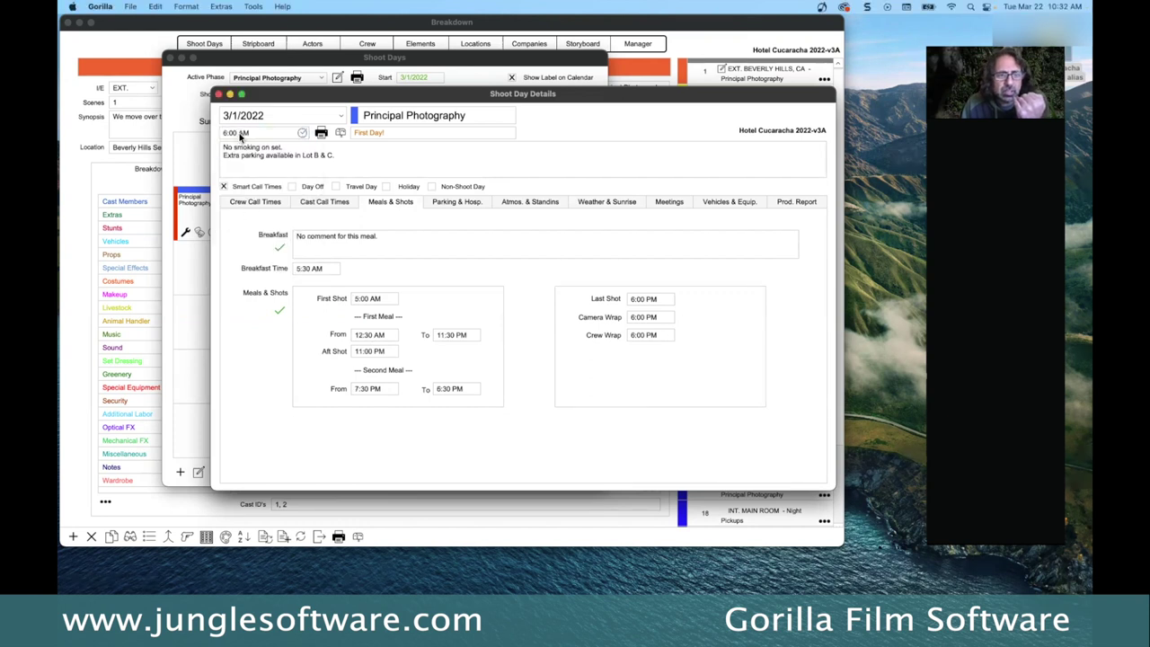
left_click(240, 135)
left_click(249, 226)
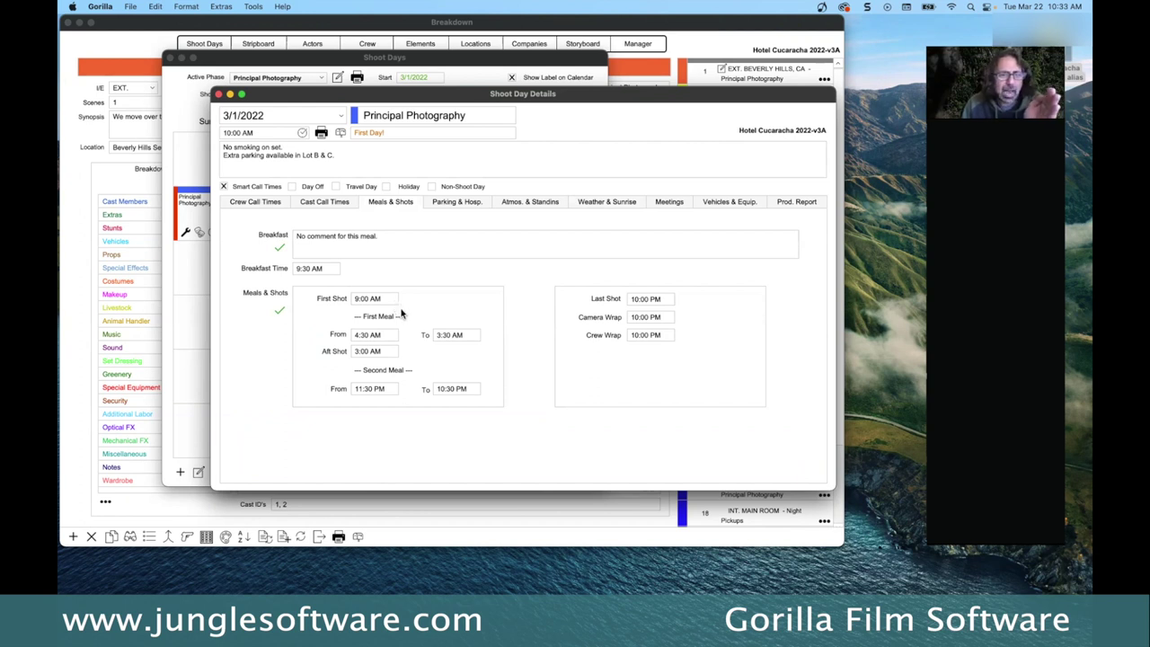
left_click(391, 341)
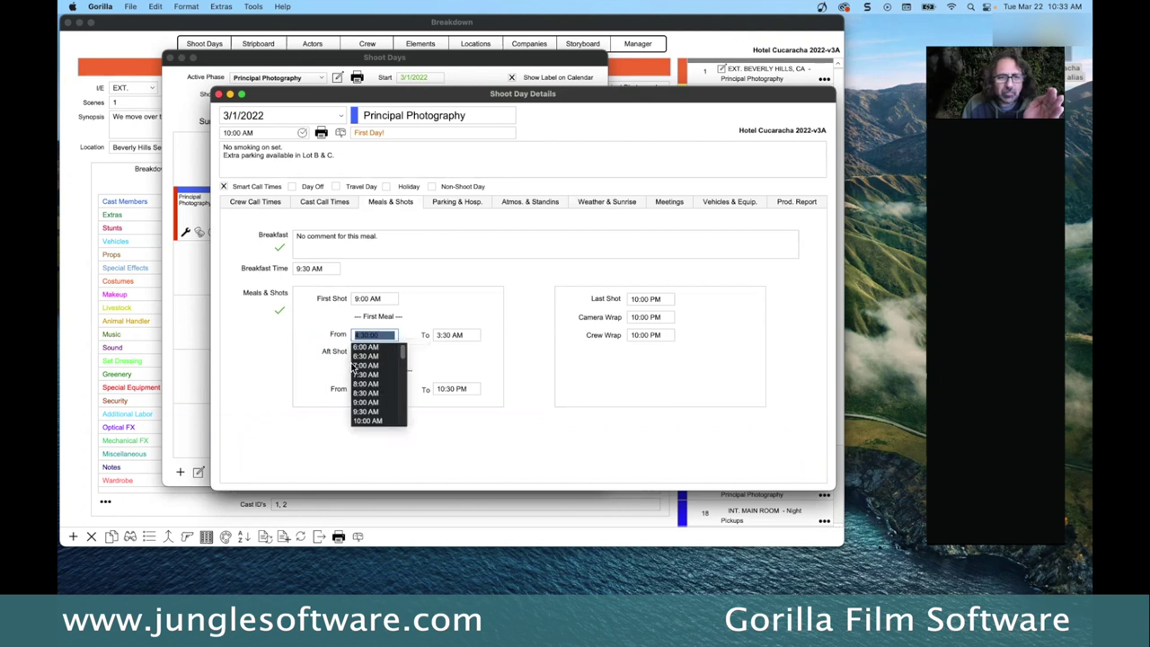
key("Escape")
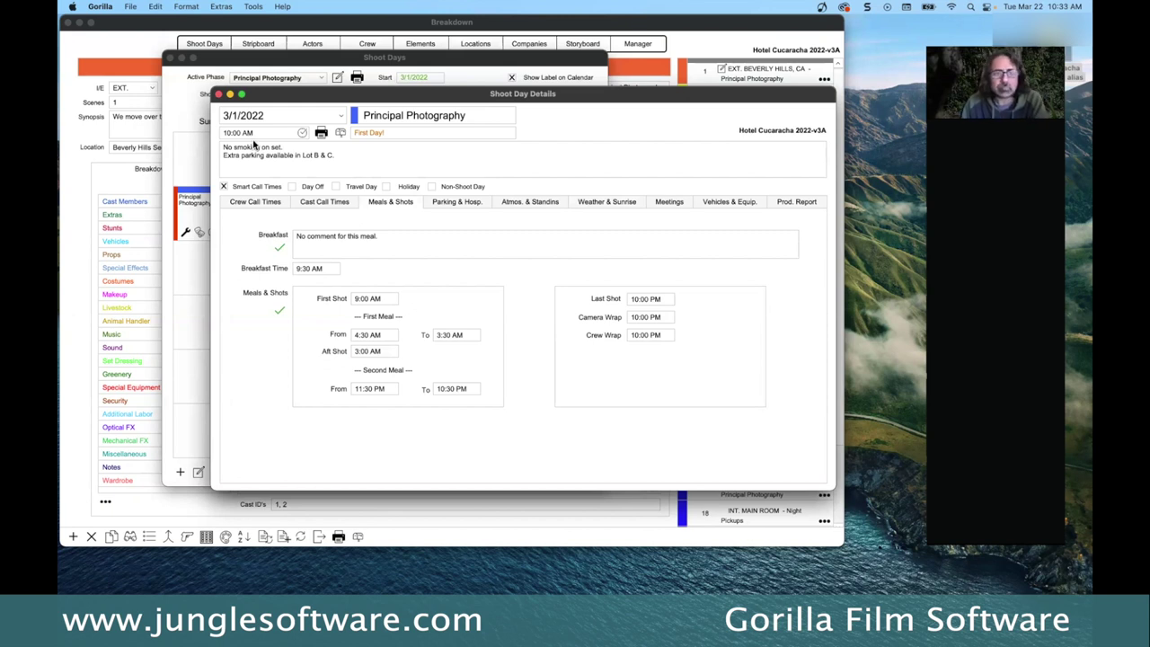
Step: Look over the Parking & Hosp. info, then the crew call list, all at 10:00 AM
left_click(464, 203)
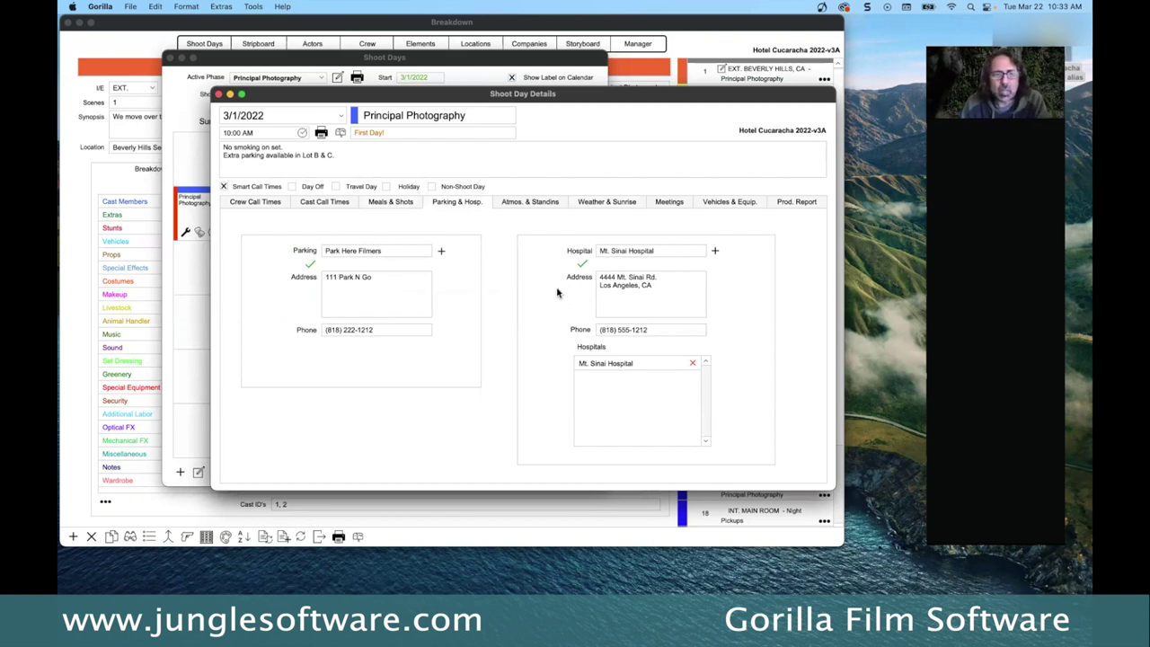
left_click(264, 203)
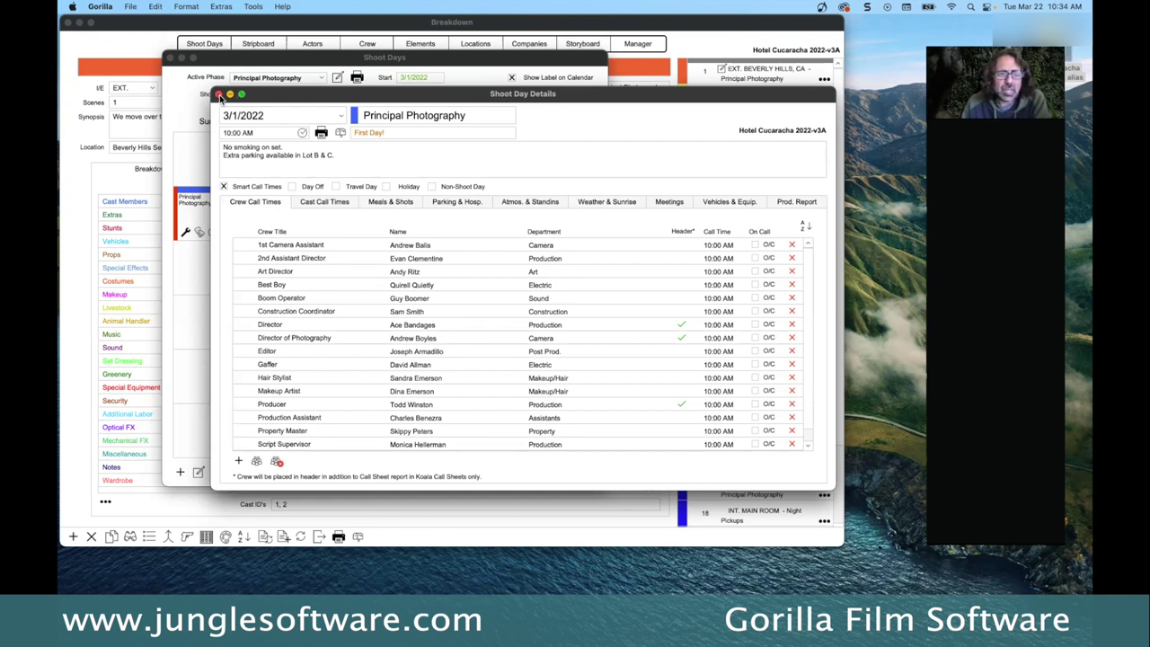
Step: Switch to 3/2/2022 and check its cast (only BARNEY) and empty crew call lists
left_click(258, 118)
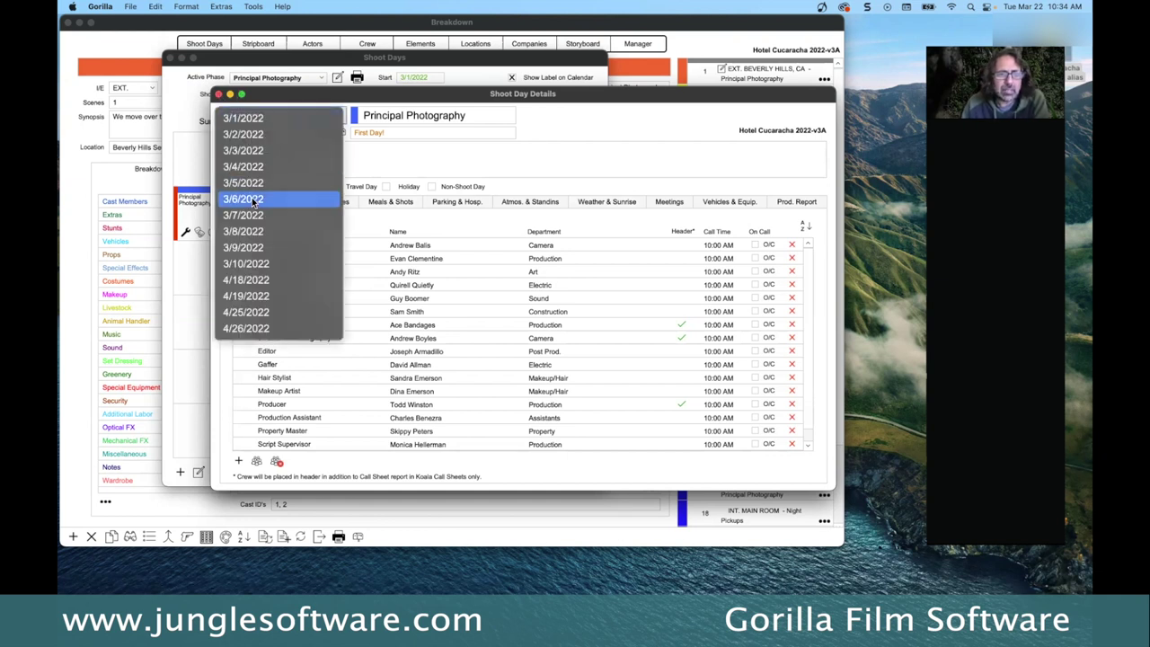
left_click(240, 136)
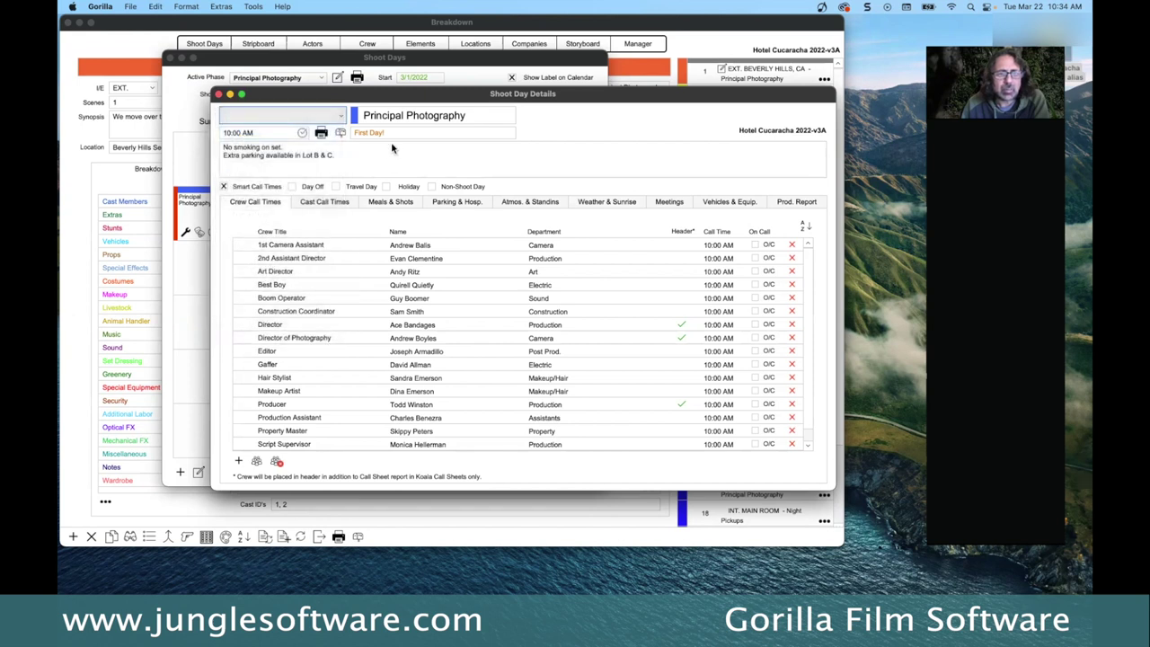
left_click(339, 201)
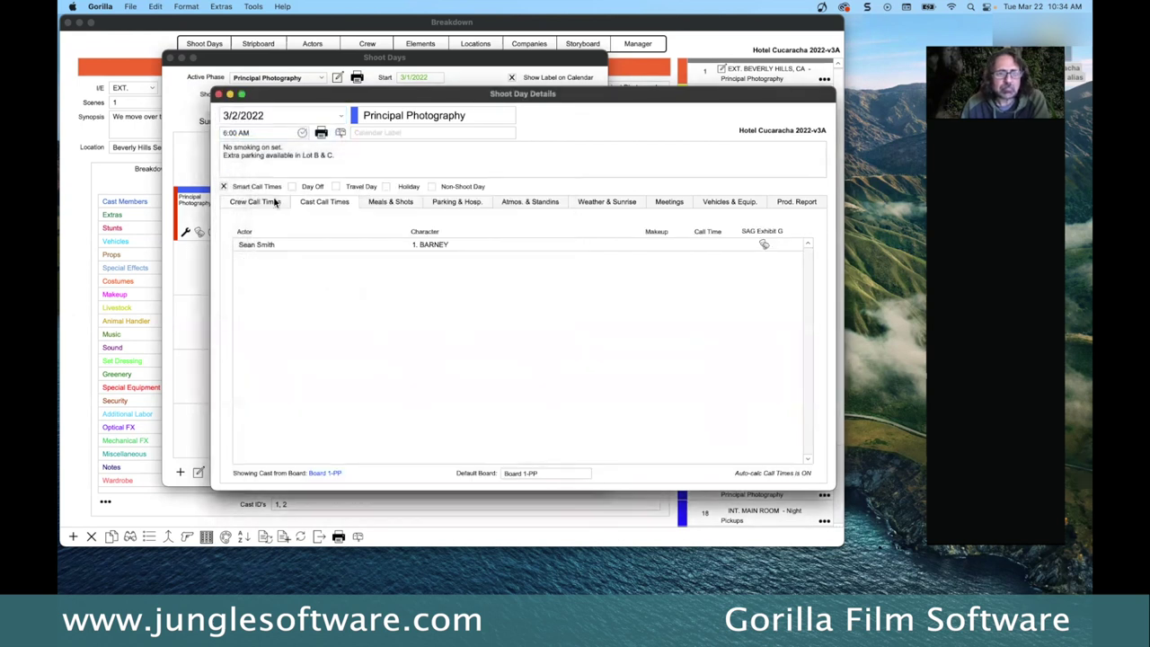
left_click(271, 203)
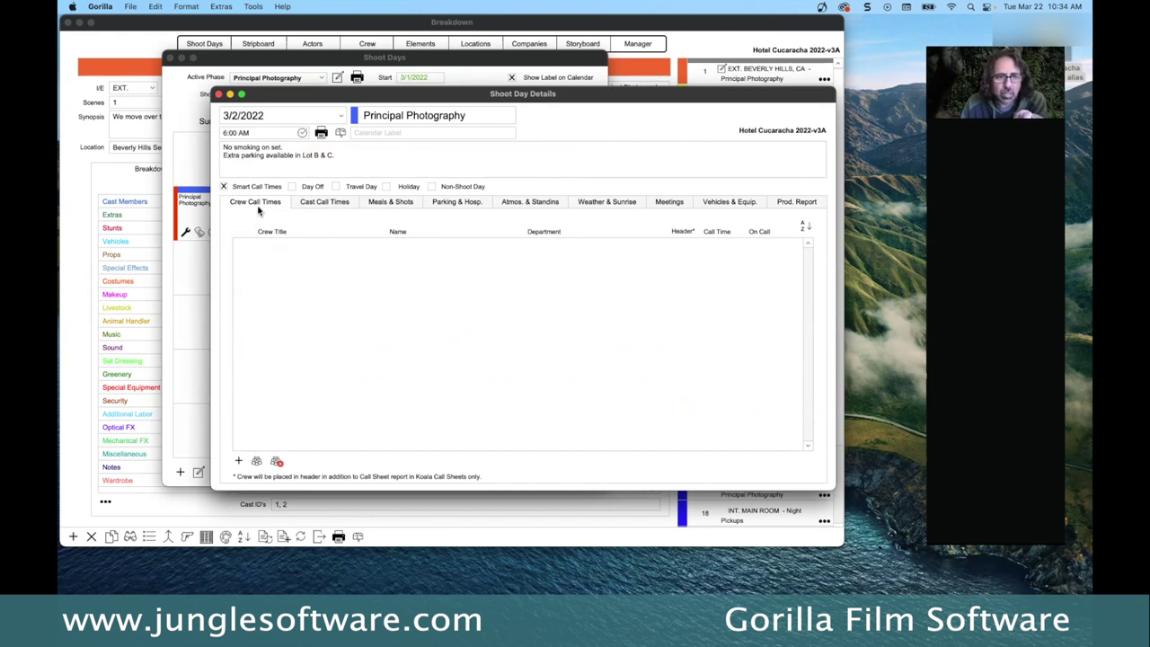
left_click(339, 204)
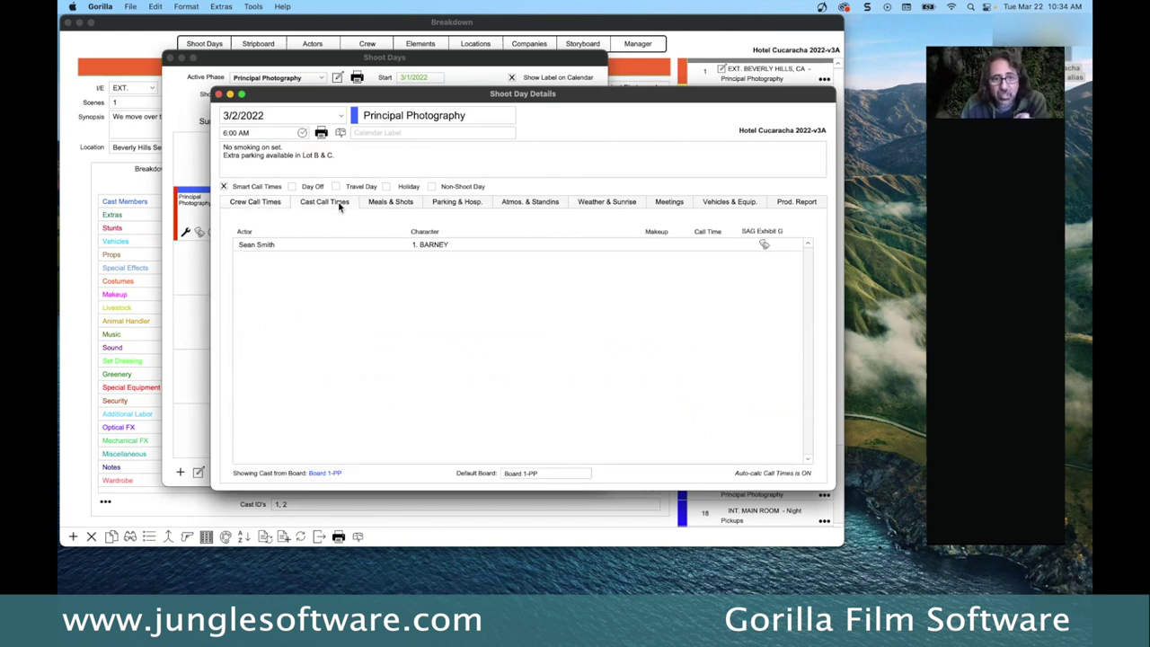
left_click(251, 205)
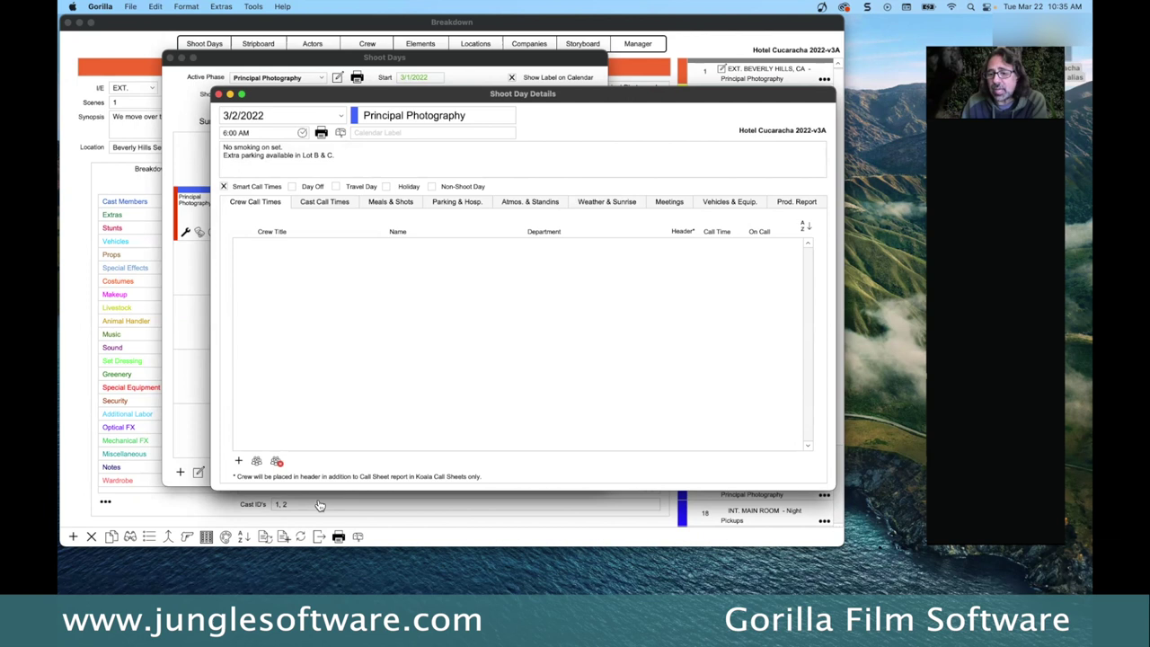
Step: Add the Director, Director of Photography and Gaffer to the 3/2/2022 crew call list
left_click(240, 463)
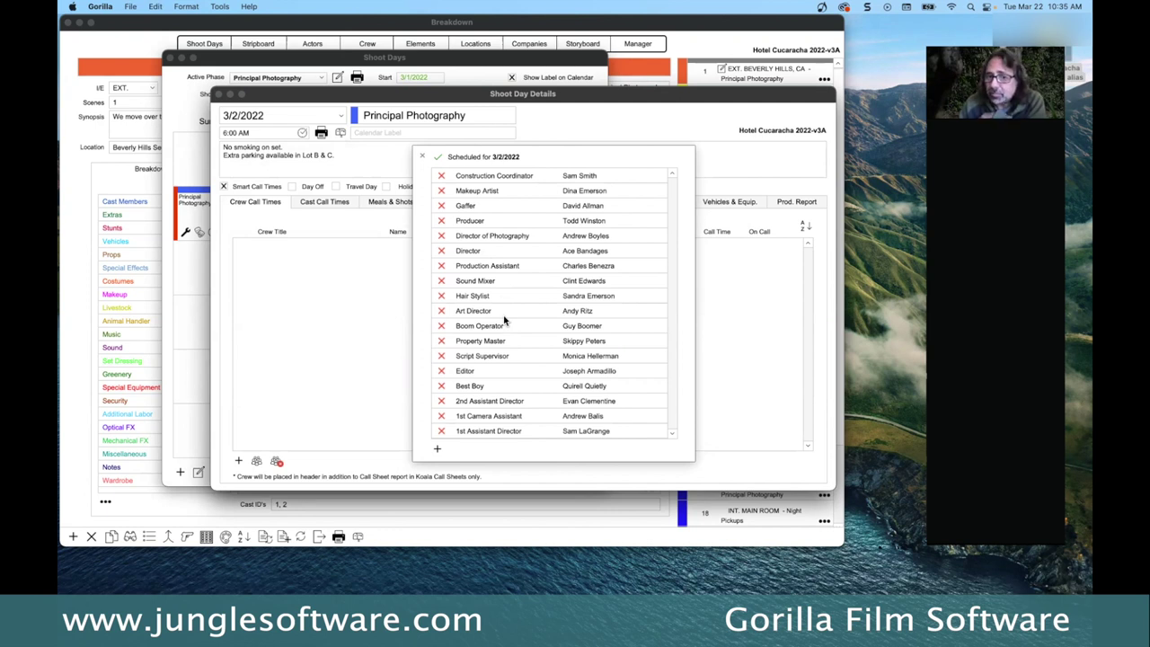
left_click(441, 251)
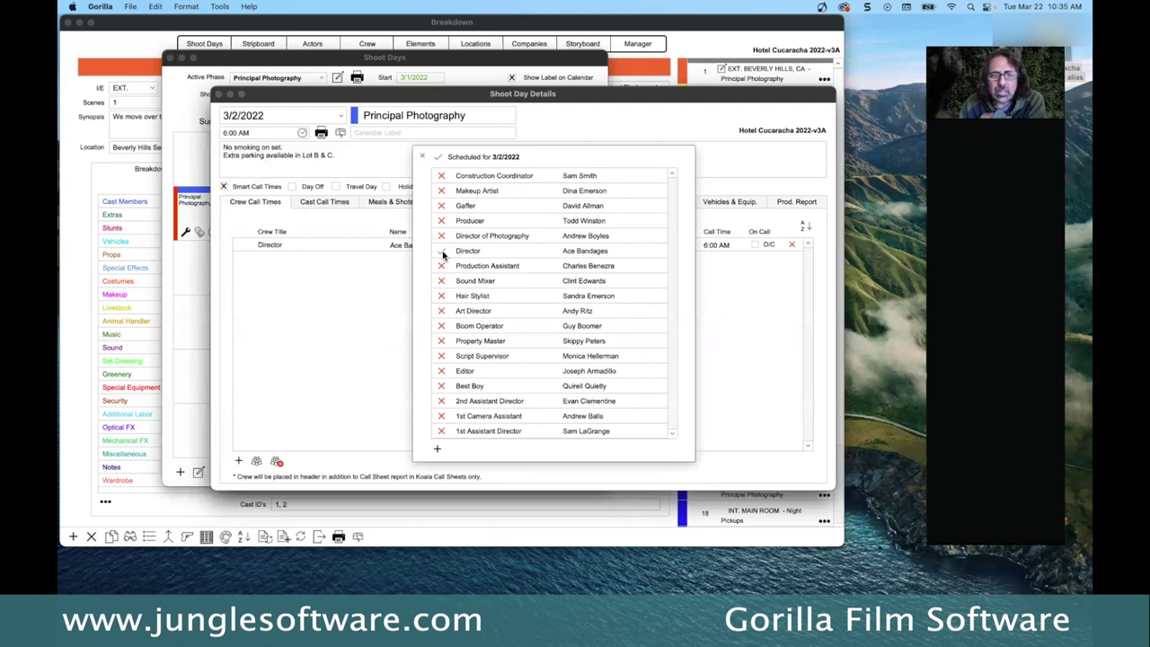
left_click(441, 236)
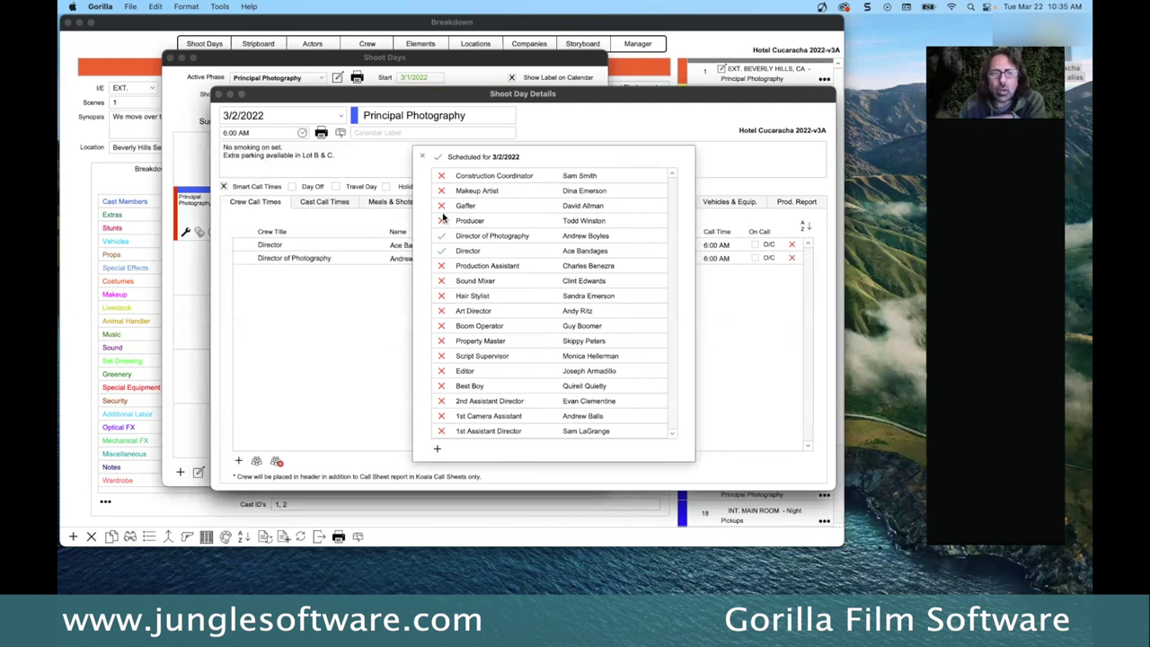
left_click(441, 206)
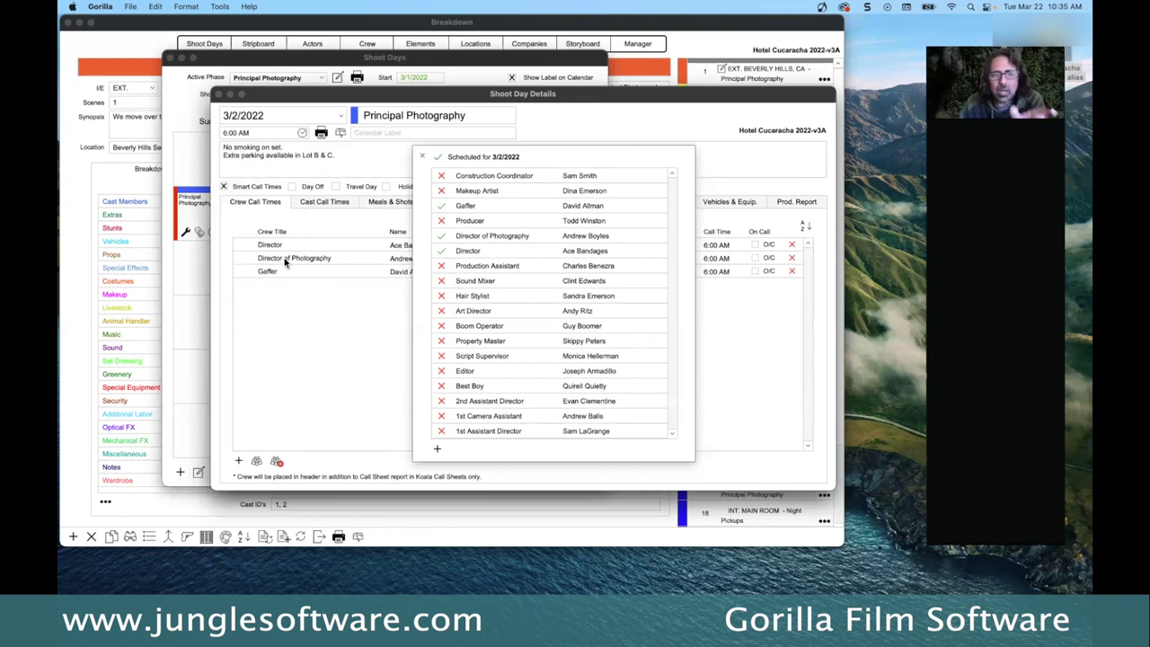
left_click(423, 158)
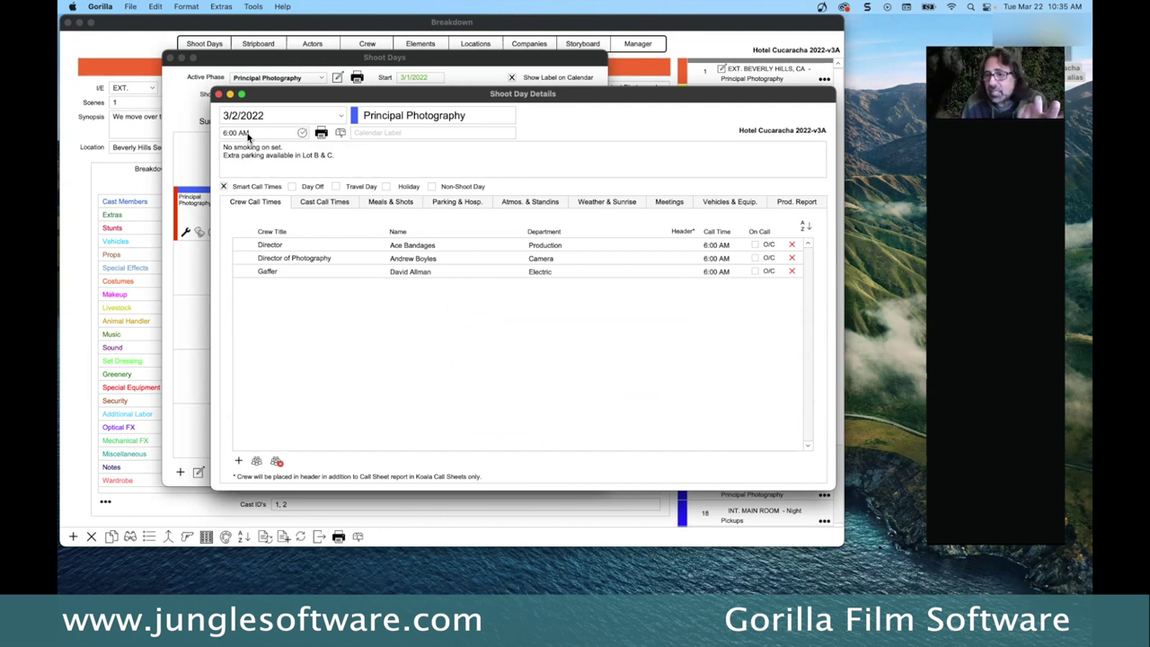
Step: Change the Director's call time to 7:30 AM, mark the Gaffer on call, and close Shoot Day Details
left_click(724, 251)
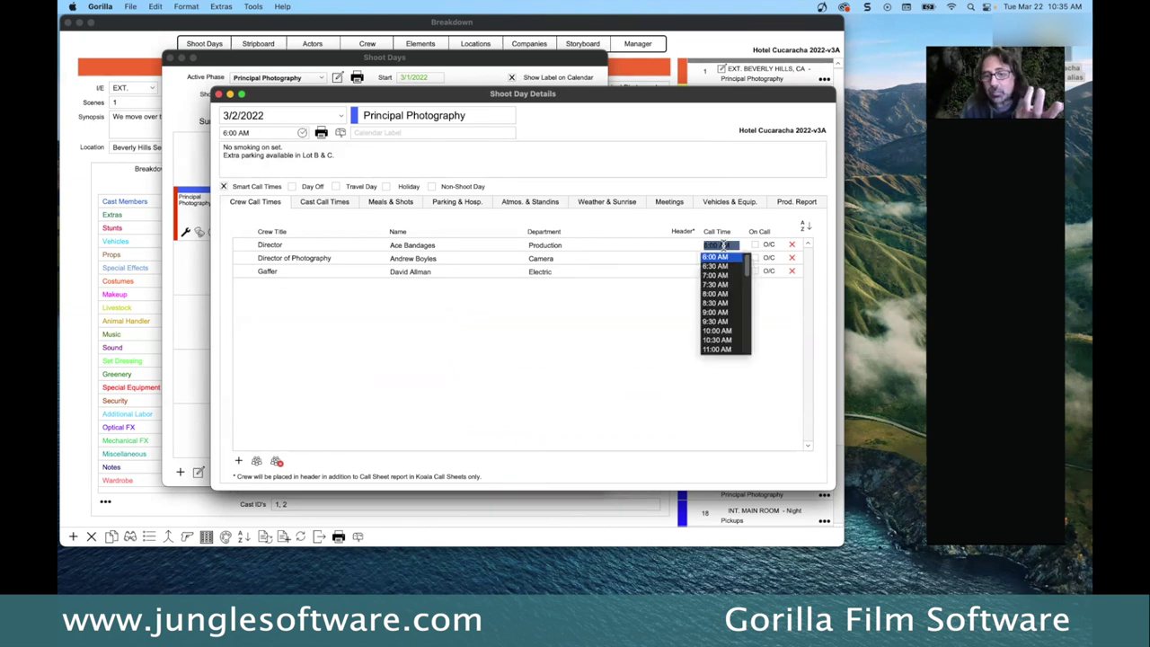
left_click(724, 291)
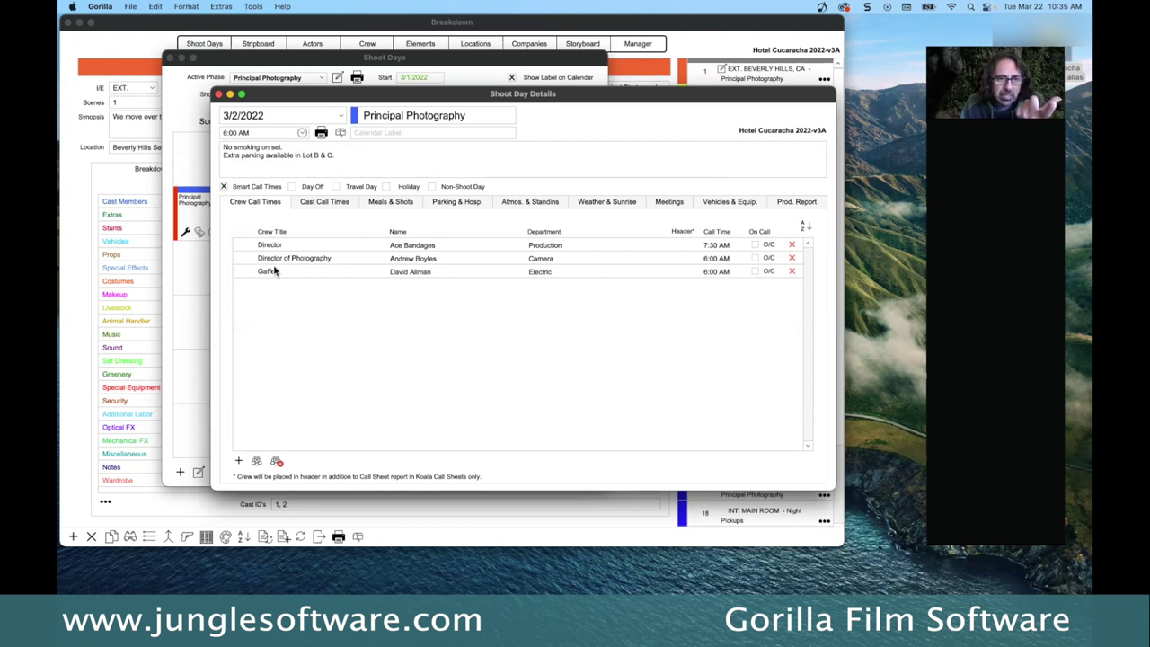
left_click(754, 271)
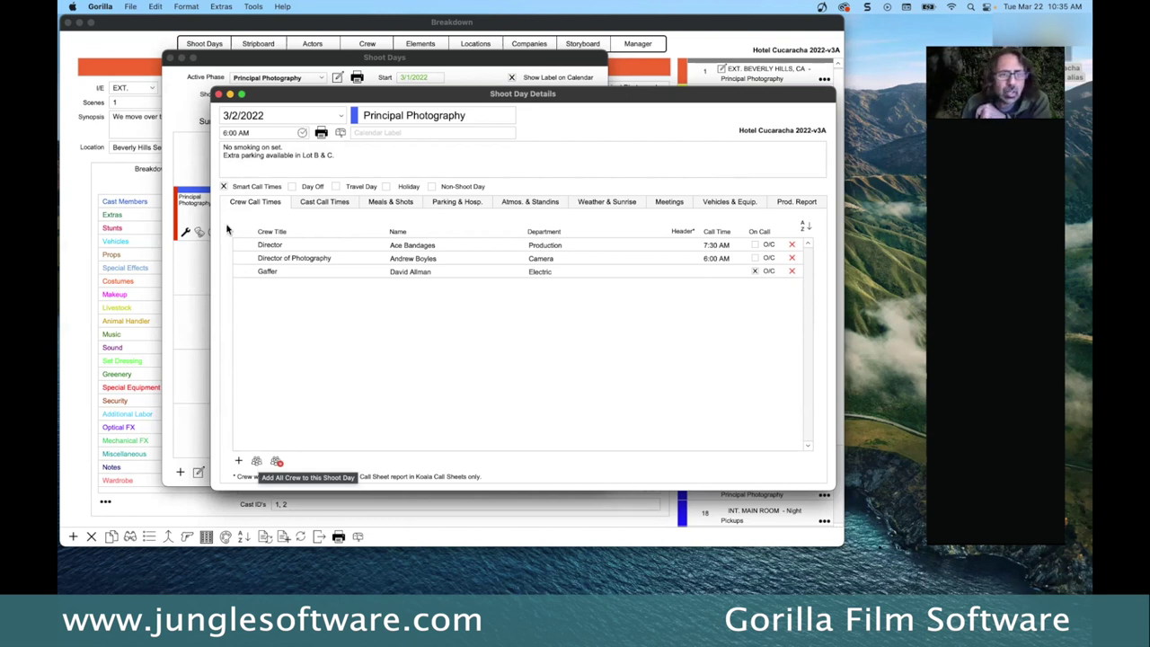
left_click(217, 94)
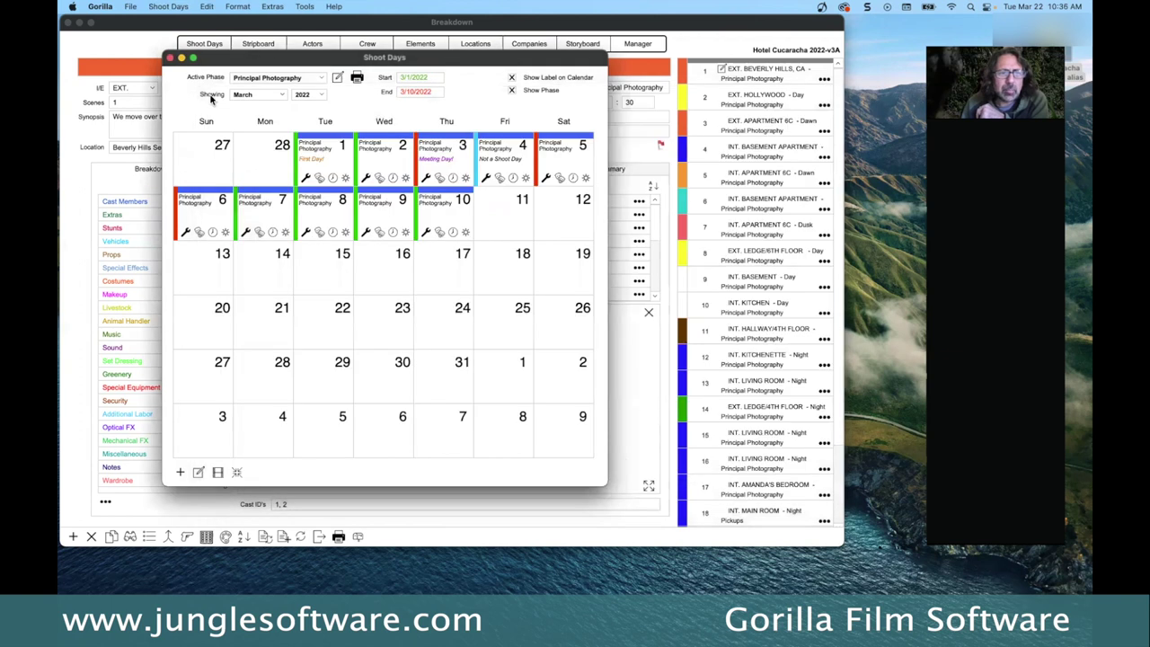
Step: Close the Shoot Days calendar and dismiss the save-schedule reminder without saving
left_click(170, 57)
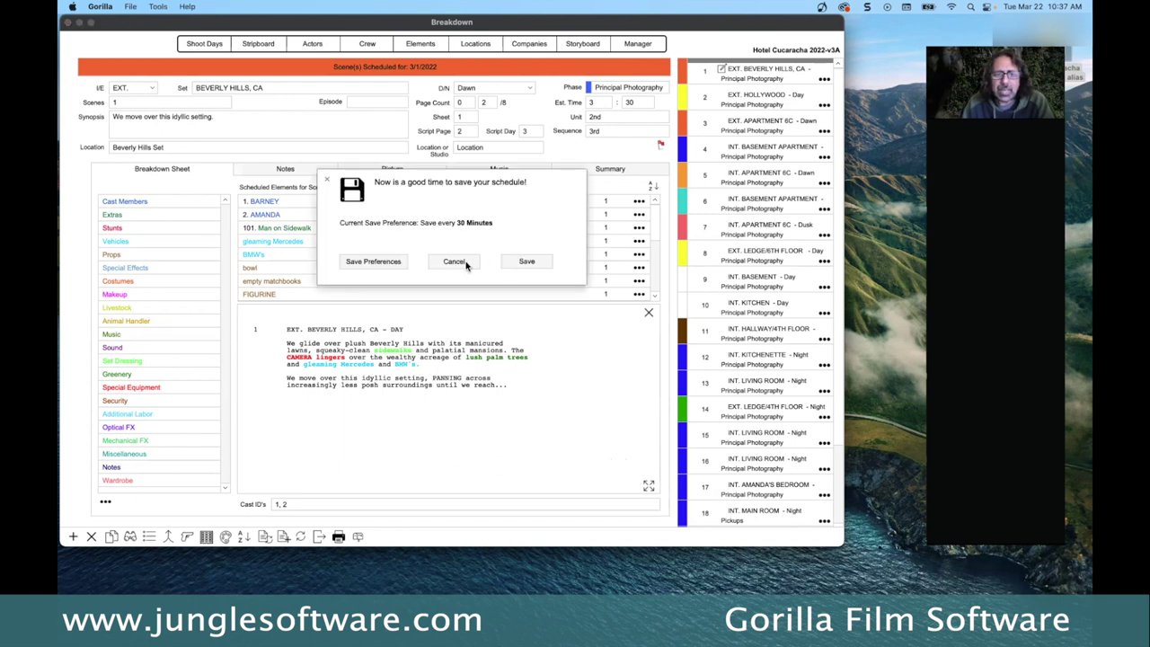
left_click(464, 262)
Step: Acknowledge the save message and bring up the Cast window listing actors and roles
left_click(516, 252)
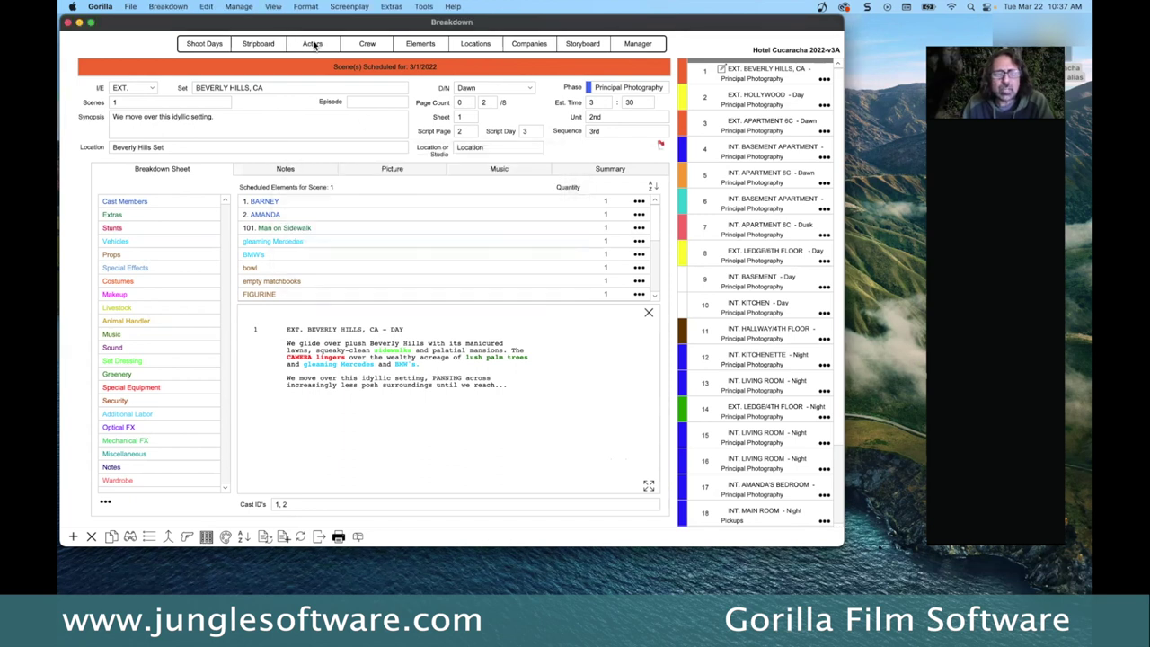
left_click(313, 44)
left_click_drag(373, 97, 364, 97)
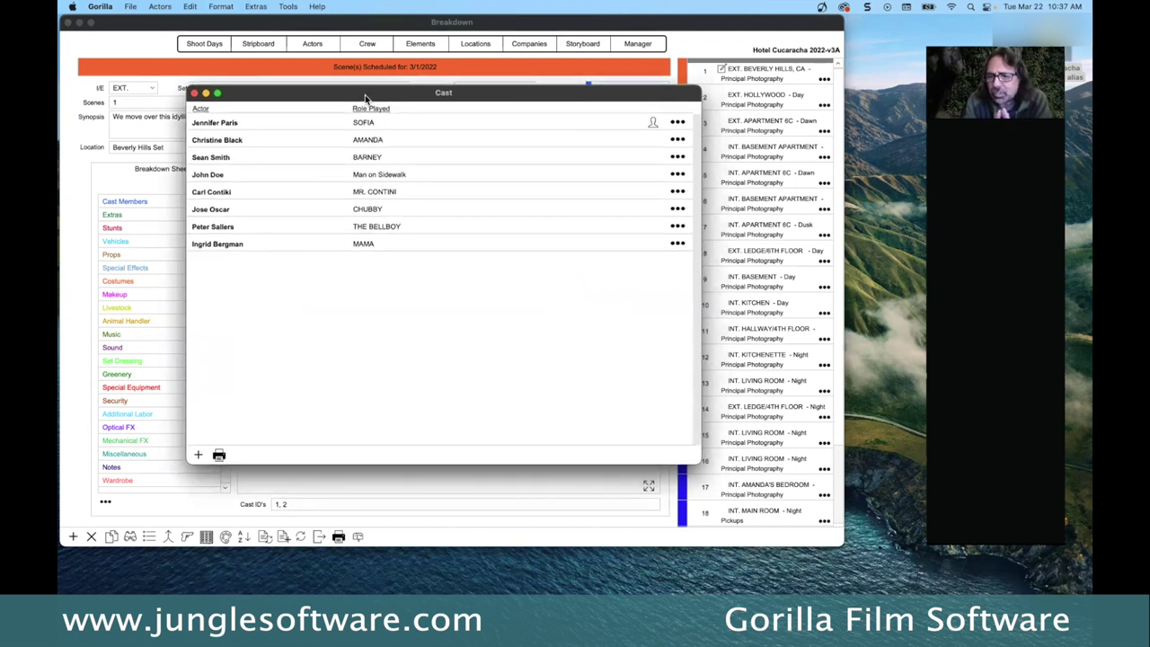
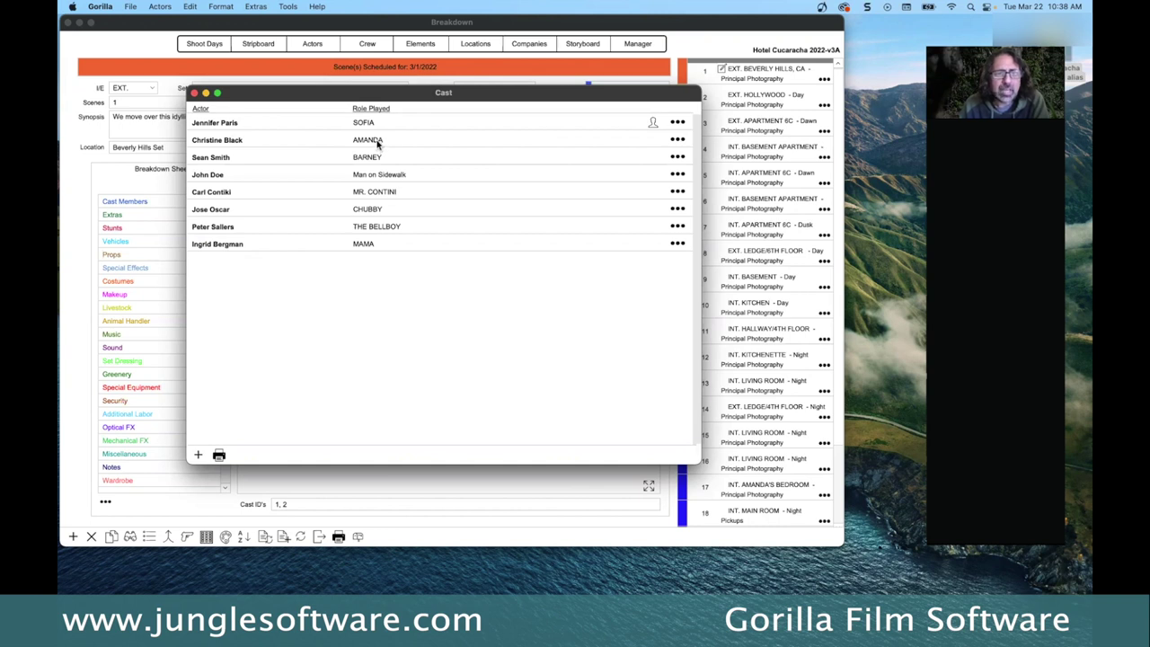
Step: Review the details of the actor playing AMANDA, then close them
left_click(678, 140)
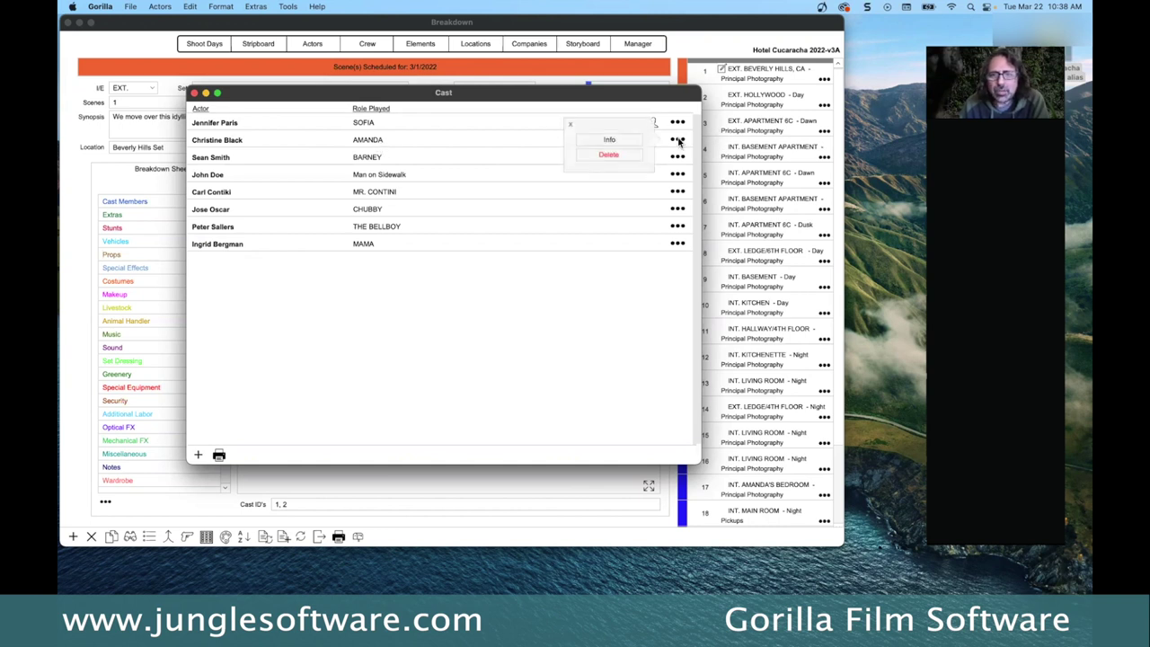
left_click(592, 146)
left_click_drag(324, 76, 396, 126)
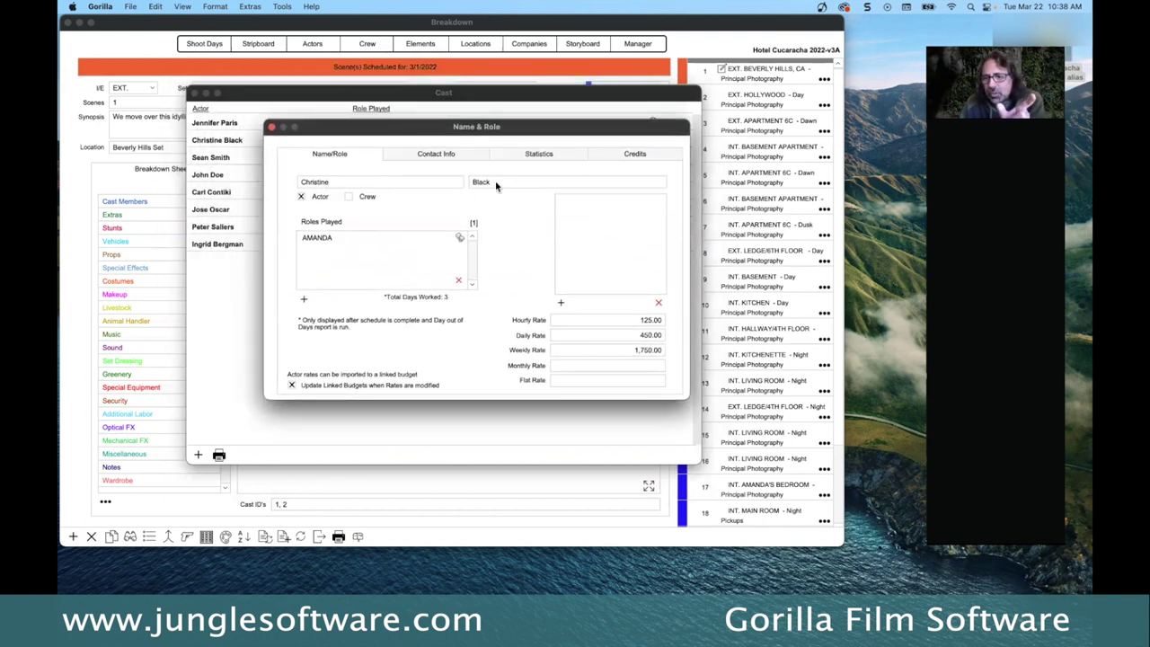
left_click(272, 129)
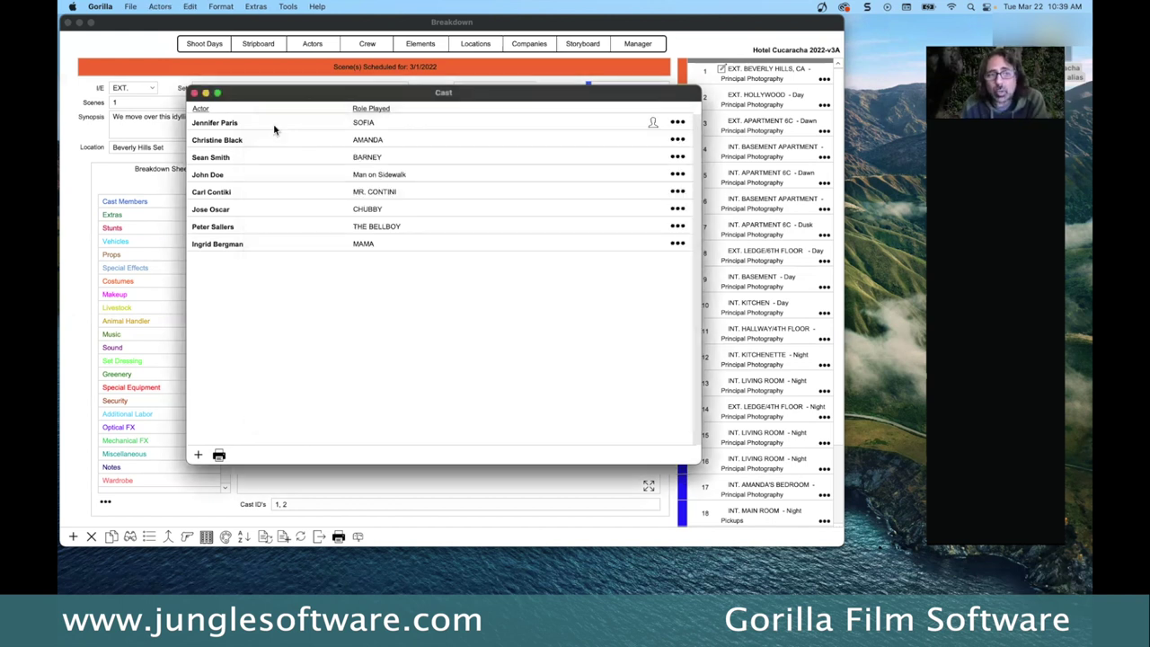
Step: Look over the Import Actors choices without picking one, then show SOFIA's row options
left_click(127, 6)
mouse_move(215, 56)
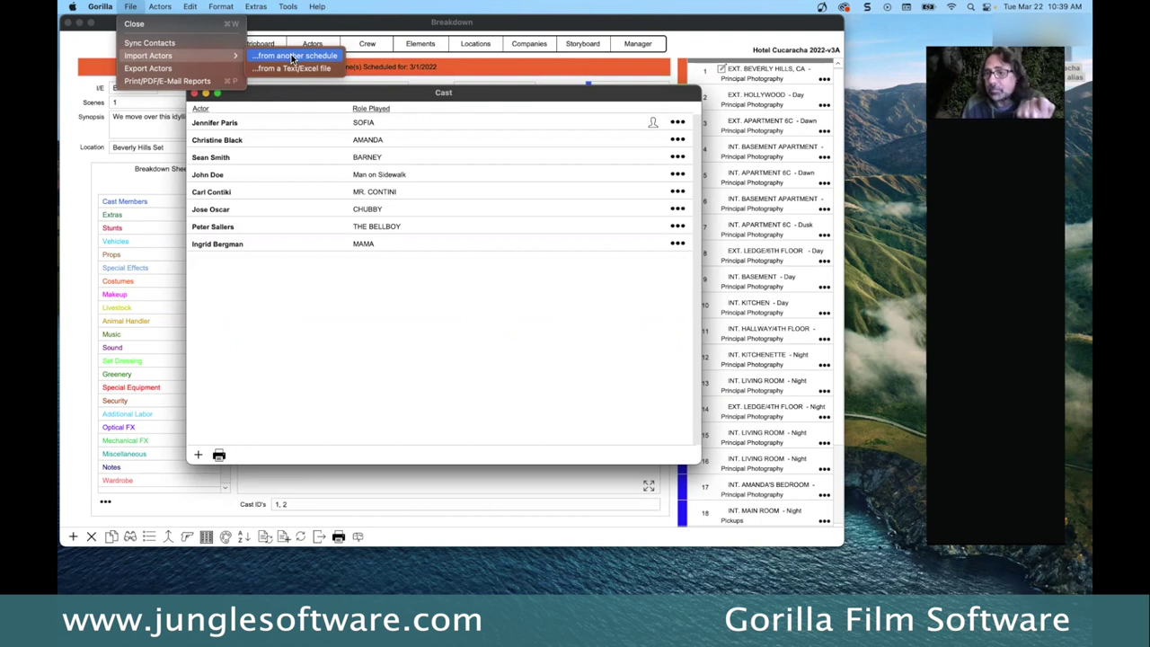
left_click(324, 325)
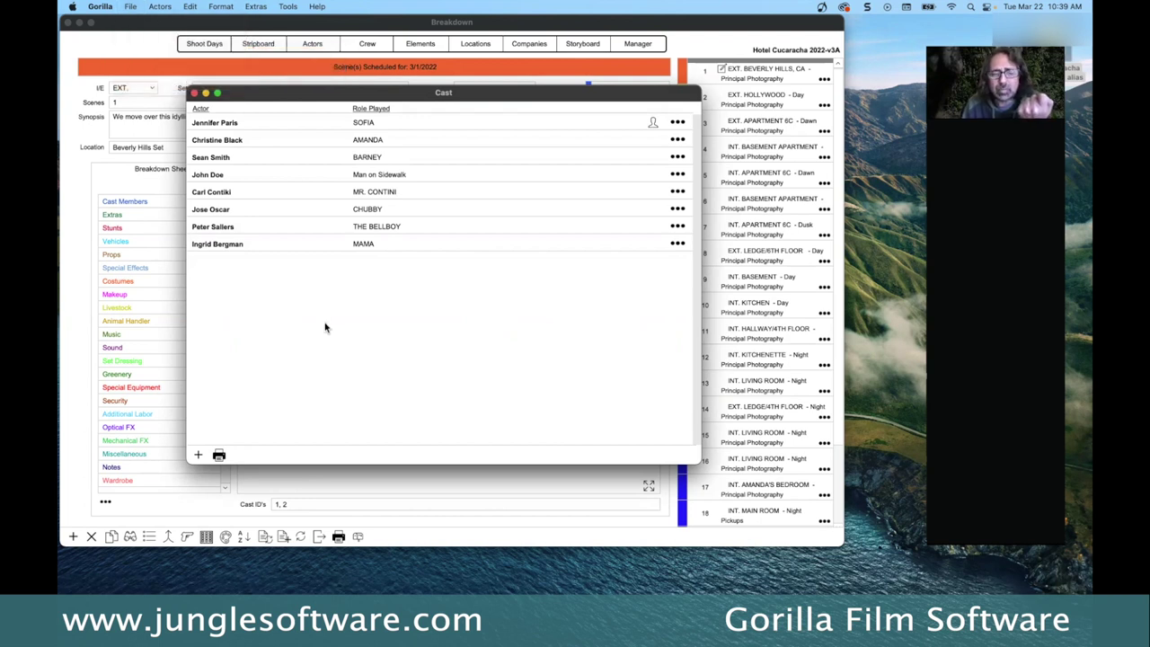
left_click(678, 124)
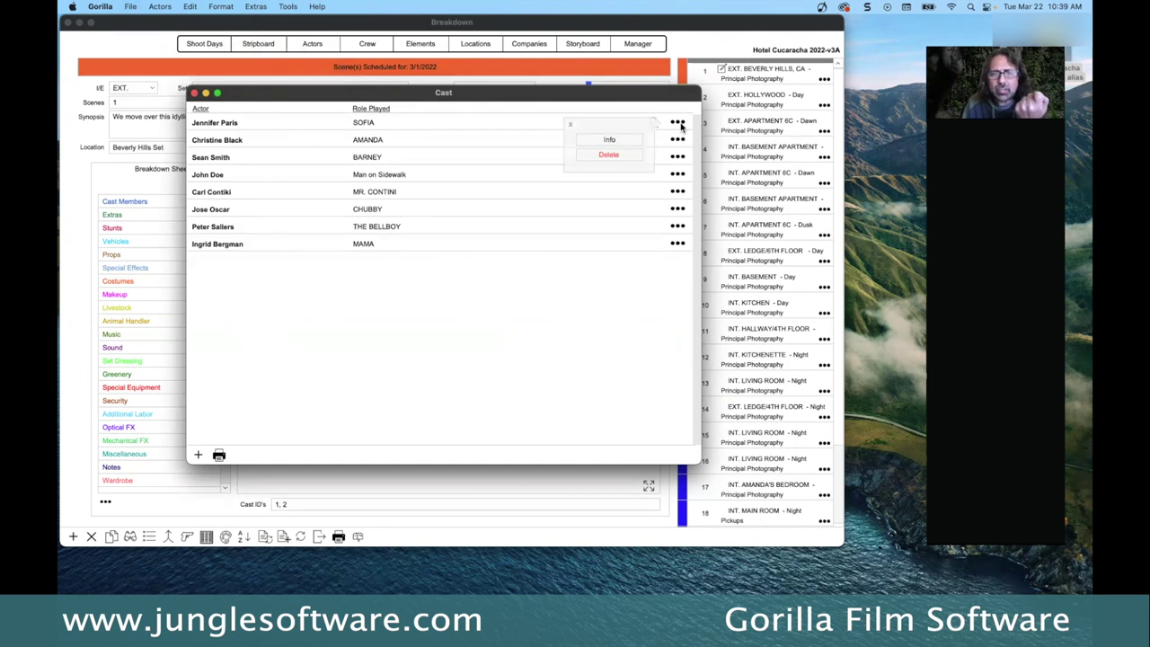
left_click(629, 145)
left_click_drag(418, 71, 486, 131)
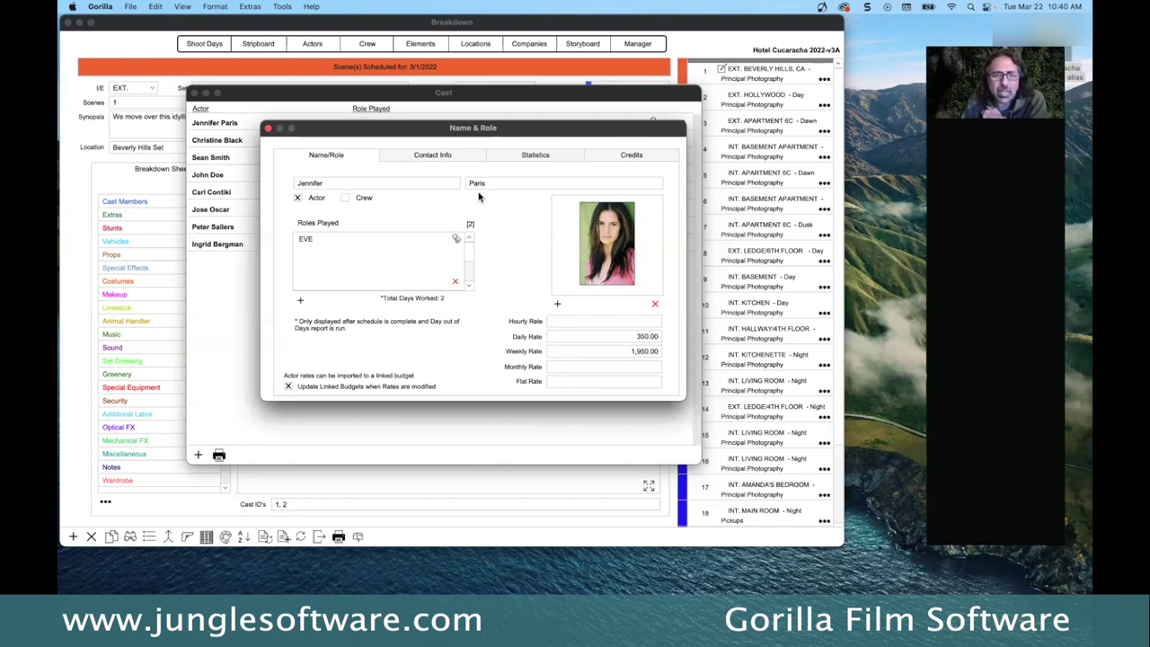
left_click(433, 157)
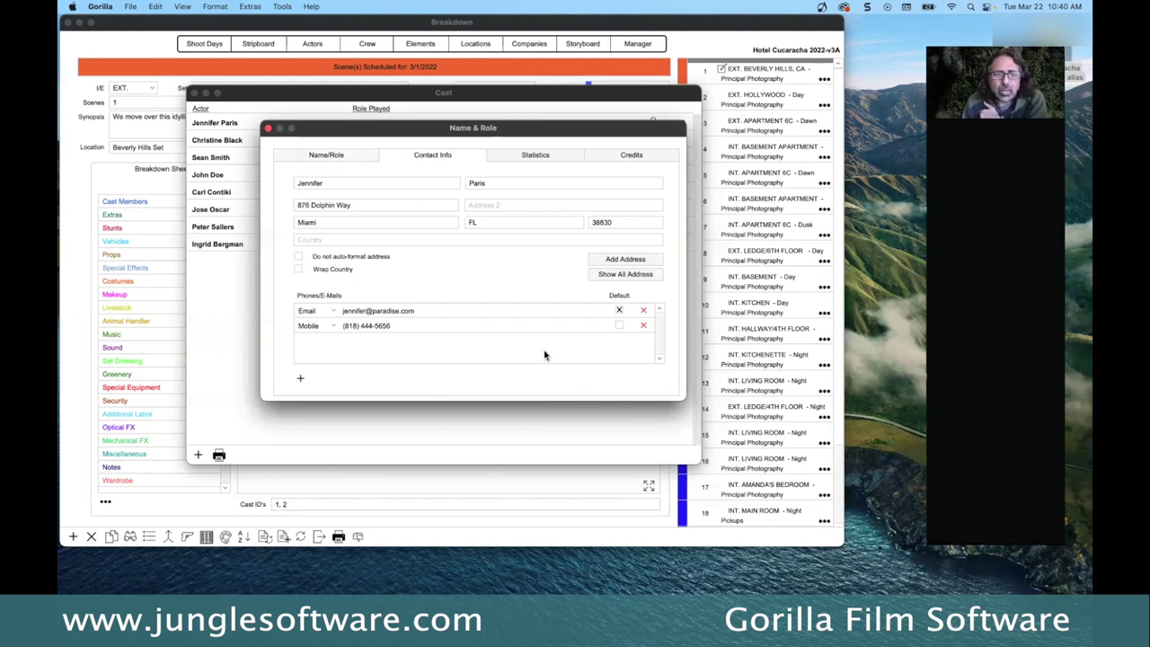
left_click(537, 156)
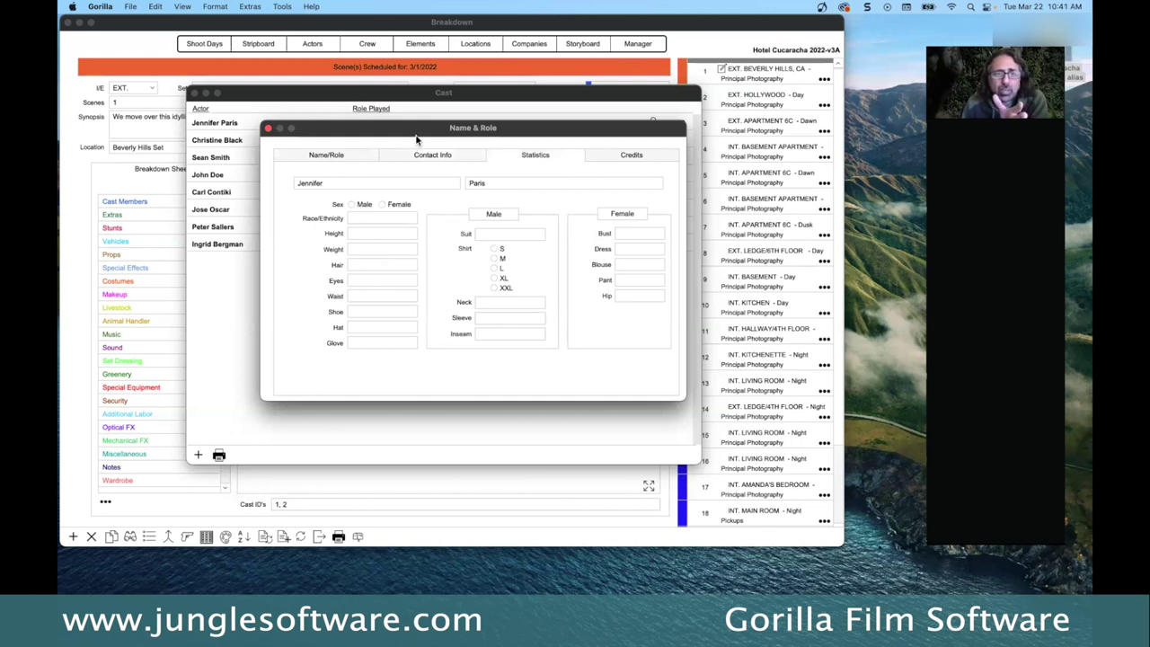
left_click_drag(415, 134, 416, 136)
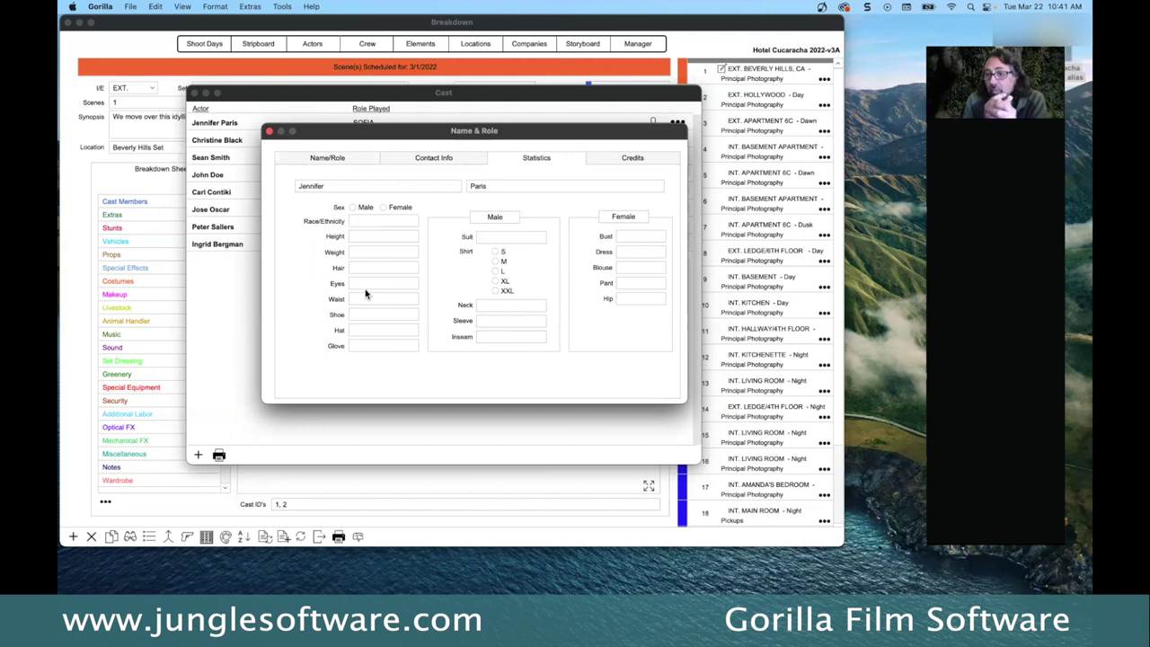
left_click(269, 132)
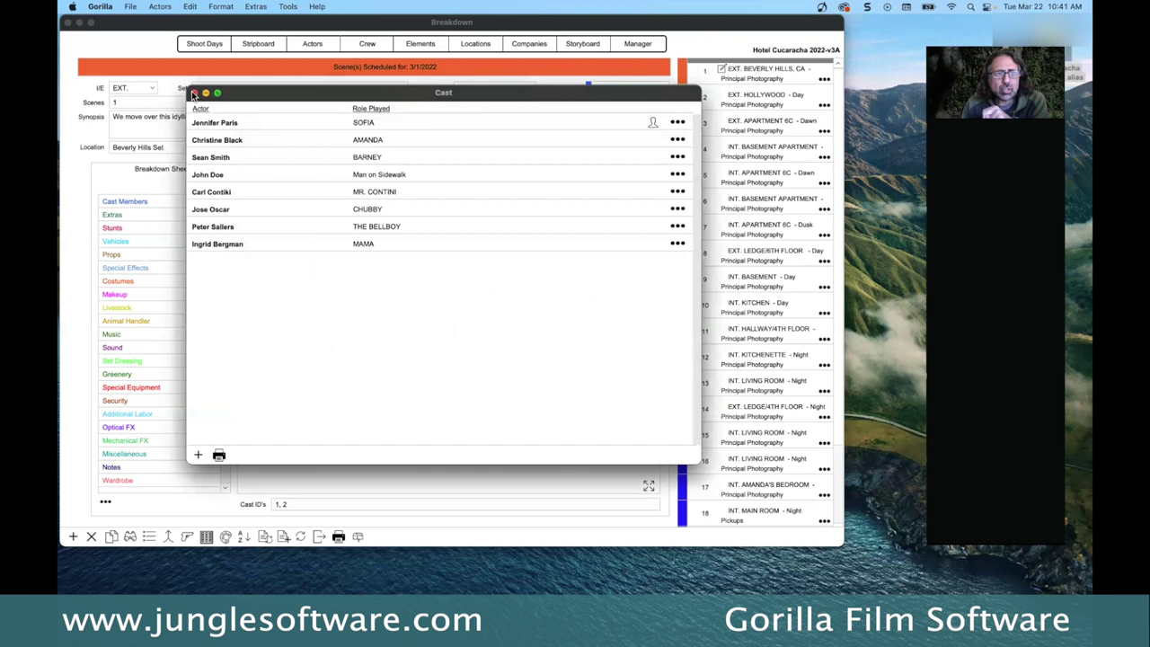
left_click(195, 93)
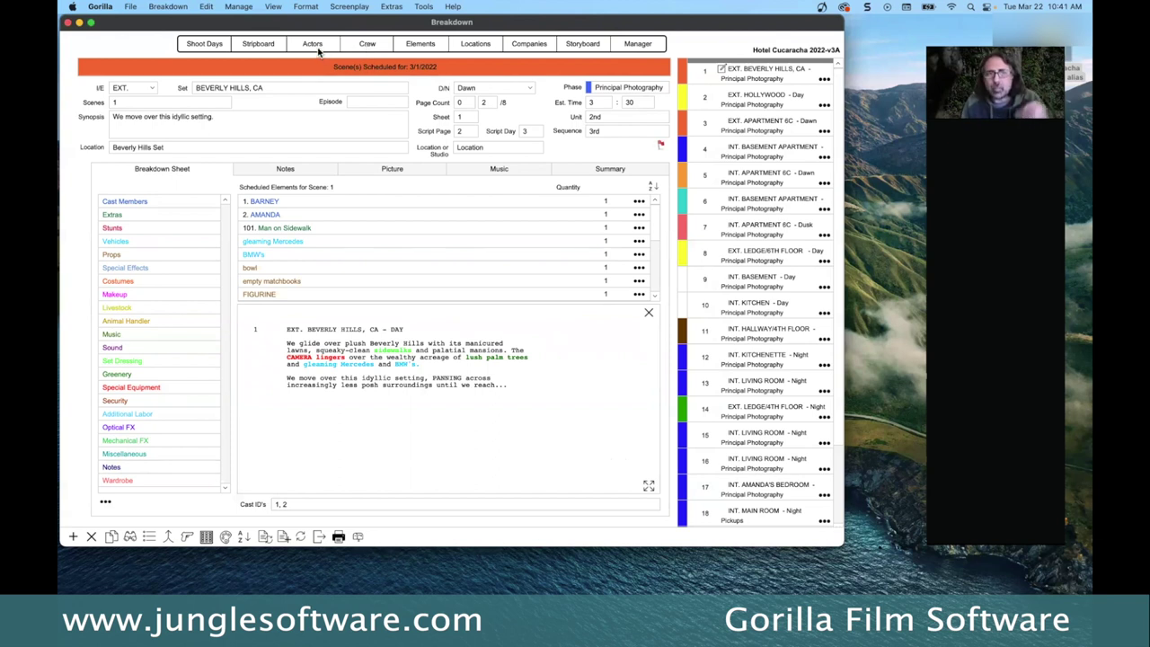
Step: Open the Crew list and start Import Crew from another schedule
left_click(367, 44)
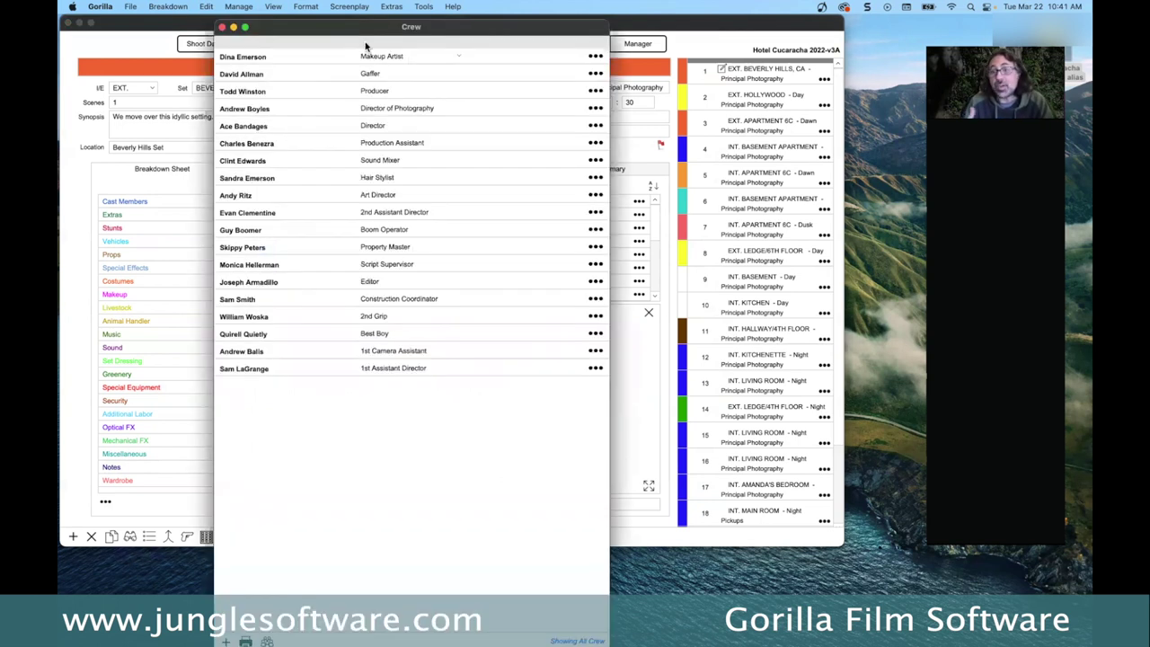
left_click_drag(359, 26, 373, 30)
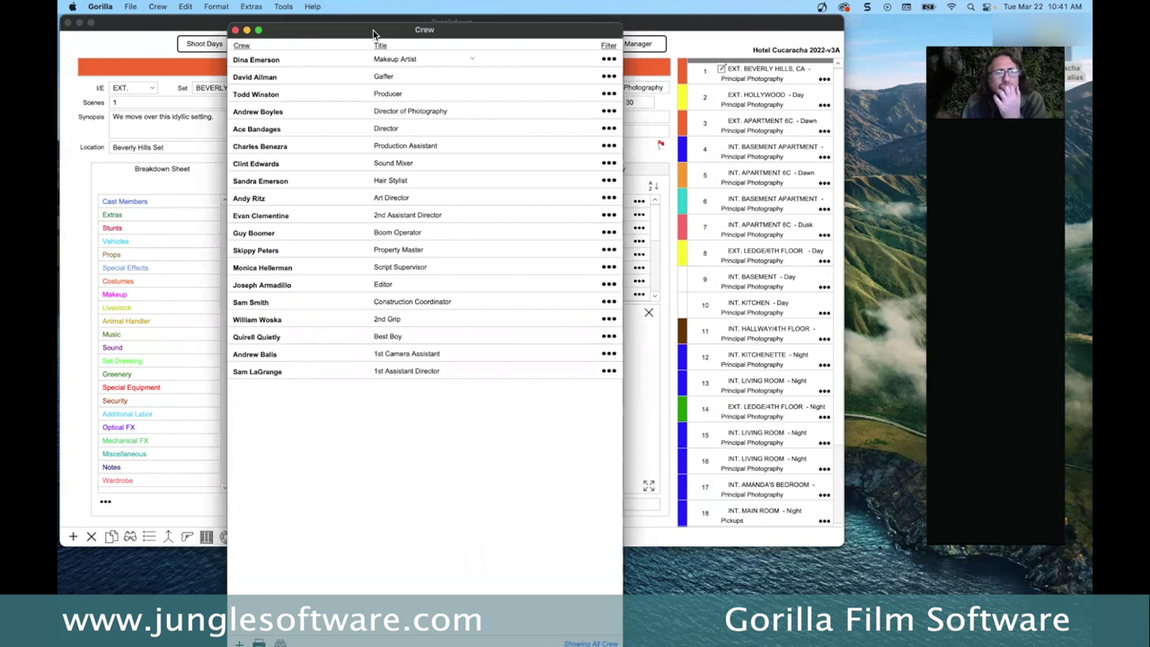
left_click(131, 6)
mouse_move(147, 57)
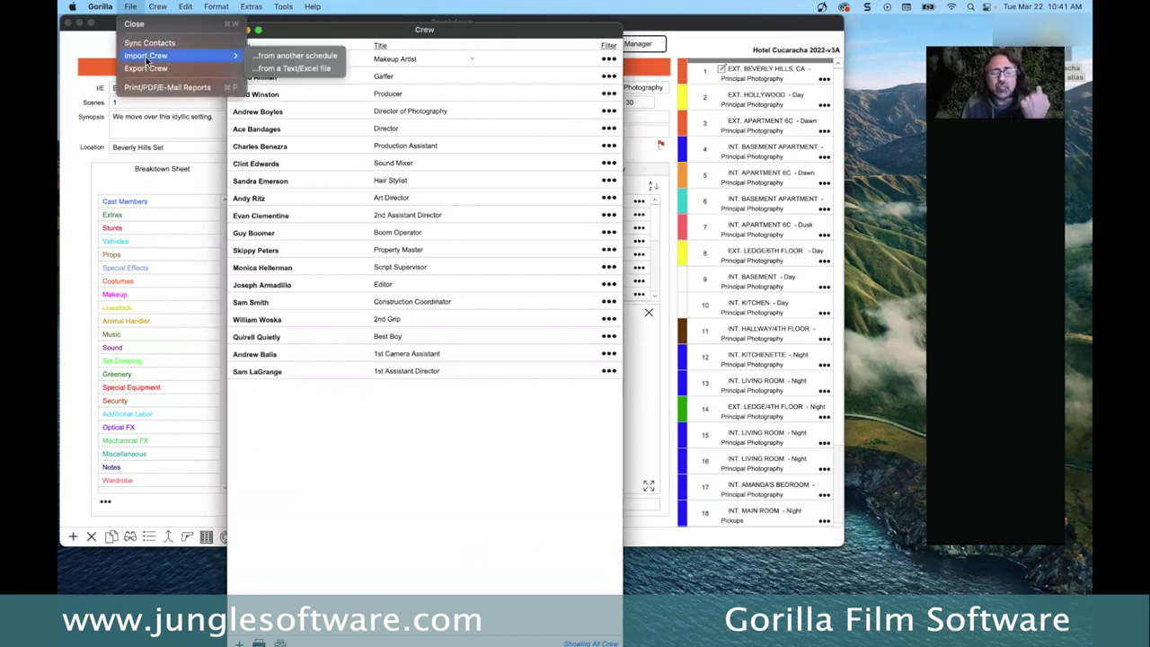
left_click(312, 55)
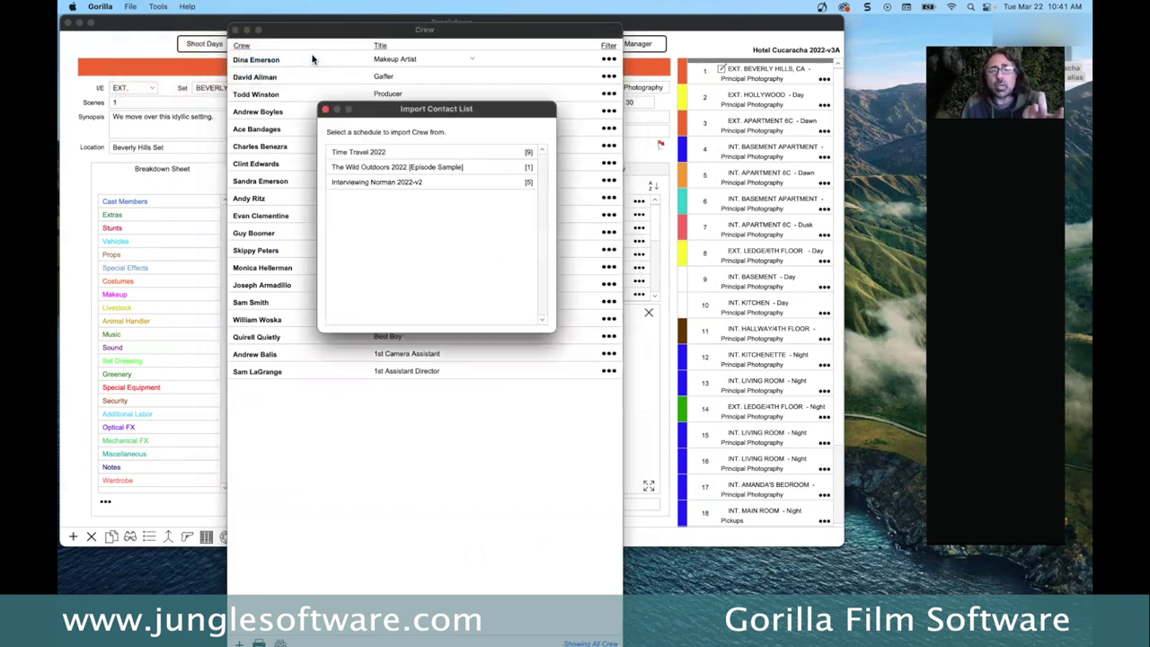
Step: Close the Import Contact List dialog without importing and show the Director of Photography's row options
left_click_drag(440, 111, 556, 166)
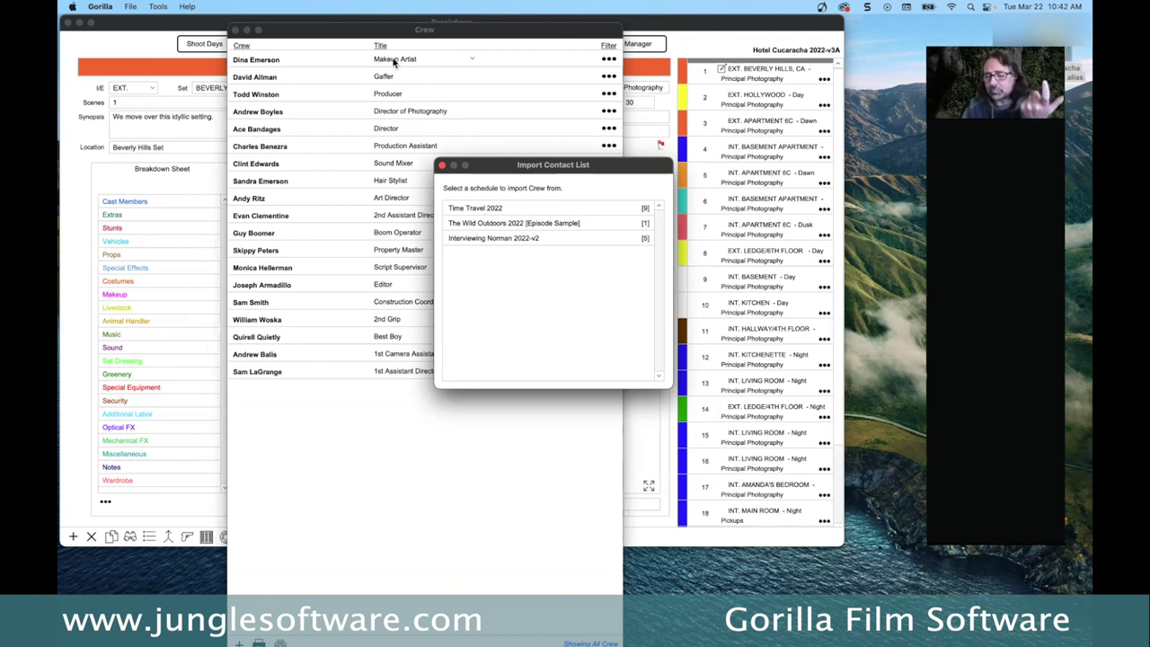
left_click(442, 166)
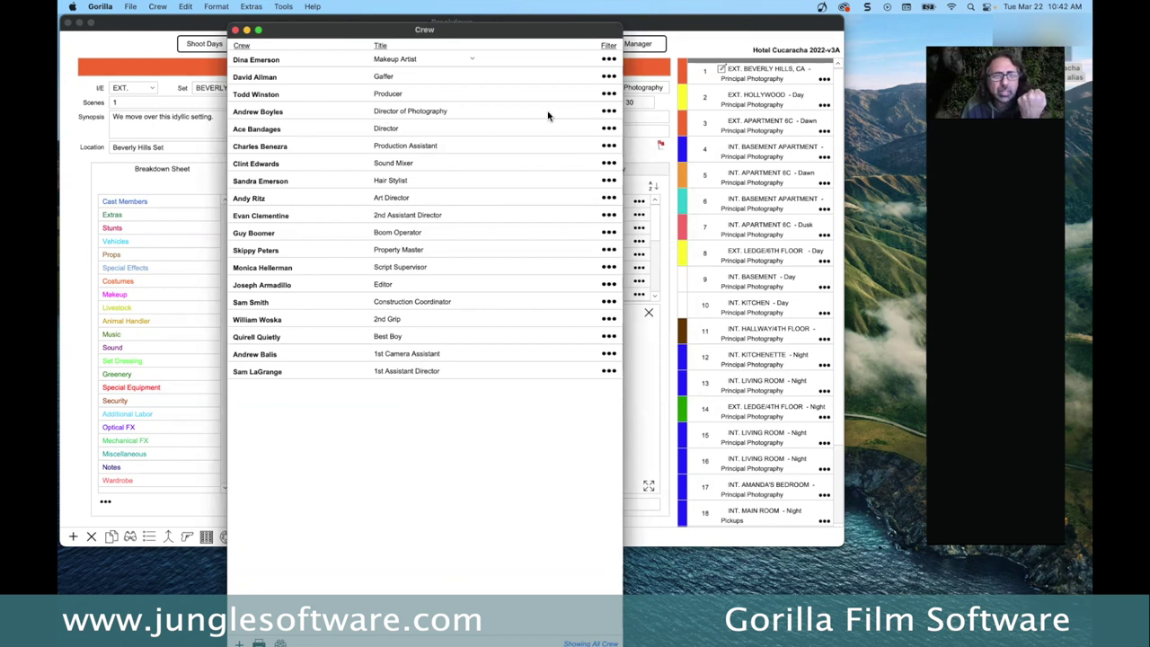
left_click(609, 110)
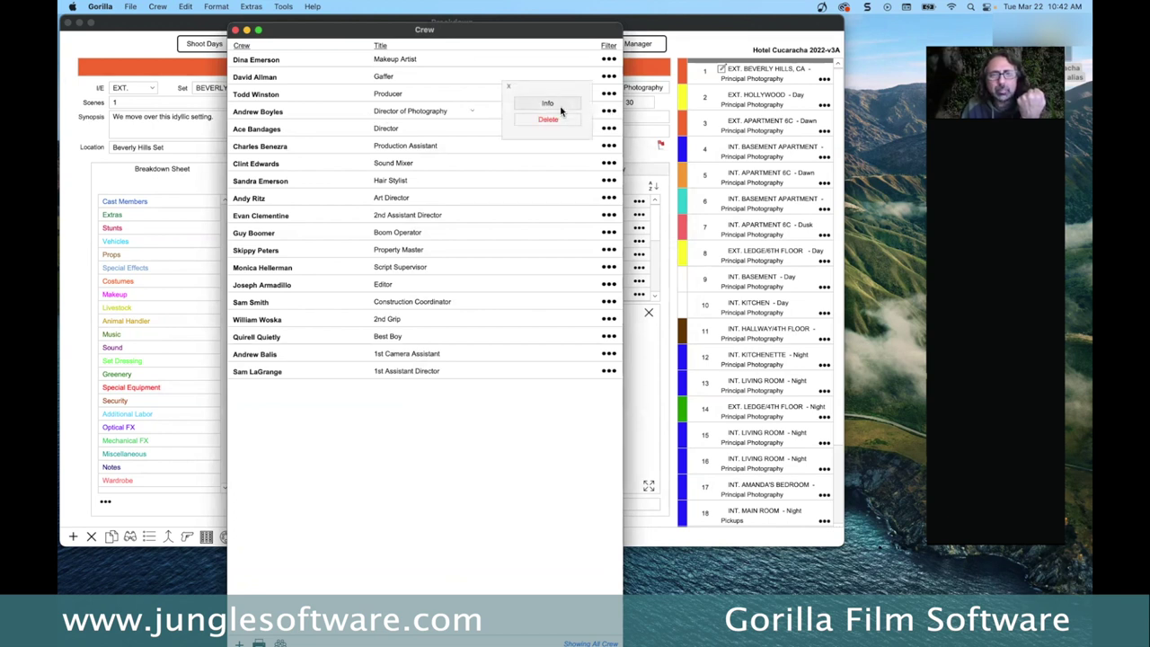
left_click(548, 103)
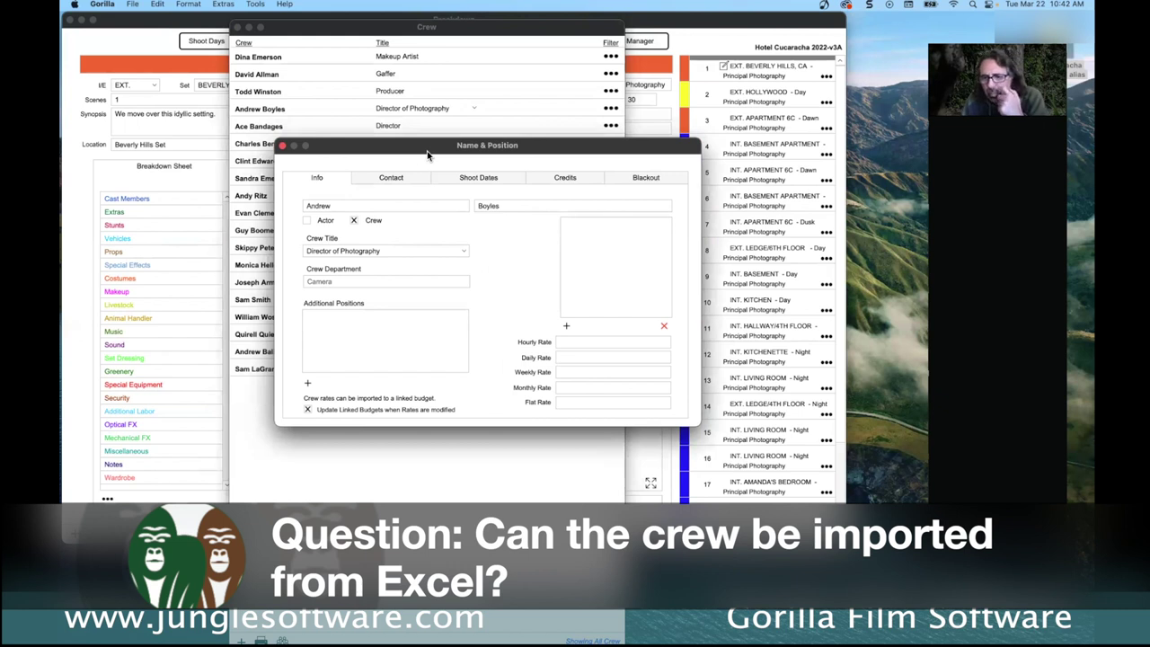
left_click(282, 147)
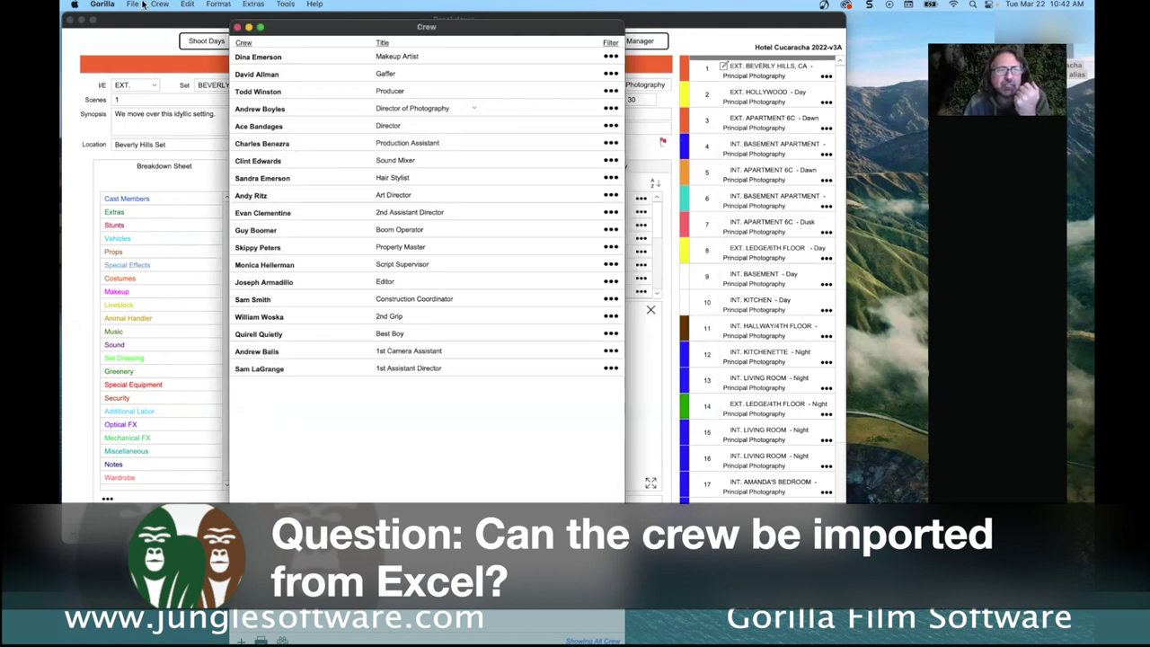
left_click(140, 5)
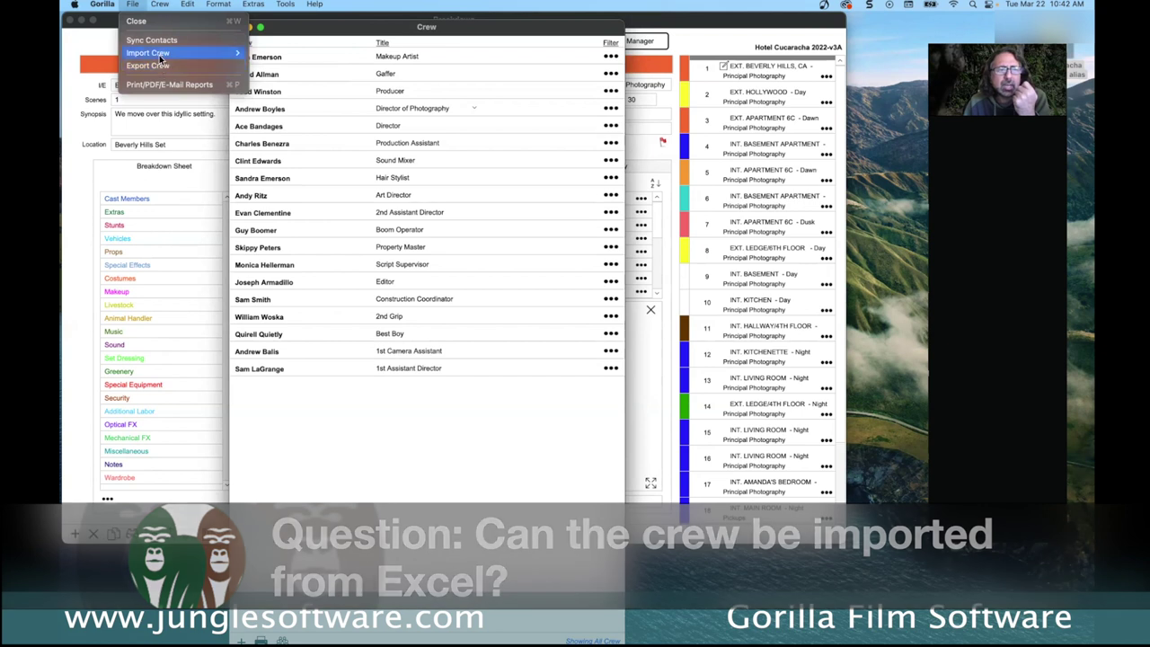
mouse_move(160, 57)
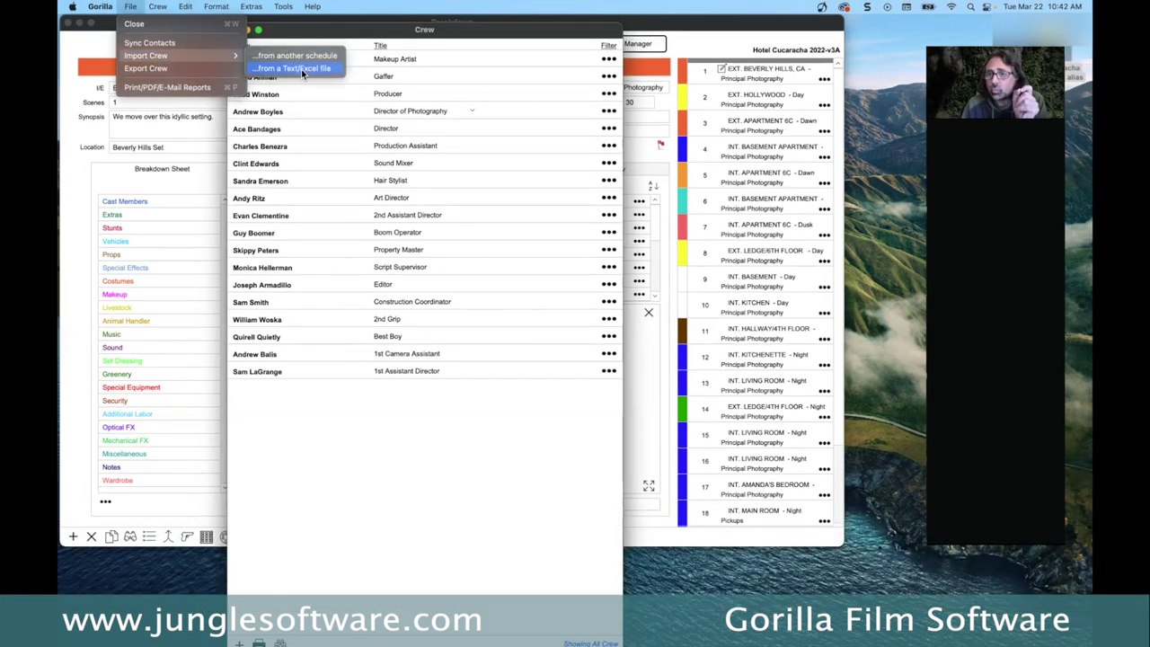
left_click(301, 69)
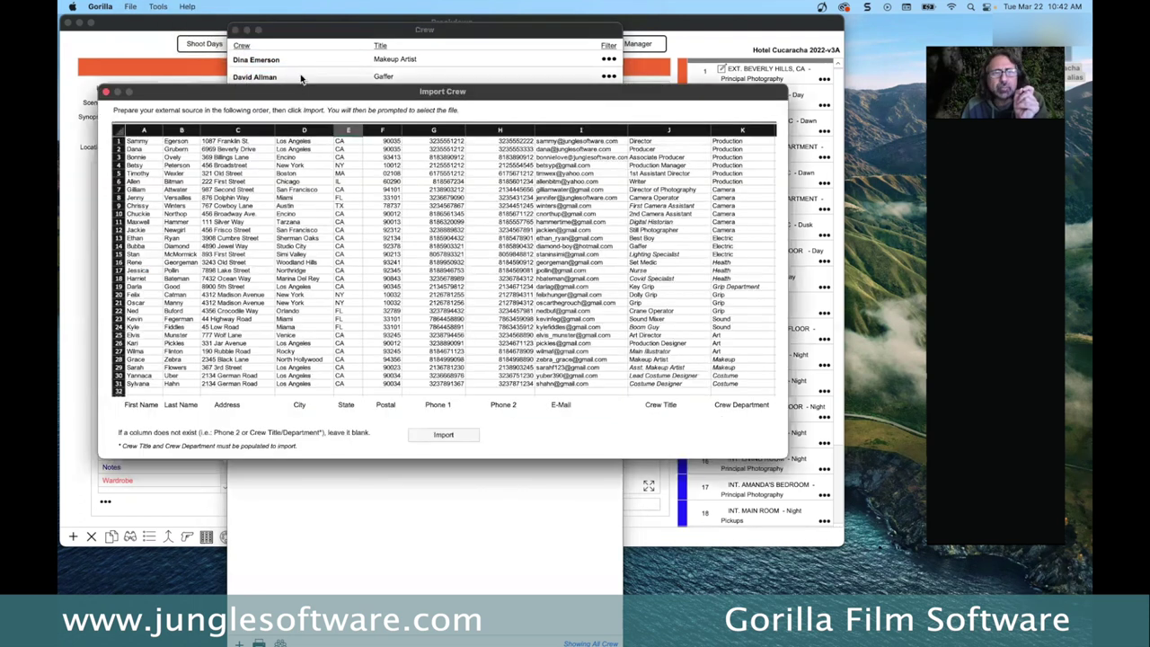
left_click_drag(319, 92, 346, 101)
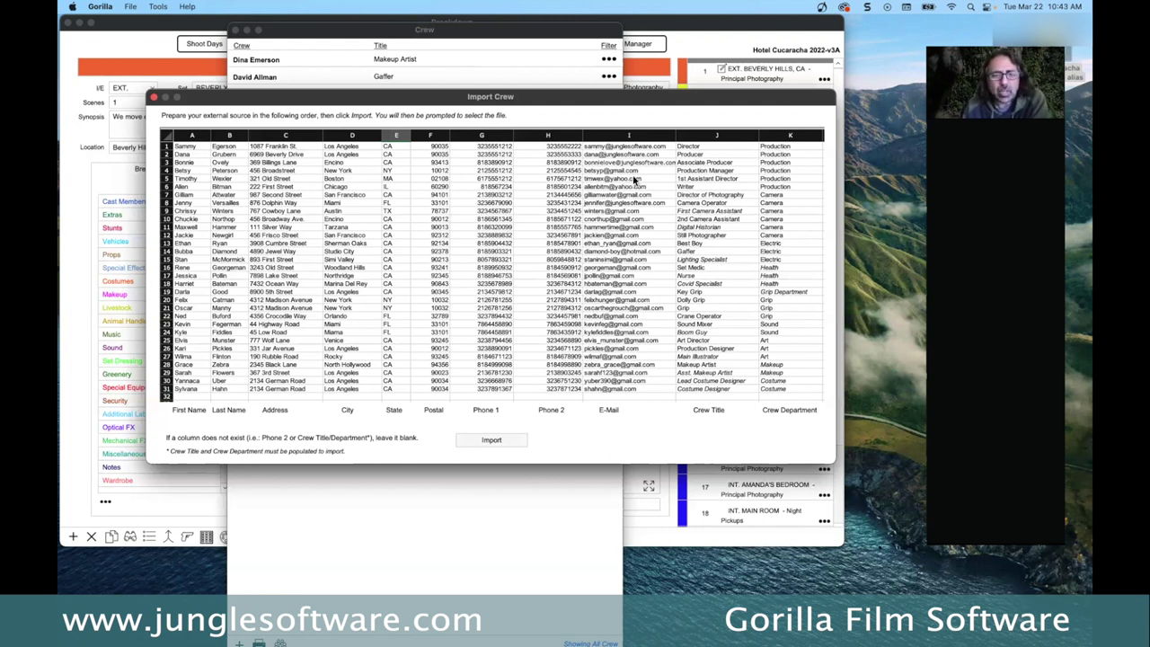
left_click(154, 97)
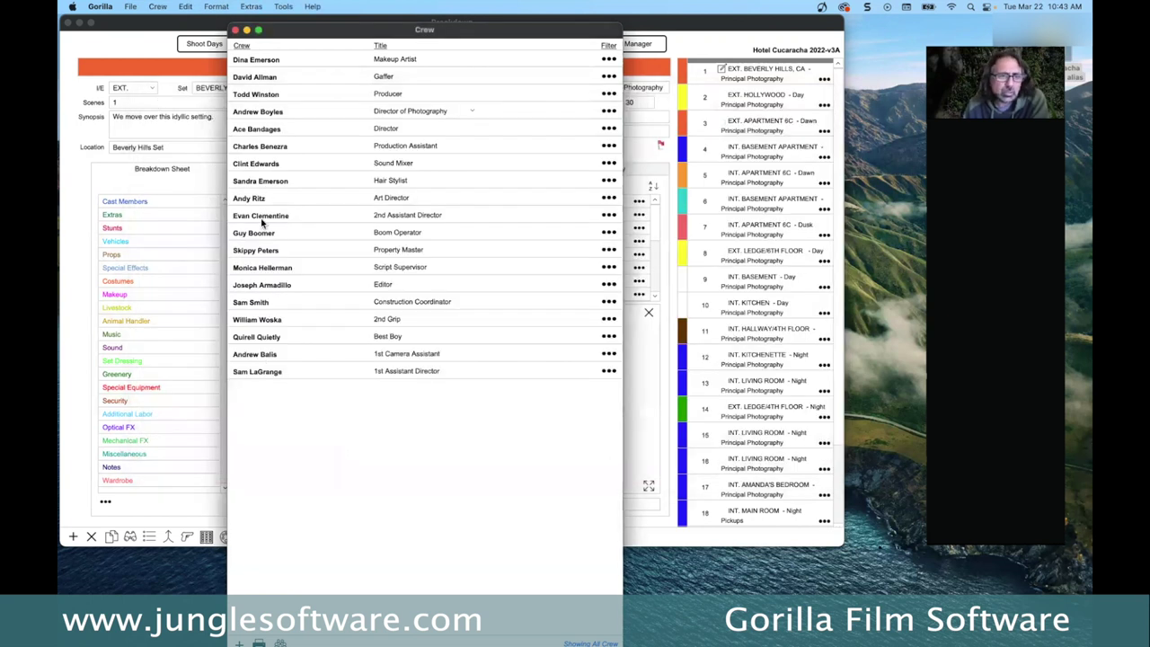
left_click(609, 111)
Step: Open the Director of Photography's details, keep the title, and acknowledge the department message
left_click(564, 104)
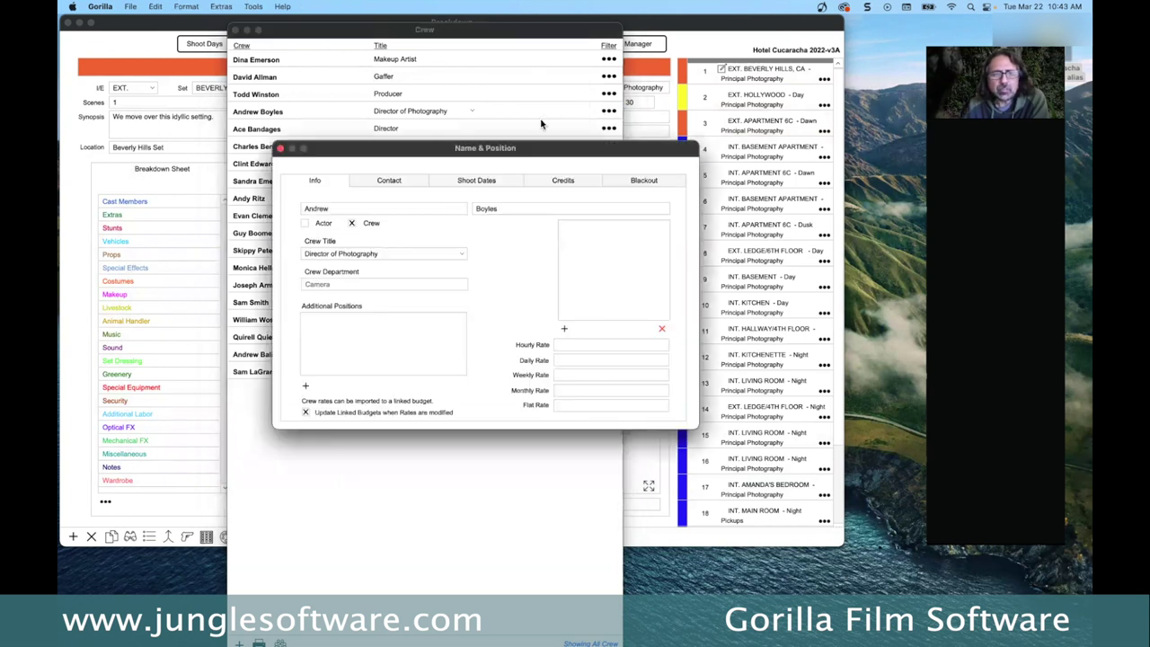
left_click_drag(507, 148, 511, 128)
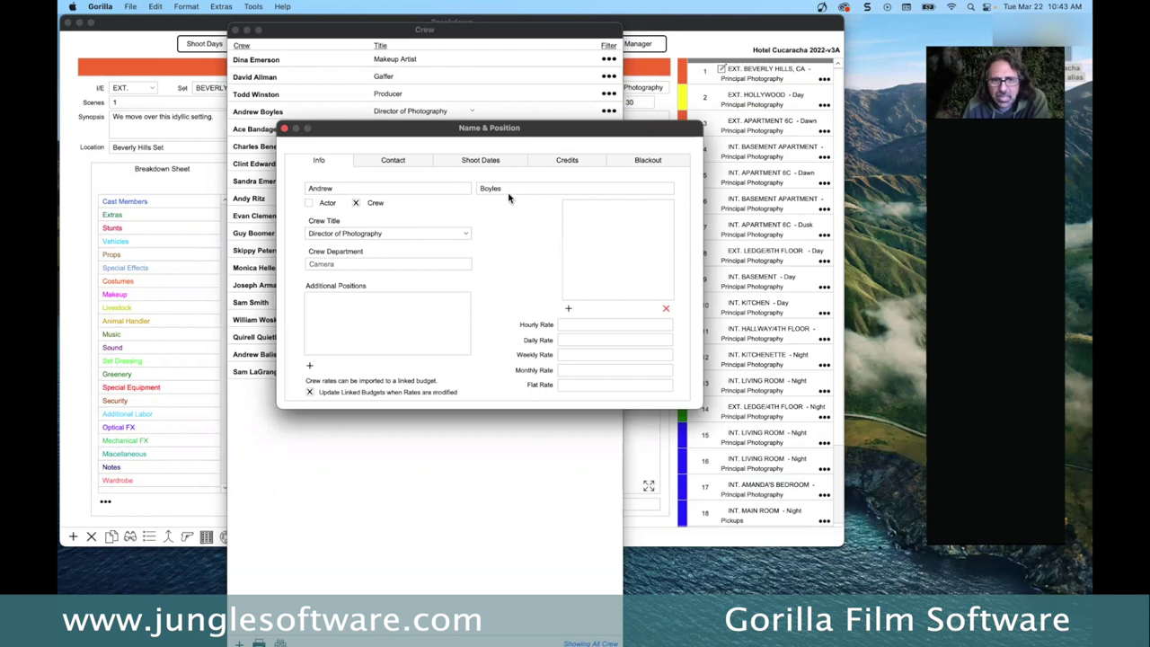
left_click(363, 235)
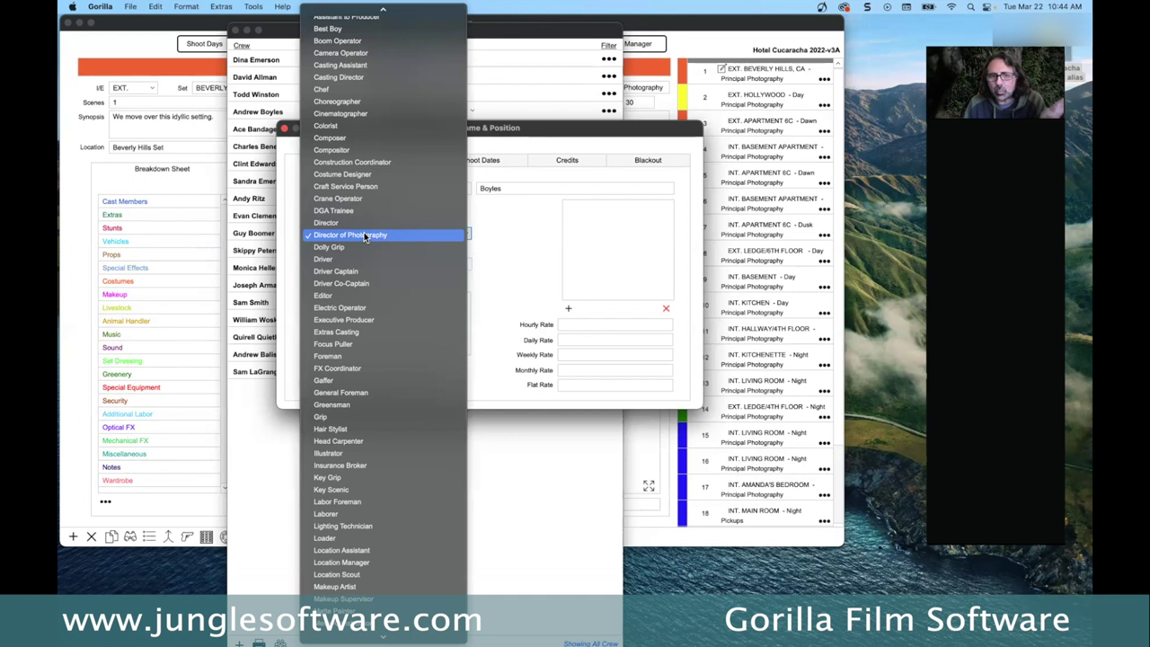
mouse_move(409, 636)
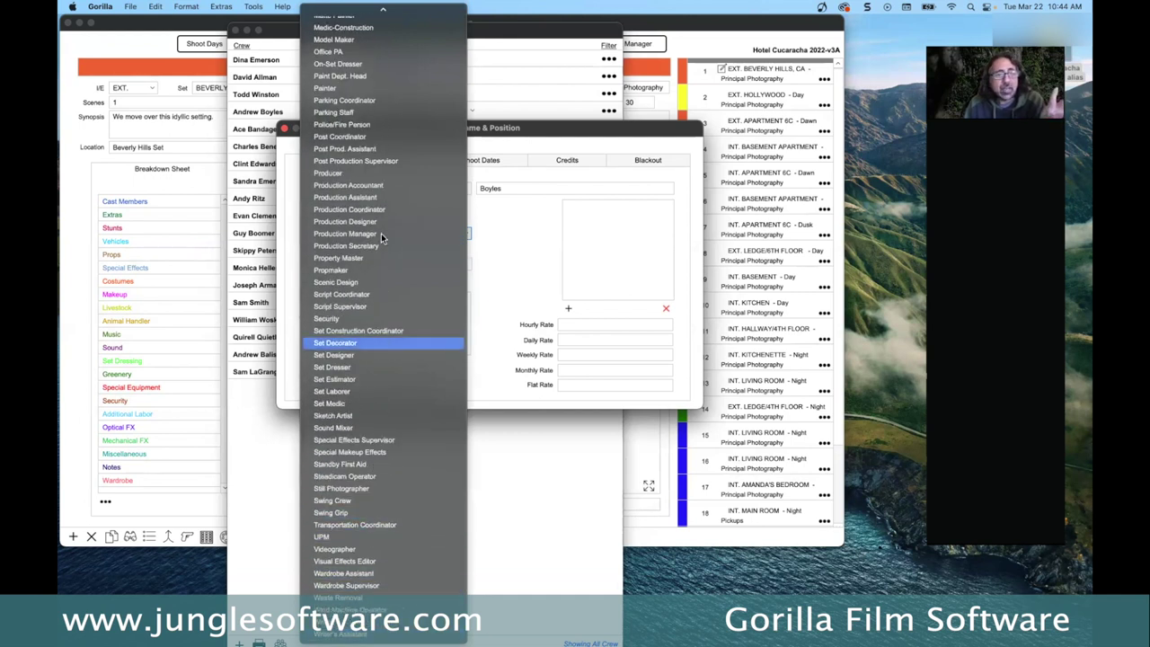
left_click(497, 233)
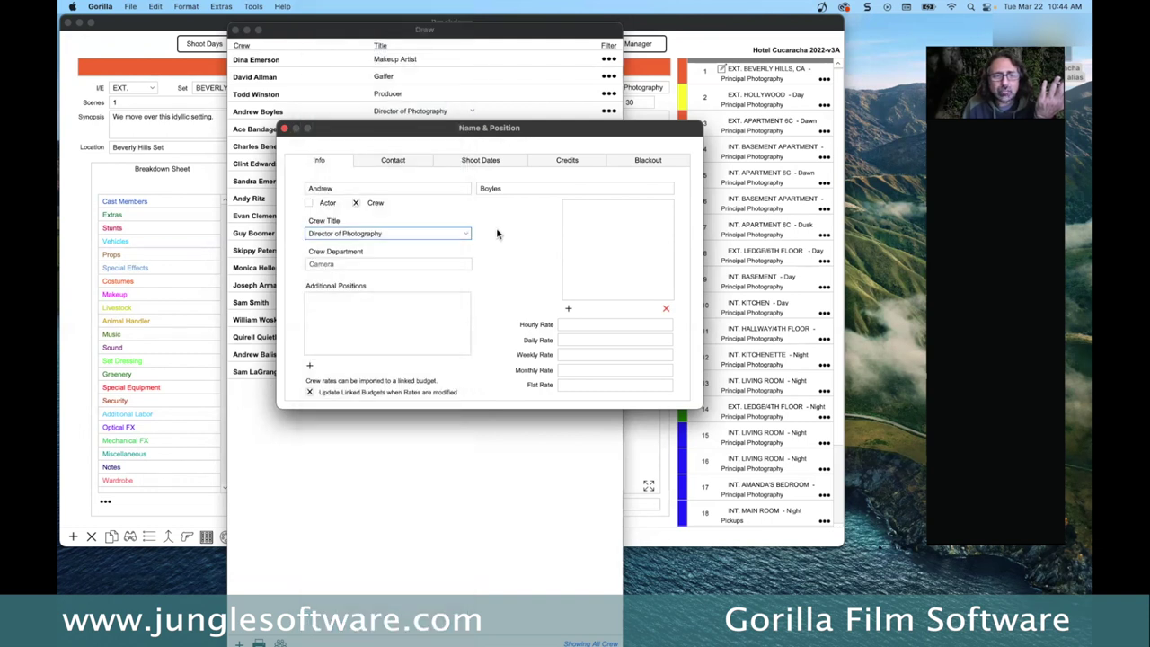
left_click(373, 265)
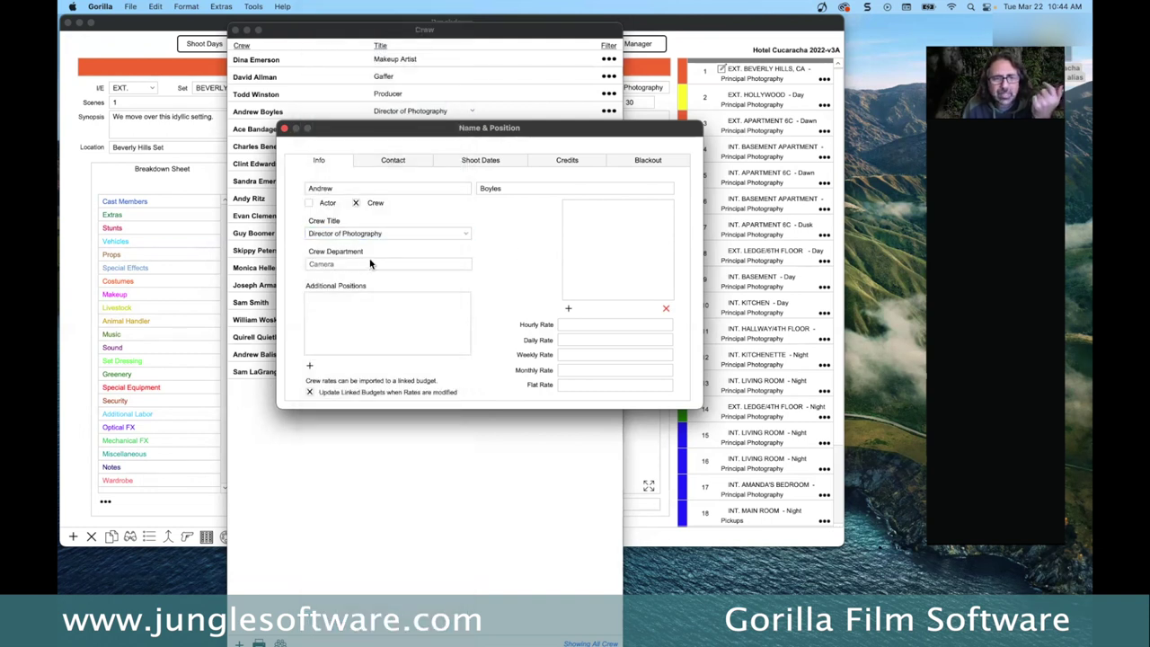
left_click(325, 266)
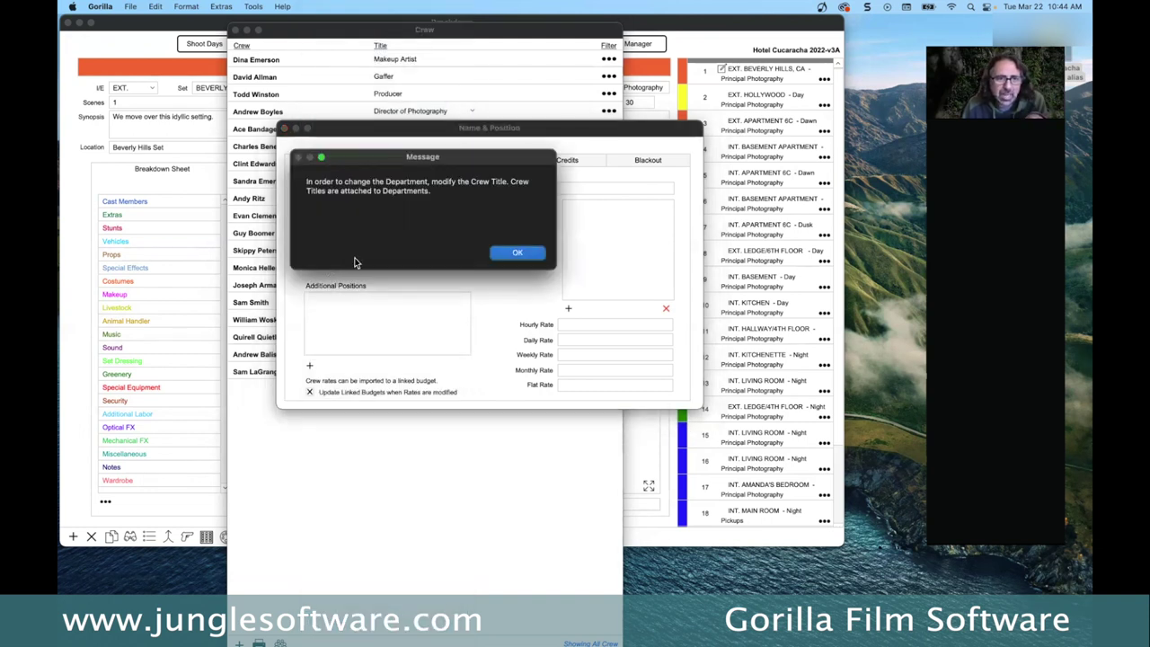
left_click(503, 253)
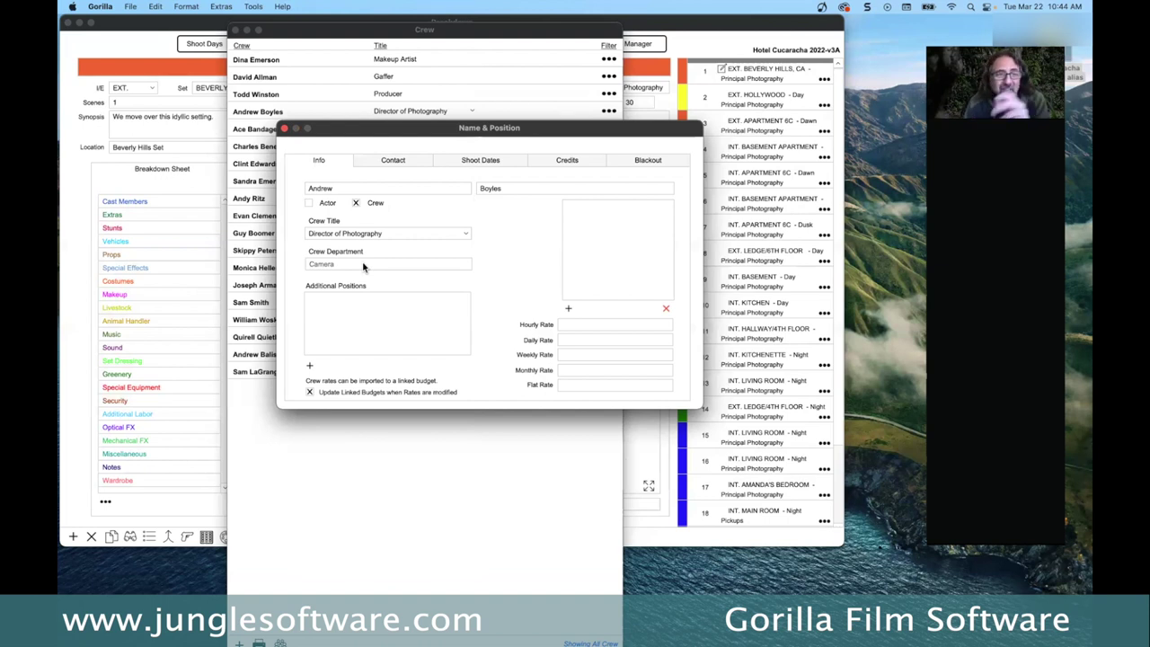
Step: Close the crew member's details window and look over the crew import and export commands
left_click(221, 7)
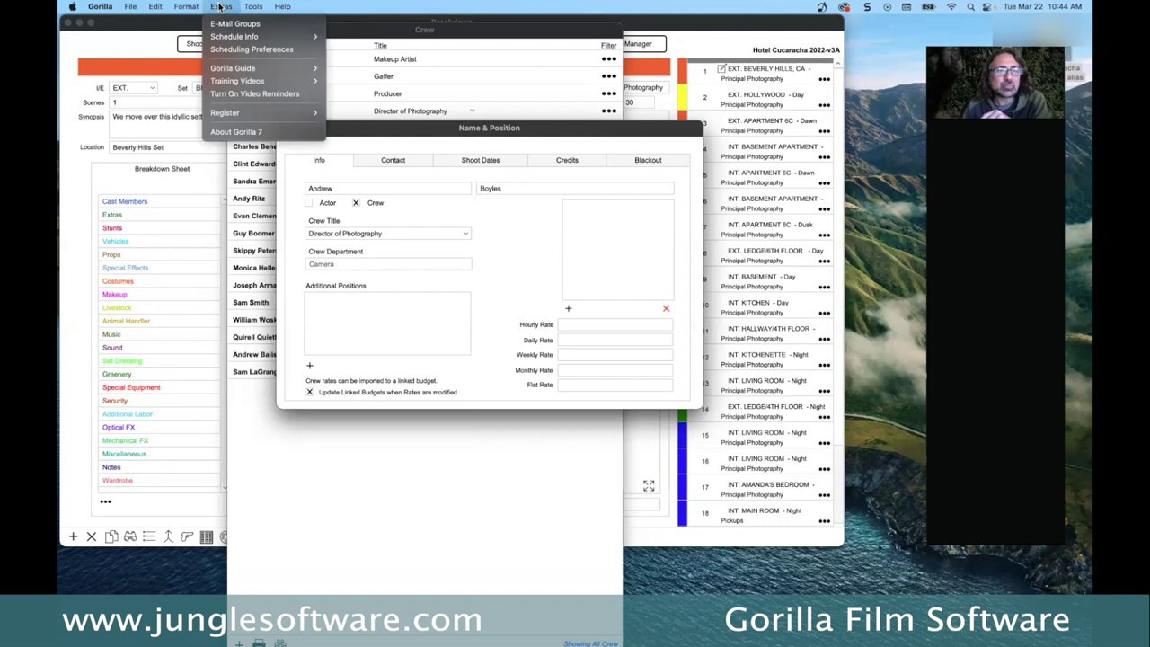
mouse_move(133, 8)
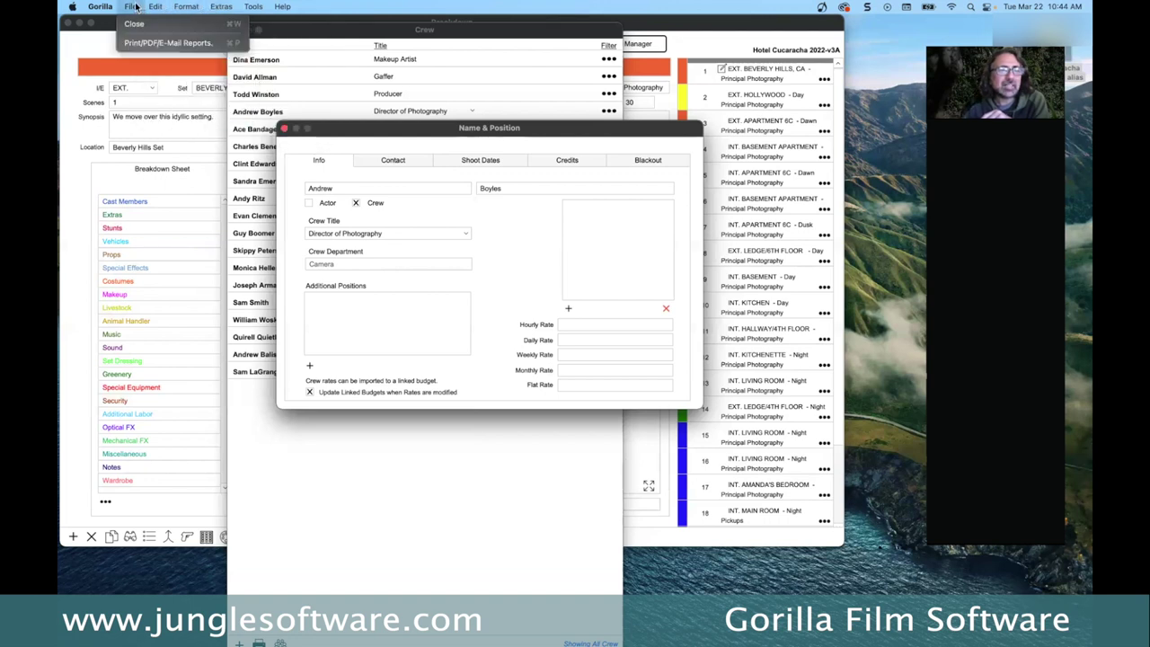
mouse_move(229, 8)
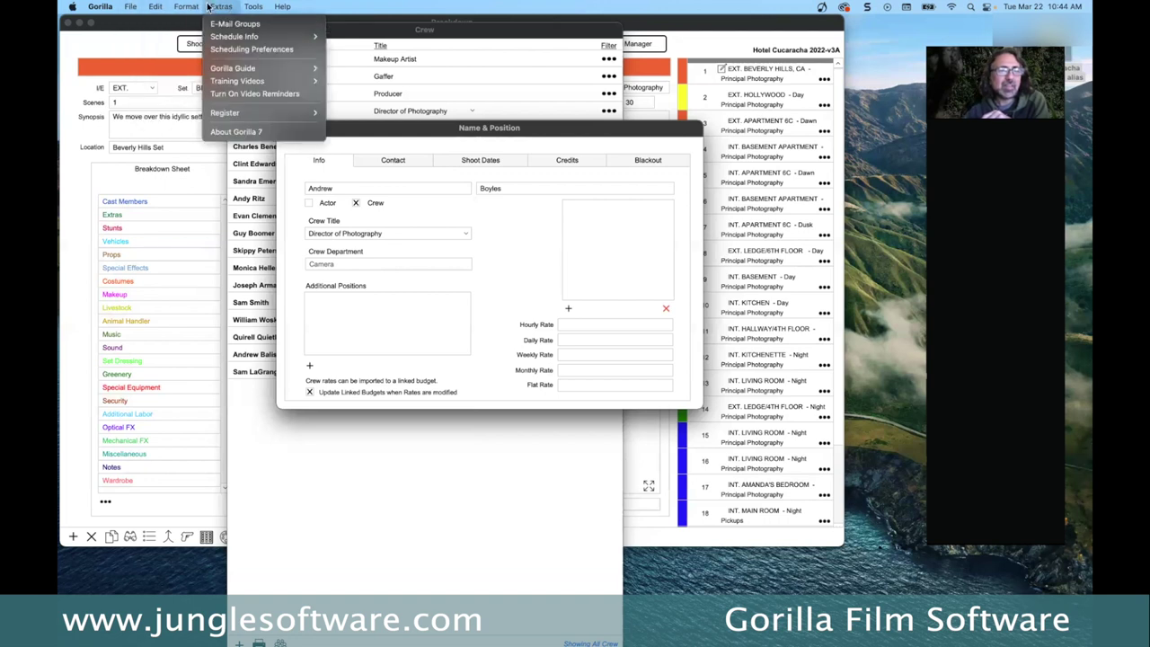
left_click(186, 7)
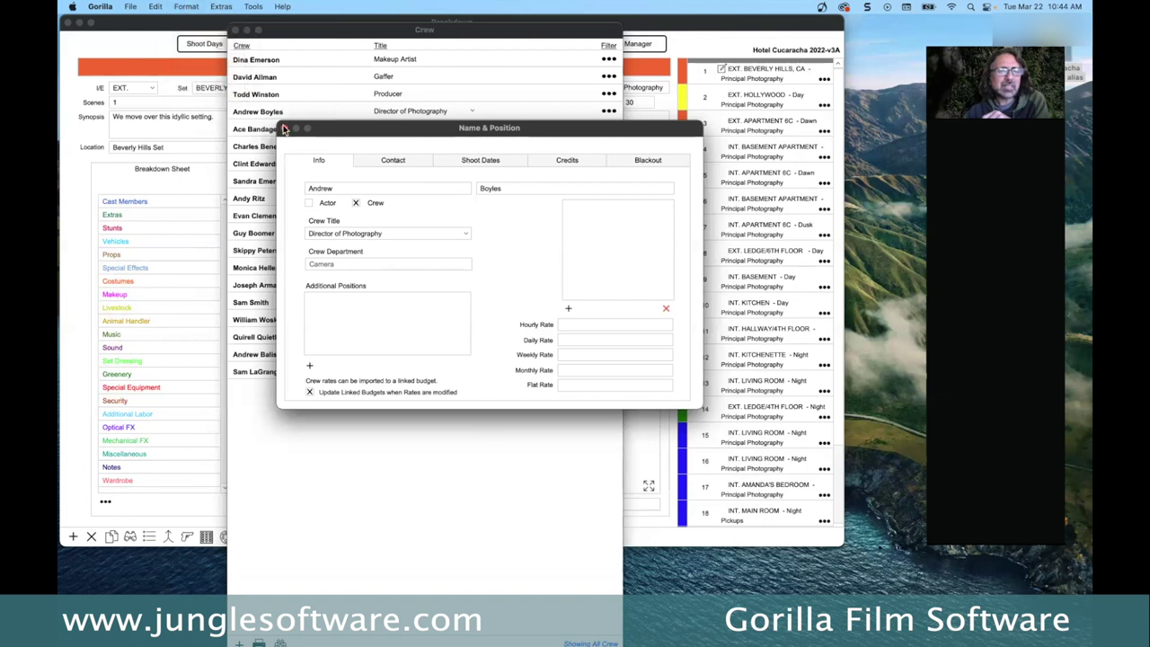
left_click(284, 128)
left_click(134, 7)
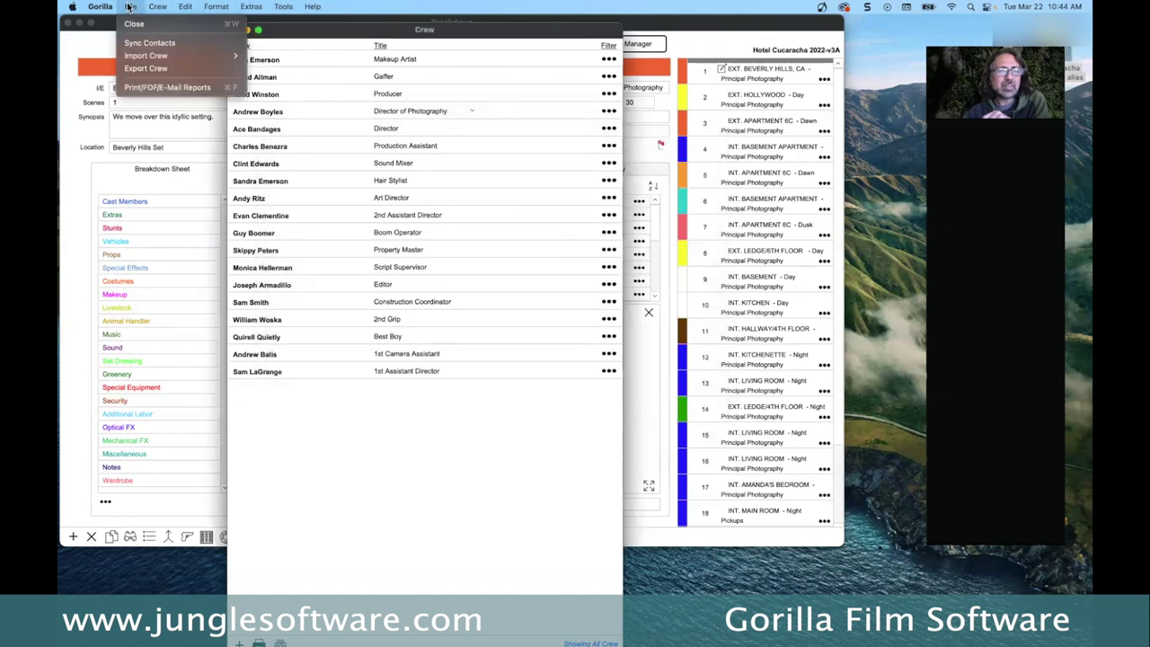
mouse_move(229, 7)
mouse_move(159, 7)
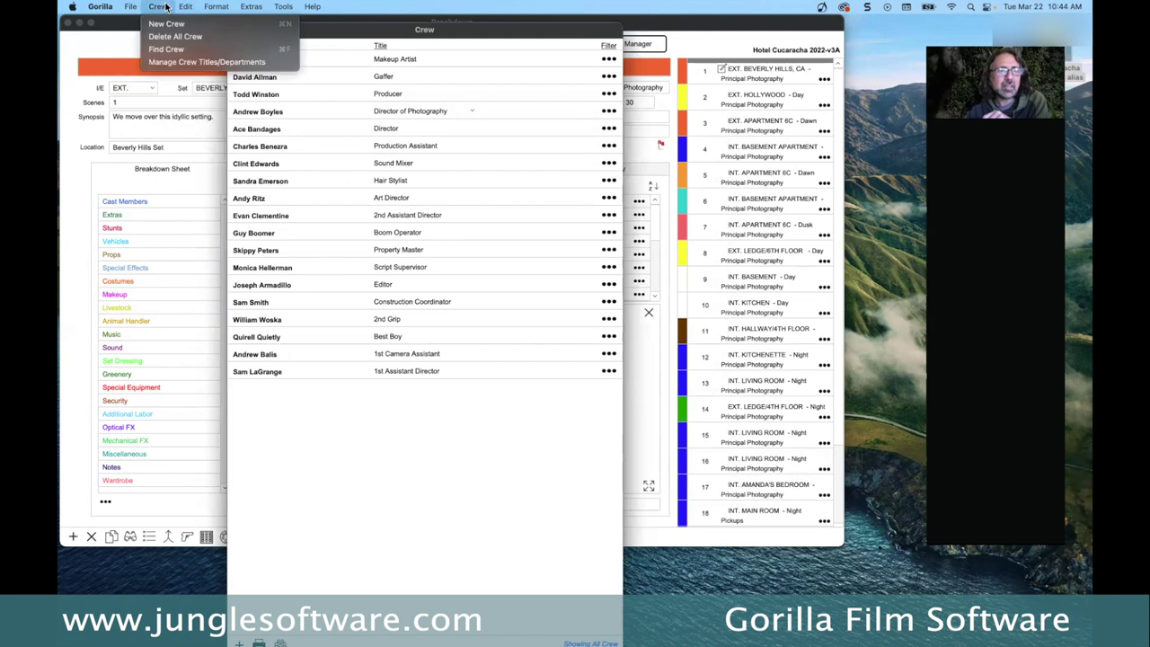
left_click(171, 62)
left_click_drag(429, 79, 539, 126)
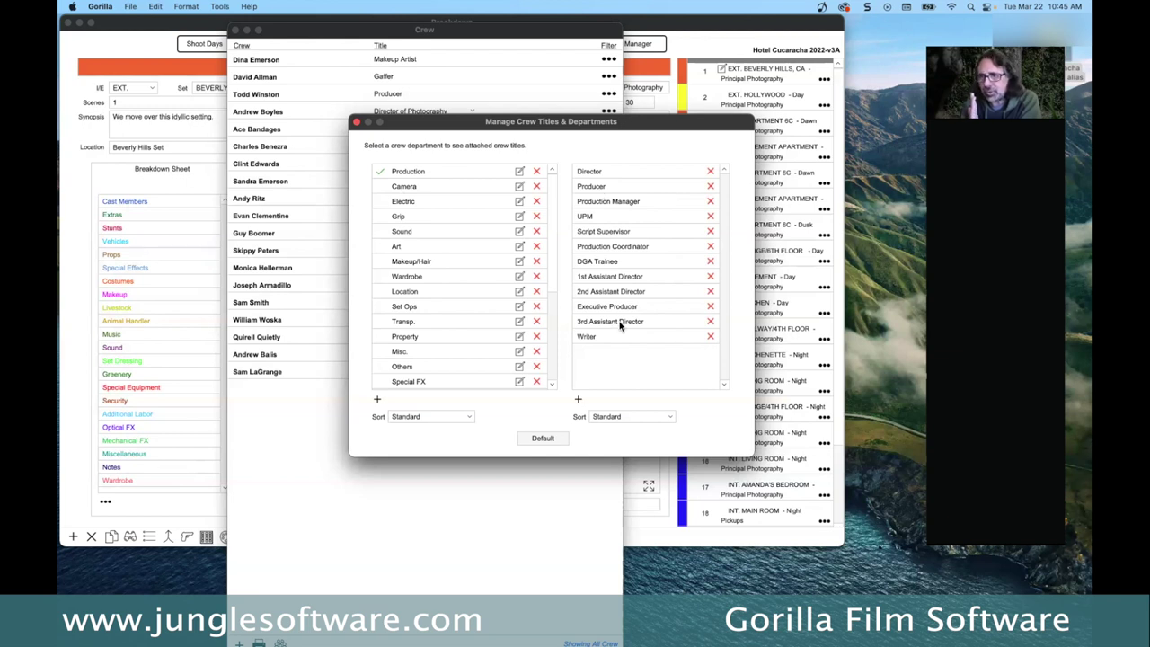
left_click(401, 188)
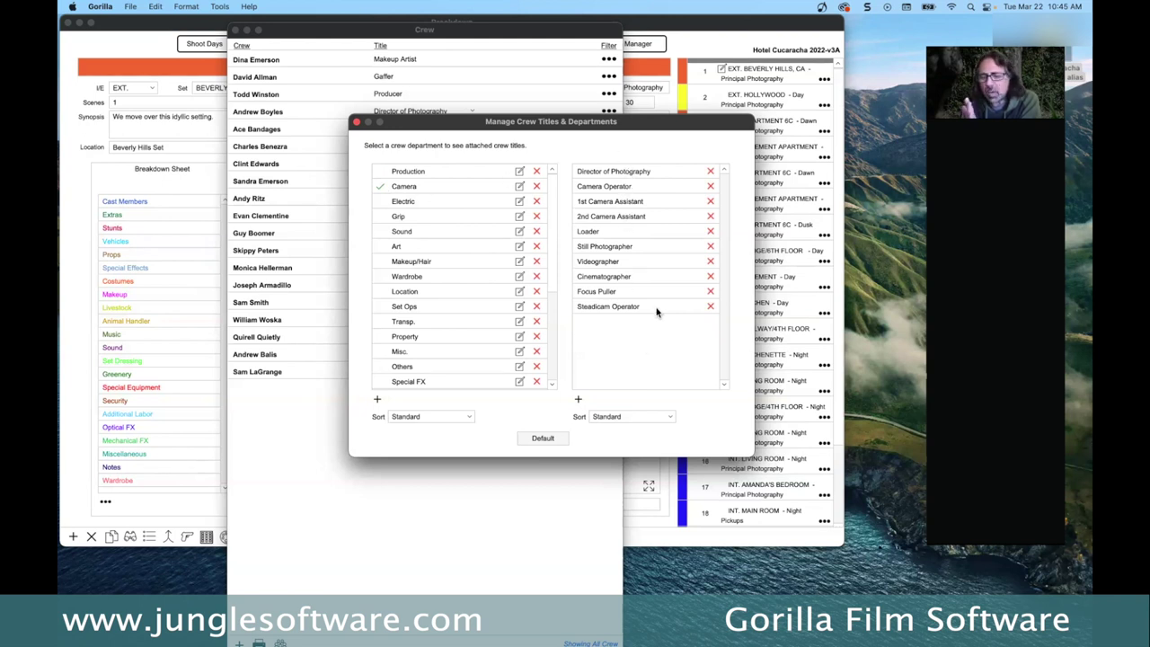
left_click(397, 201)
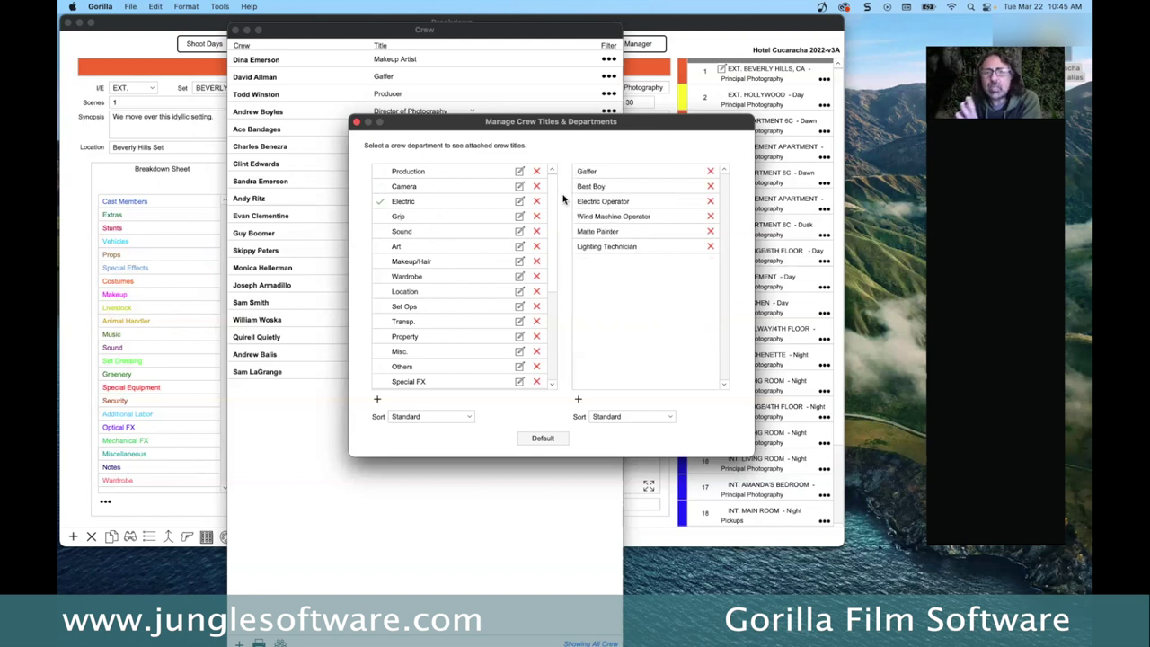
left_click(412, 278)
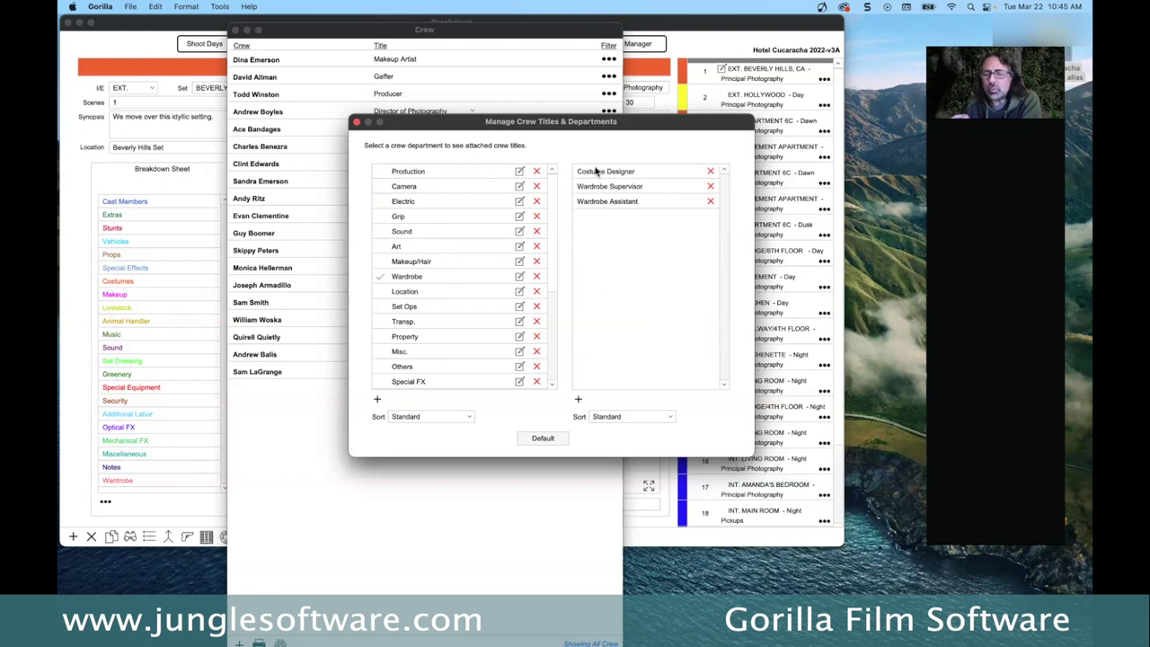
left_click(401, 263)
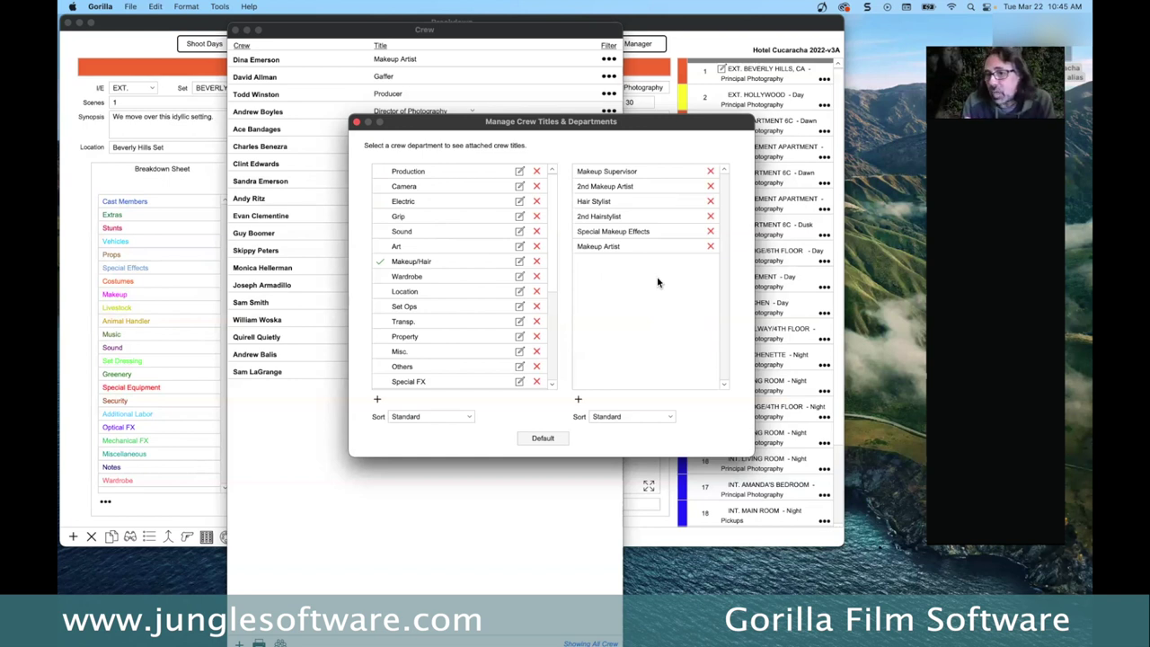
scroll(457, 340, "down", 5)
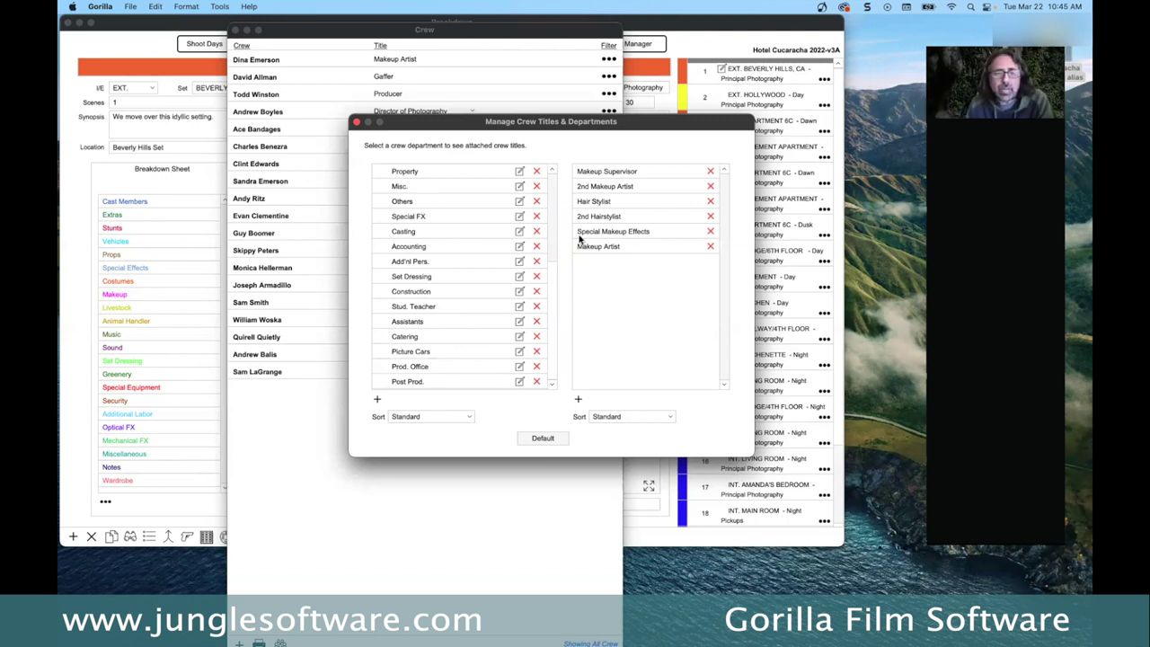
left_click(356, 122)
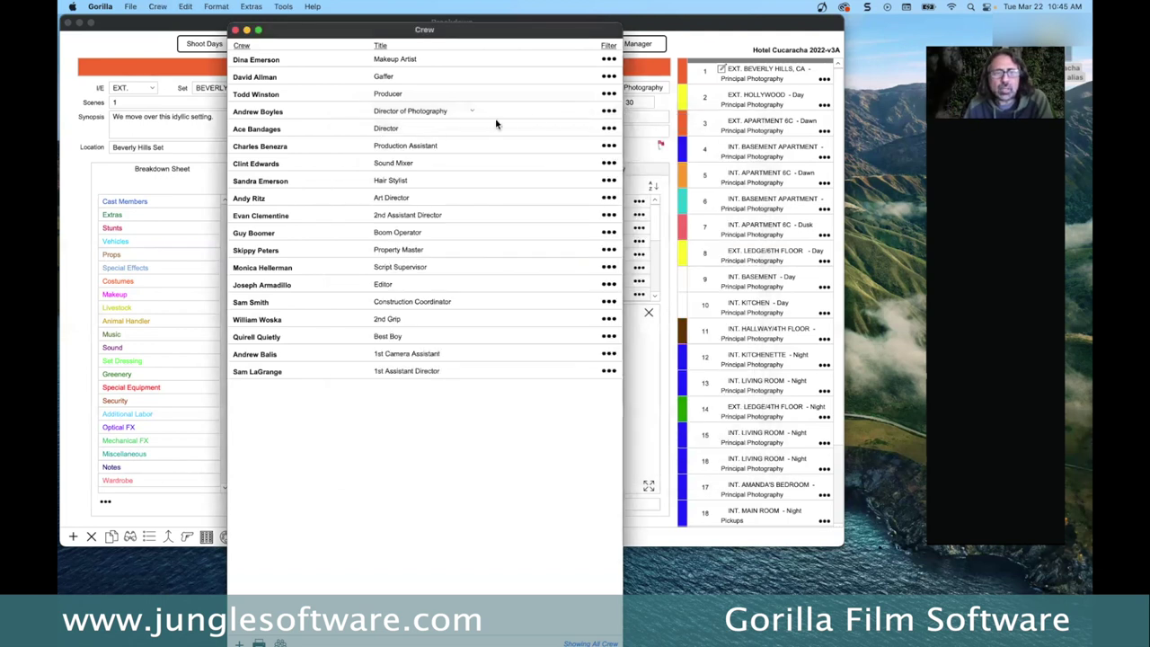
Step: Enter a Weekly Rate of 2,200 in the Director of Photography's Info details
left_click(608, 111)
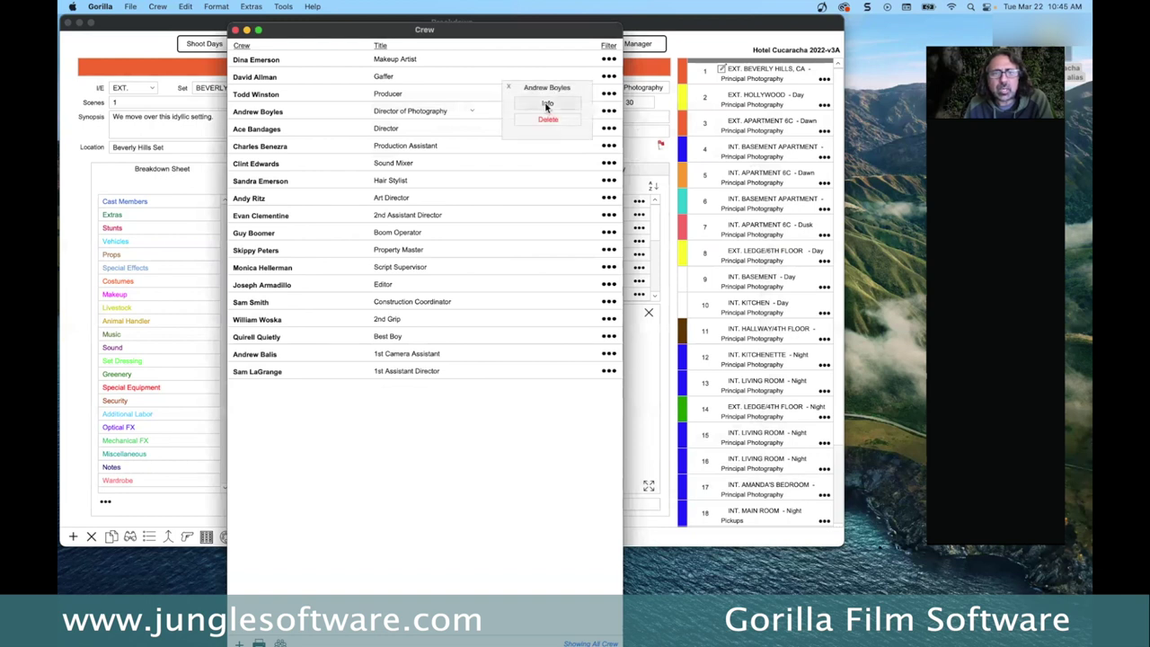
left_click(546, 106)
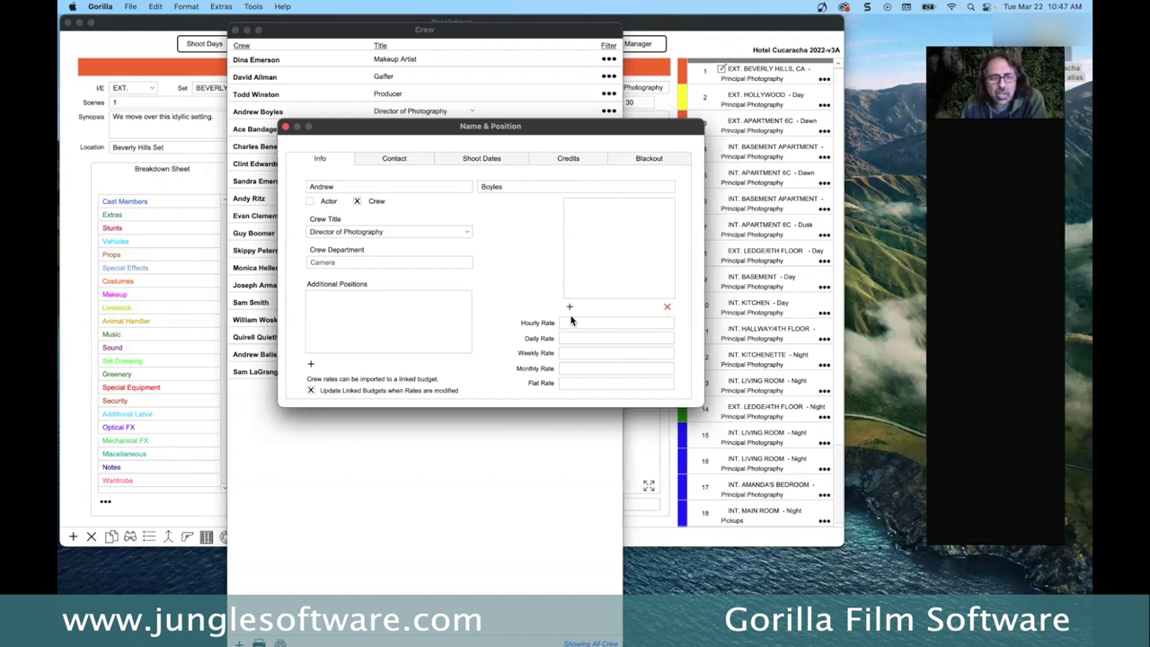
left_click(654, 353)
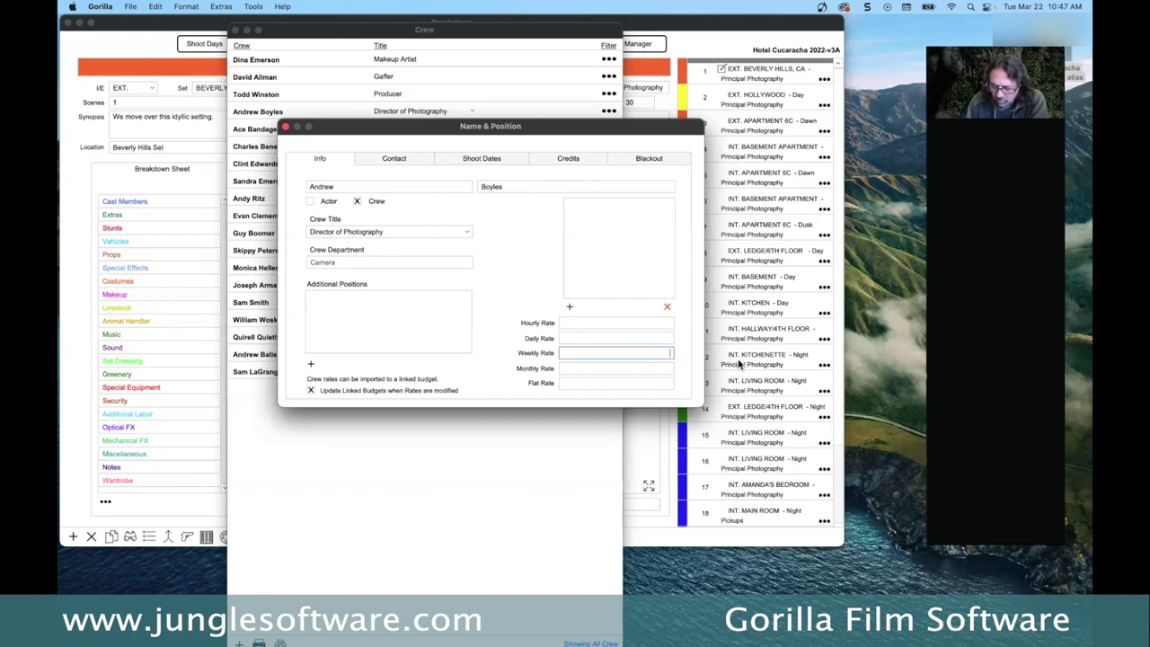
type("2,200")
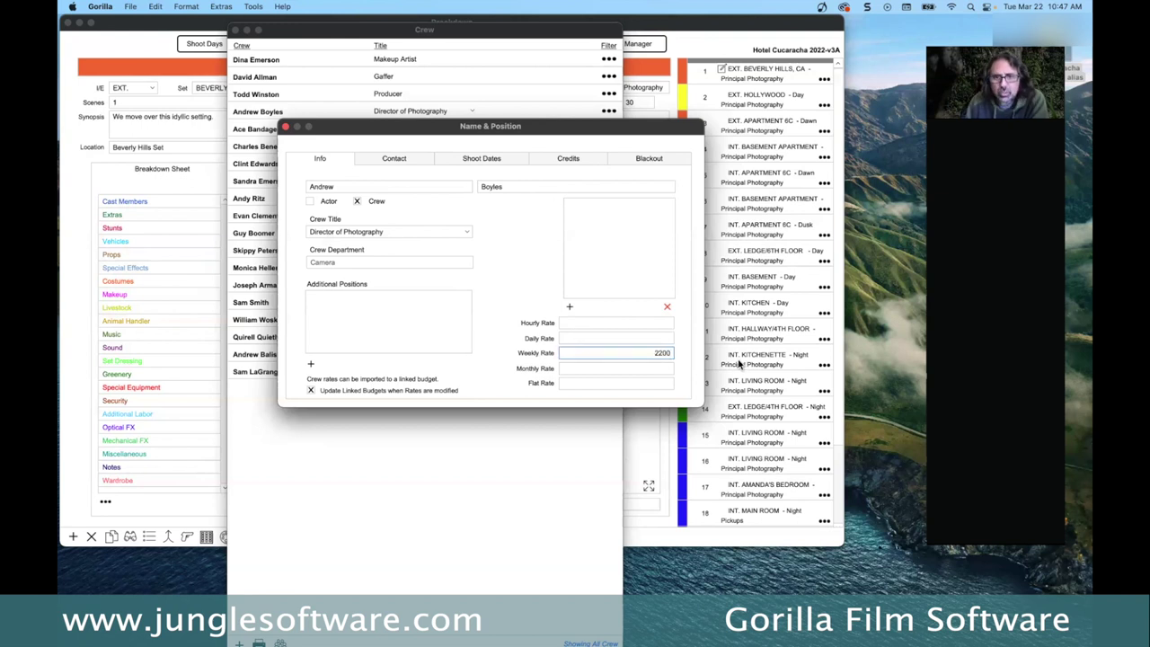
left_click(511, 293)
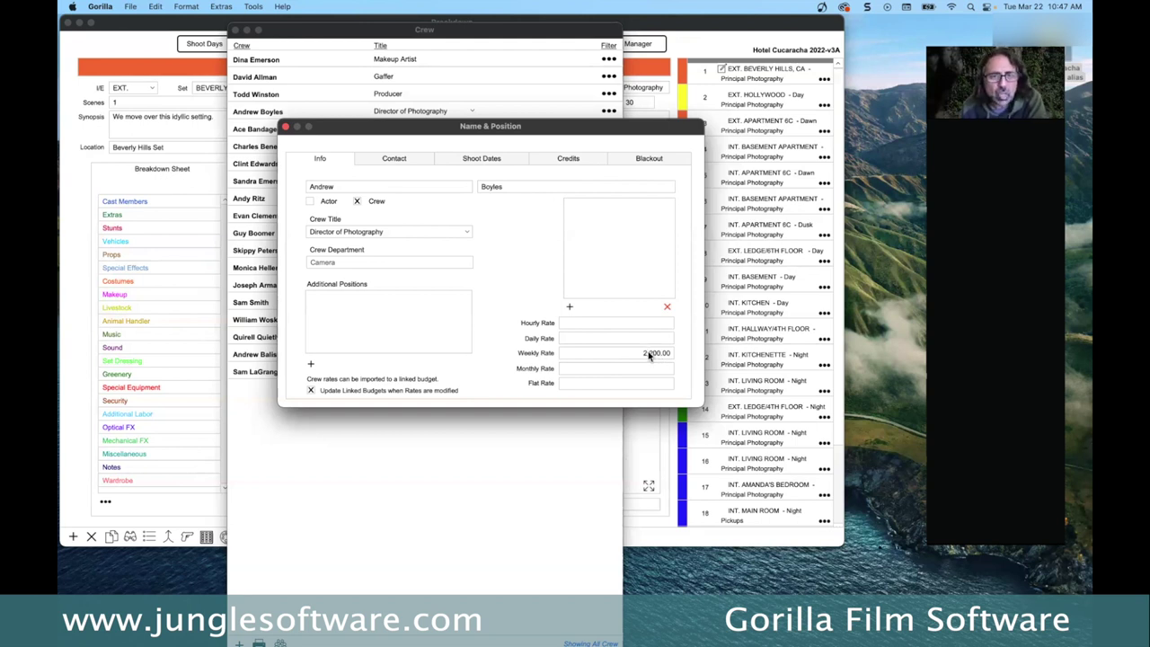
Step: View the shoot dates 3/1, 3/2 and 3/9/2022, then close the details window
left_click(485, 165)
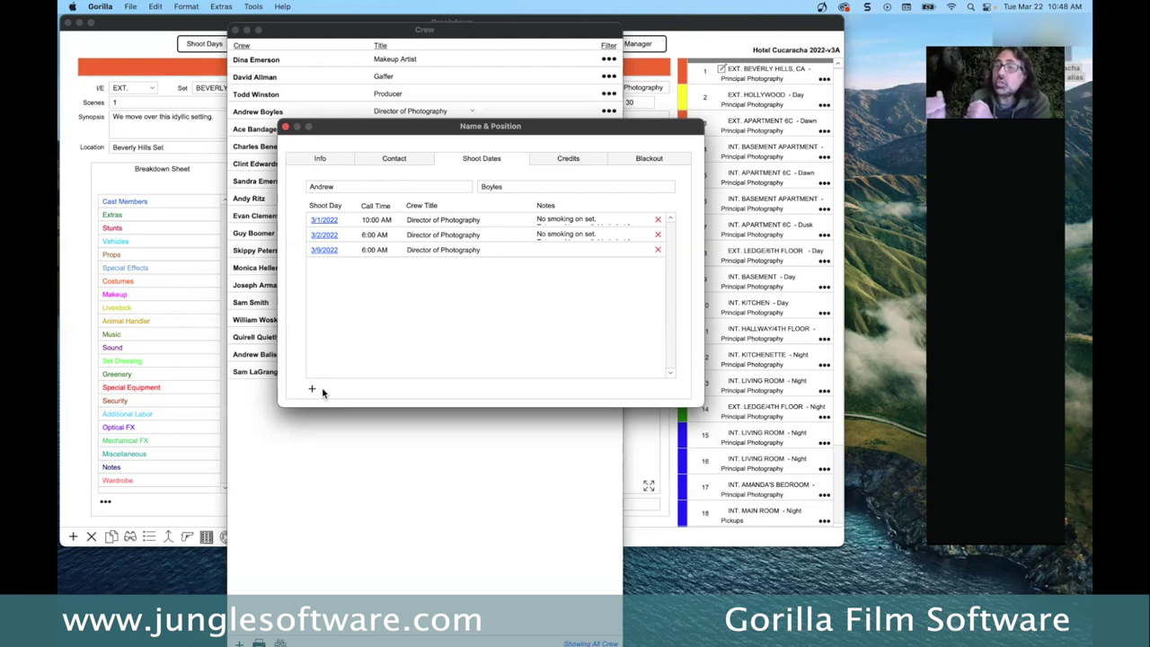
left_click(286, 128)
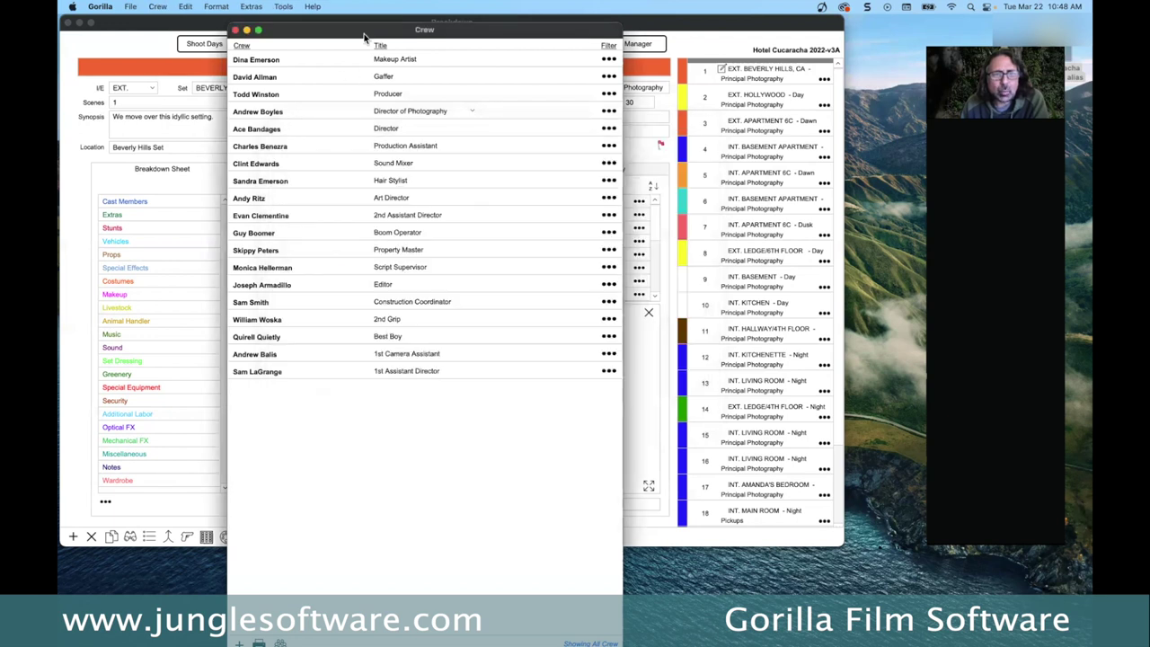
Step: Close the Crew list and open the Element Manager at full size
left_click_drag(367, 40, 360, 43)
left_click(230, 35)
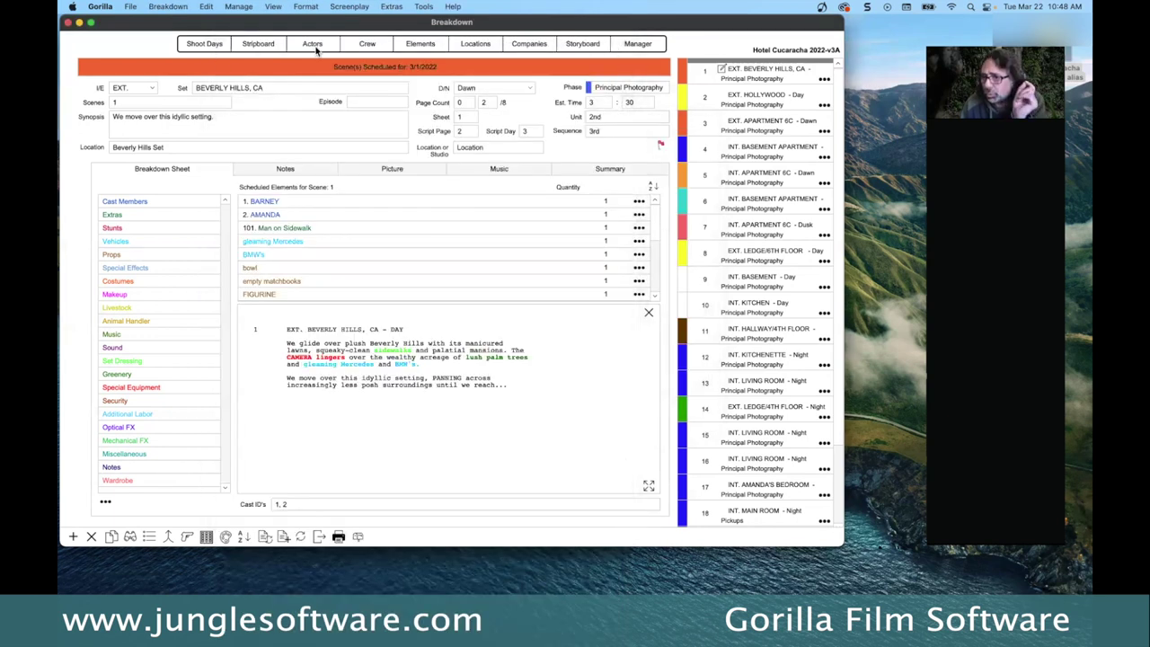
left_click(431, 48)
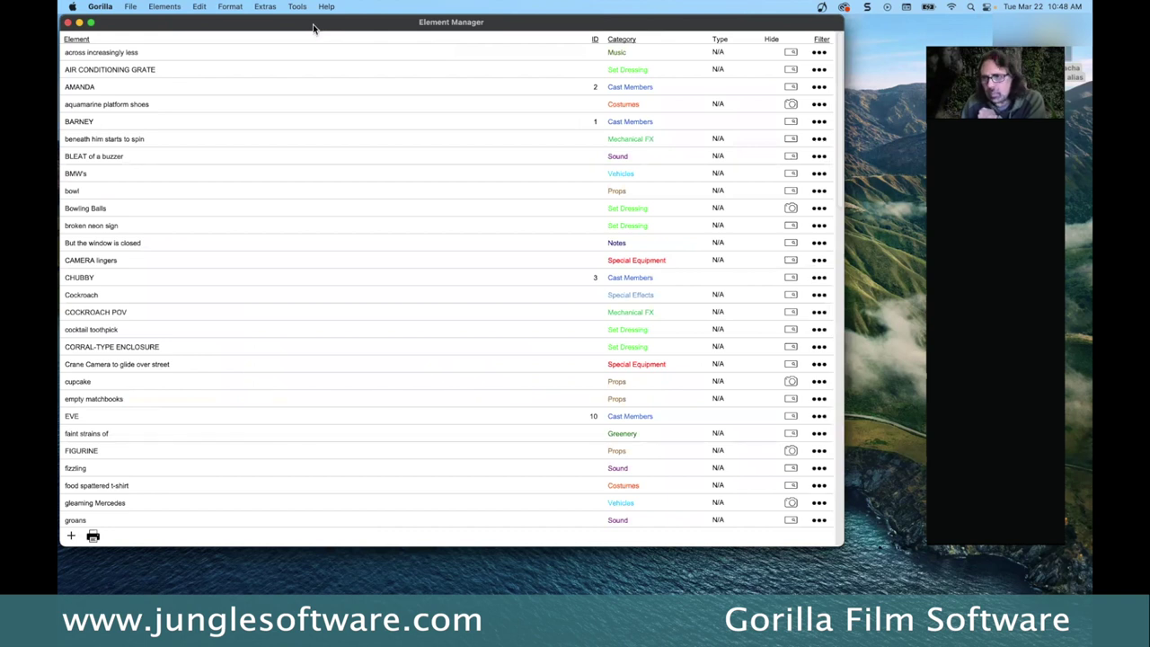
left_click_drag(312, 27, 437, 144)
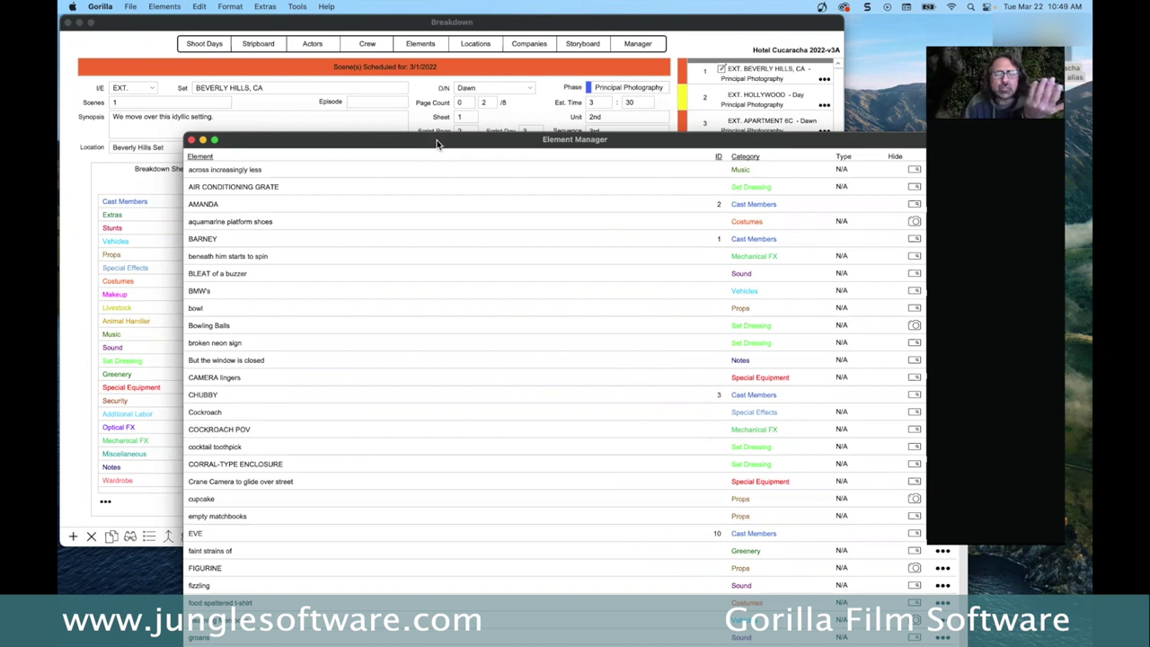
double_click(296, 133)
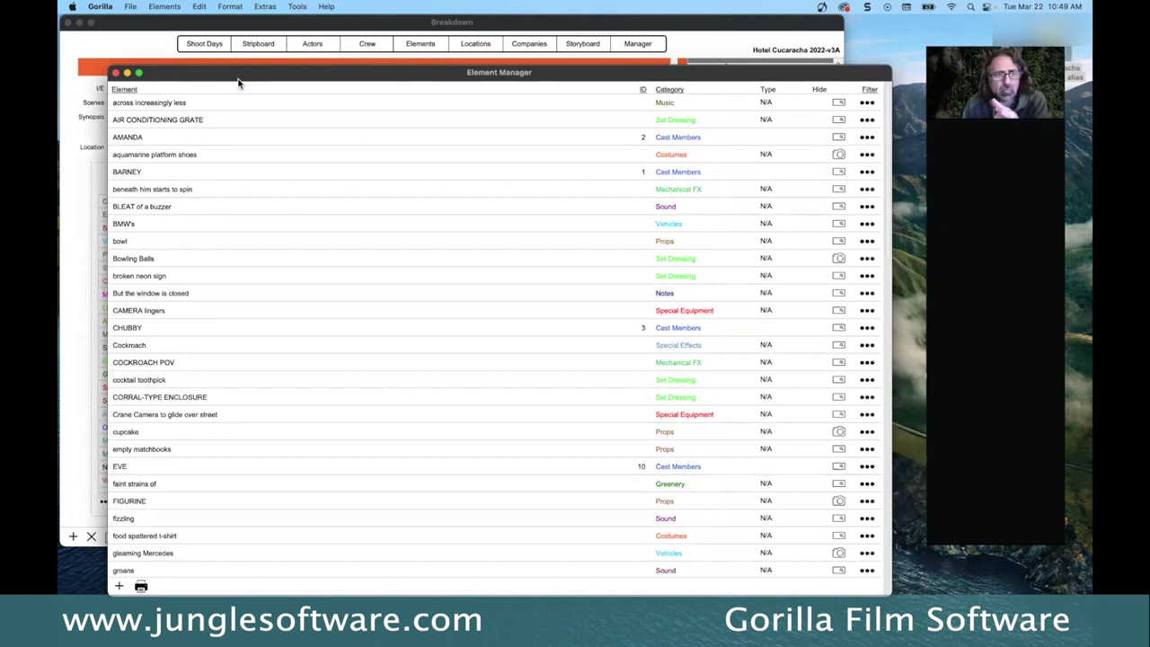
Step: Filter the elements to Cast Members, then Props, then Costumes
left_click(871, 89)
left_click(770, 126)
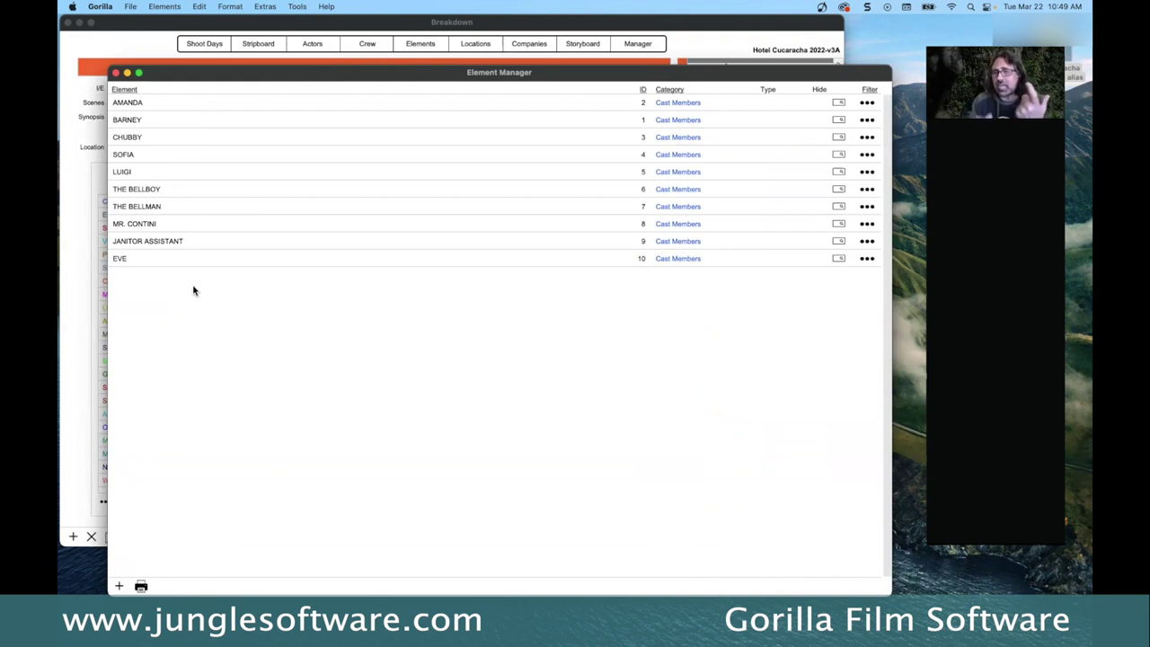
left_click(869, 92)
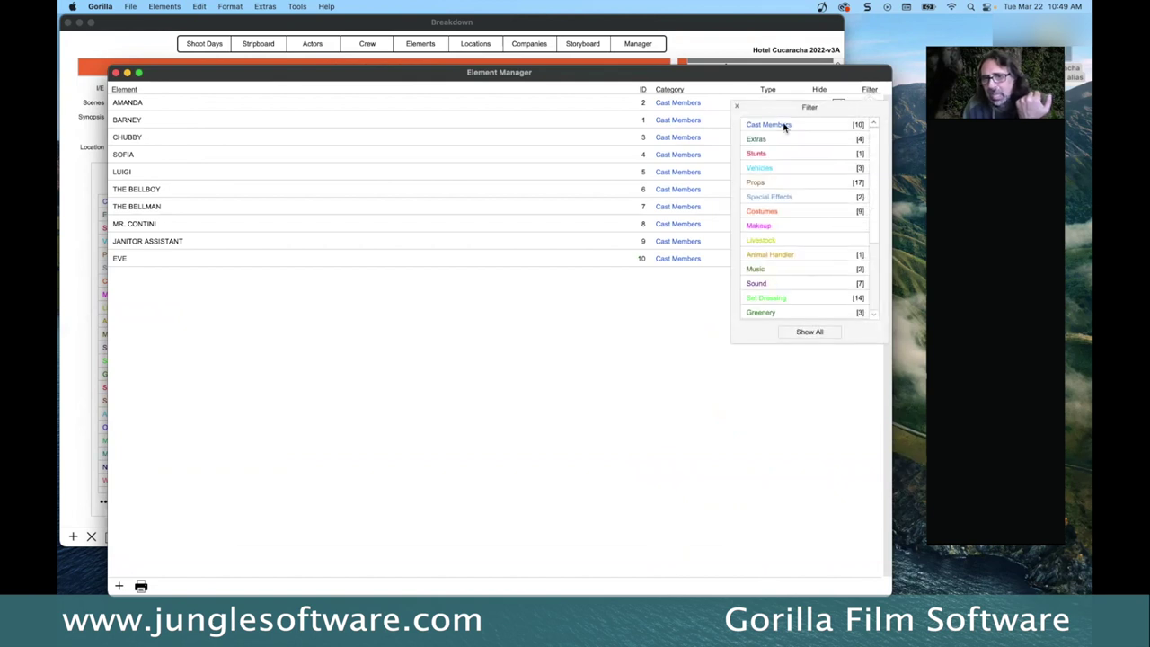
left_click(756, 183)
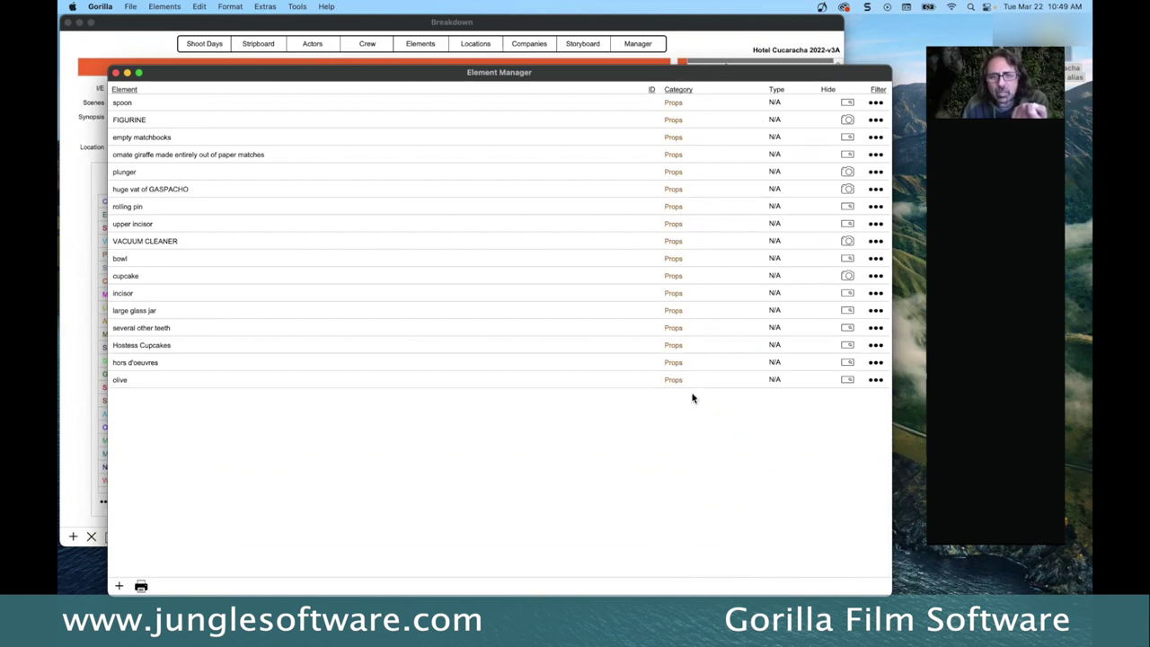
left_click(878, 90)
left_click(778, 212)
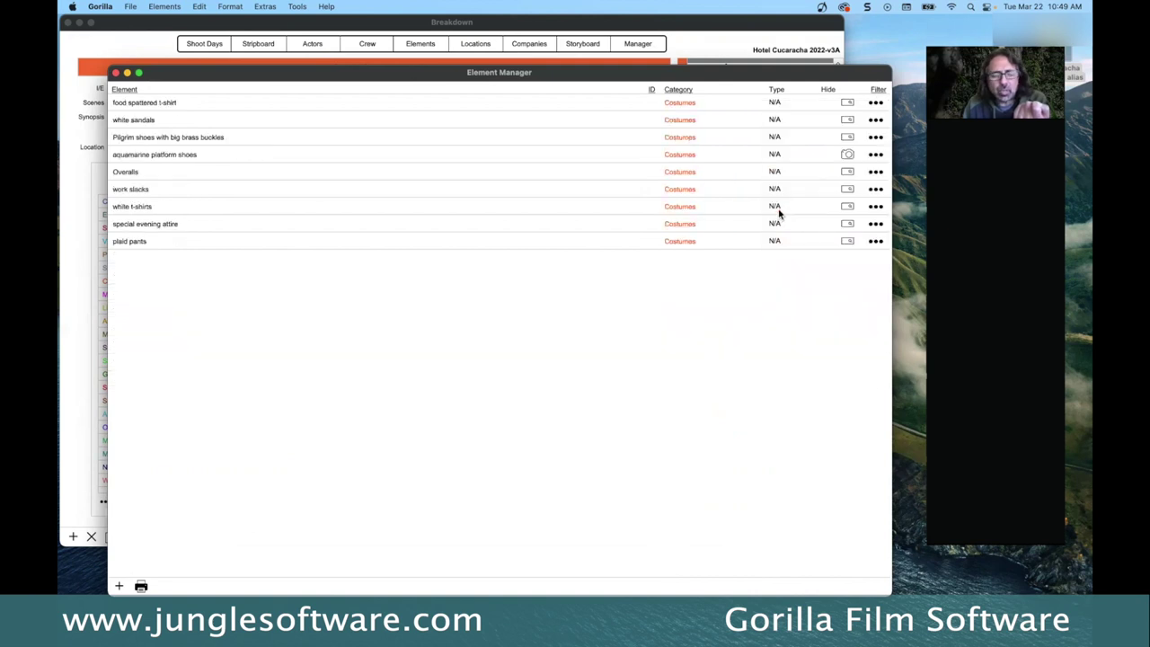
left_click_drag(413, 70, 409, 56)
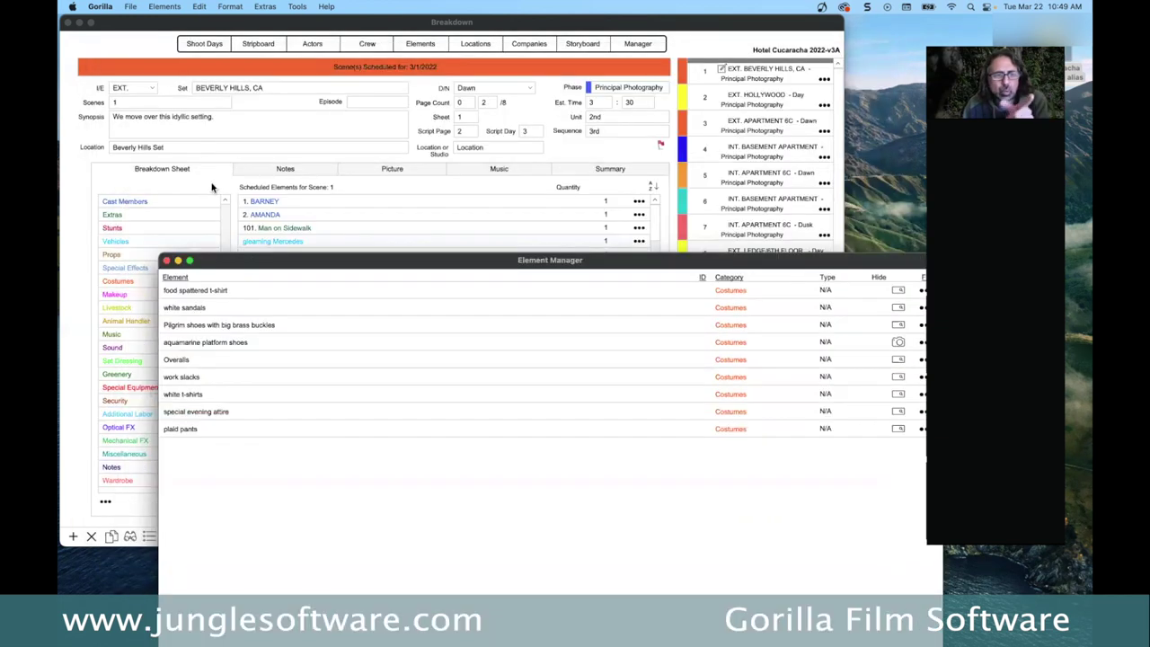
left_click(212, 182)
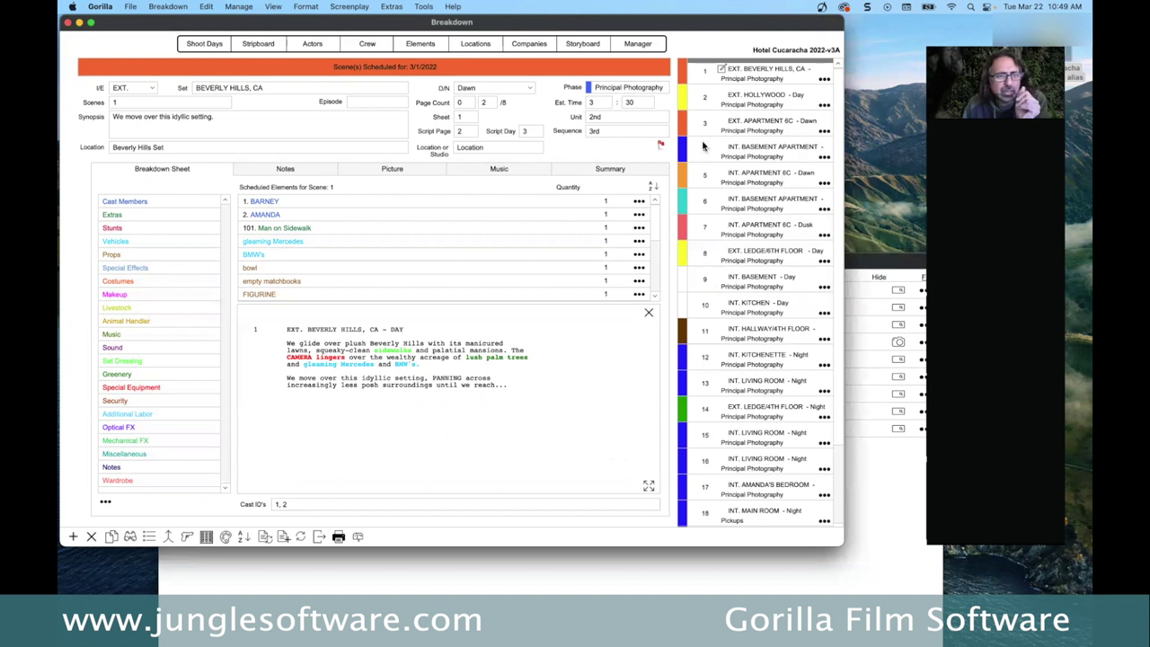
Step: Create a Costumes element 'pink scarf' and add it to scene 1's breakdown
double_click(124, 283)
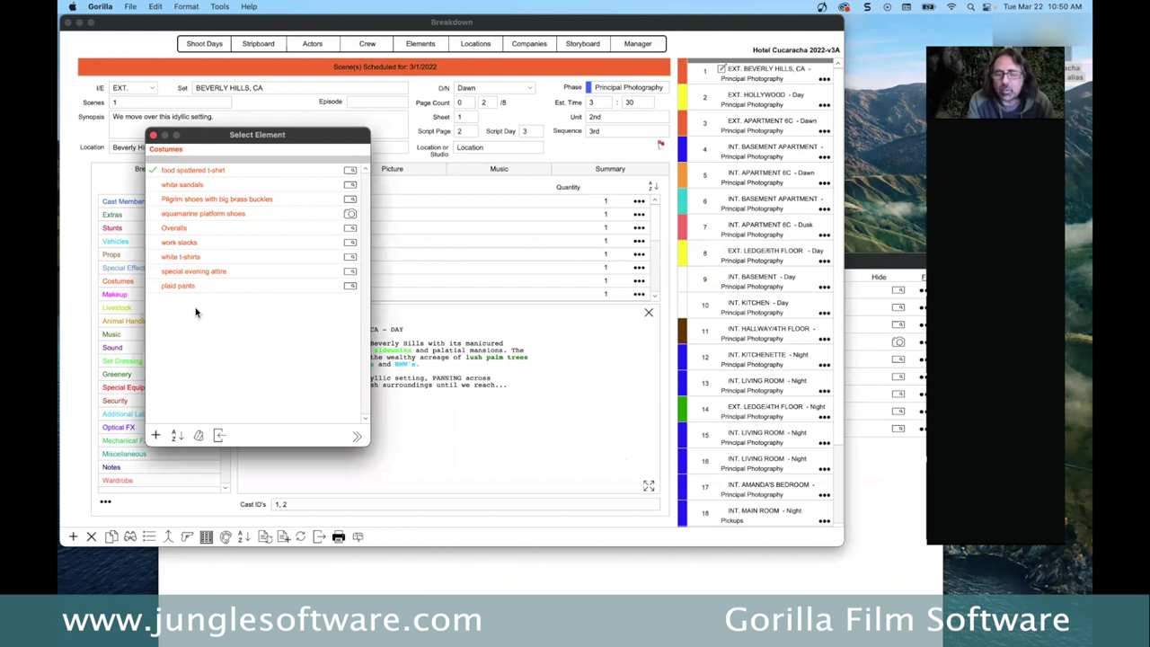
left_click(156, 436)
type("pi")
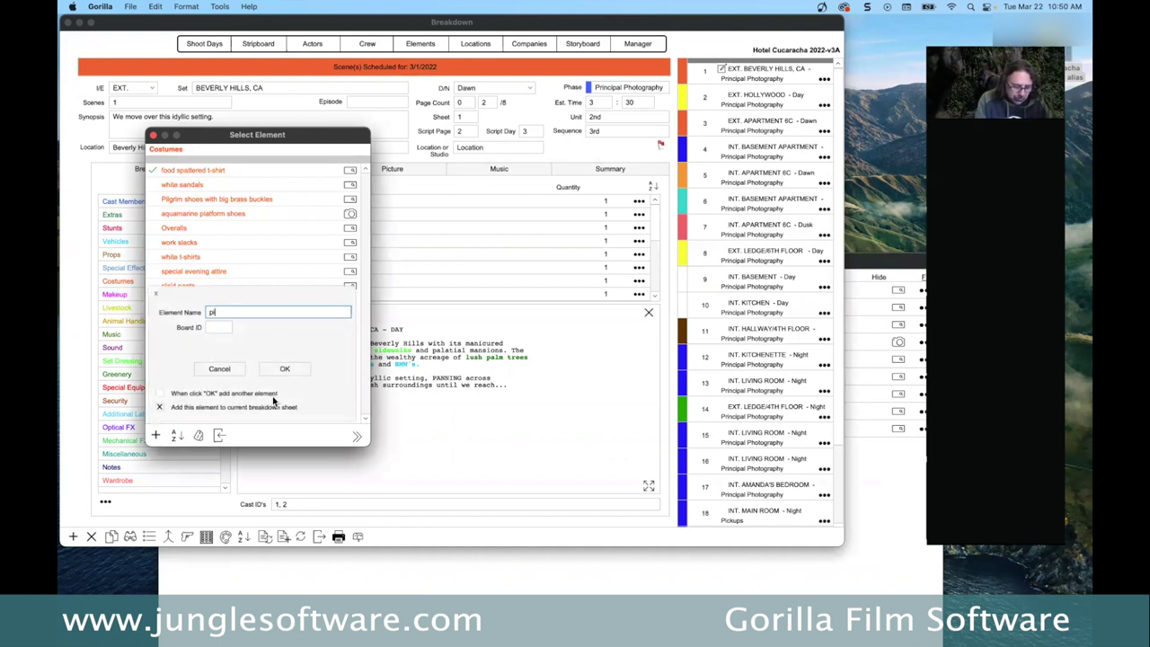
type("nk scarf")
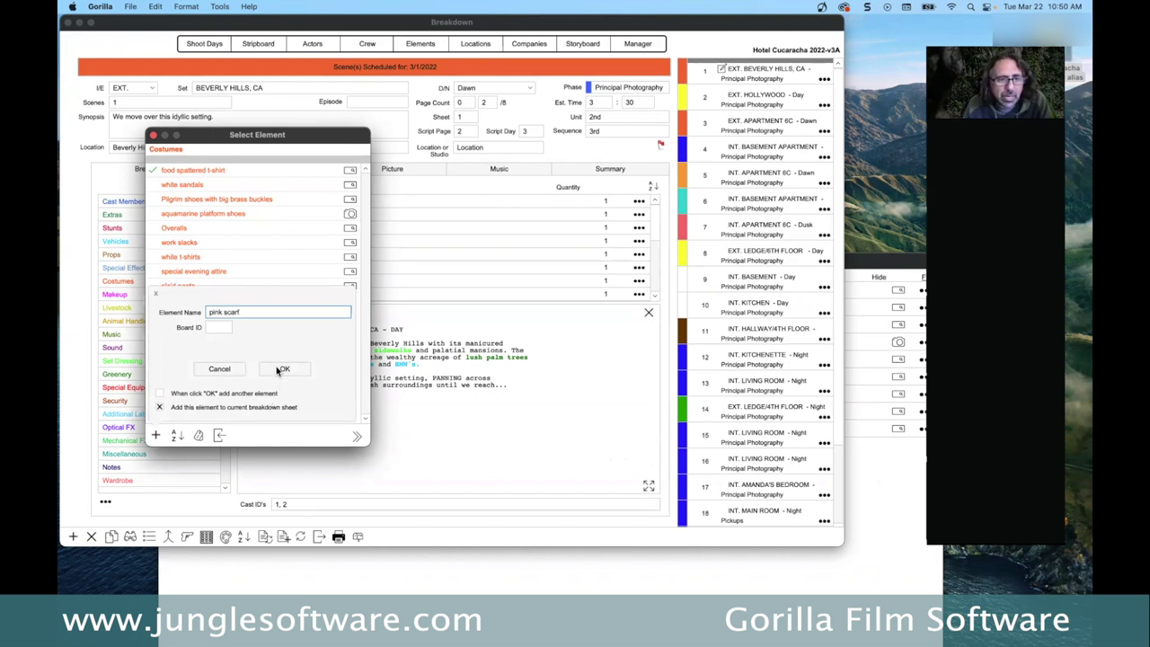
left_click(281, 370)
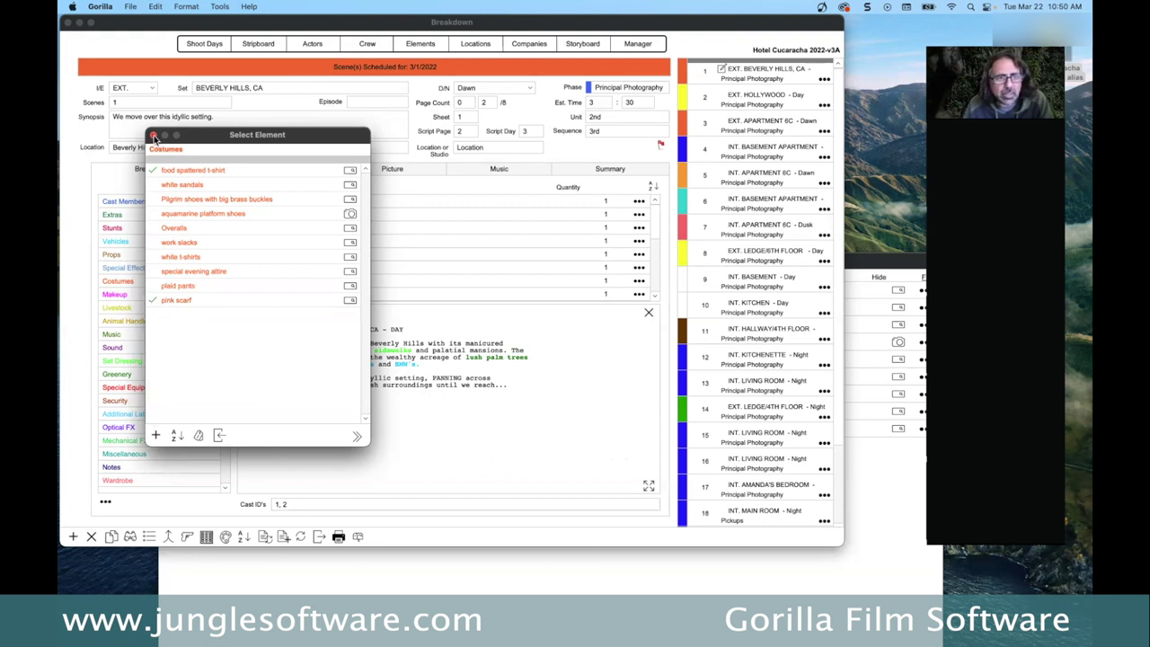
left_click(154, 136)
scroll(289, 245, "down", 5)
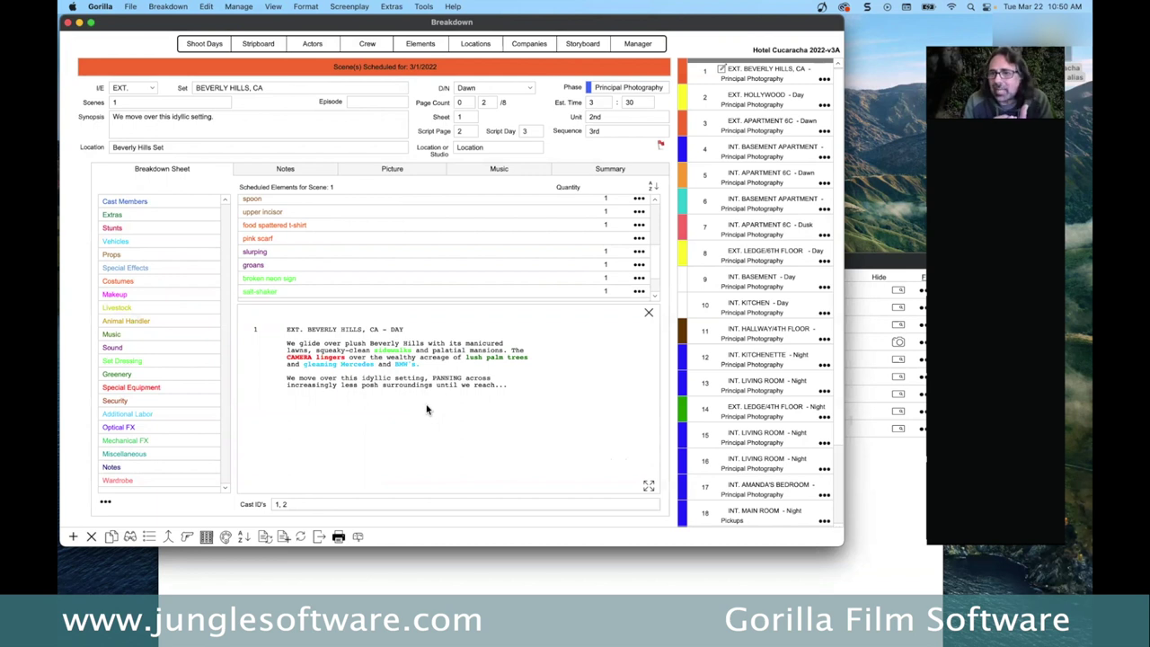
Step: Turn on Tags Mode in Final Draft 12's script, then return to Gorilla
key("super+Tab")
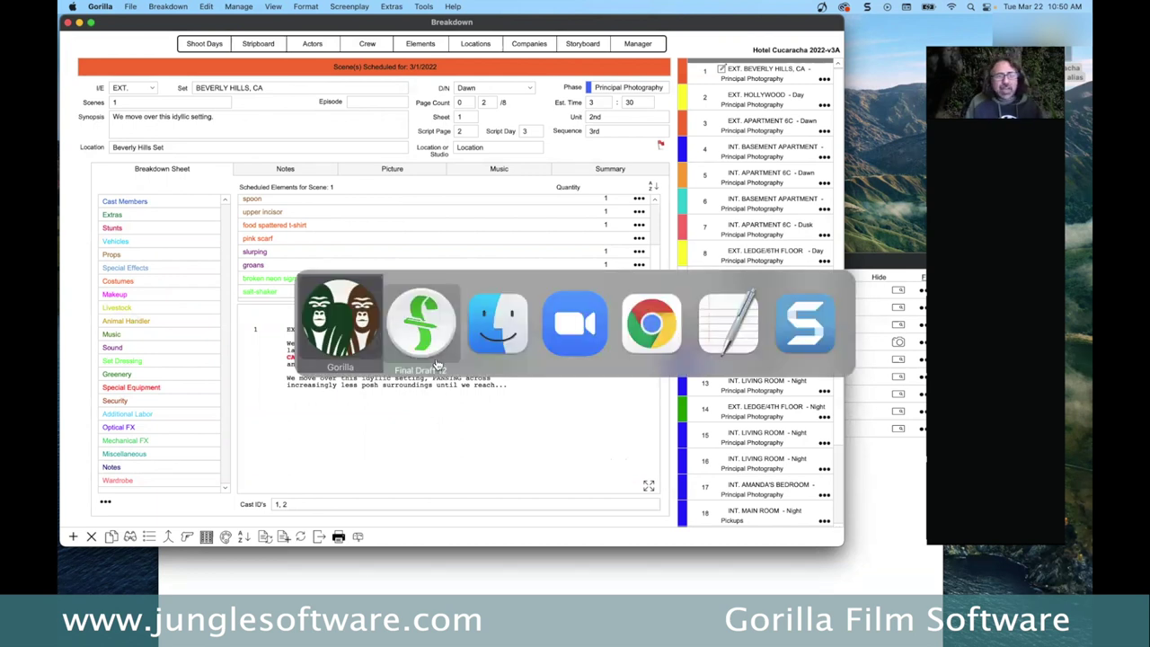
left_click(410, 6)
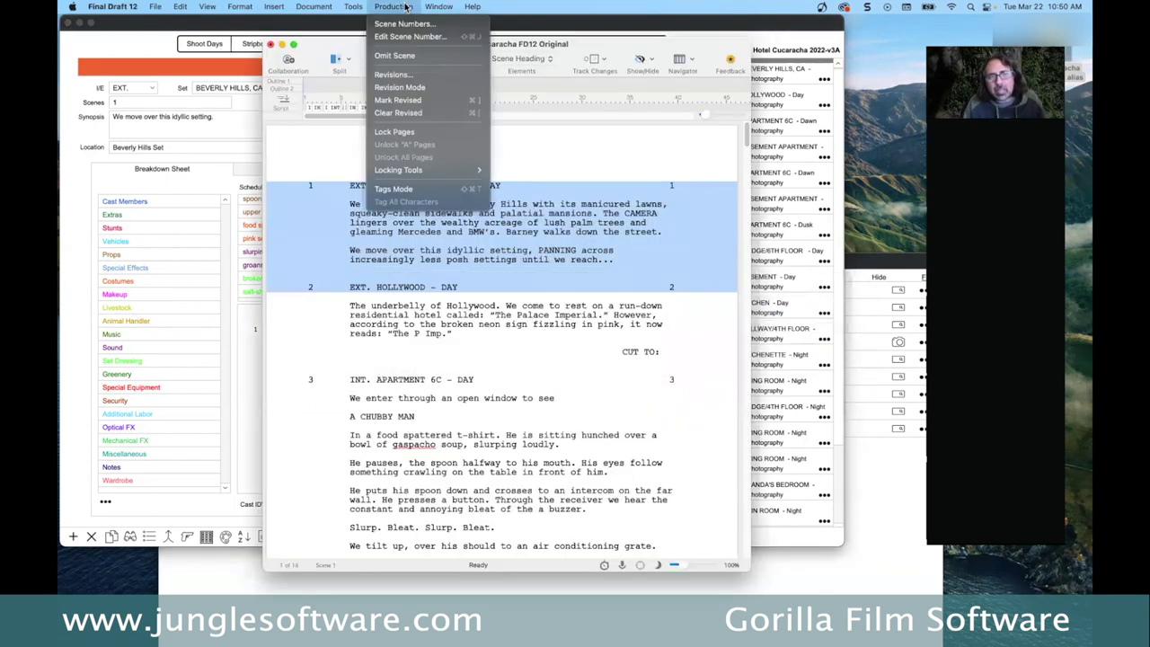
left_click(418, 239)
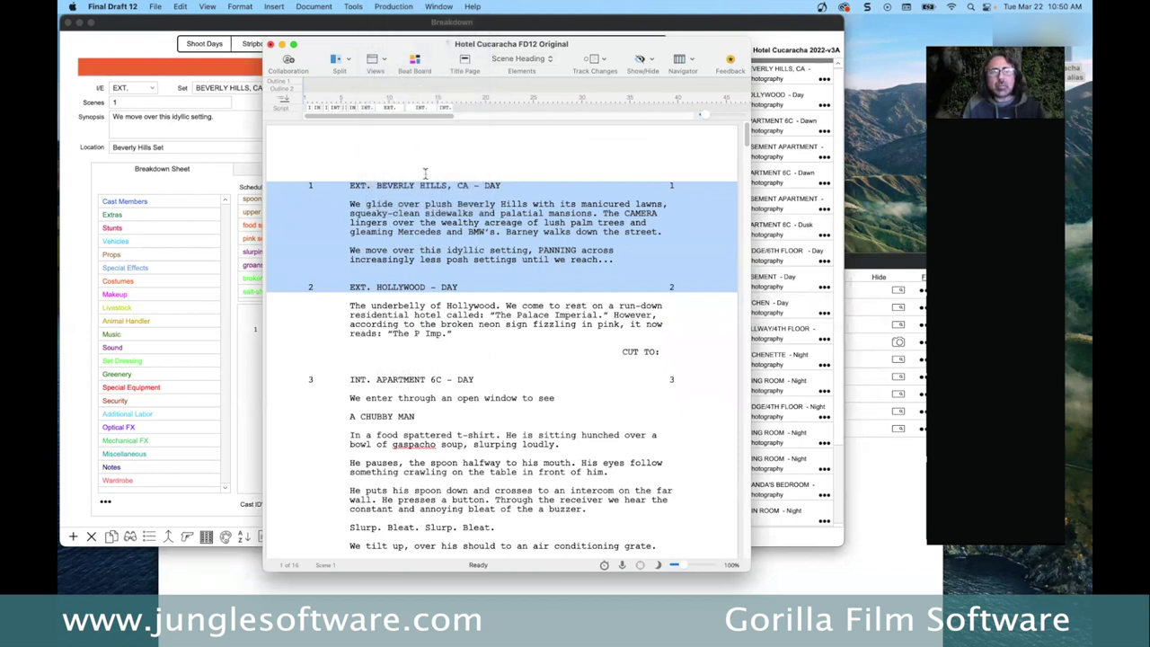
left_click(425, 174)
left_click(394, 6)
left_click(406, 190)
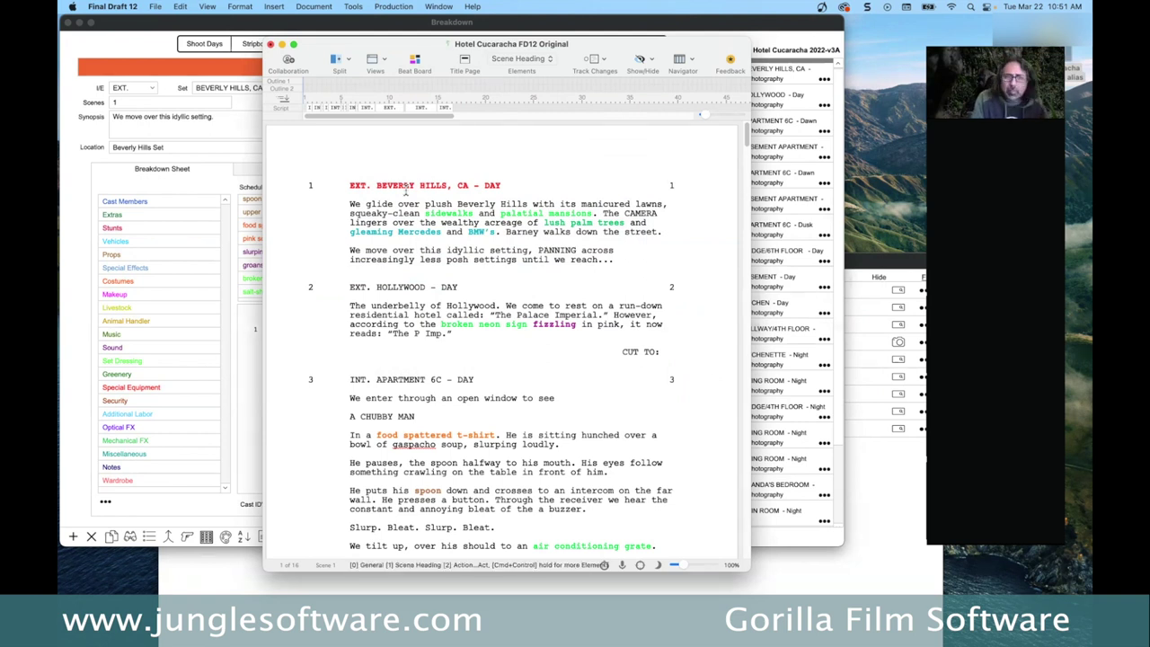
key("super+h")
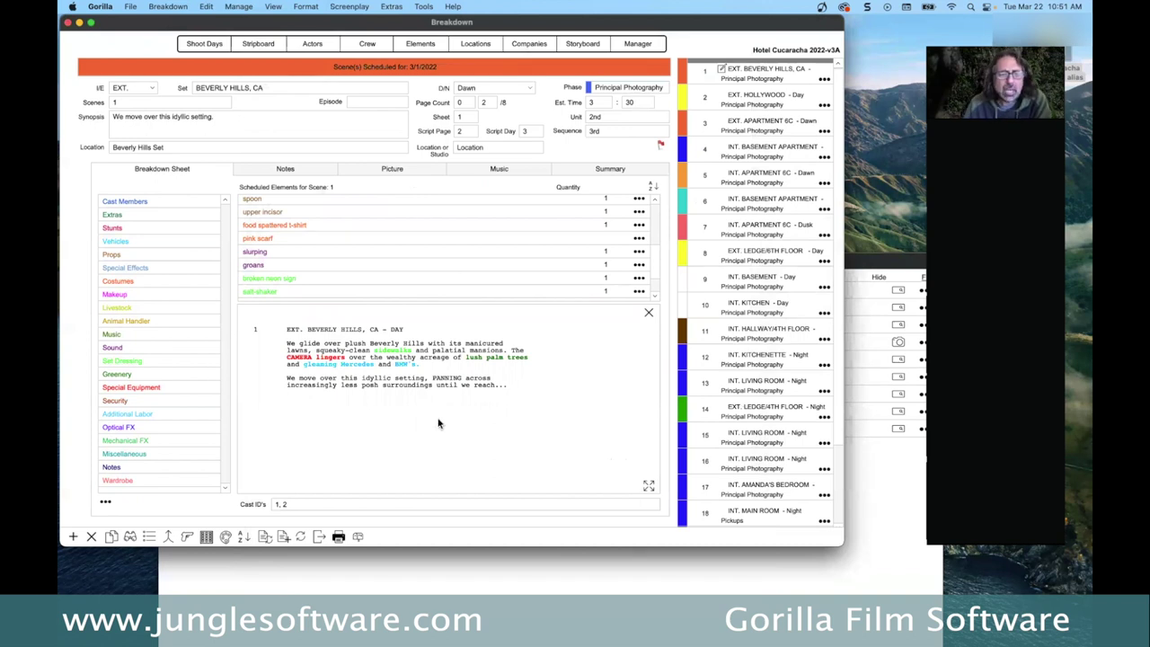
Step: Filter the Element Manager to Show All, then Costumes showing pink scarf, and close it
key("super+e")
double_click(402, 261)
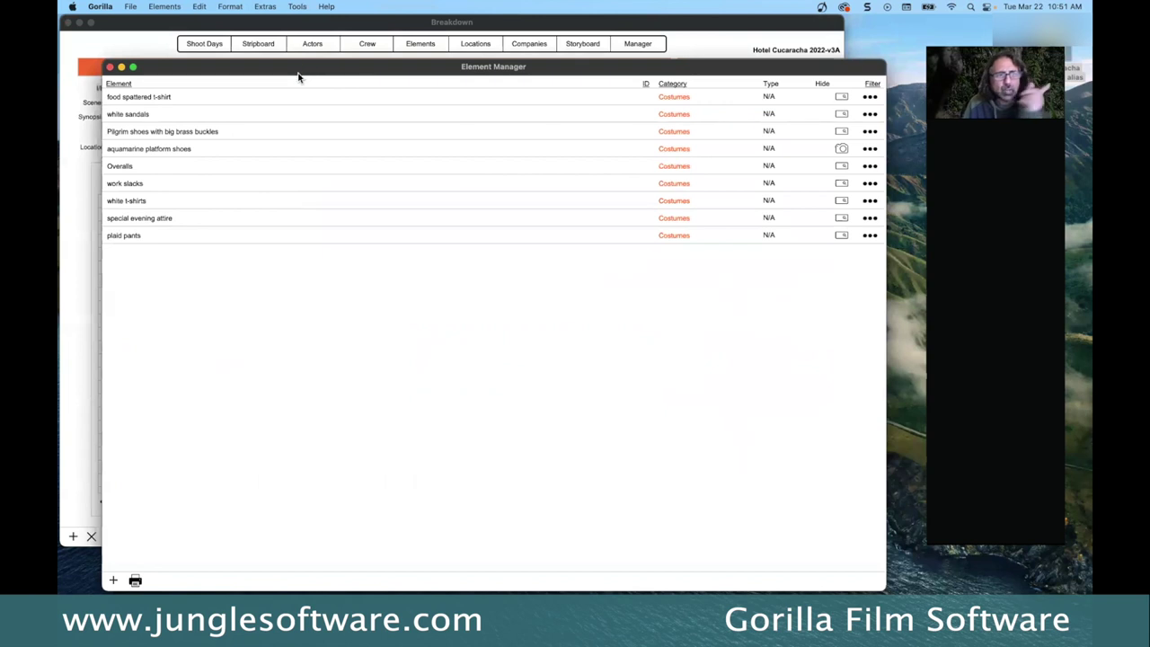
left_click(871, 83)
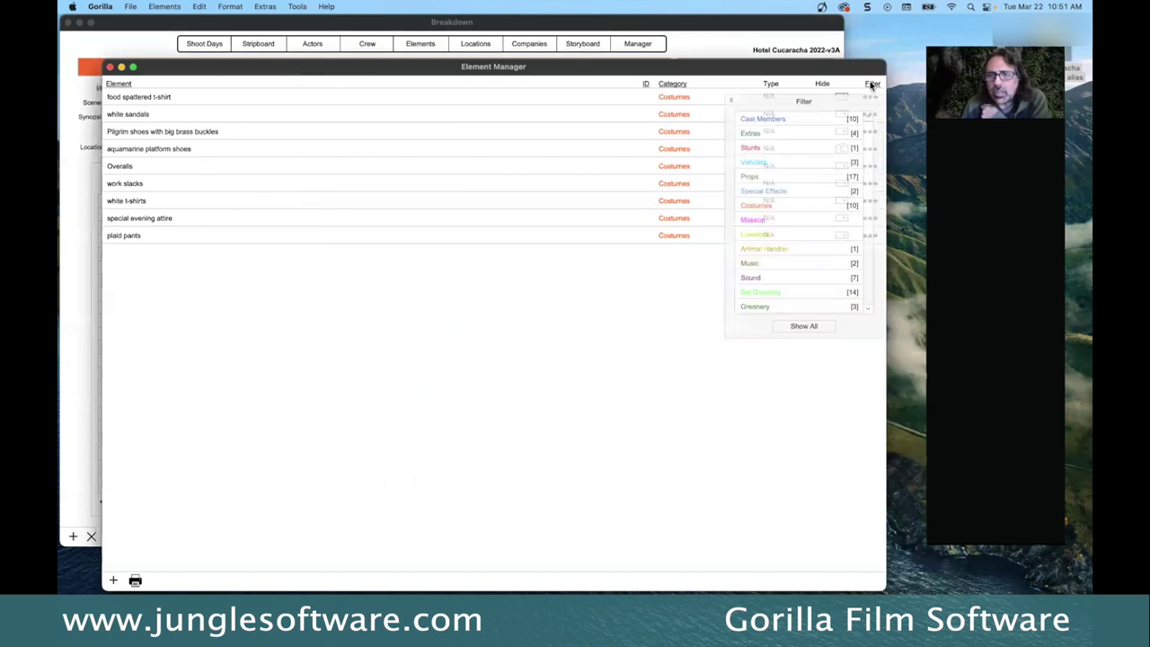
left_click(802, 327)
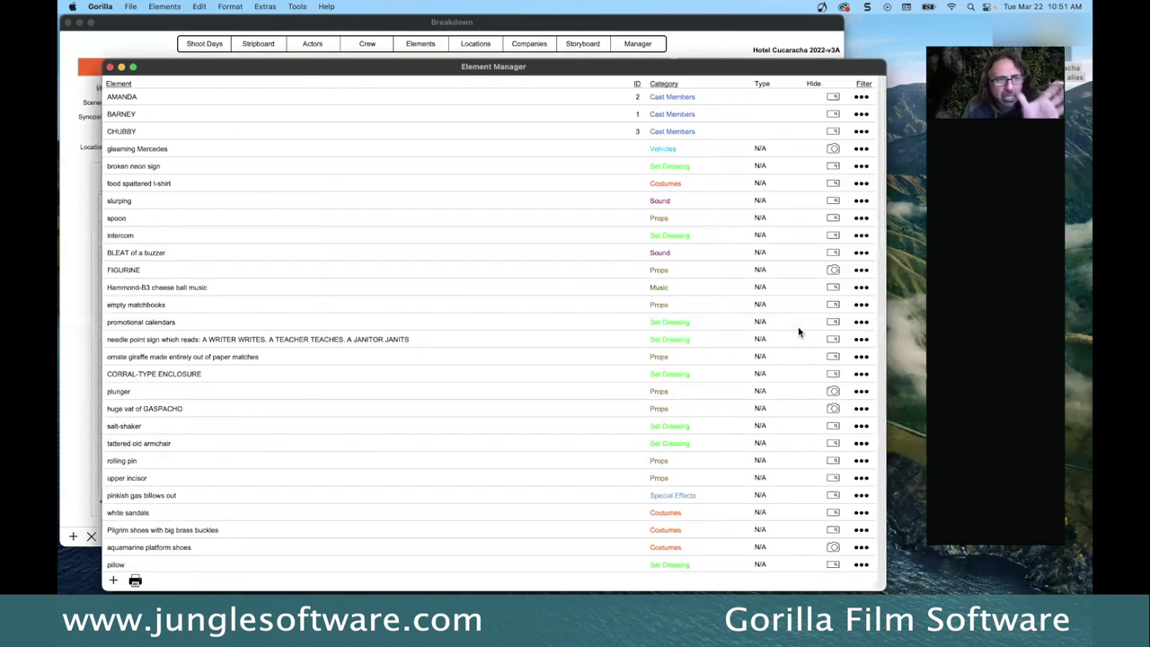
left_click(864, 85)
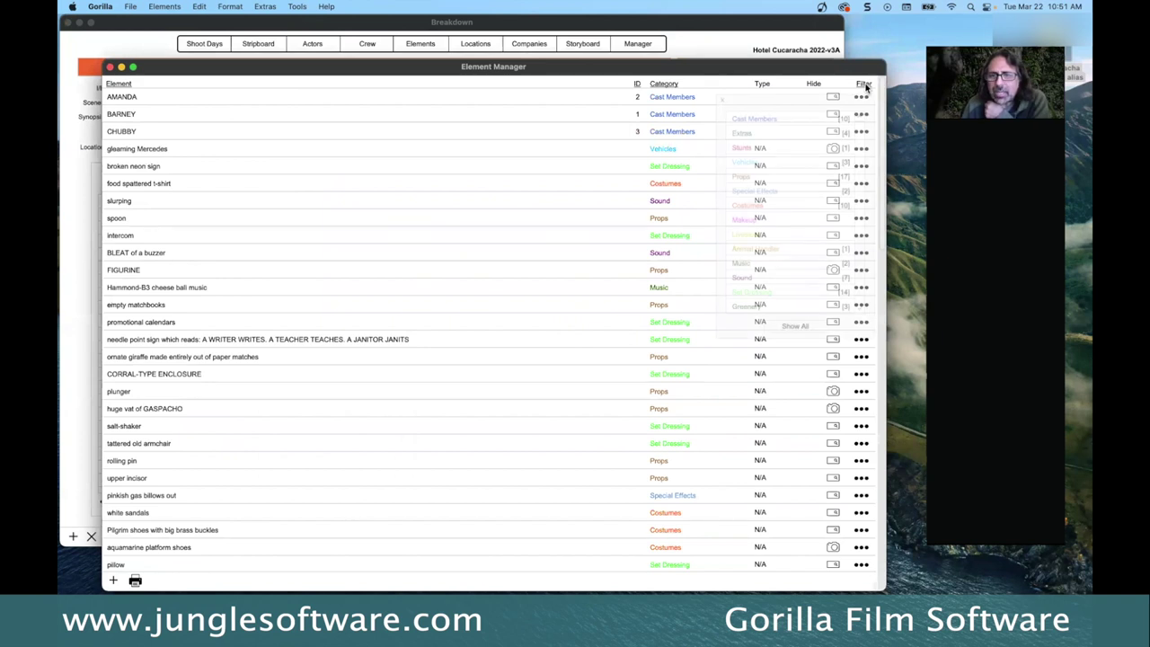
left_click(755, 205)
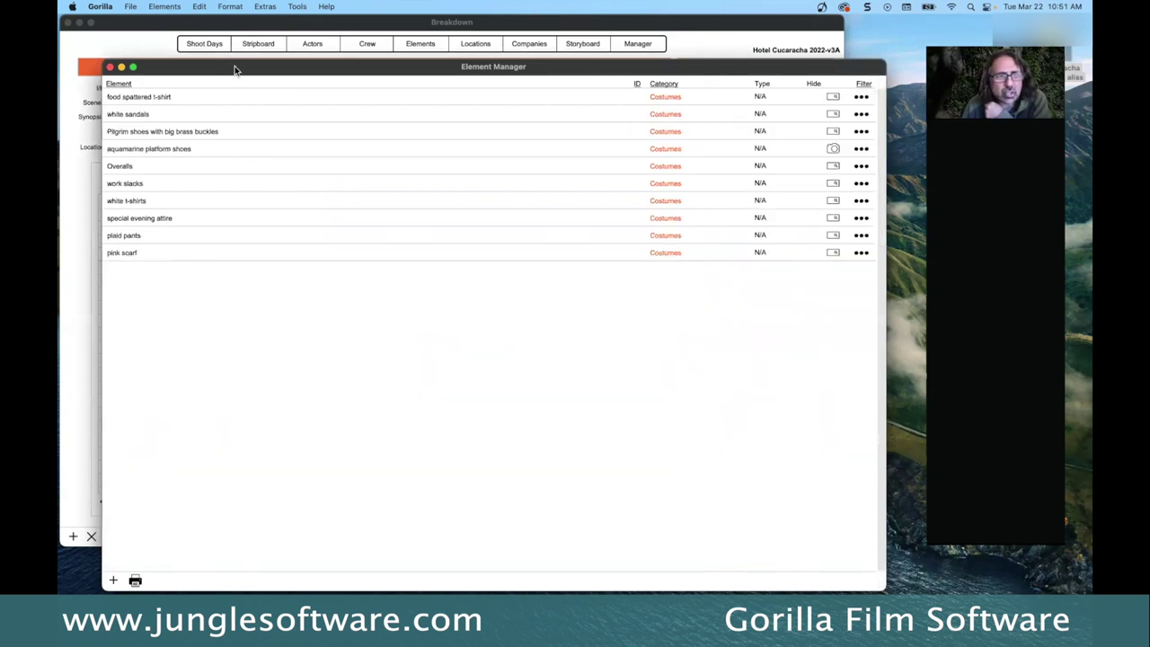
left_click_drag(235, 69, 230, 60)
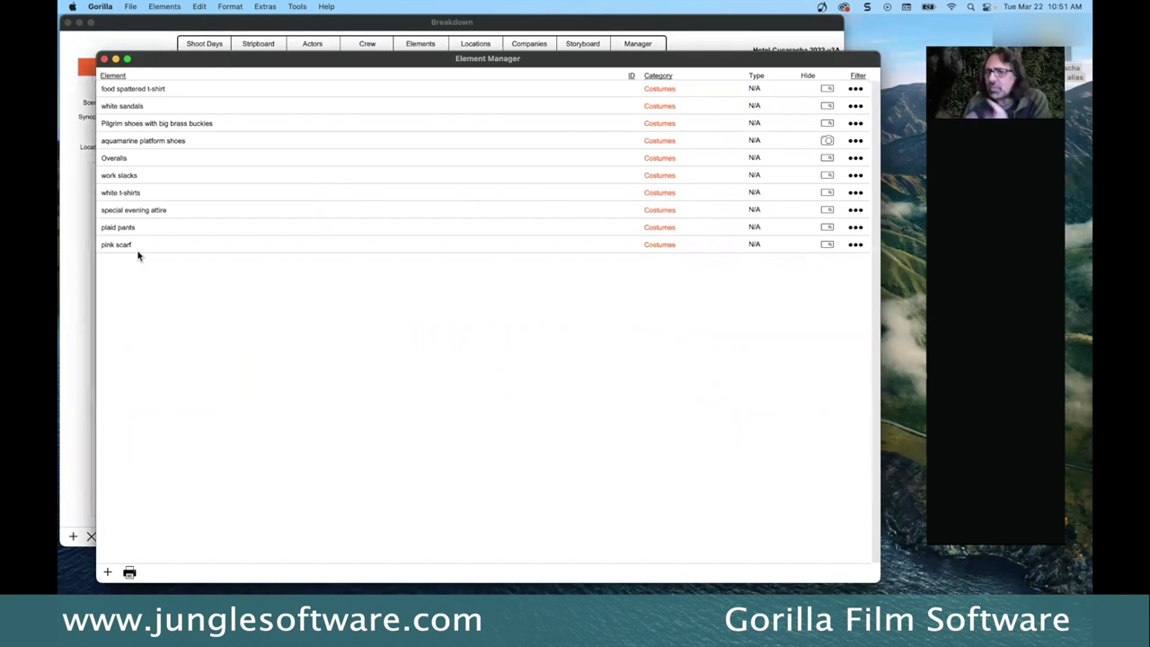
left_click_drag(157, 63, 230, 153)
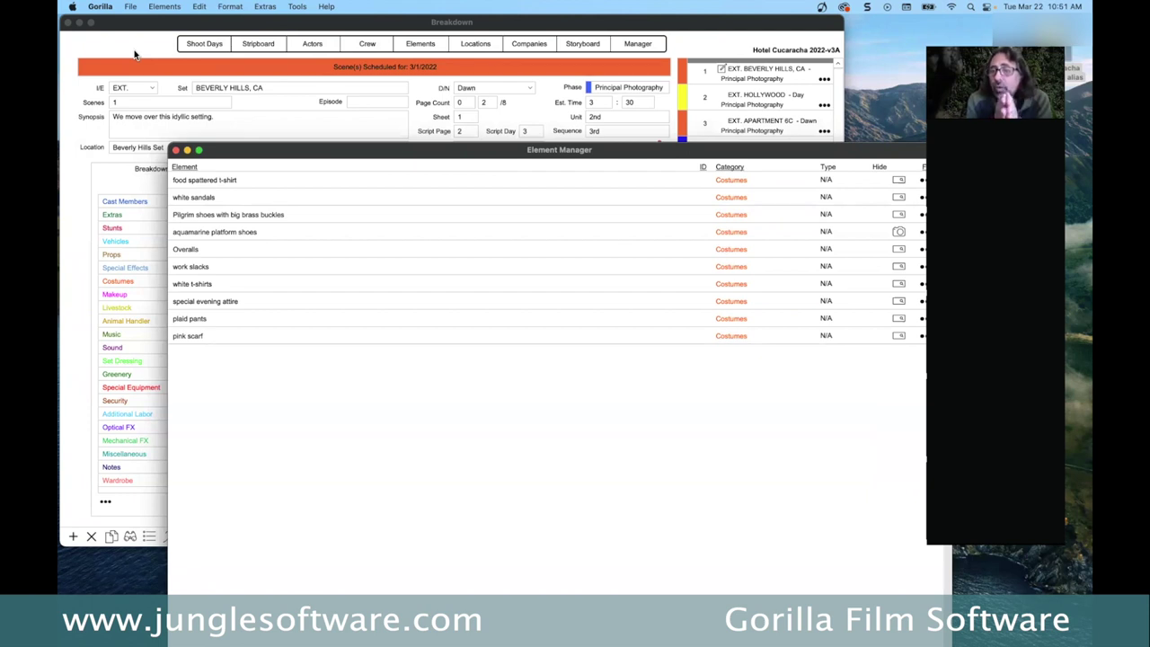
left_click_drag(279, 152, 218, 95)
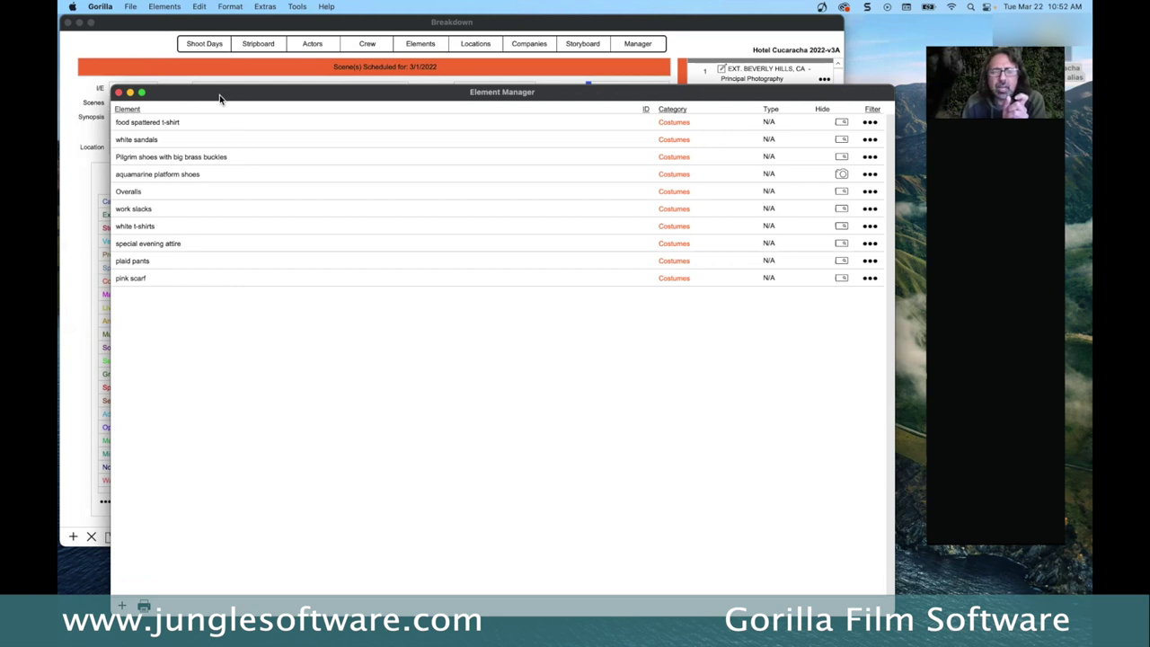
left_click(120, 93)
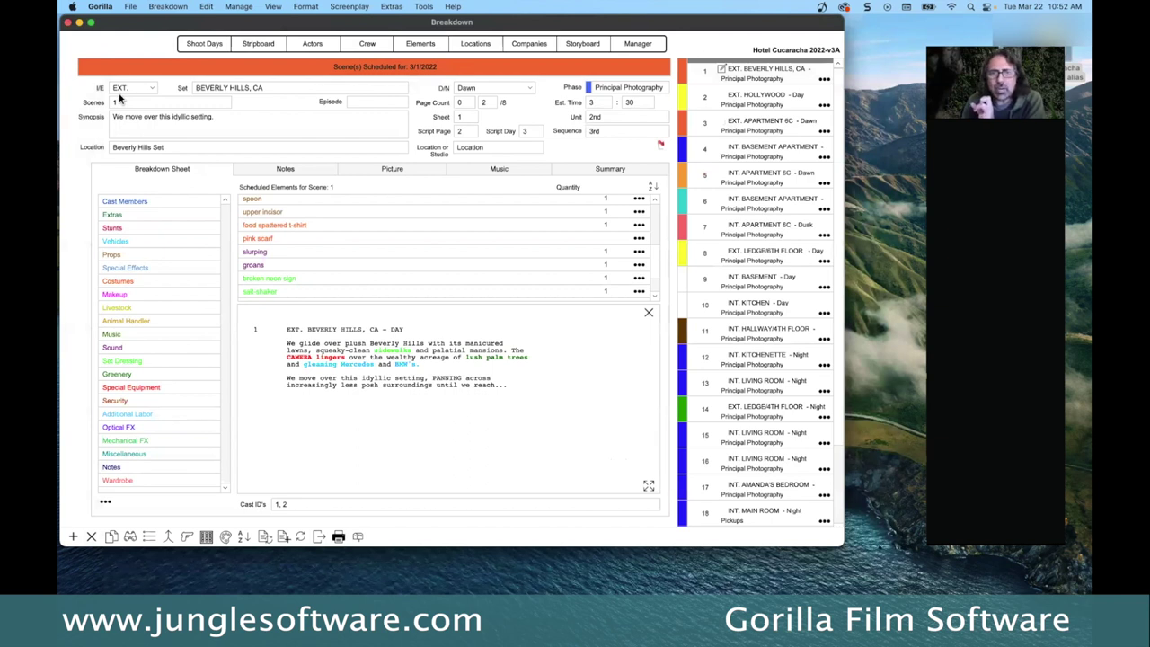
Step: Open the Sound Mixer's name and position details from the crew list and view the blackout dates
left_click(367, 45)
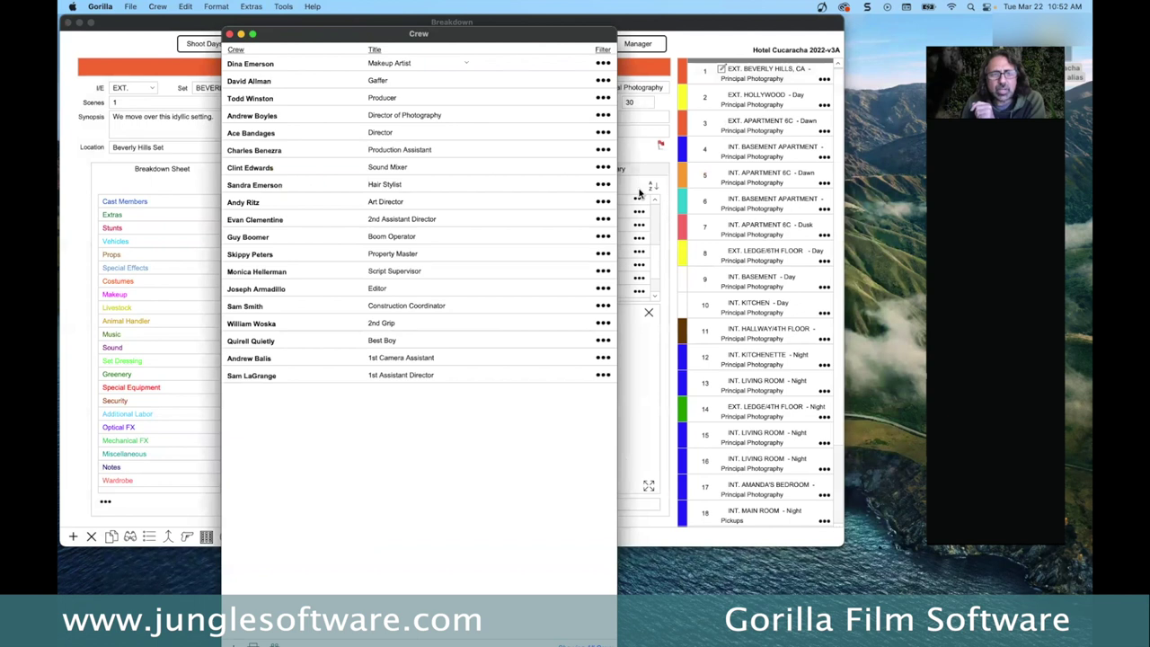
left_click(603, 169)
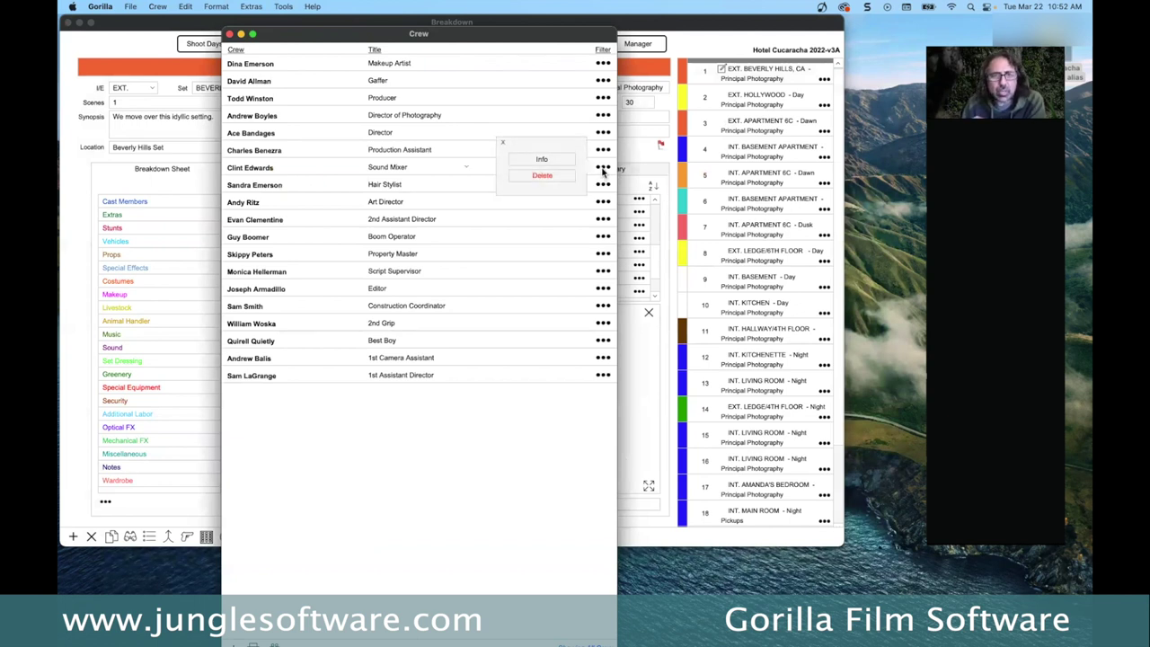
left_click(543, 159)
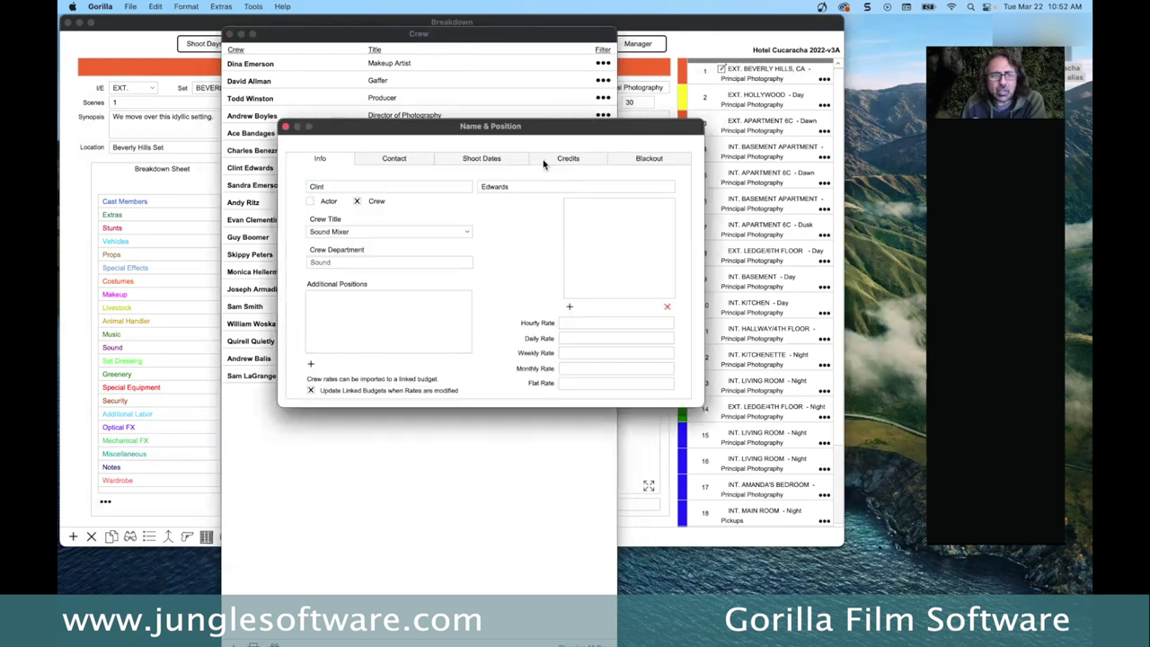
left_click(650, 159)
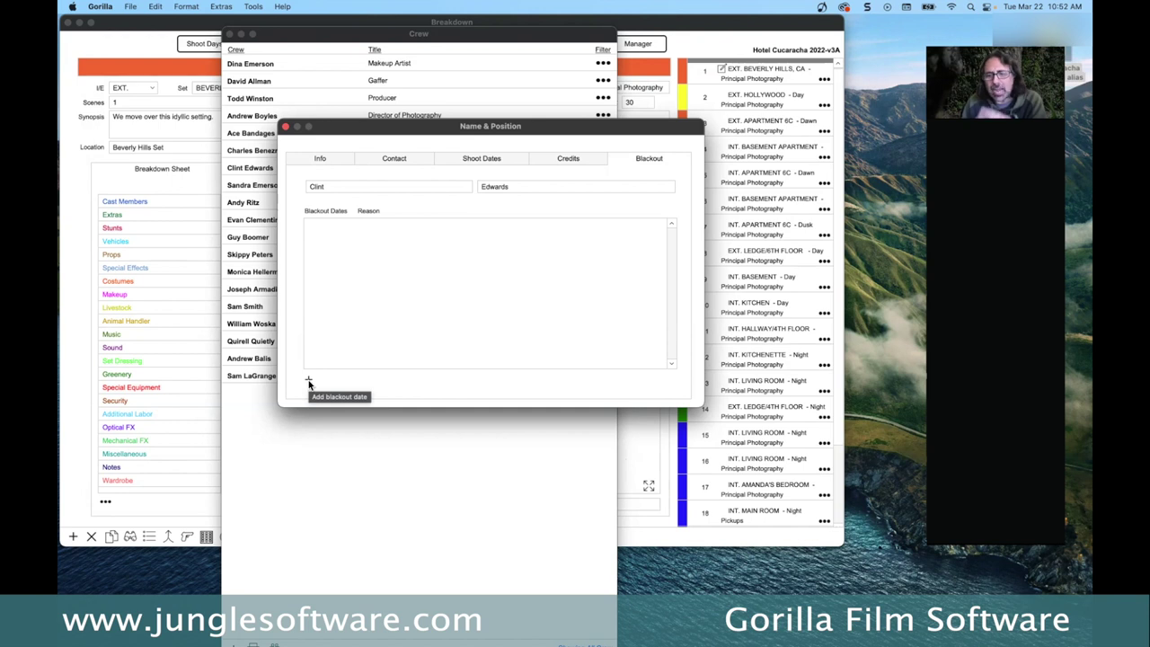
Step: Close the crew member's details and open Extras > Training Videos > Scheduling
left_click(286, 126)
left_click(251, 7)
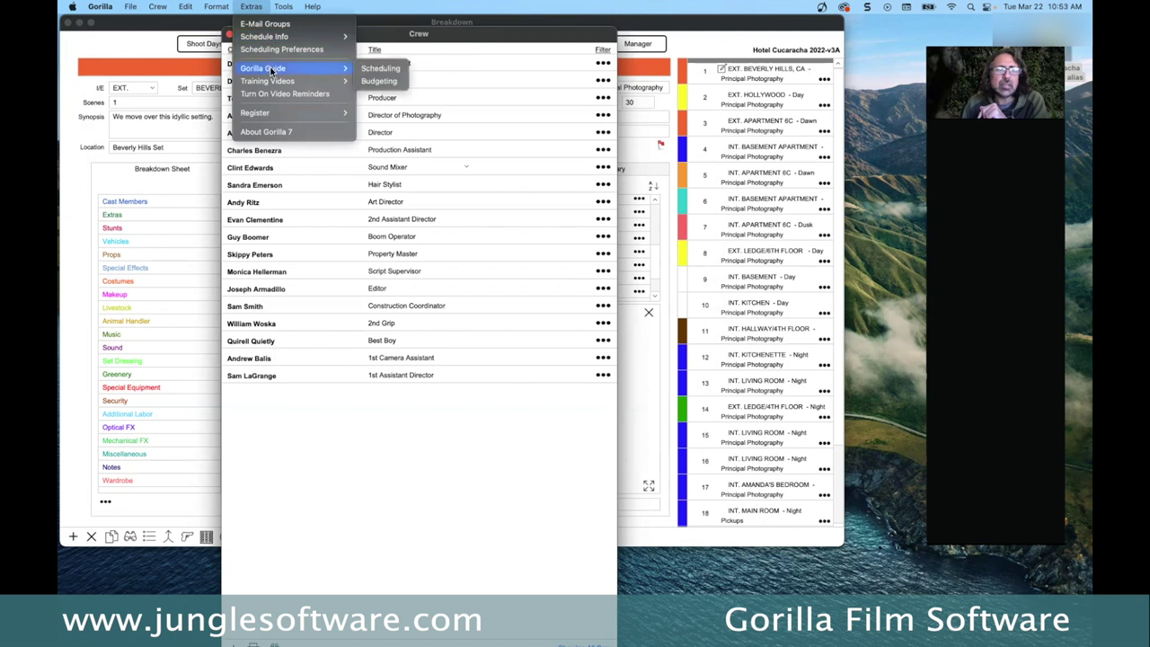
left_click(377, 81)
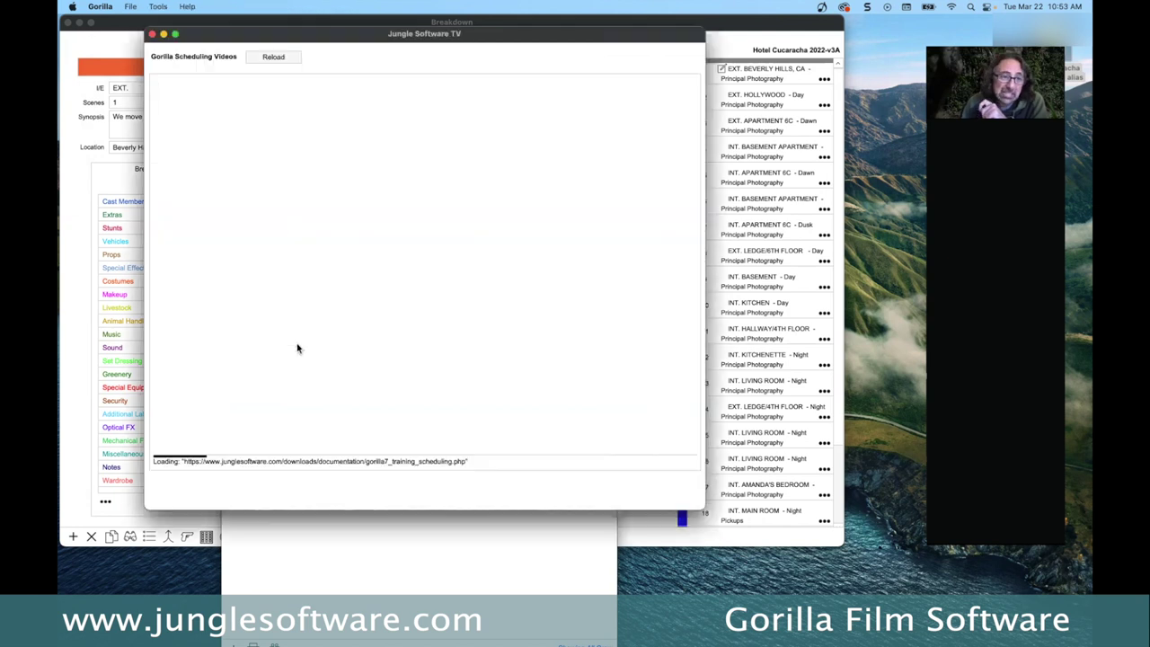
Step: Scroll the training videos, close that window and the Crew list, then bring Final Draft forward
scroll(291, 377, "down", 3)
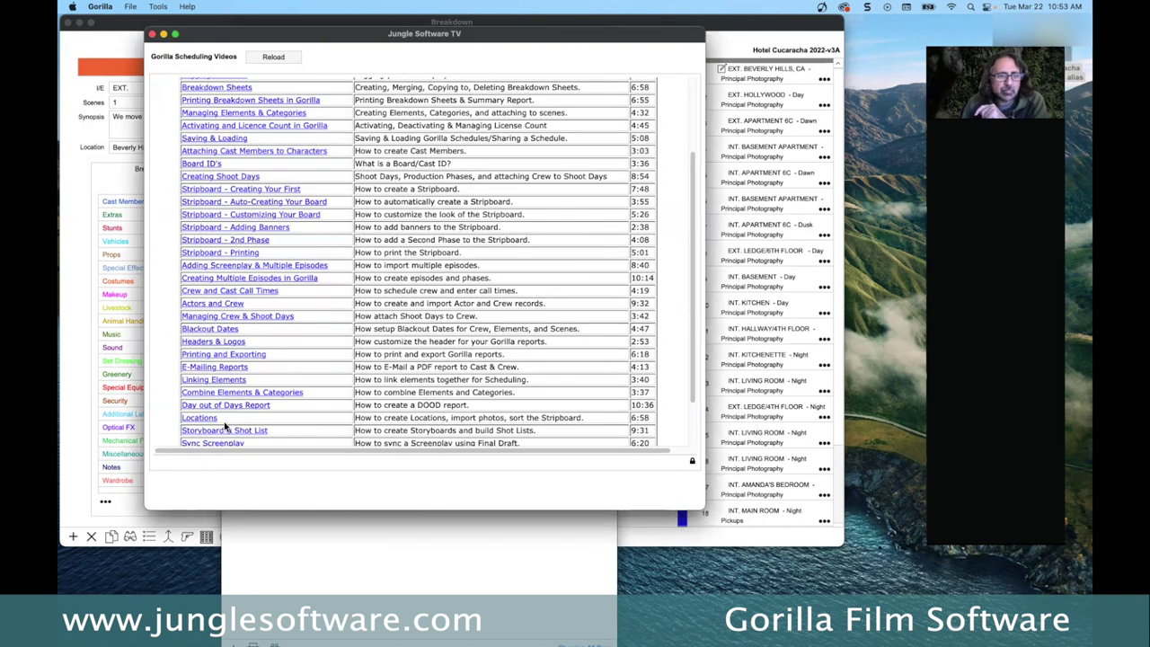
scroll(224, 408, "down", 2)
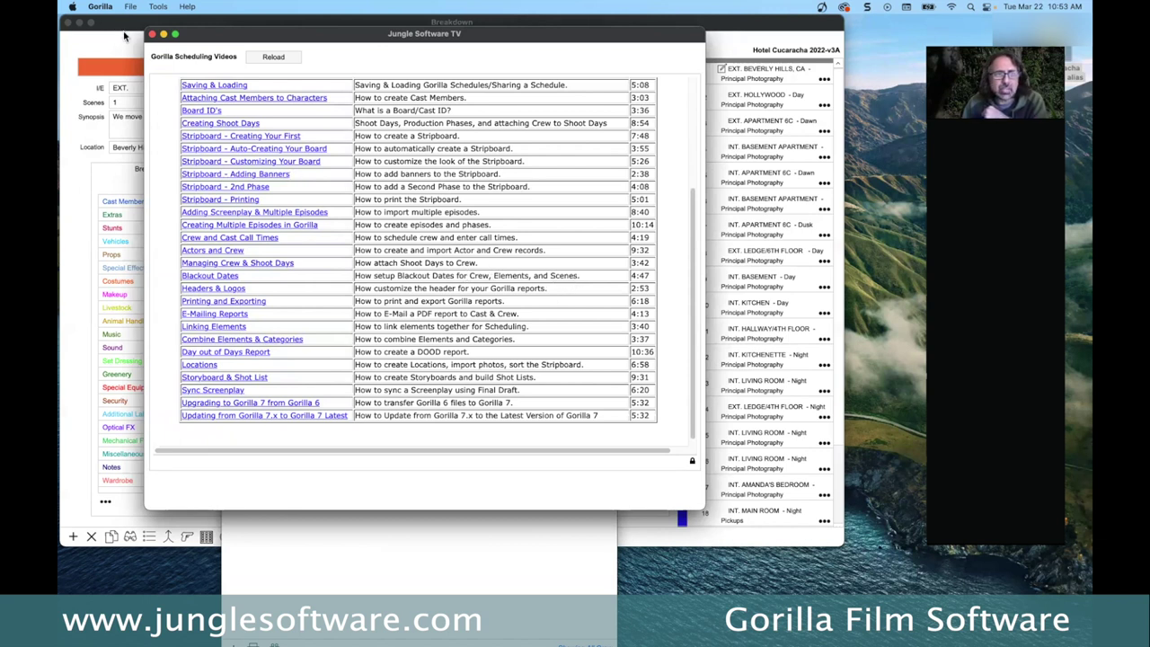
left_click(151, 33)
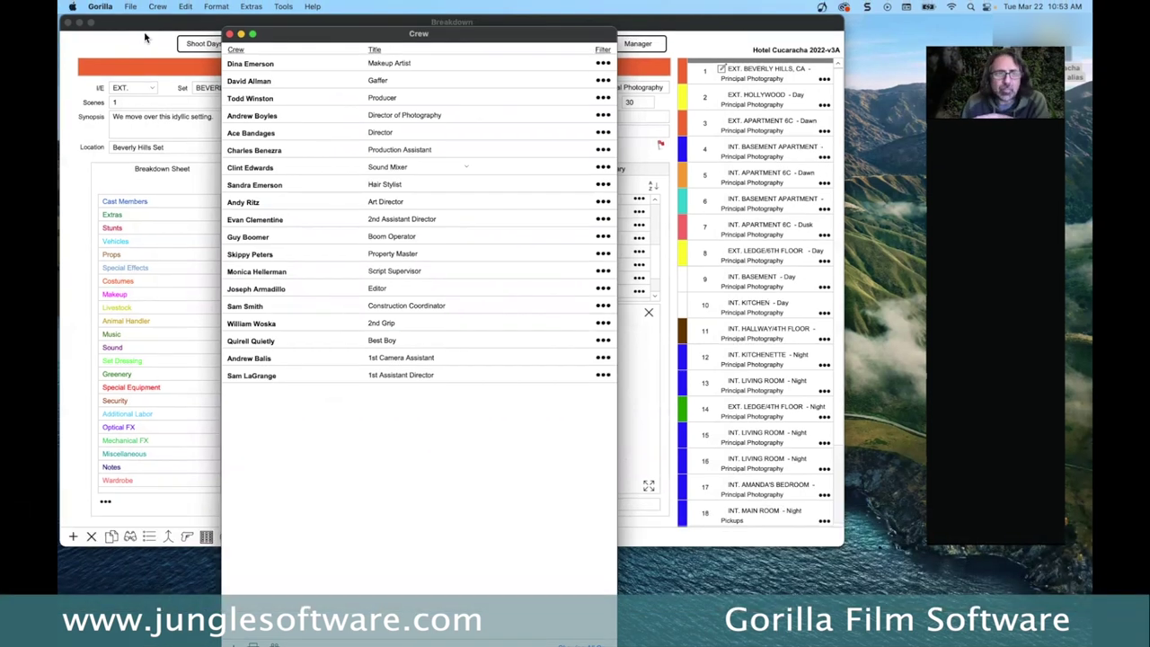
left_click(229, 34)
key("super+Tab")
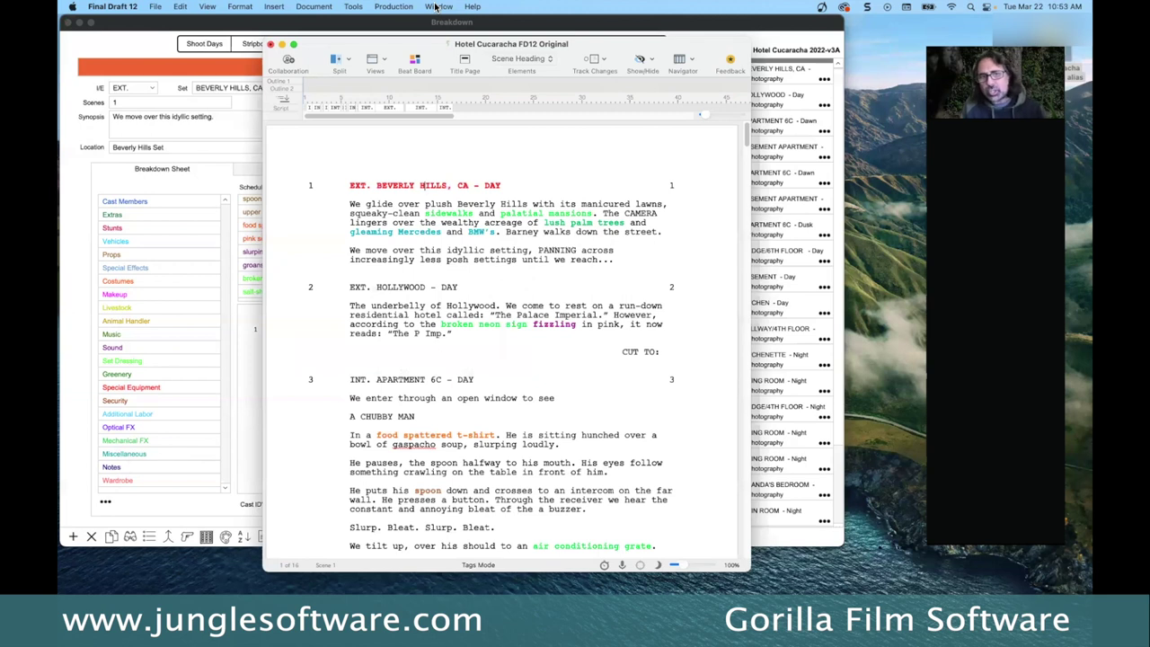
left_click_drag(377, 47, 614, 98)
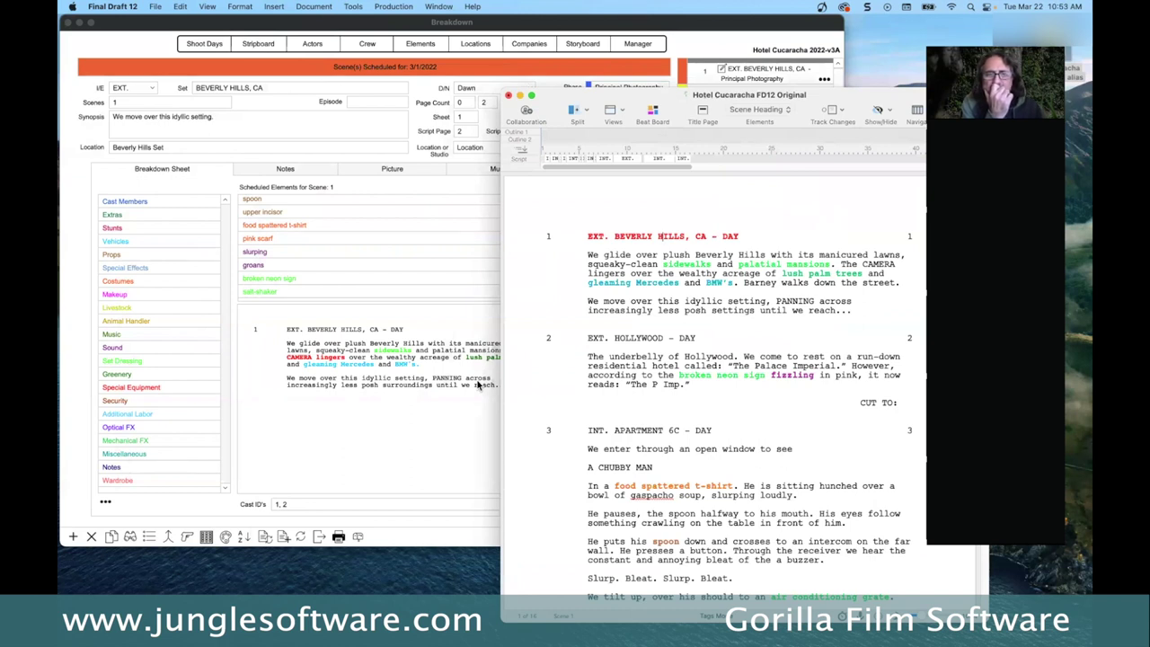
left_click(594, 263)
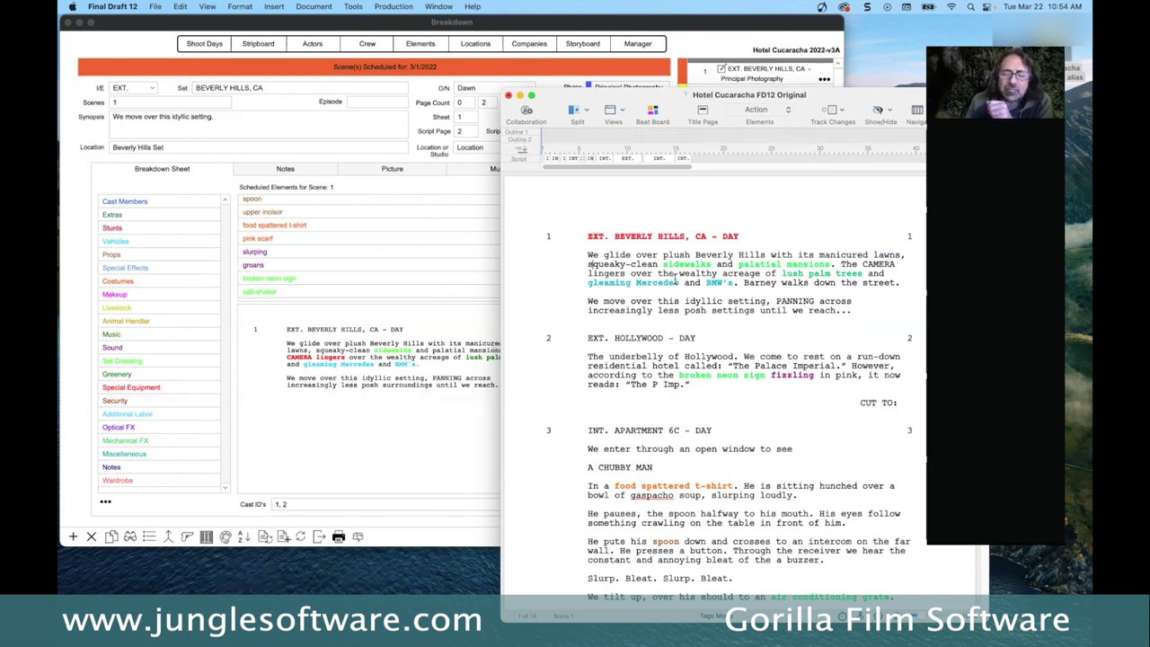
left_click_drag(675, 93, 398, 54)
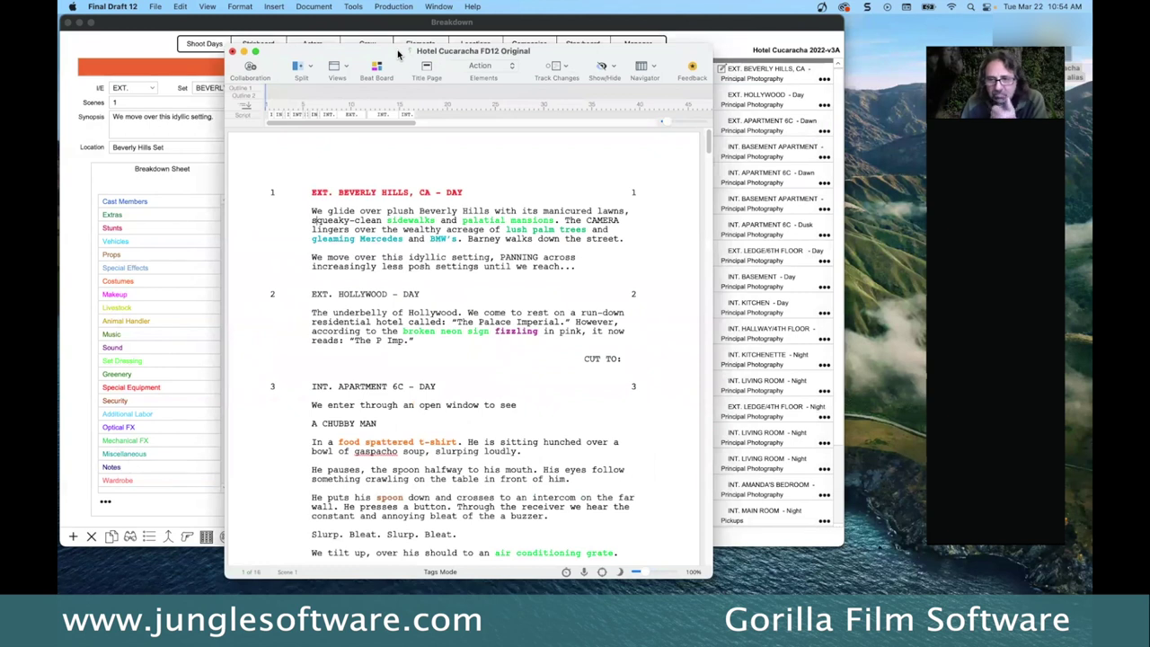
key("super+h")
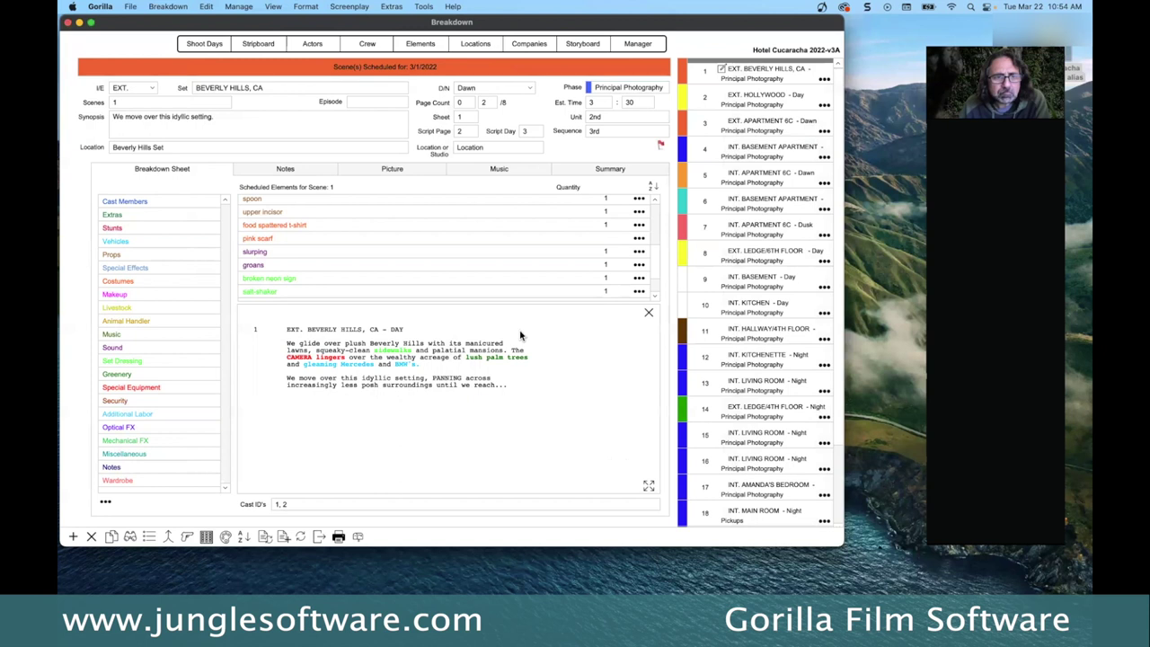
Step: Open the Element Manager, reposition it, and filter the list to Props only
left_click(429, 47)
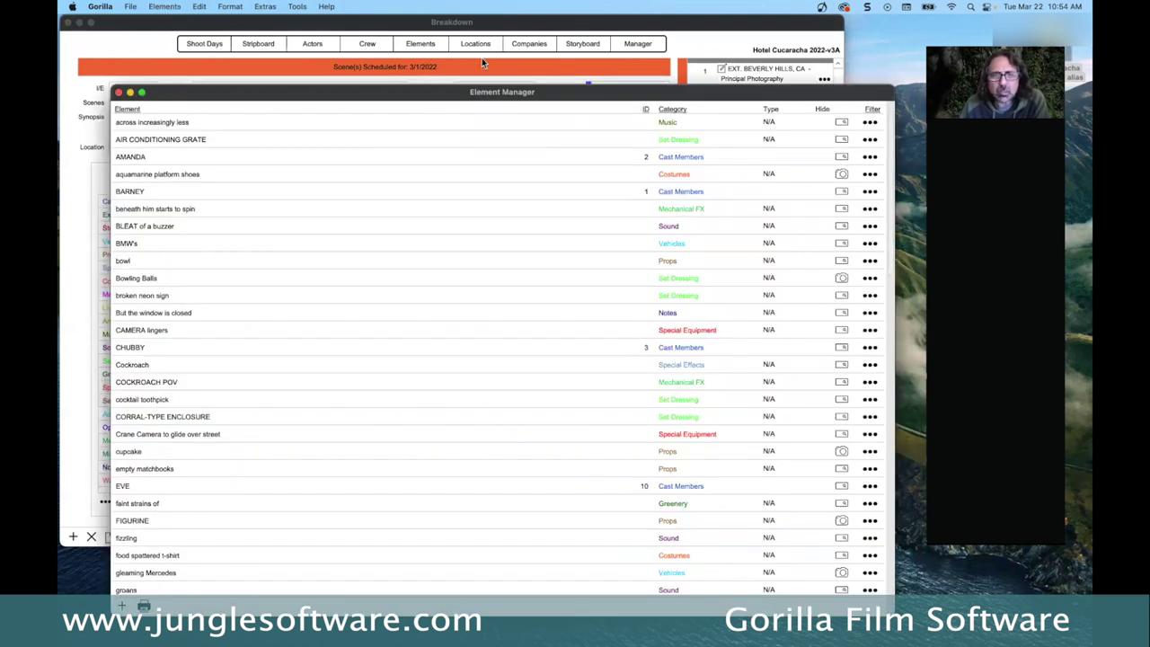
left_click_drag(389, 91, 392, 66)
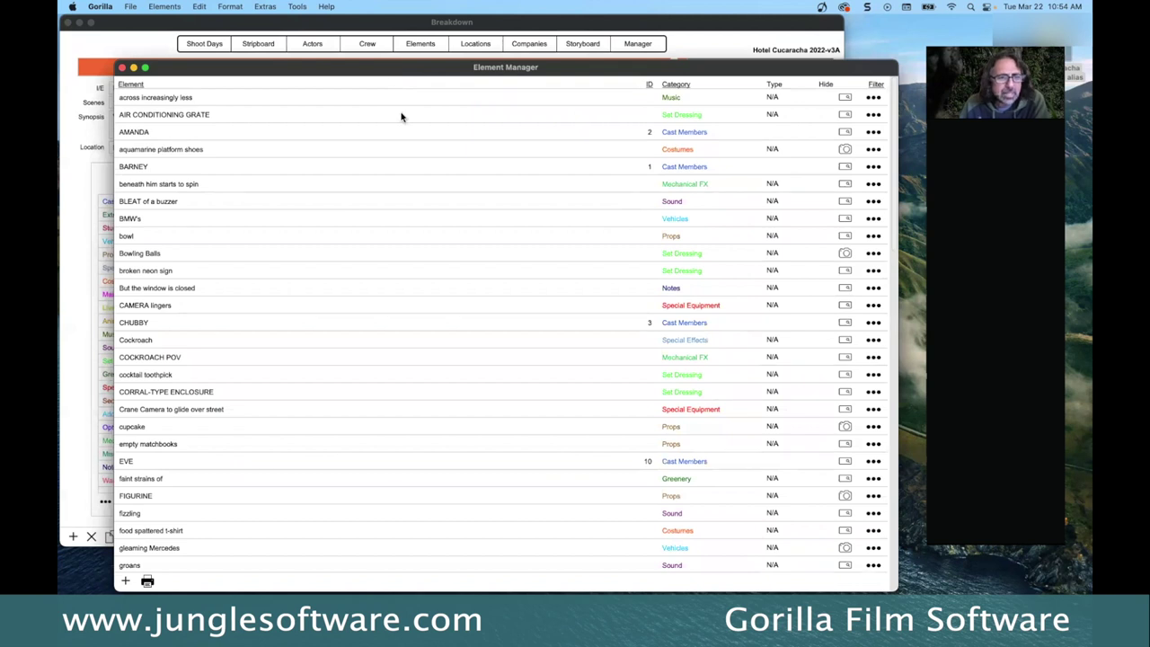
left_click(875, 84)
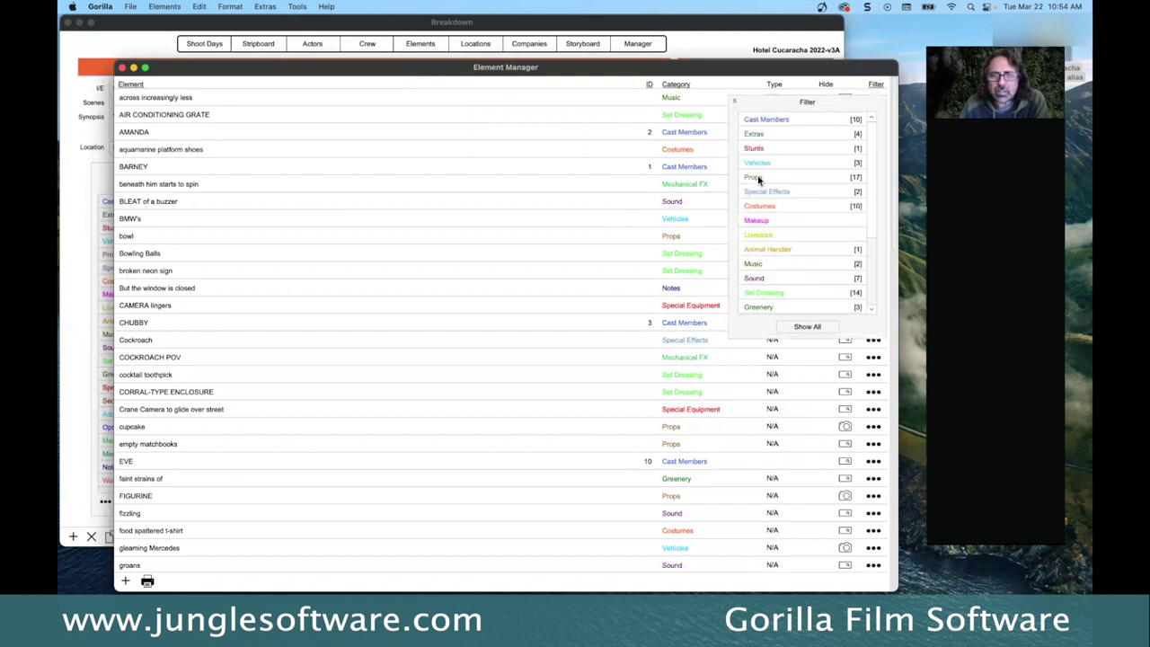
left_click(751, 177)
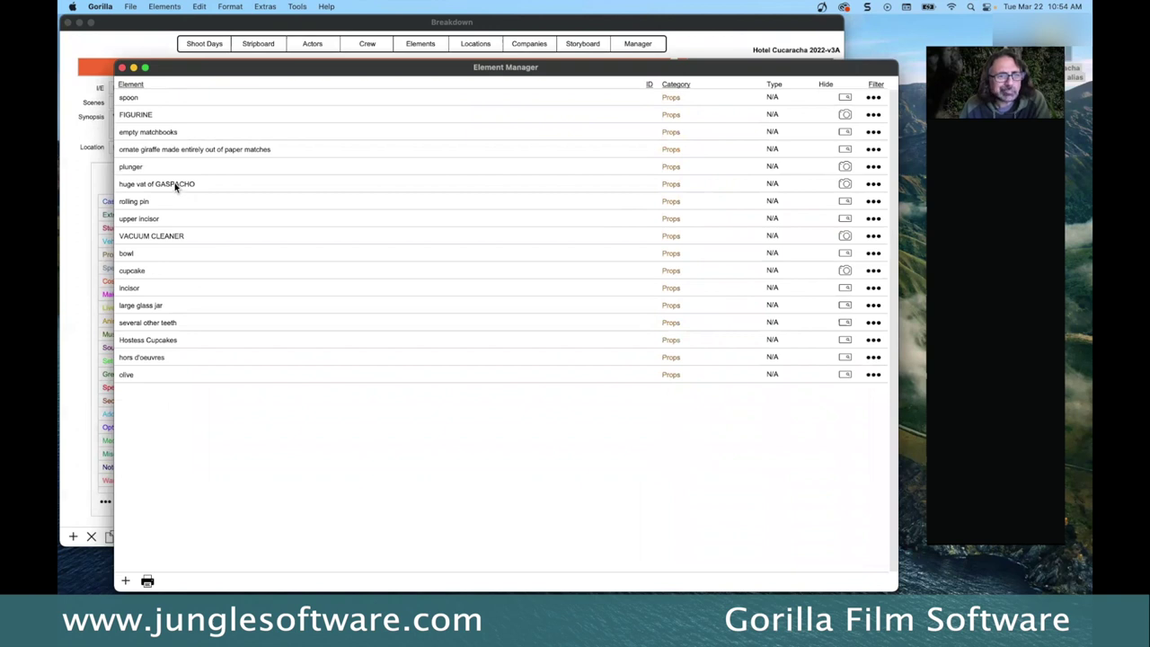
Step: Preview the gazpacho photo, then open Info for huge vat of GASPACHO
left_click(845, 185)
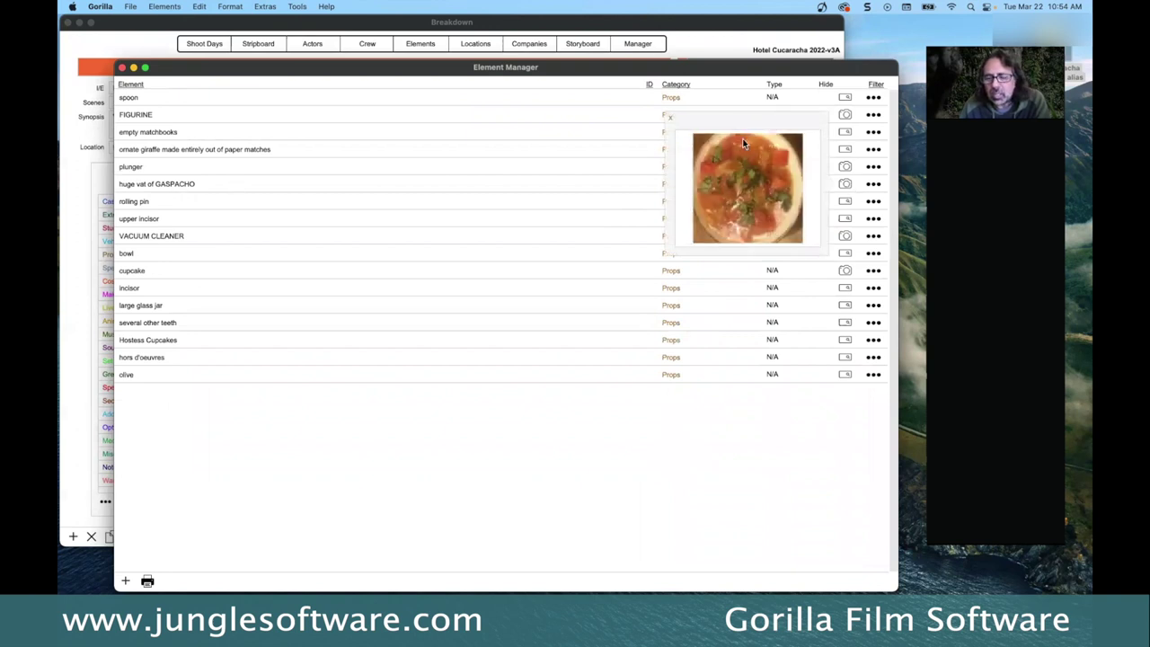
left_click(670, 120)
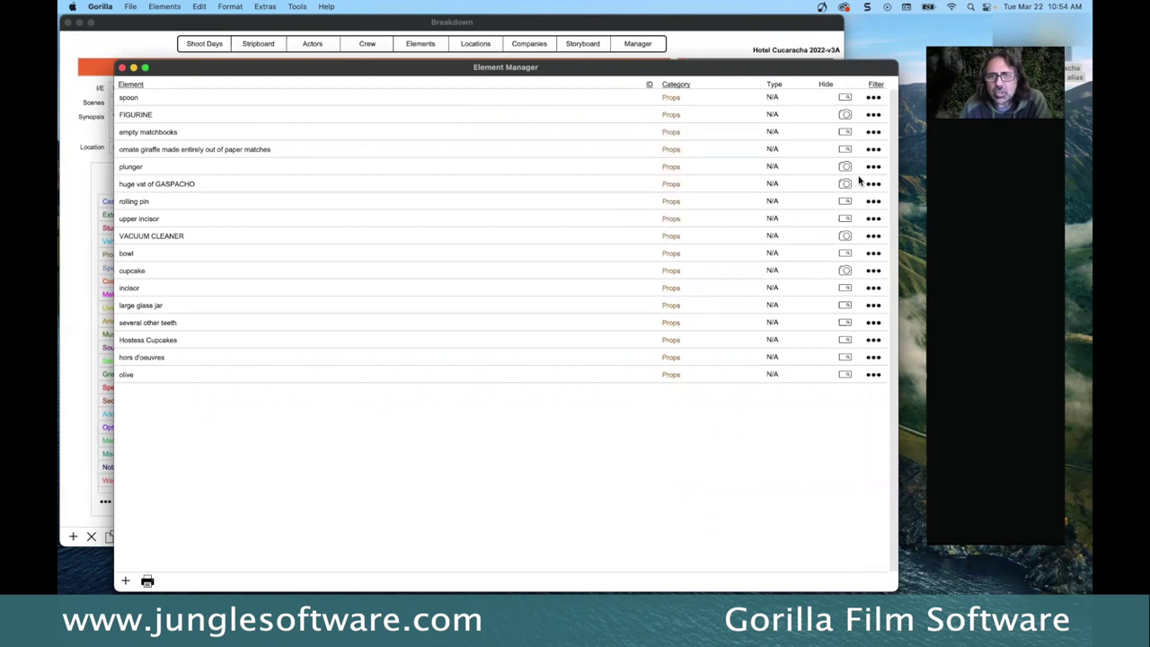
left_click(870, 185)
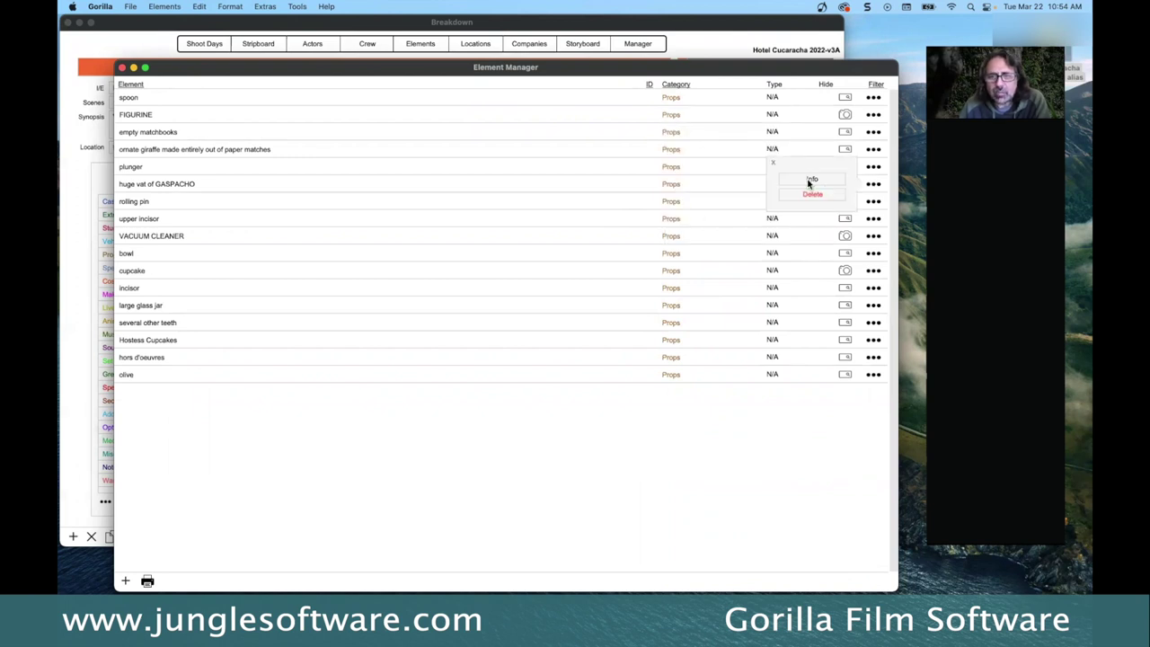
left_click(811, 180)
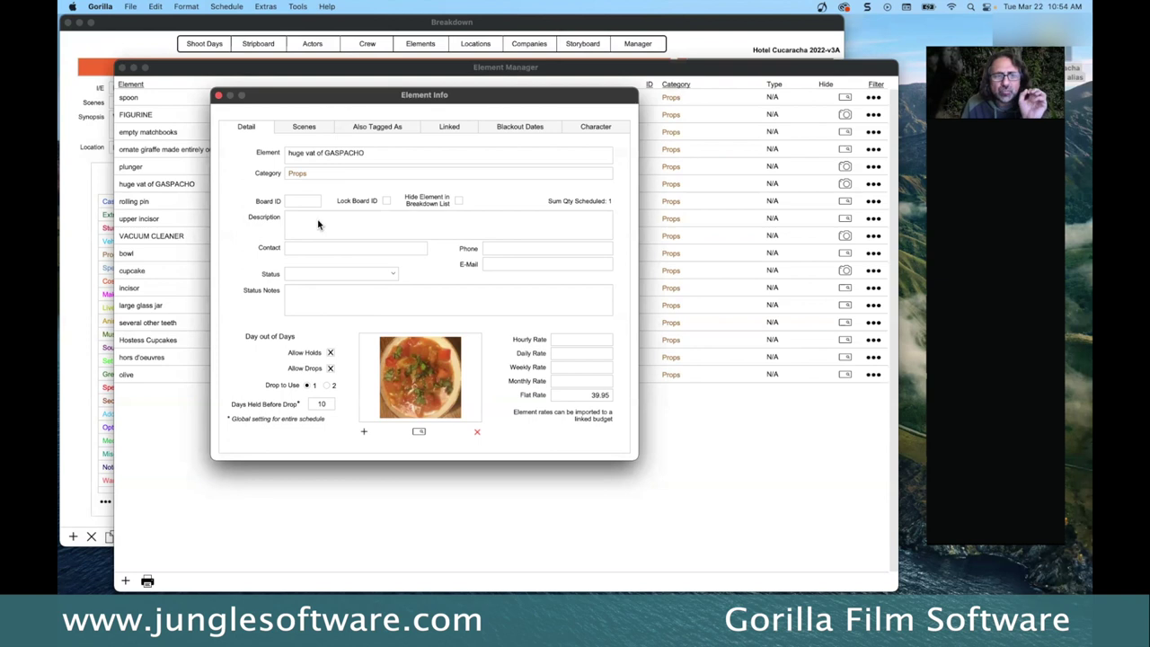
Step: Reposition the GASPACHO Element Info, click into Description, and view its Scenes list
left_click_drag(320, 100, 337, 113)
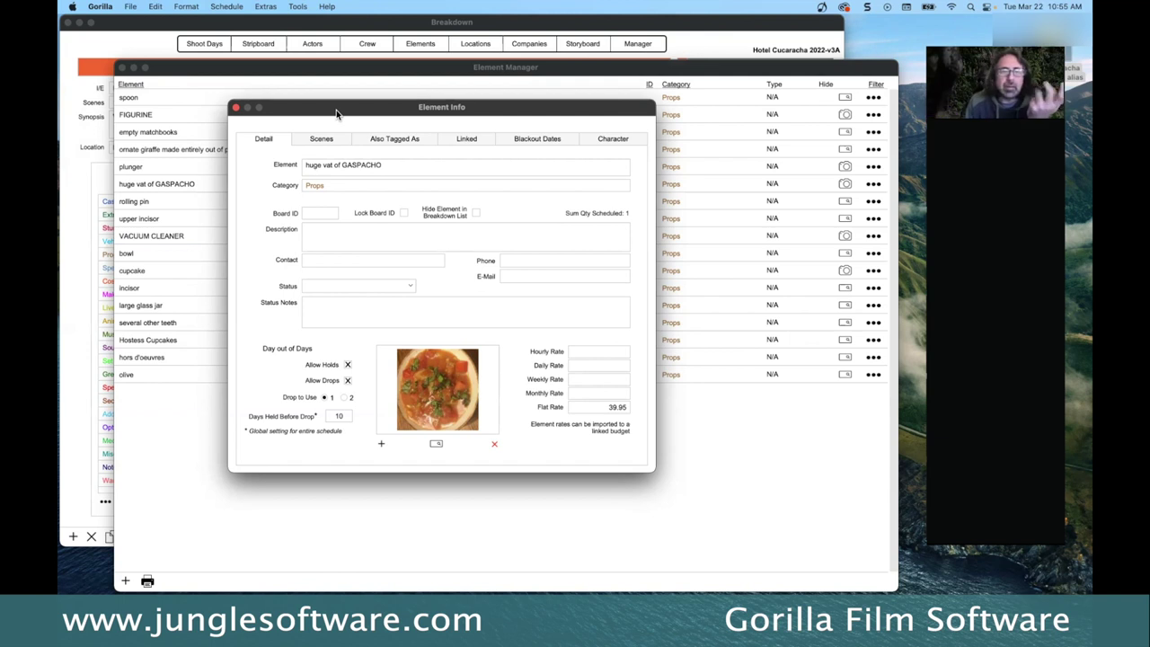
left_click(336, 237)
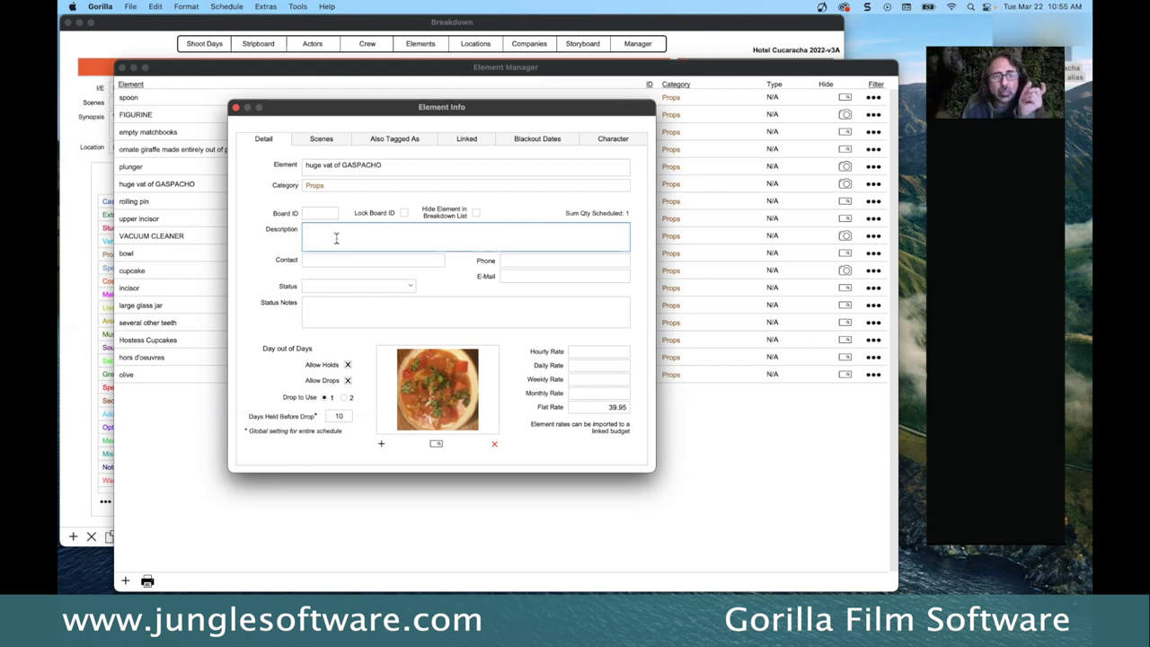
left_click(322, 140)
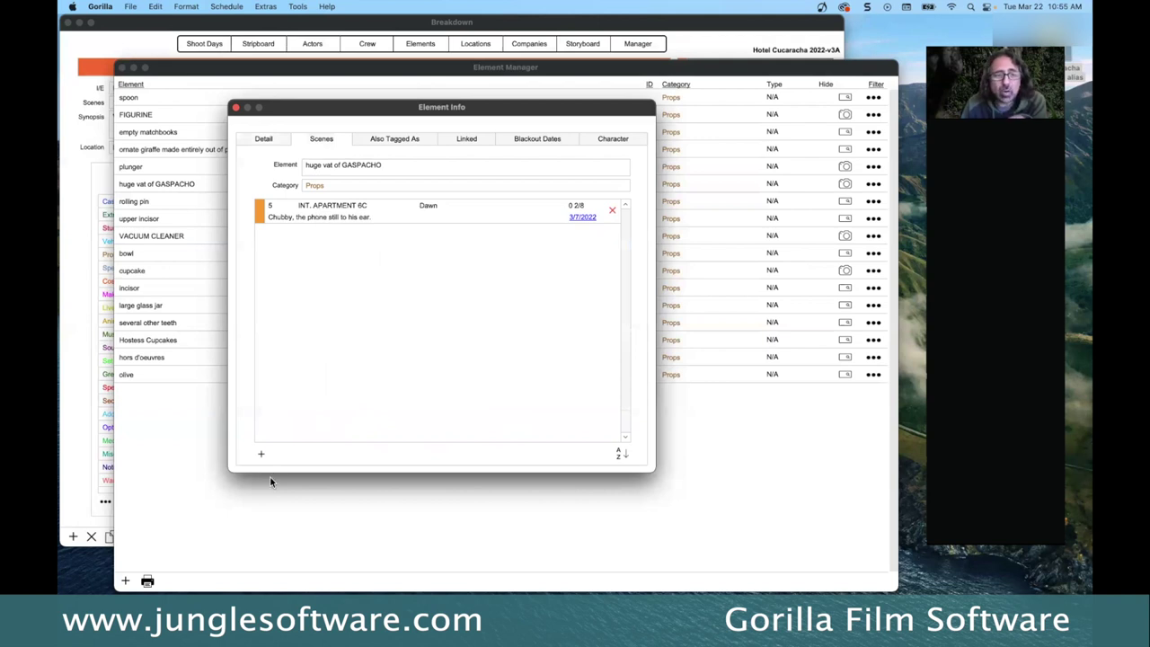
Step: Open and cancel the Select Breakdown Sheet(s) picker, then view the Also Tagged As page
left_click(261, 455)
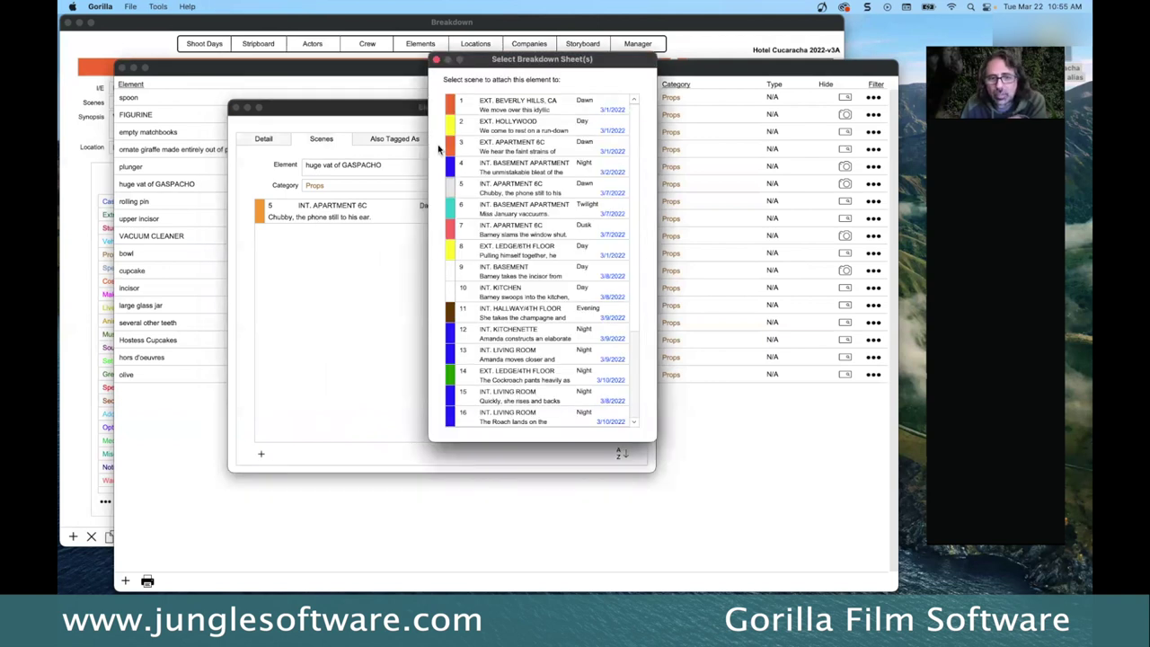
left_click(435, 62)
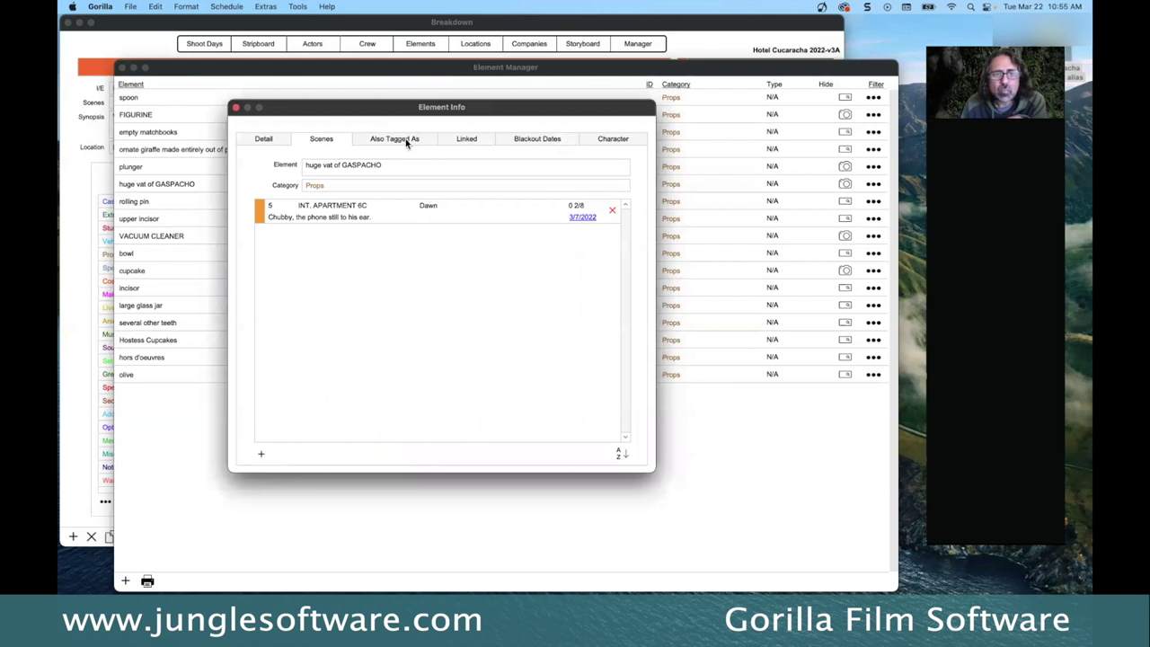
left_click(405, 139)
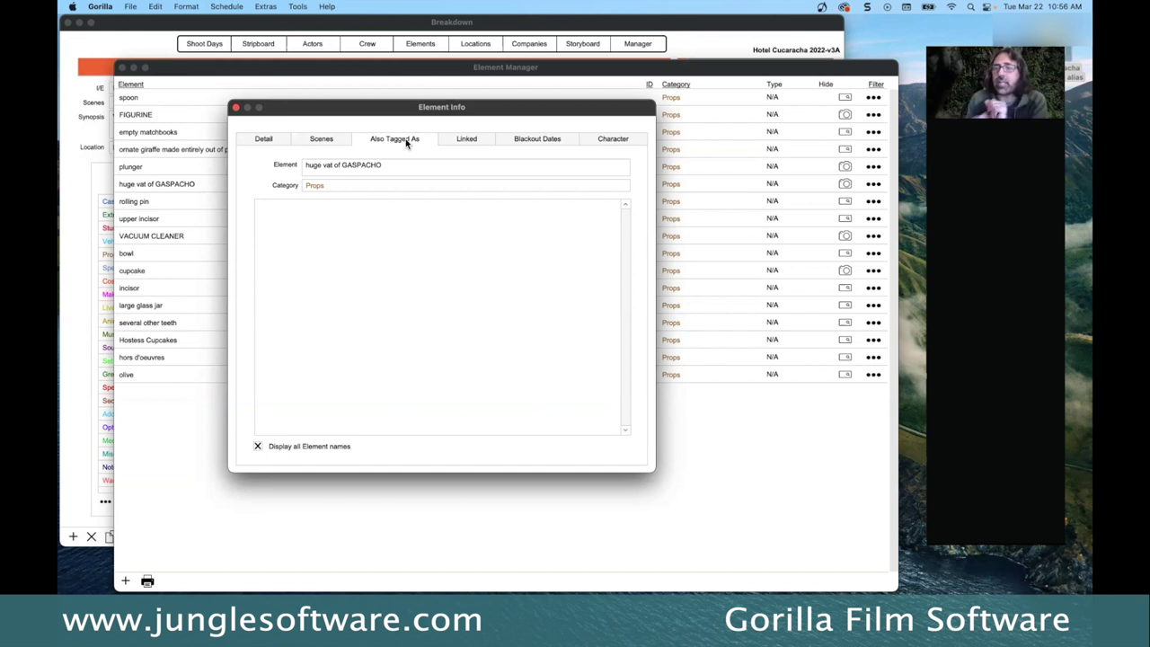
Step: Check the GASPACHO element's Linked groups, then close the Element Info and Element Manager
left_click(467, 138)
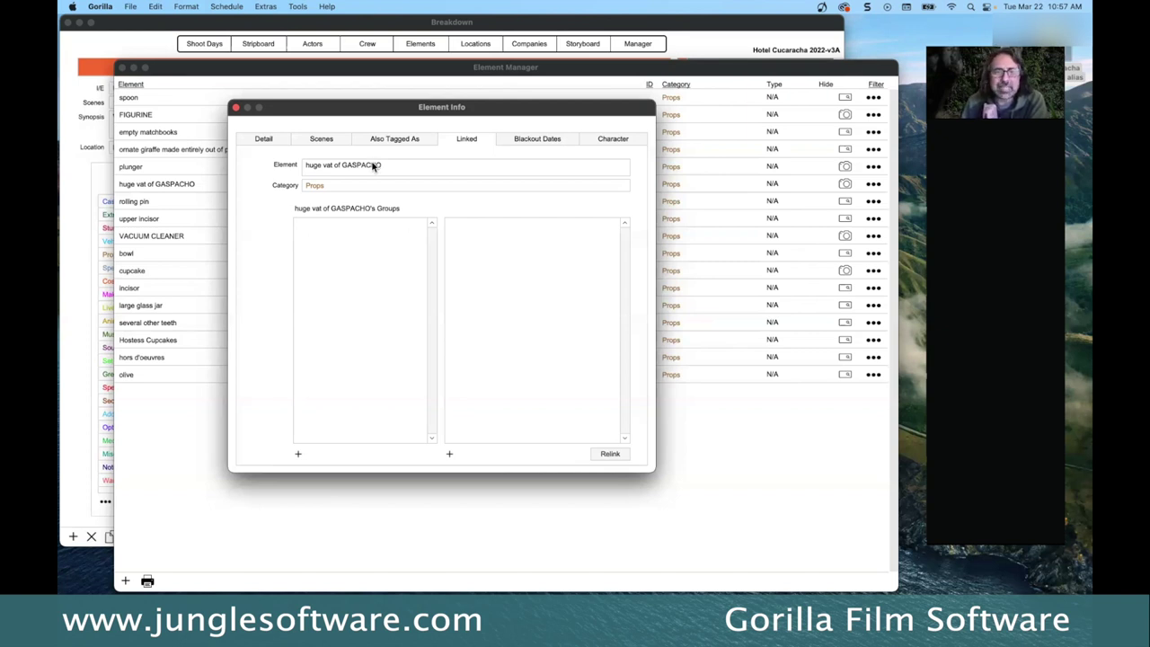
left_click(237, 107)
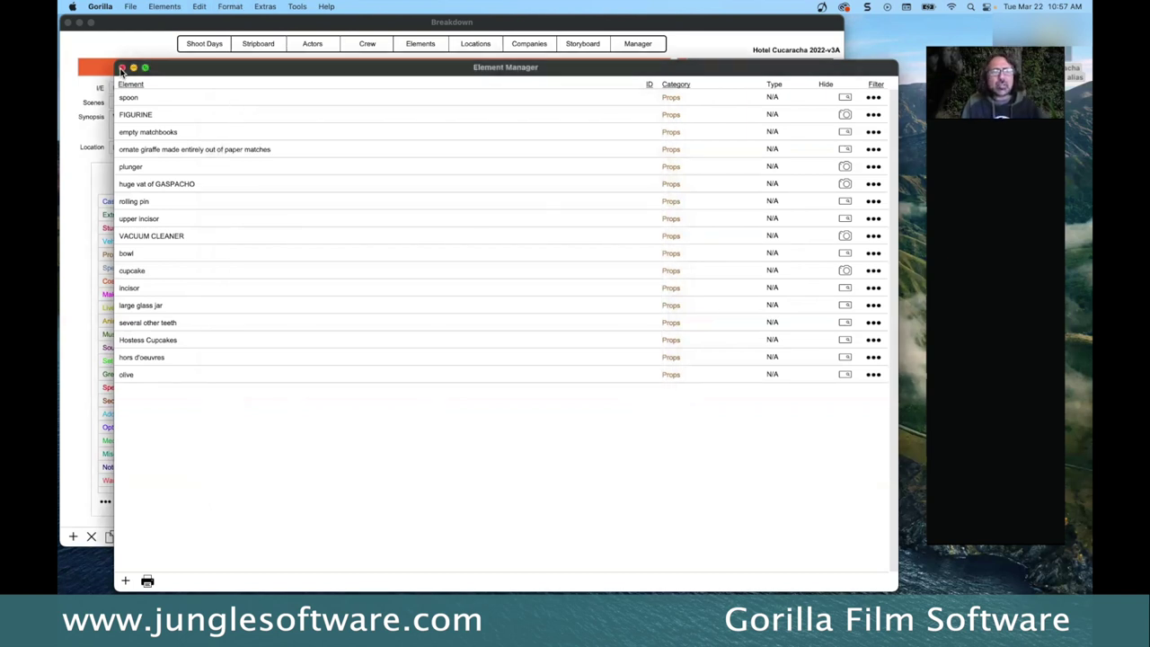
left_click(122, 69)
left_click(339, 537)
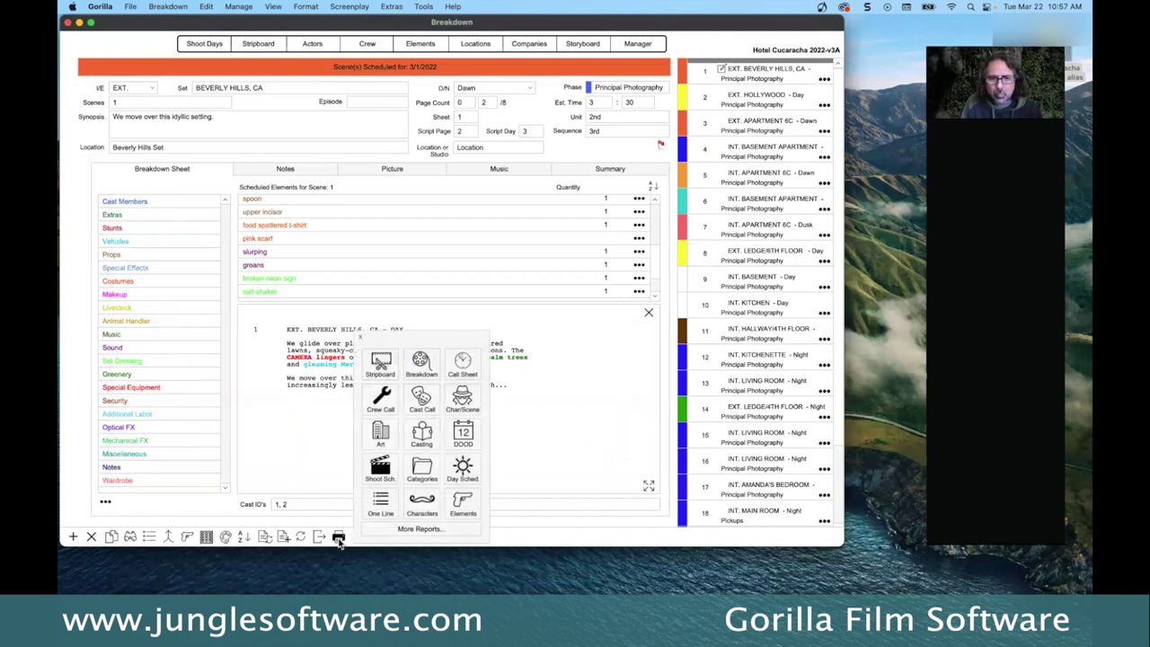
left_click(405, 529)
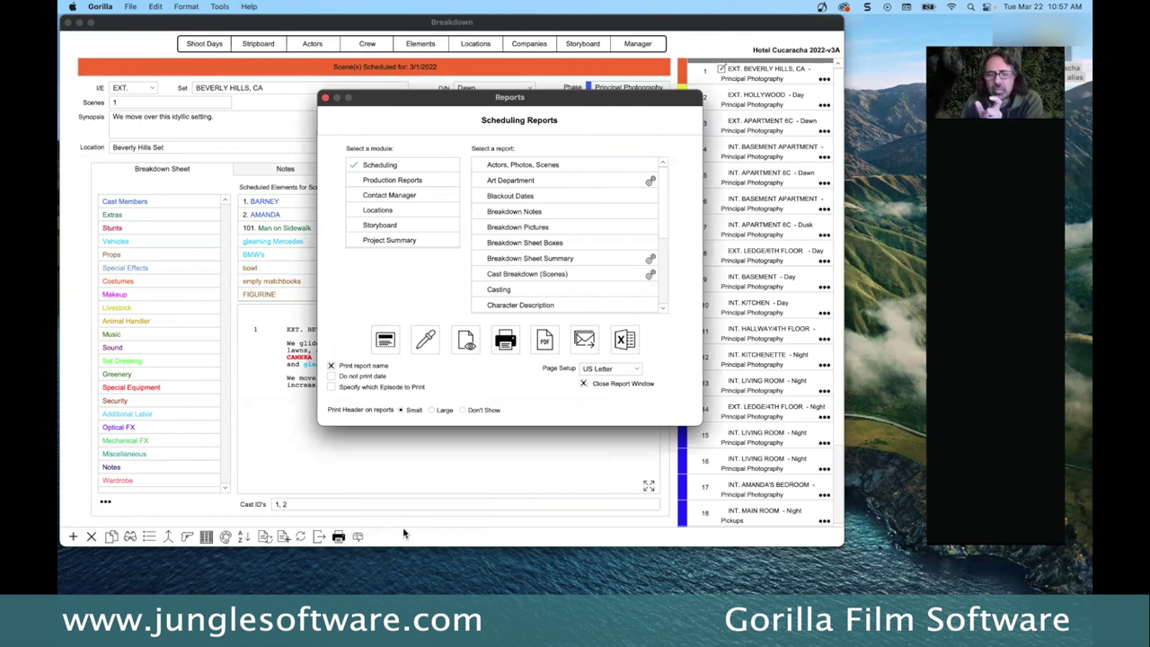
left_click_drag(433, 105, 395, 93)
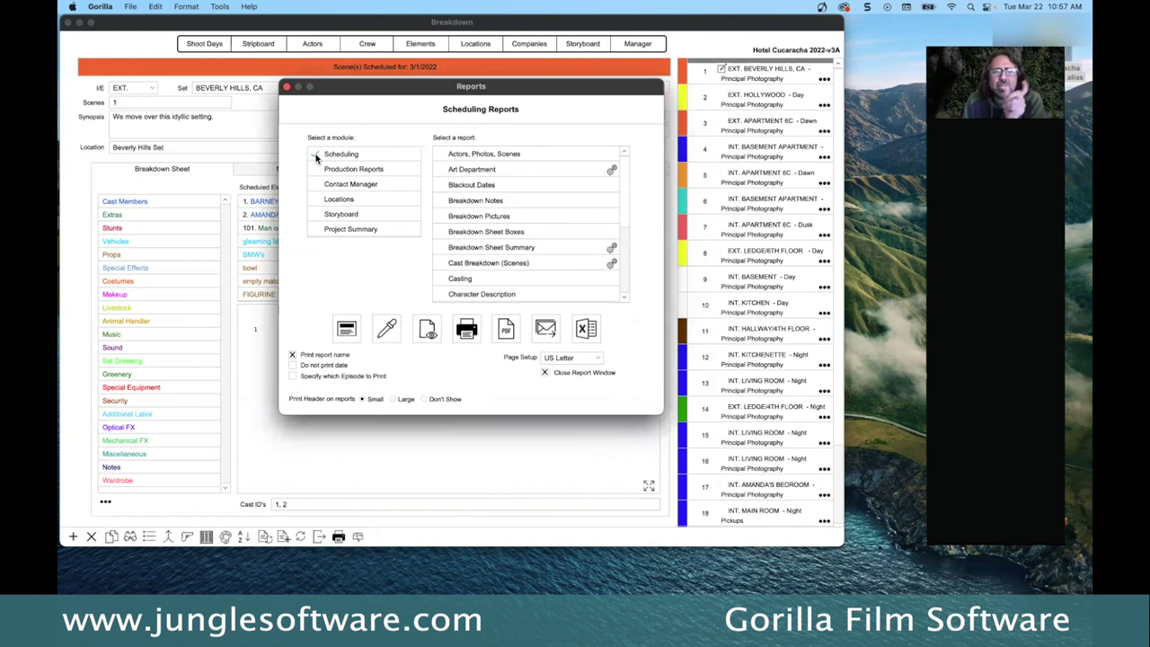
left_click(353, 171)
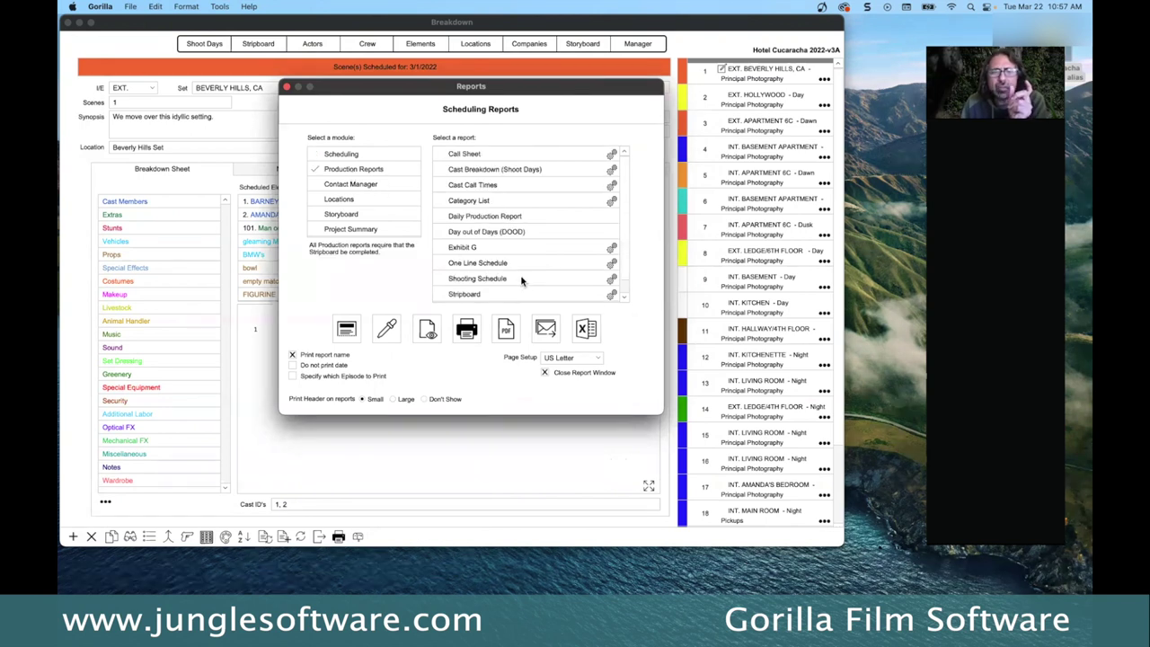
scroll(521, 278, "up", 1)
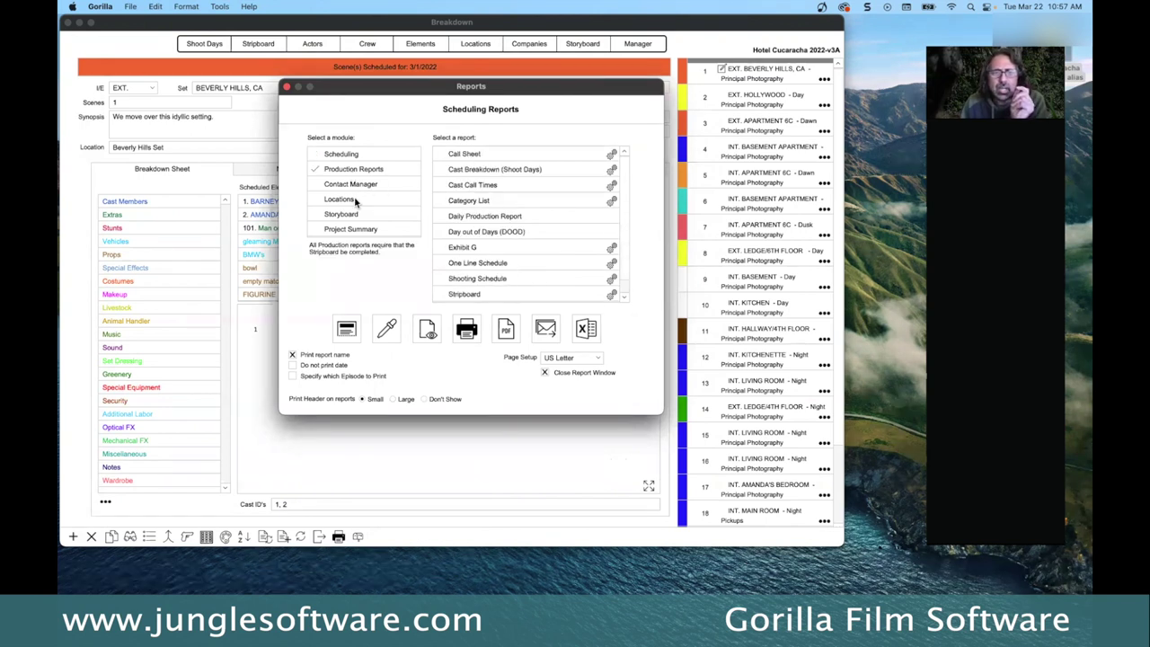
left_click(357, 199)
left_click(330, 217)
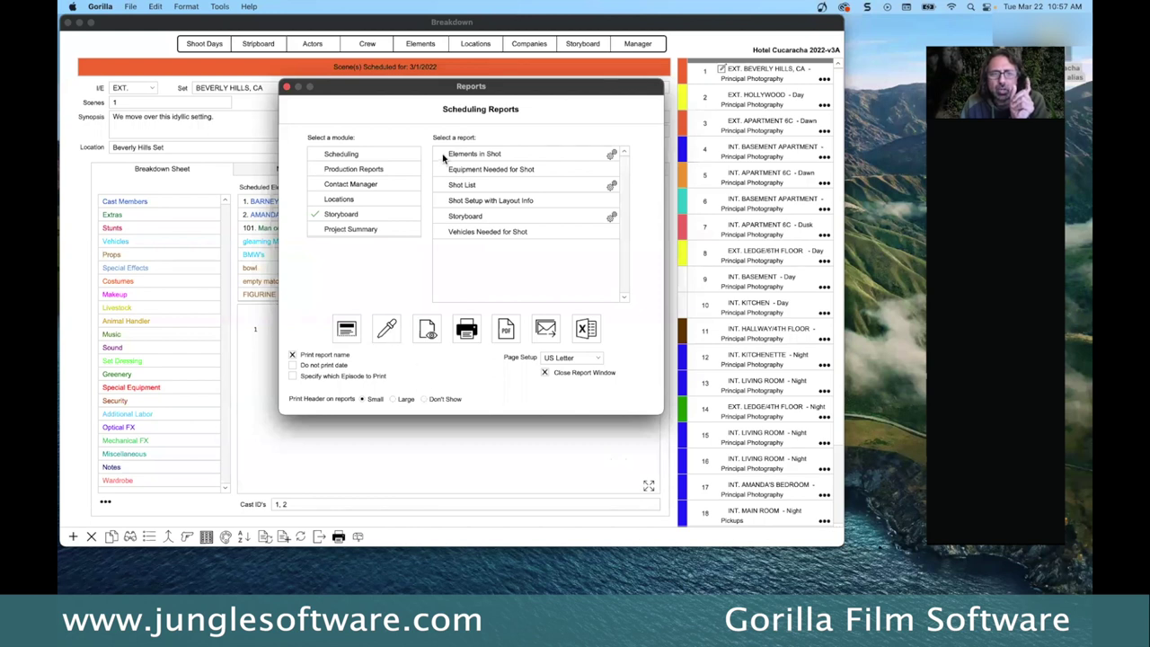
left_click(375, 158)
left_click(485, 169)
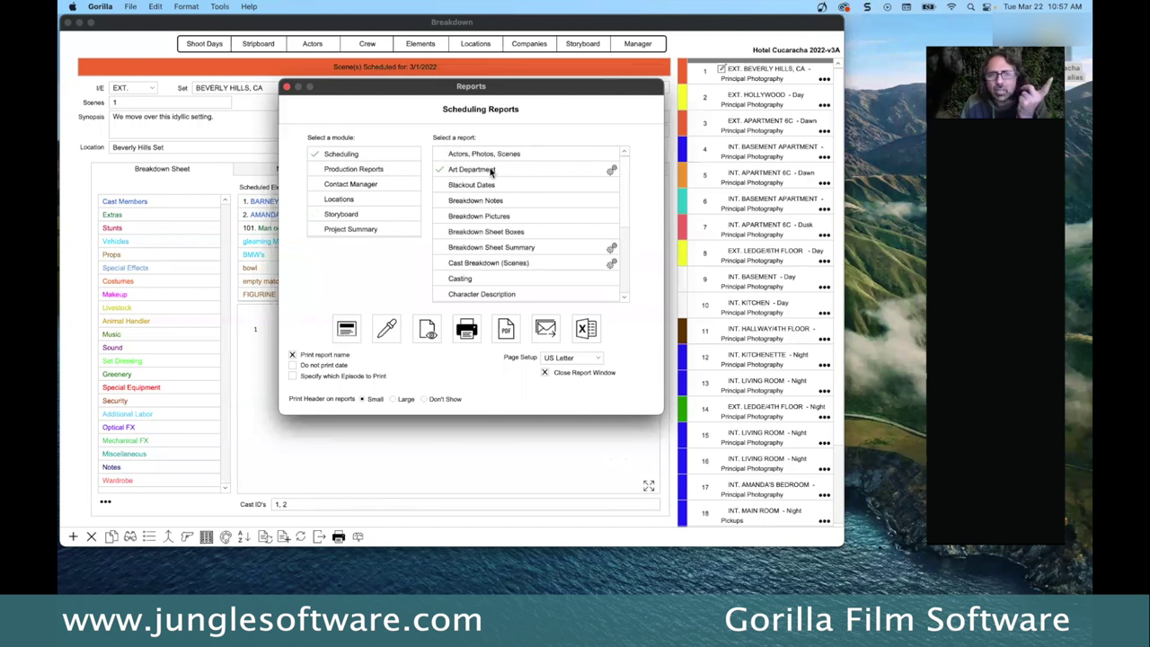
Step: Preview the Art Department sample report, then the Day Schedule and One Line Schedule samples
left_click(388, 330)
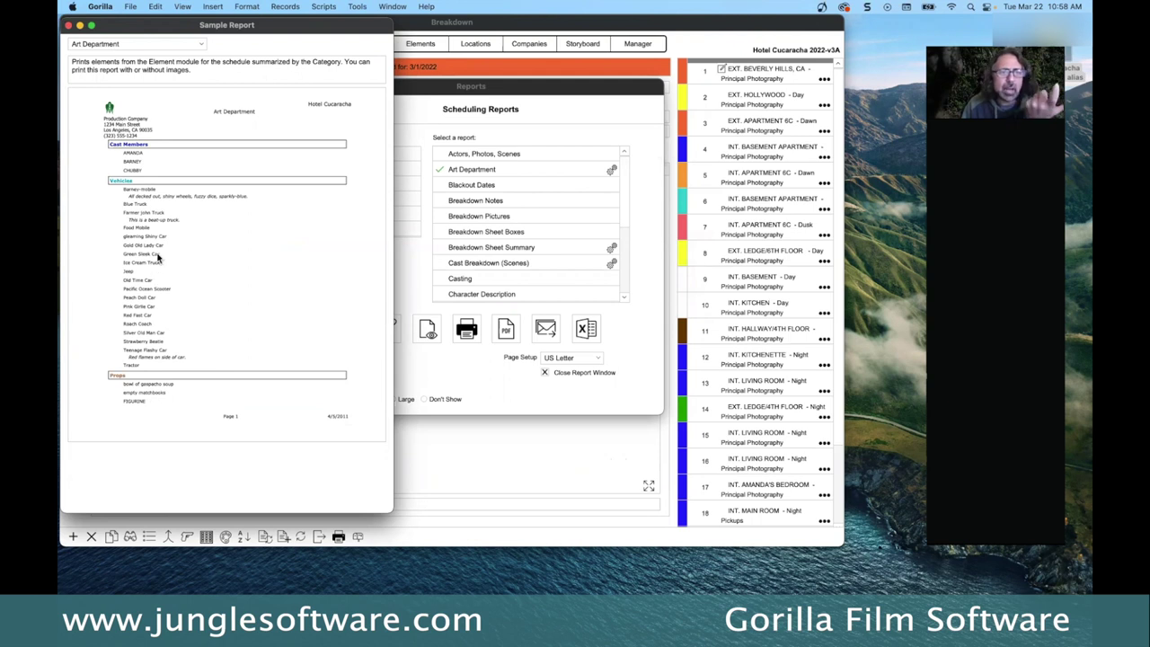
left_click(101, 44)
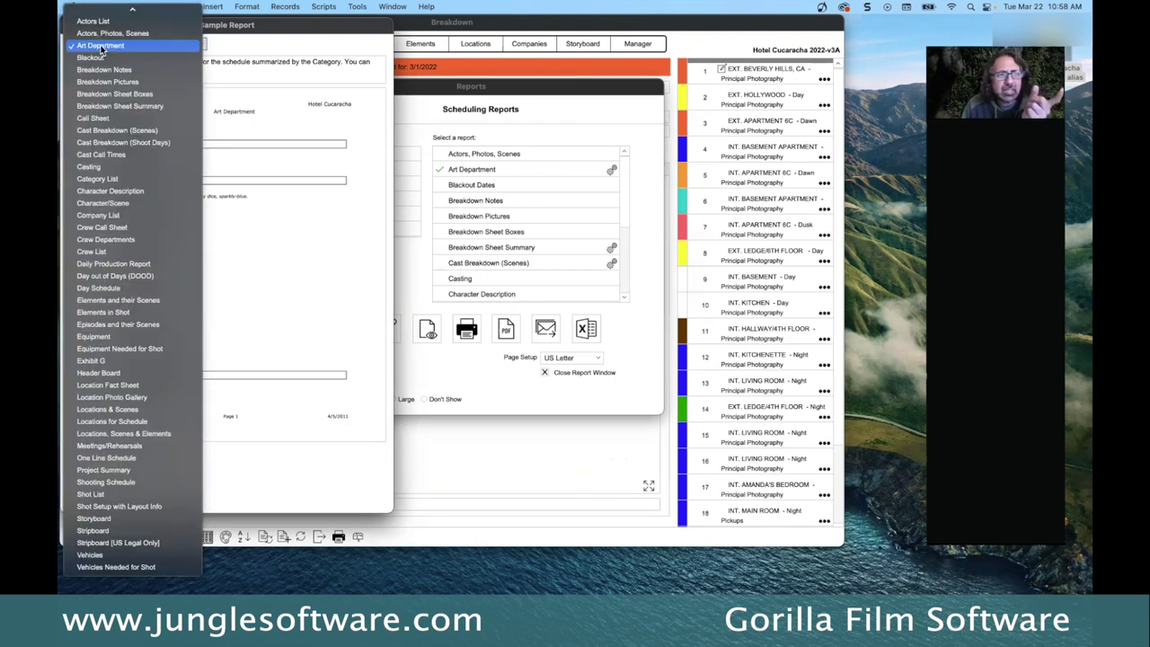
left_click(126, 45)
left_click(130, 46)
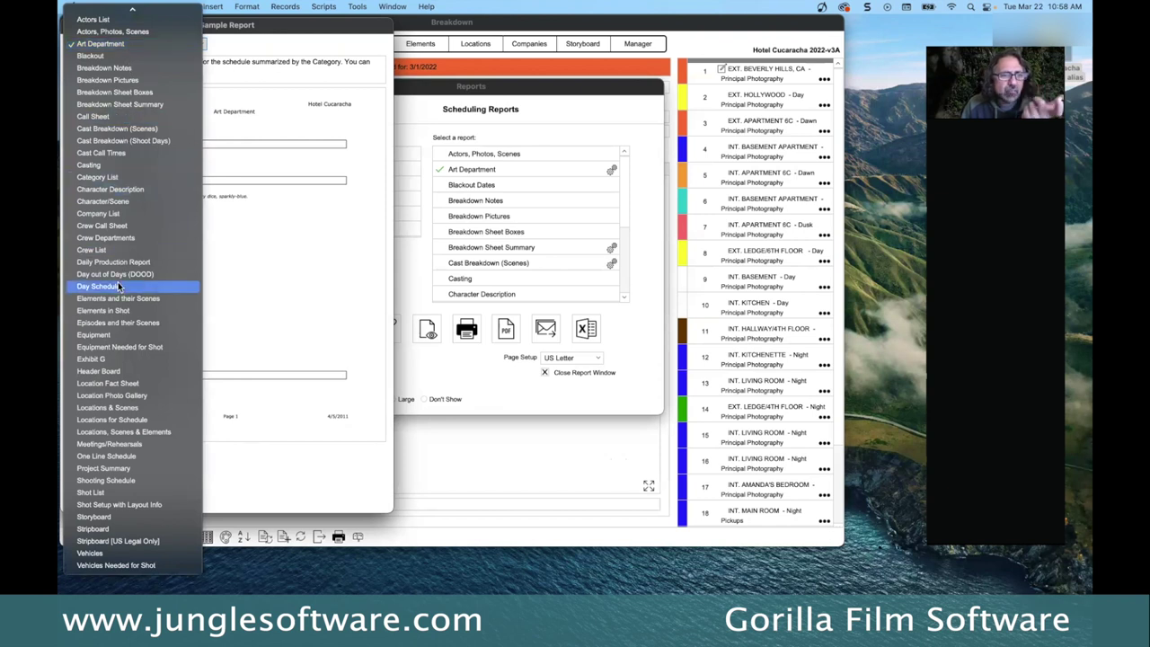
left_click(119, 285)
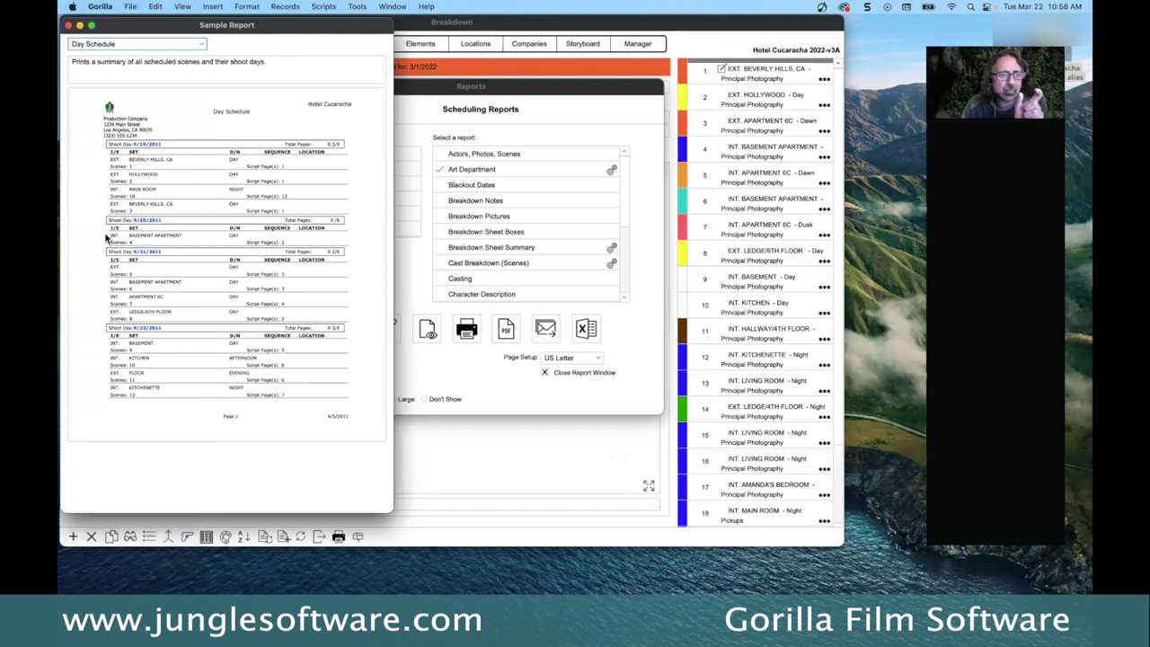
left_click(107, 45)
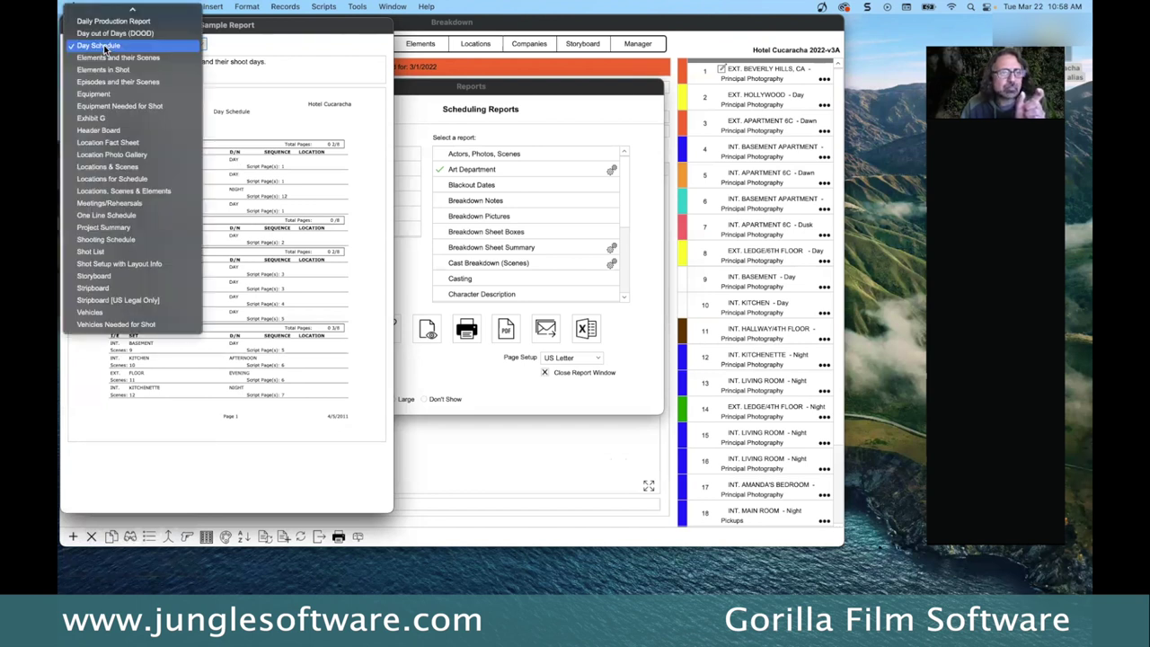
left_click(109, 215)
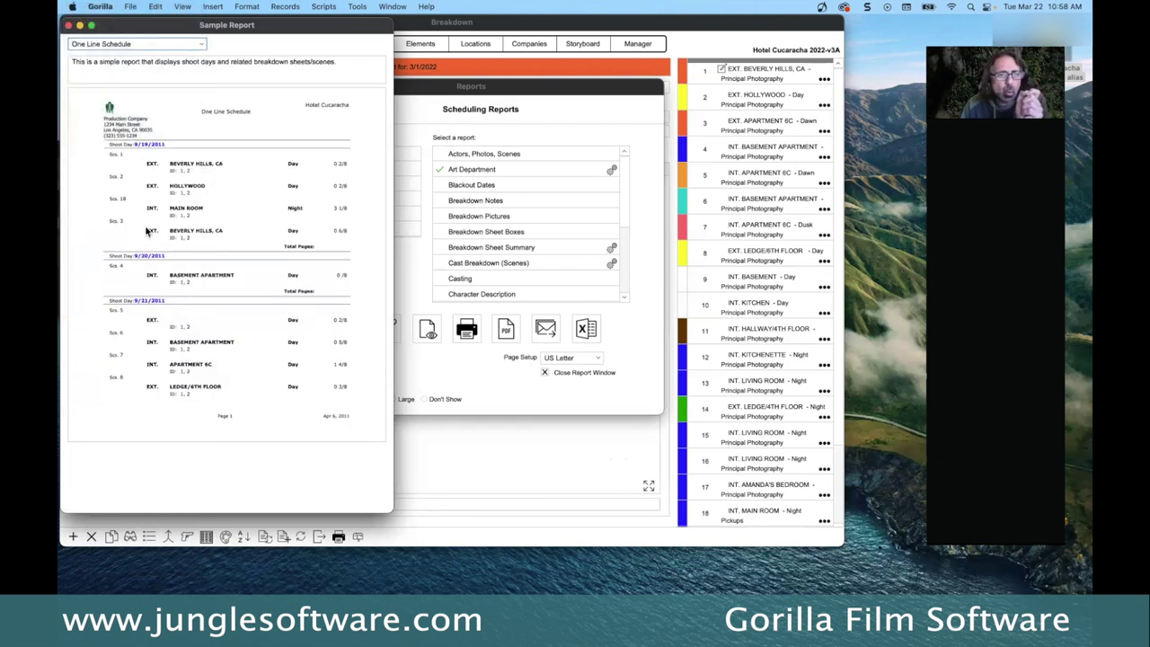
Step: Preview the Stripboard, Breakdown Sheet Summary and Crew Call Sheet samples, then close the preview
left_click(133, 45)
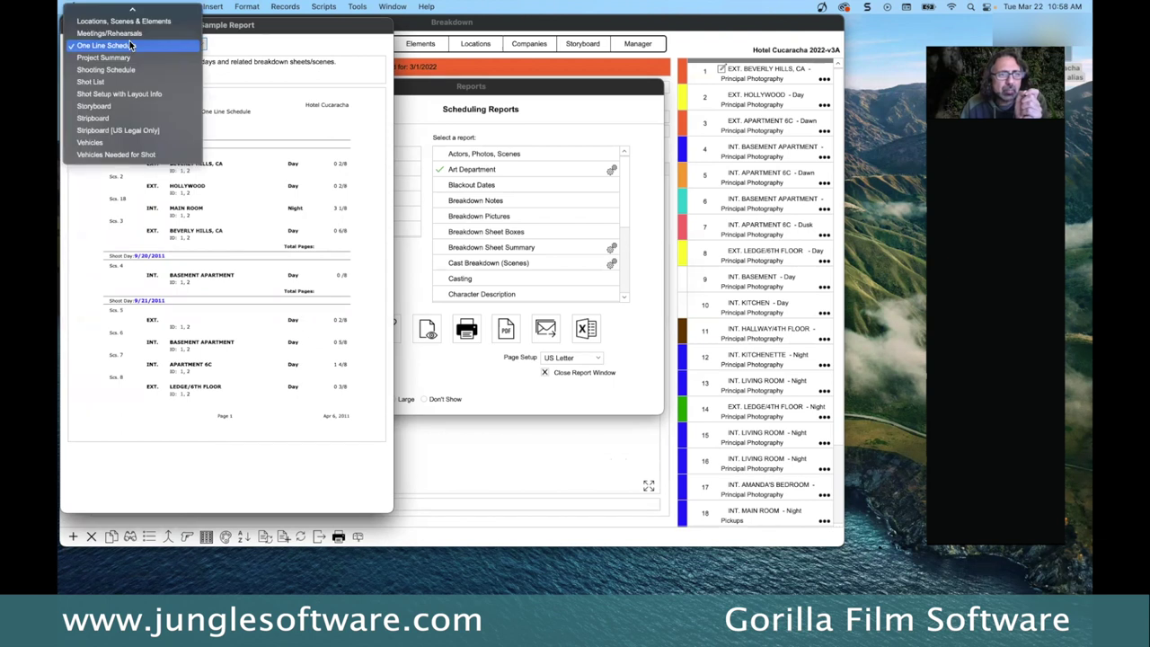
left_click(117, 120)
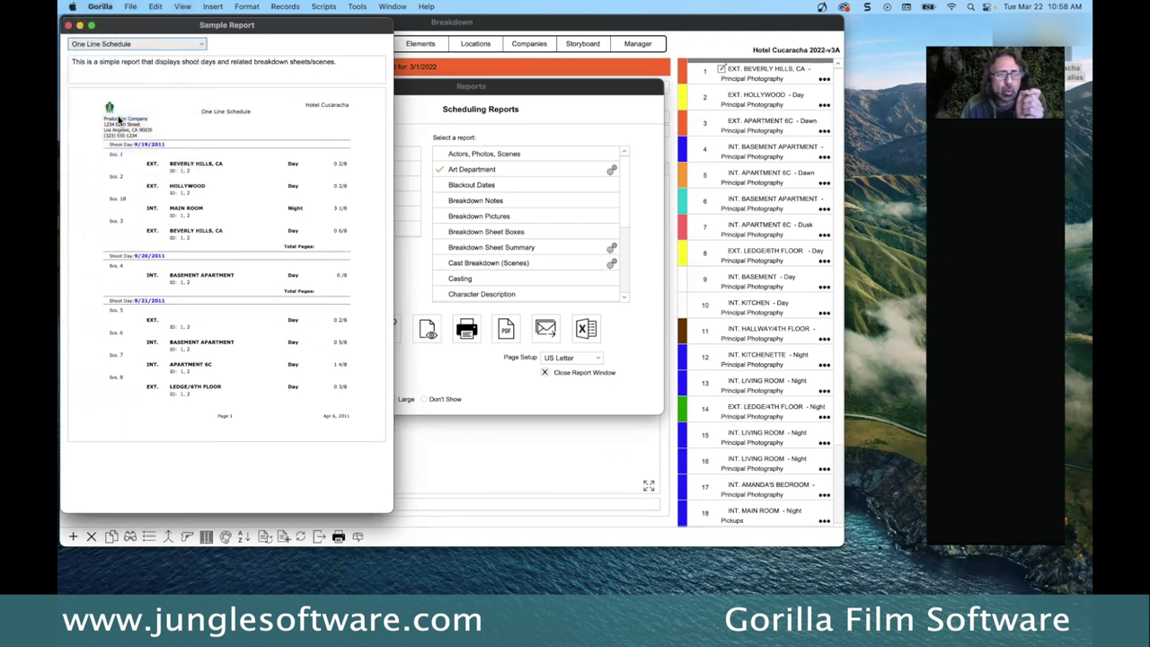
left_click(115, 47)
mouse_move(121, 7)
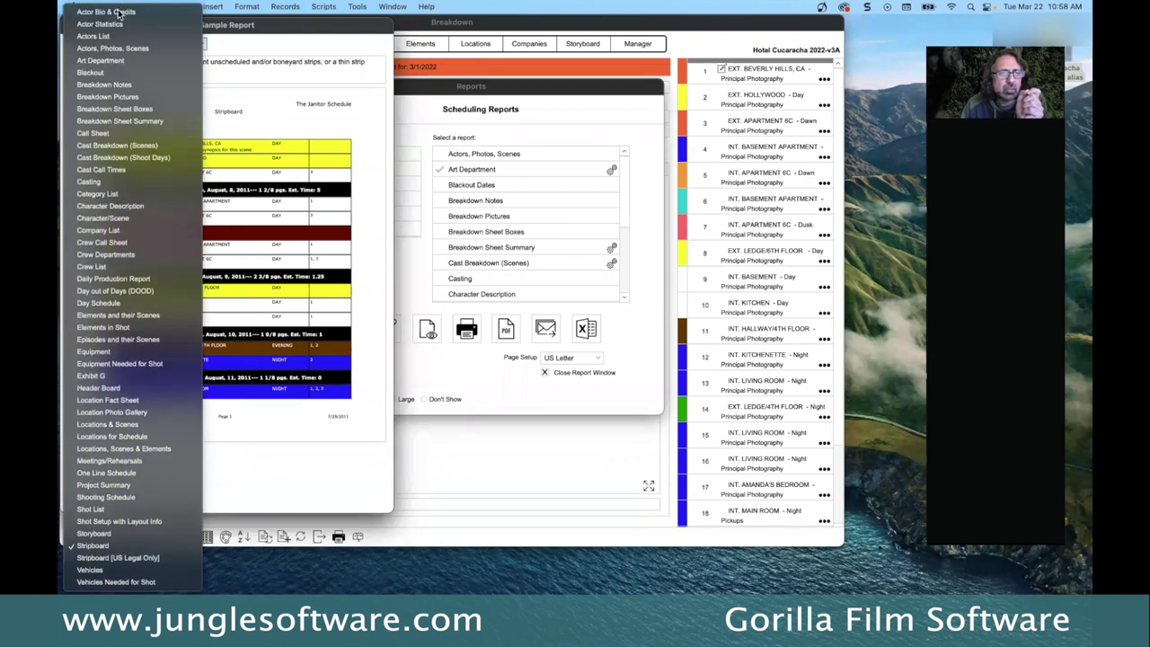
left_click(111, 122)
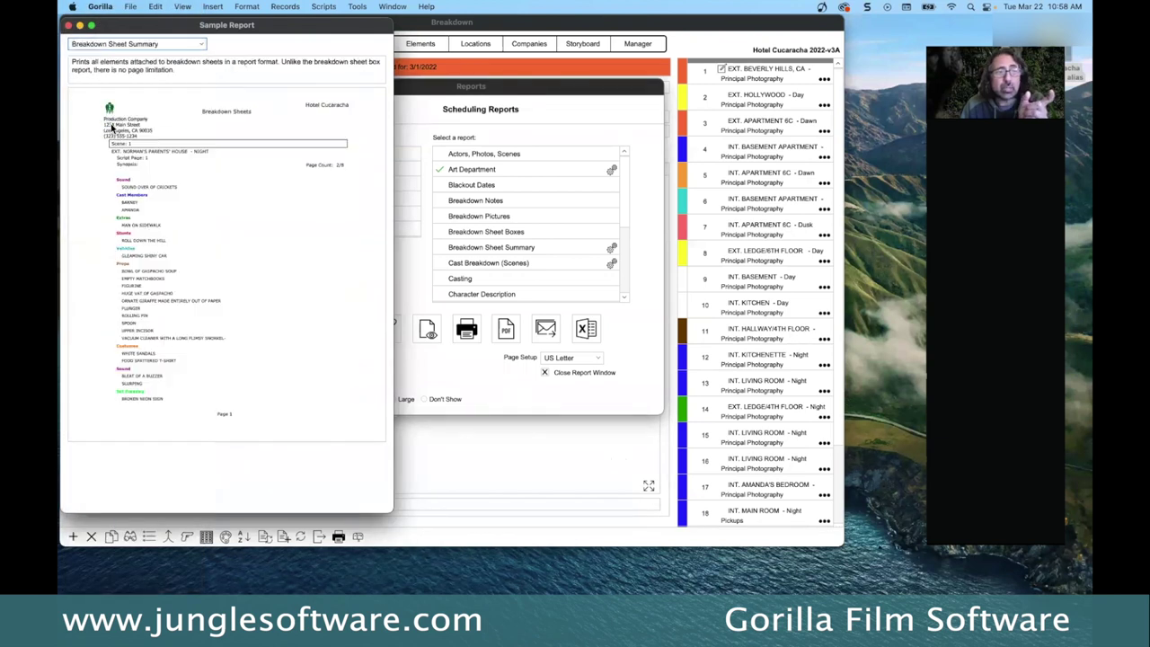
left_click(115, 45)
left_click(115, 162)
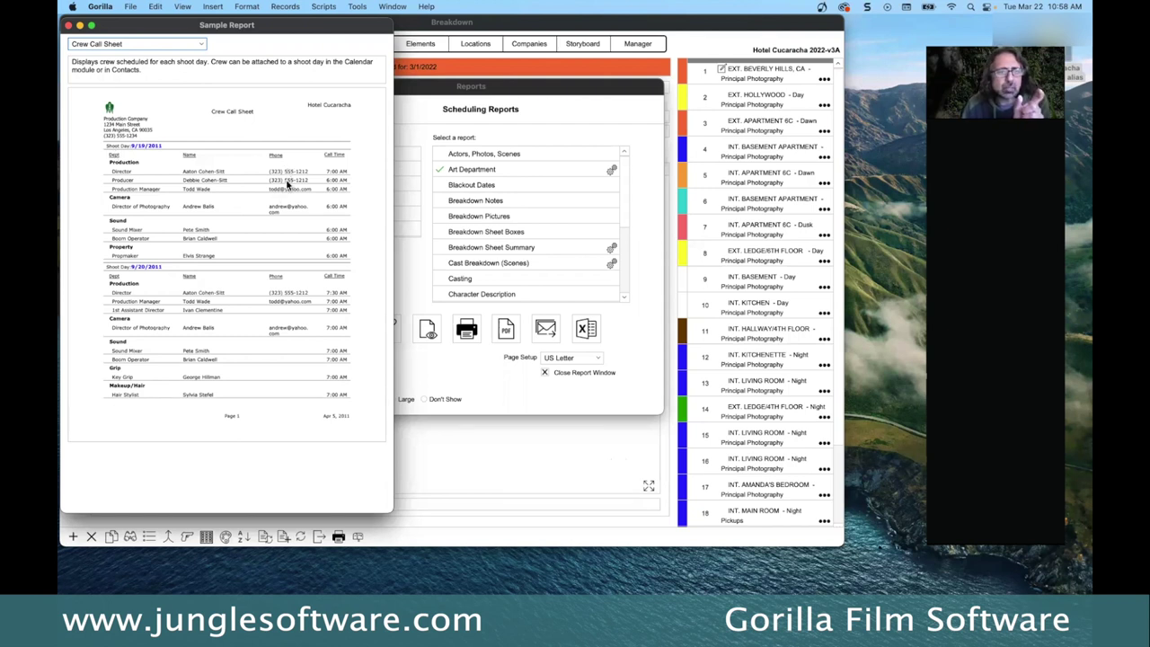
left_click(118, 45)
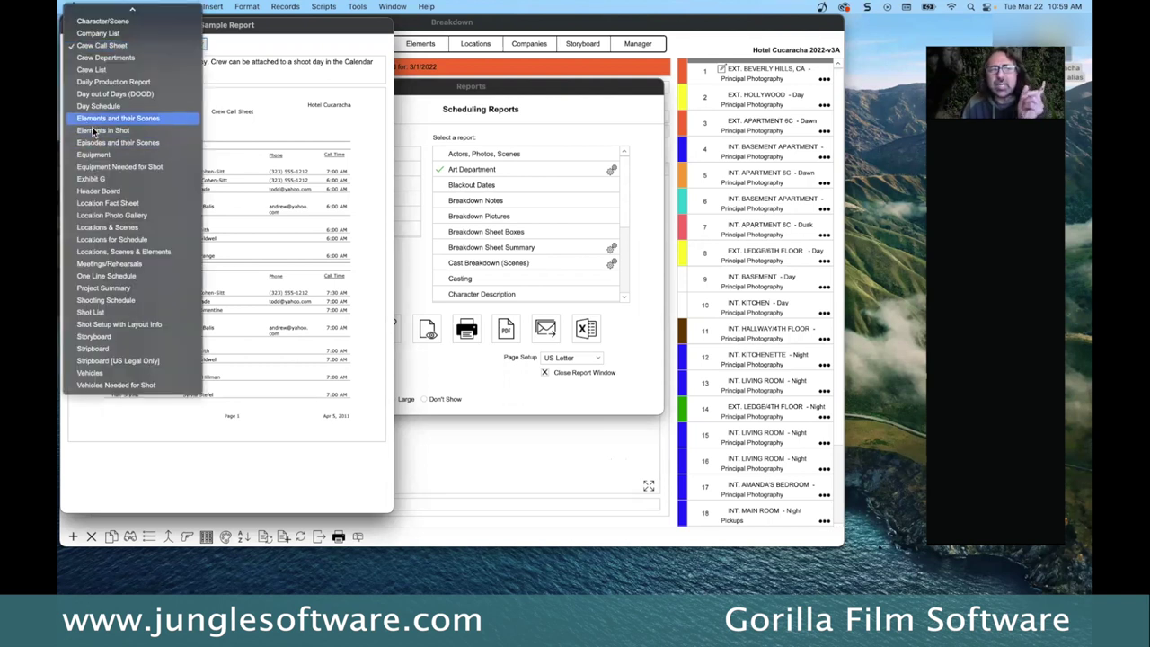
key("Escape")
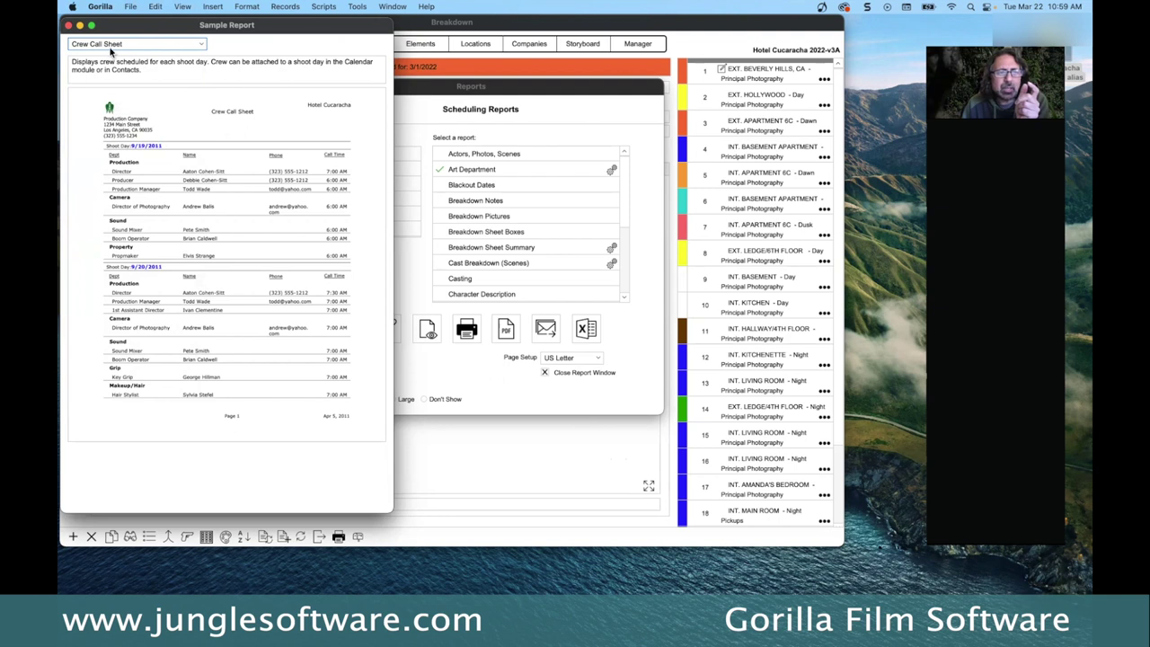
left_click(68, 25)
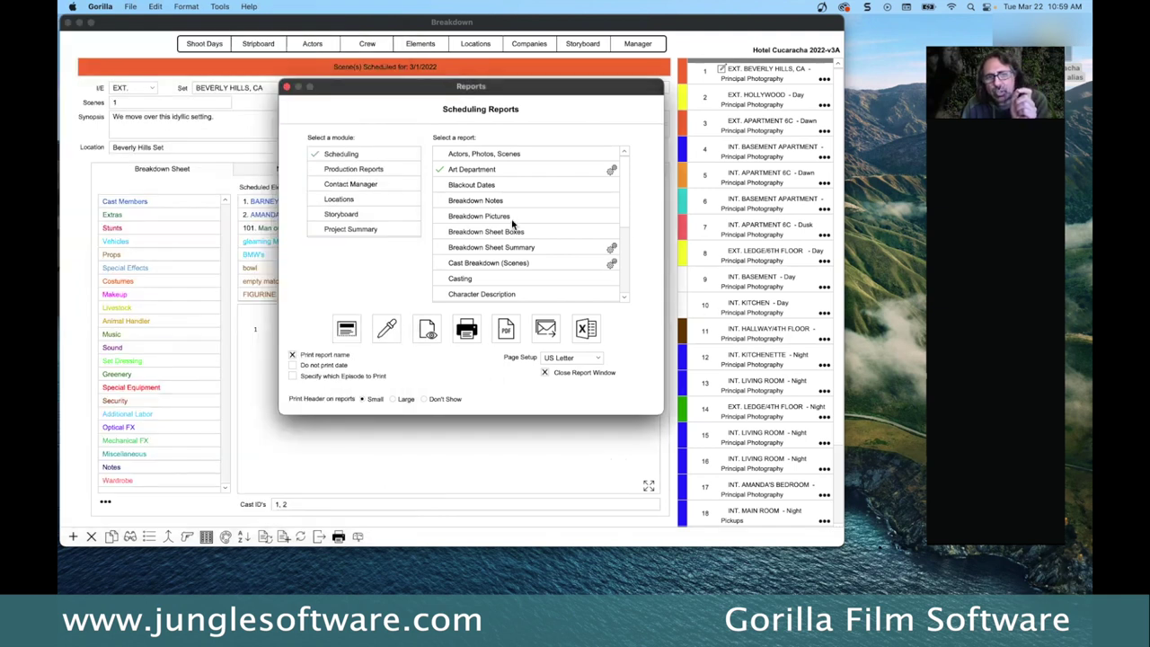
Step: List the Production Reports, inspect Stripboard's print options, and view the Excel-exportable reports
left_click(363, 170)
scroll(612, 292, "down", 1)
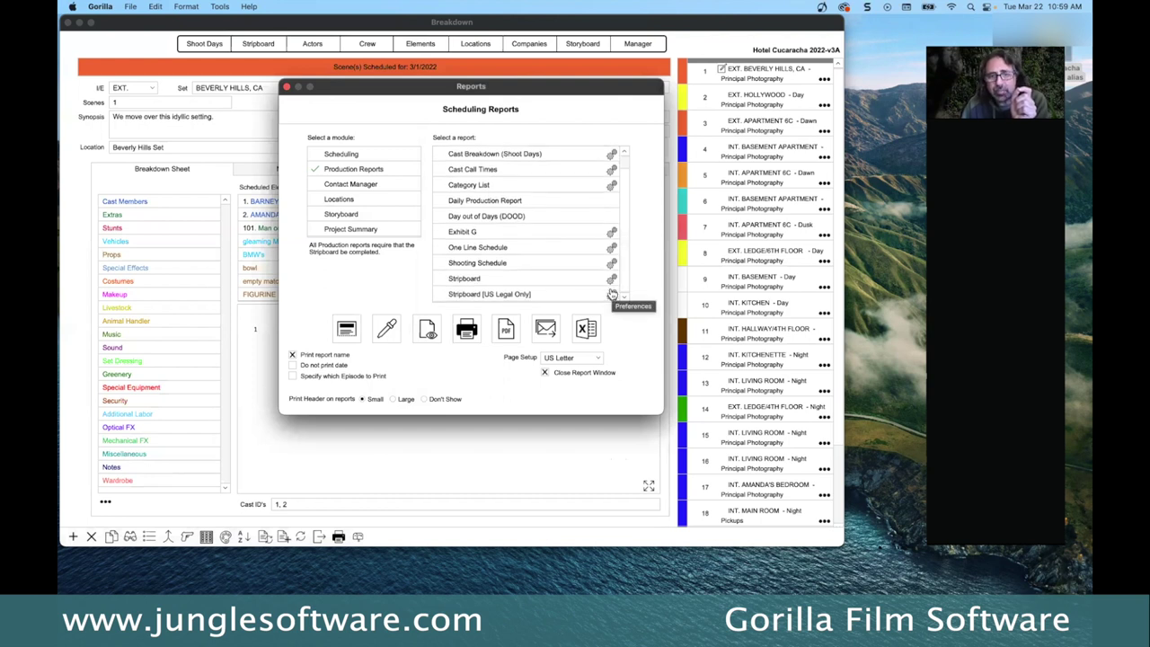
left_click(610, 281)
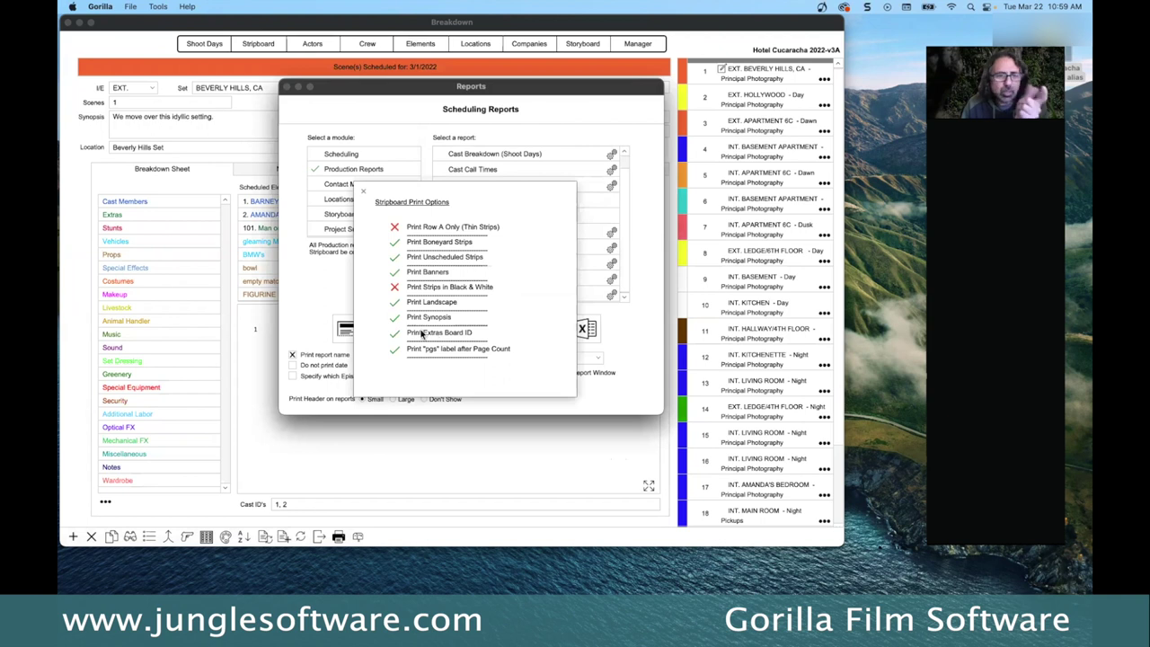
left_click(362, 191)
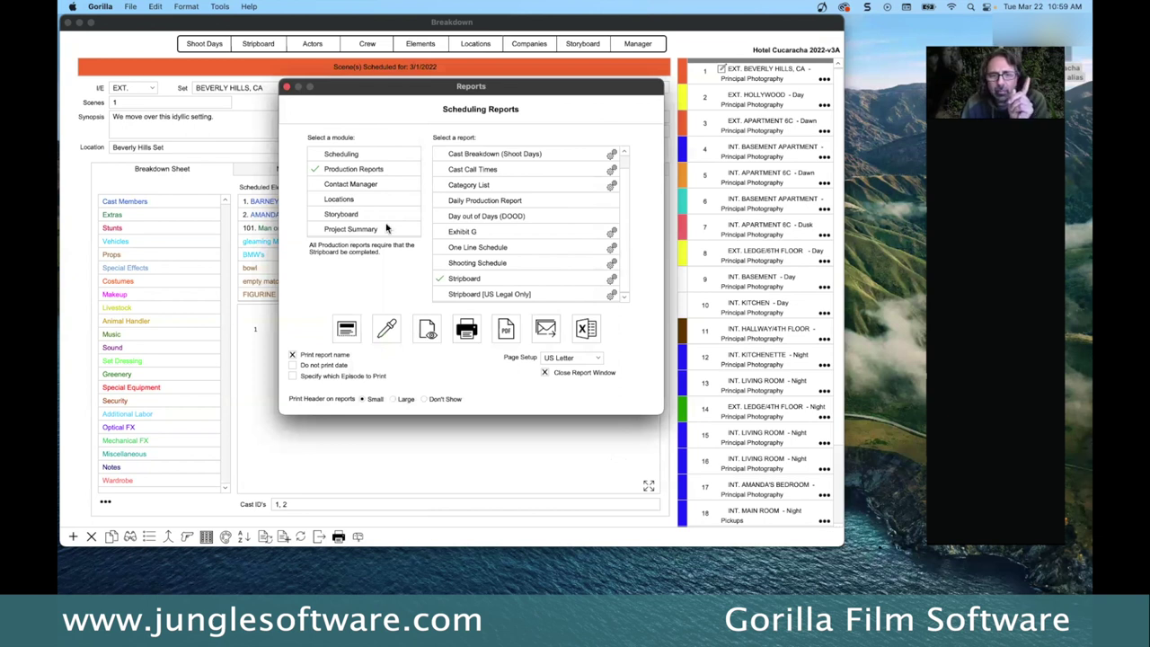
left_click(586, 330)
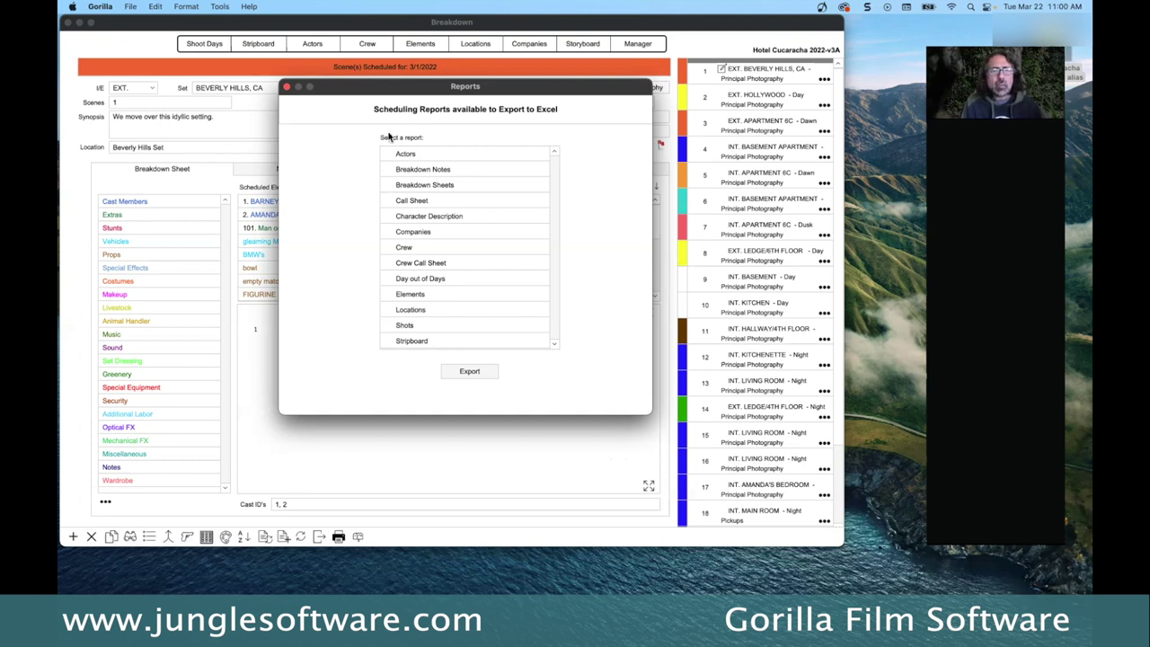
Step: Close the Reports window to return to scene 1's Breakdown sheet
left_click(286, 87)
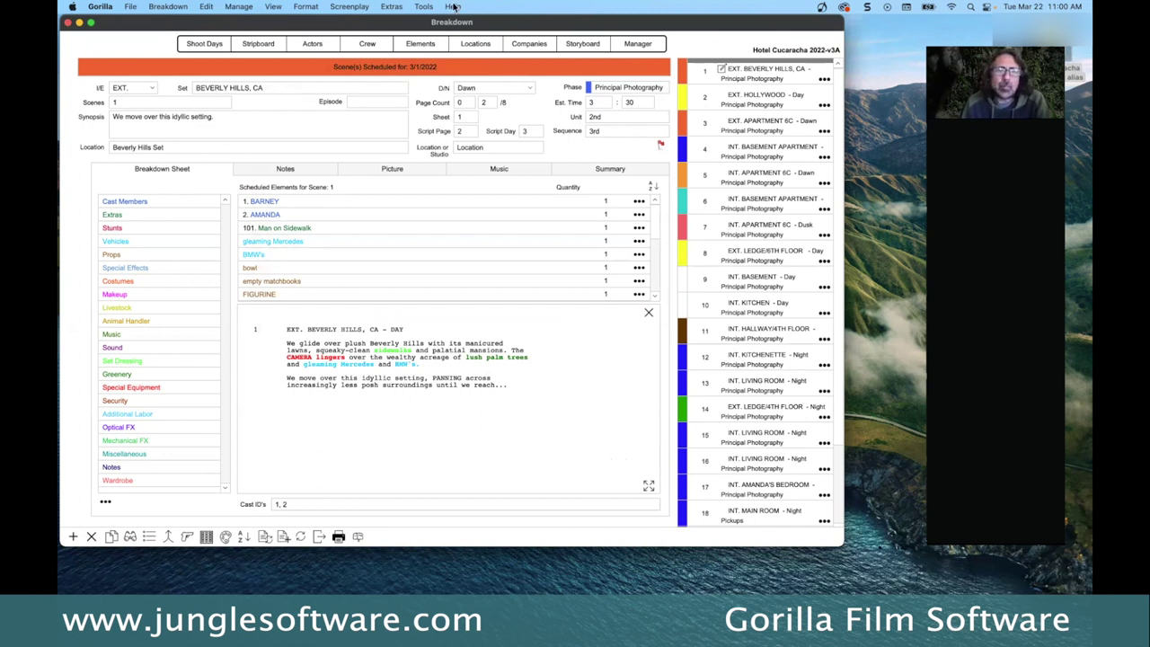
Step: Browse the Extras guide and training video options, then open the Project Manager and The Wild Outdoors schedule
left_click(395, 7)
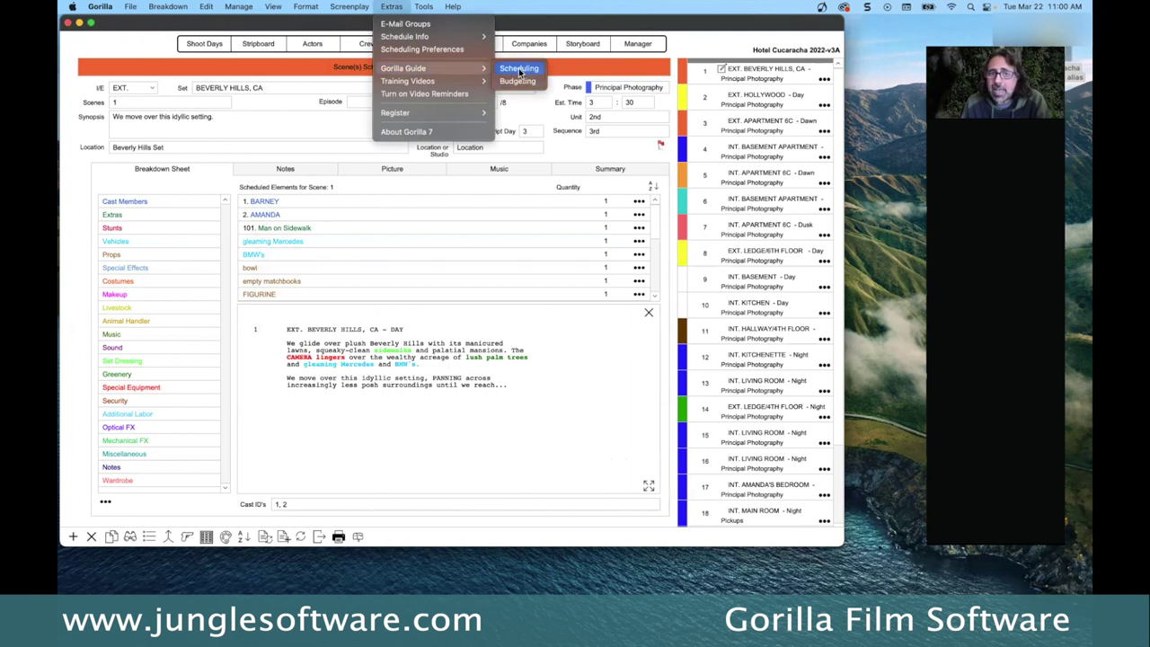
mouse_move(435, 90)
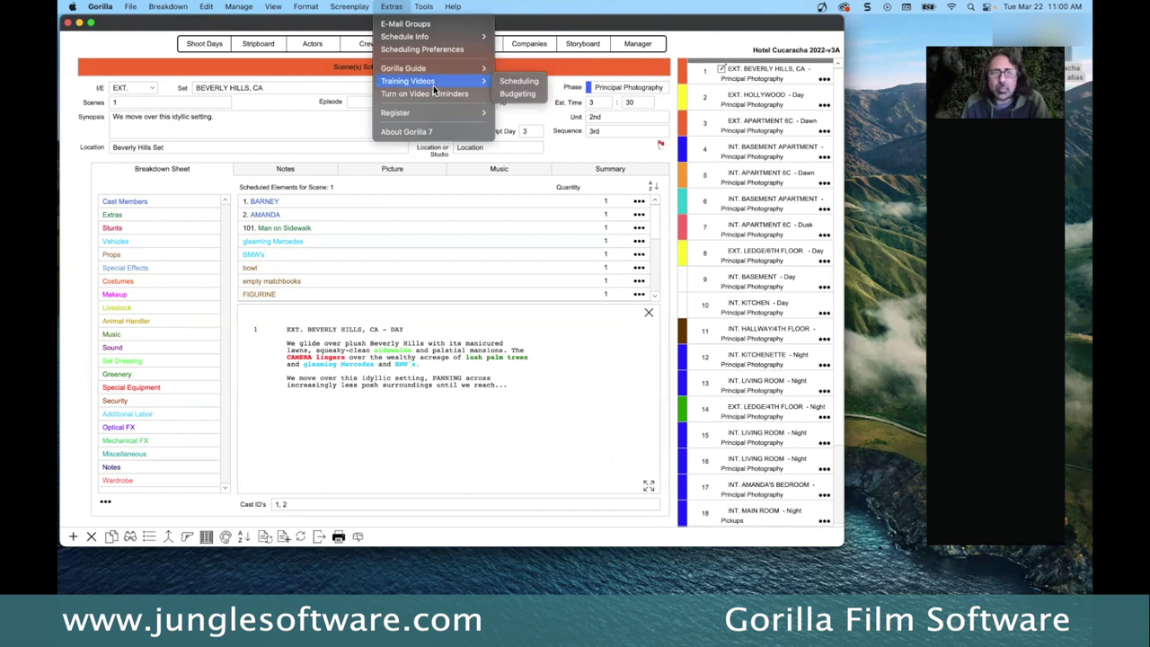
key("Escape")
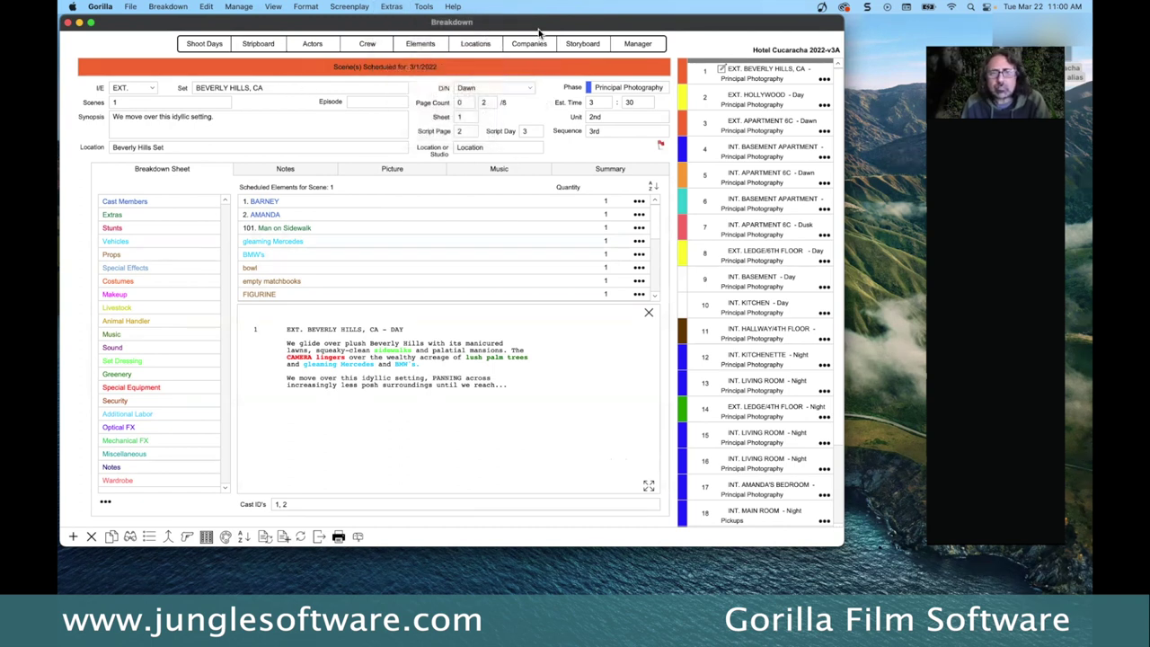
left_click(633, 44)
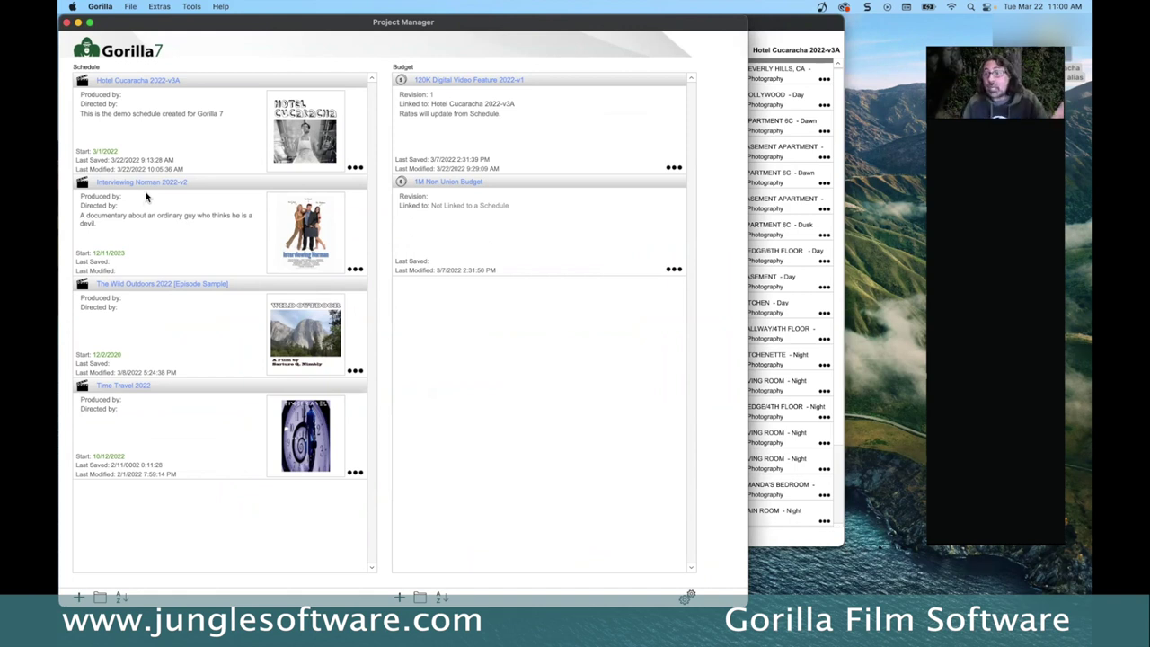
left_click(123, 286)
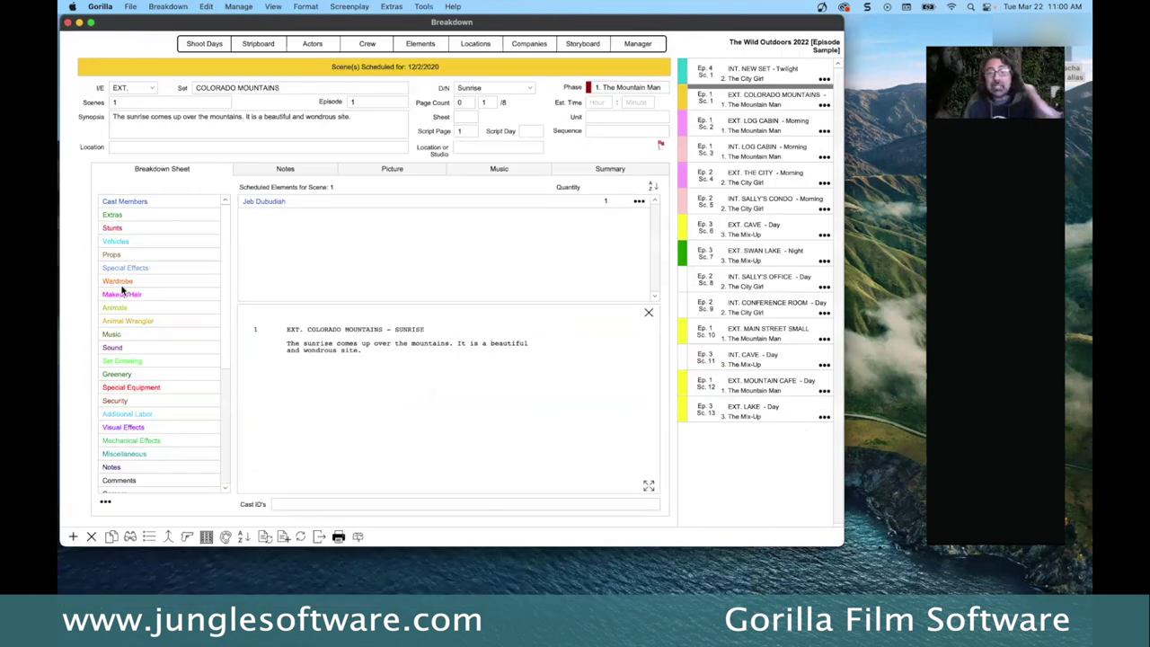
Step: Show this sample's Episodes list of five episodes, The Mountain Man through Ep5
left_click(365, 106)
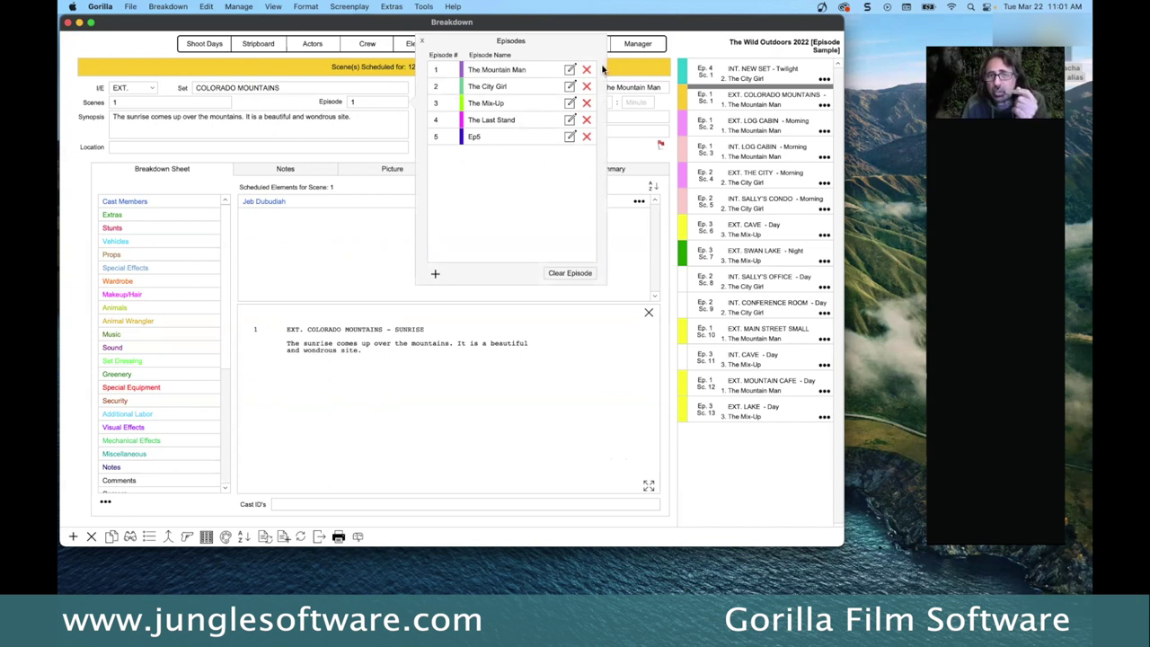
Step: Close The Mountain Man's episode details unchanged and return to the Project Manager
left_click(569, 72)
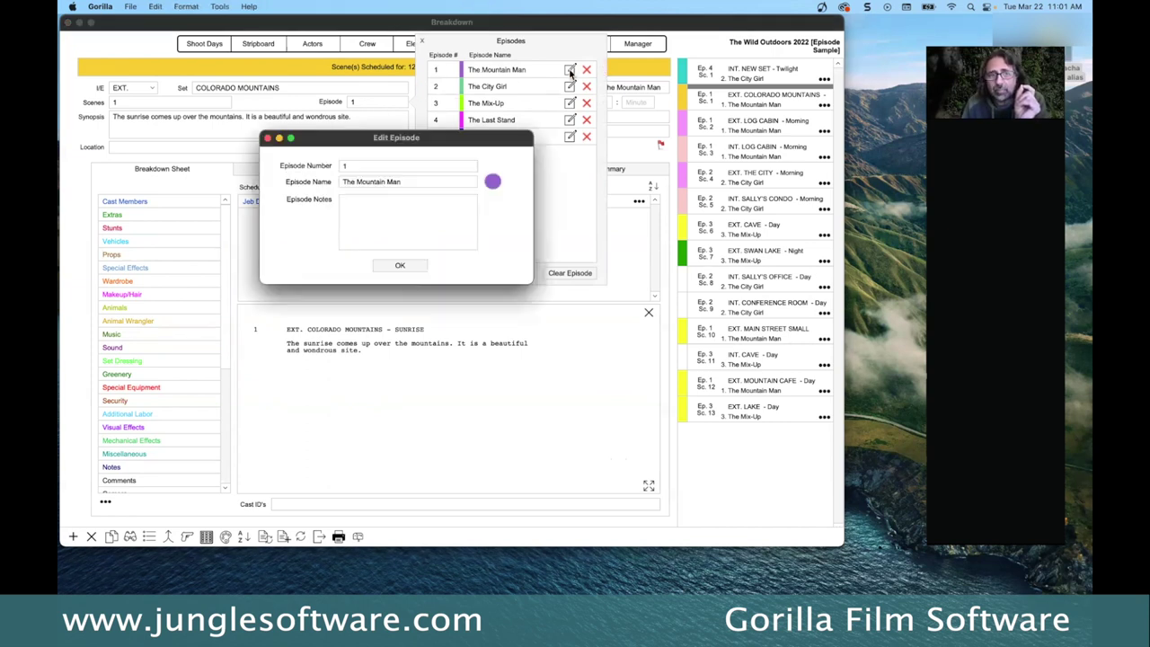
left_click(397, 268)
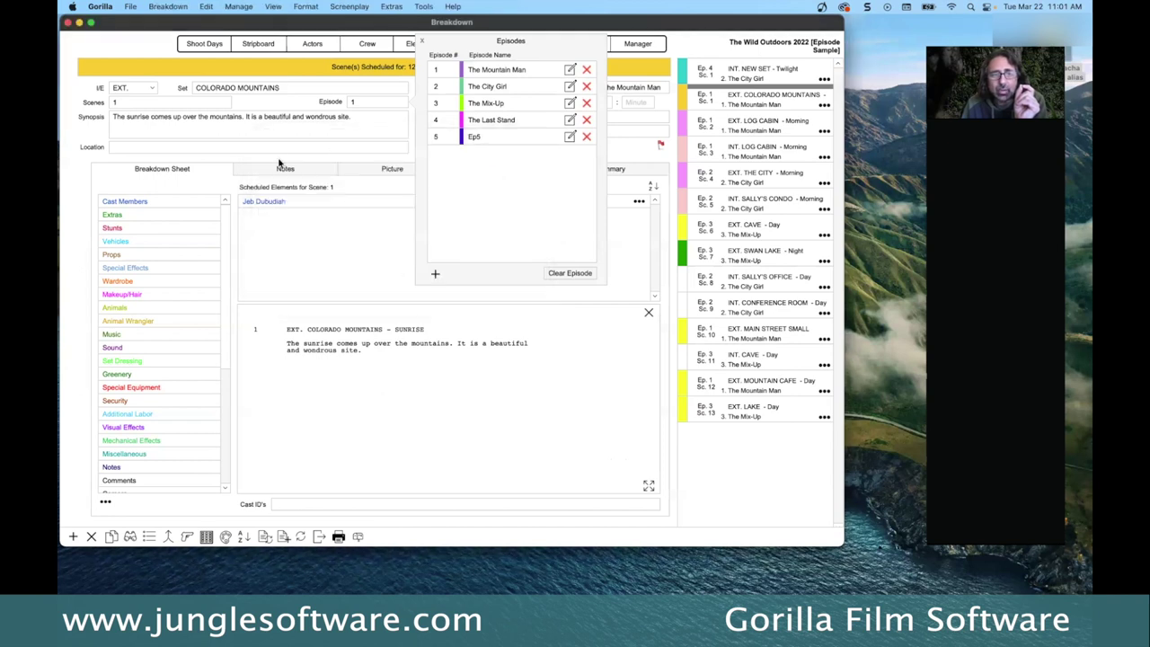
left_click(421, 44)
left_click(633, 43)
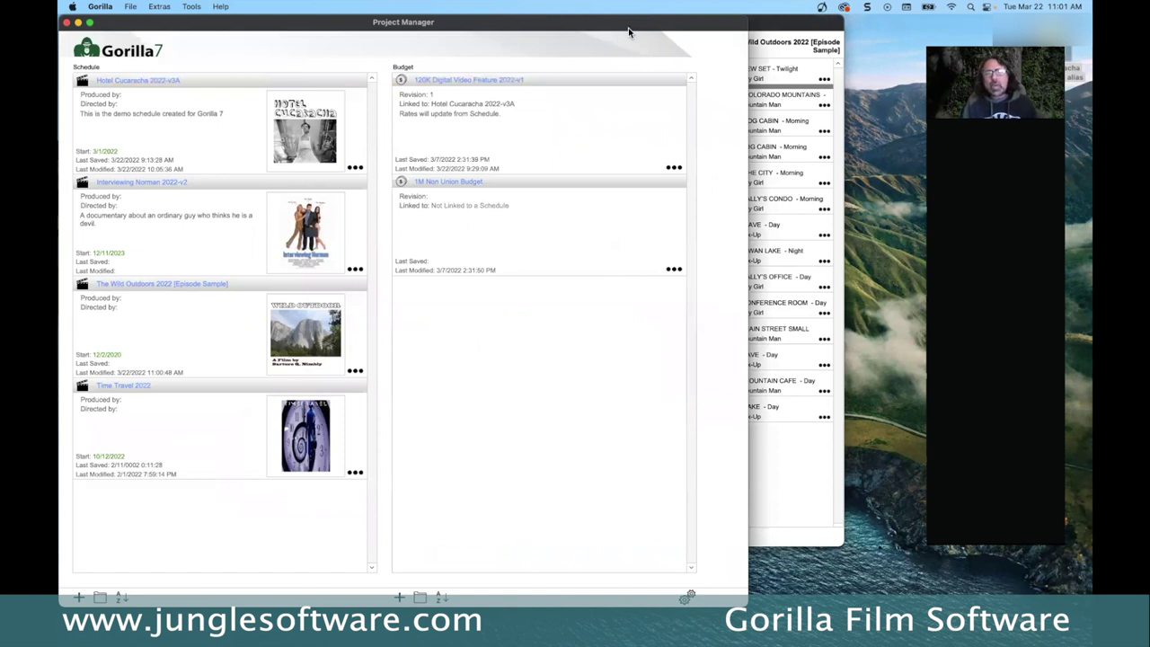
Step: Open Hotel Cucaracha 2022-v3A and start Import Actors from the Cast list, then cancel it
left_click(158, 81)
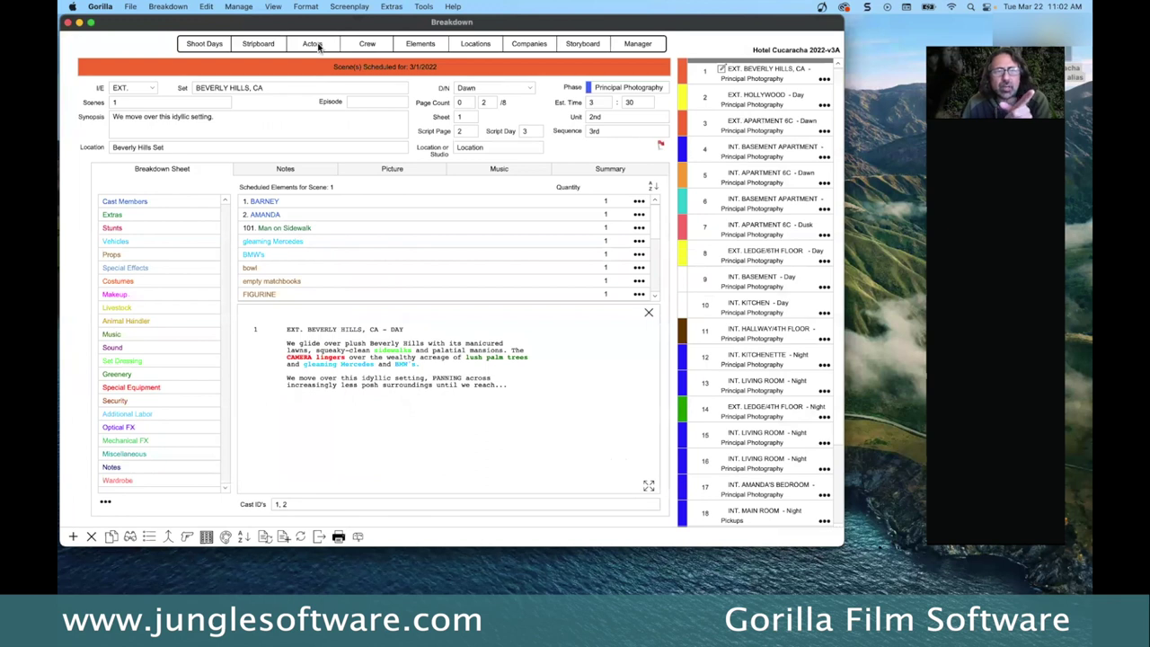
left_click(315, 44)
left_click(130, 7)
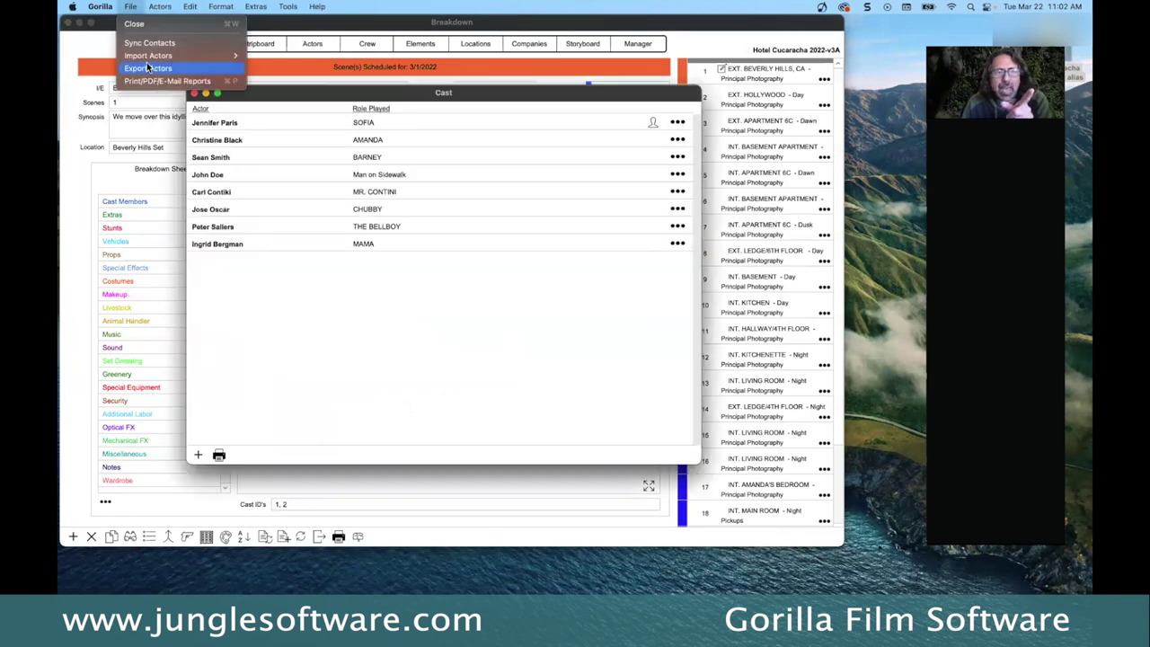
mouse_move(212, 54)
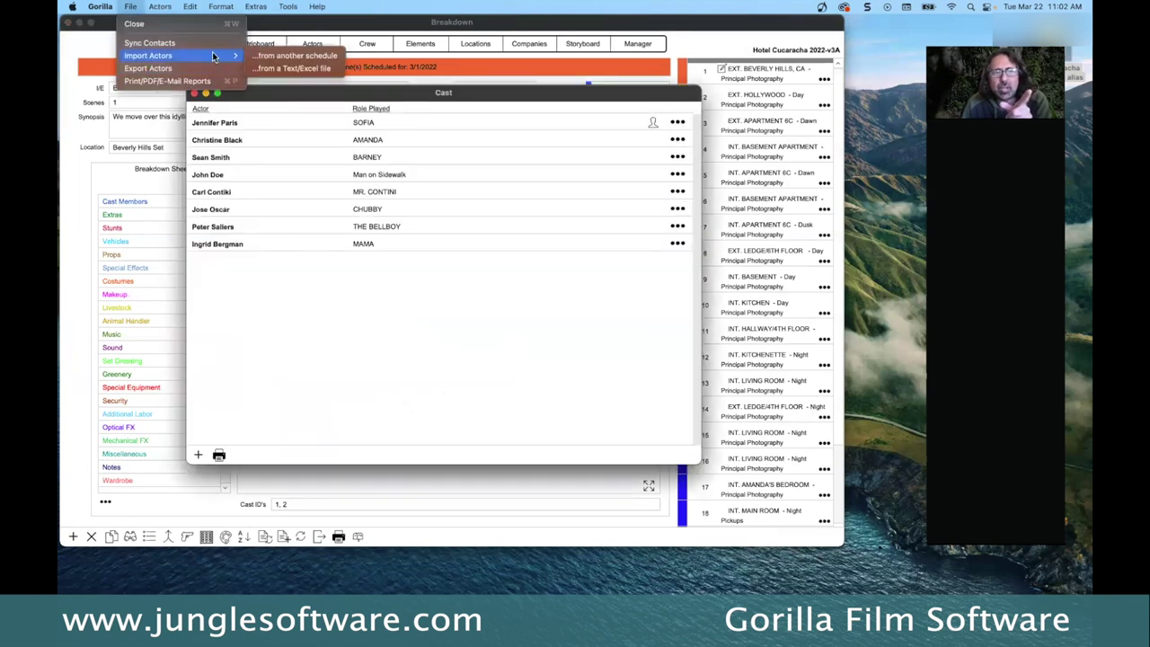
left_click(299, 57)
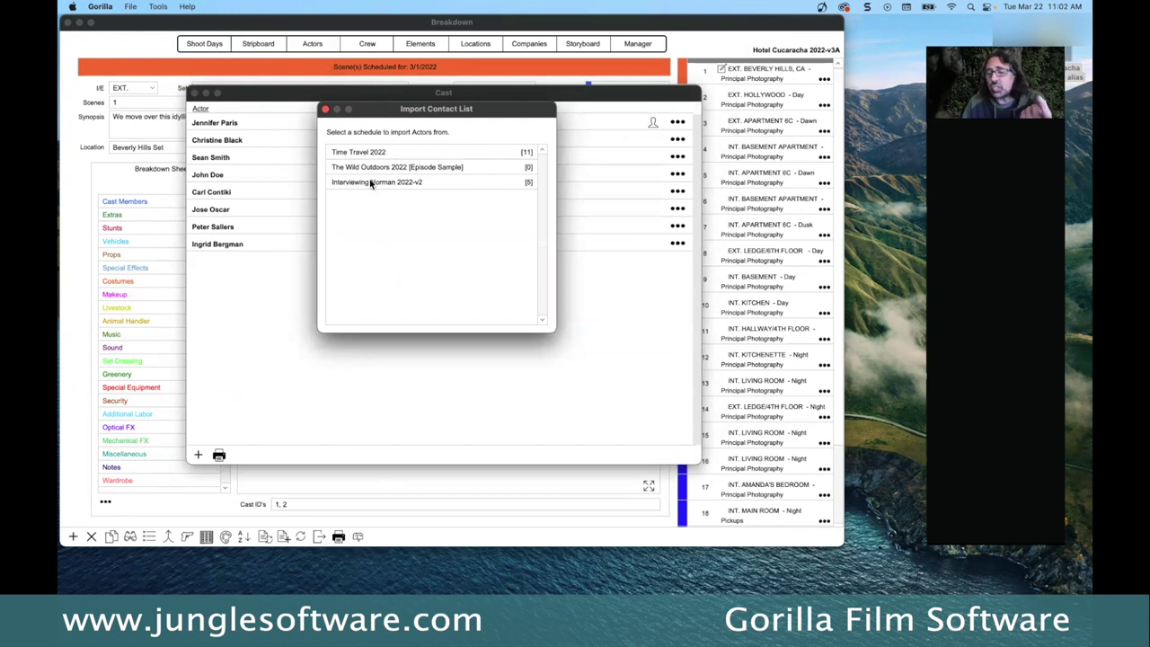
left_click(325, 109)
Step: Close the Cast list and view the five shooting locations in Locations
left_click(131, 6)
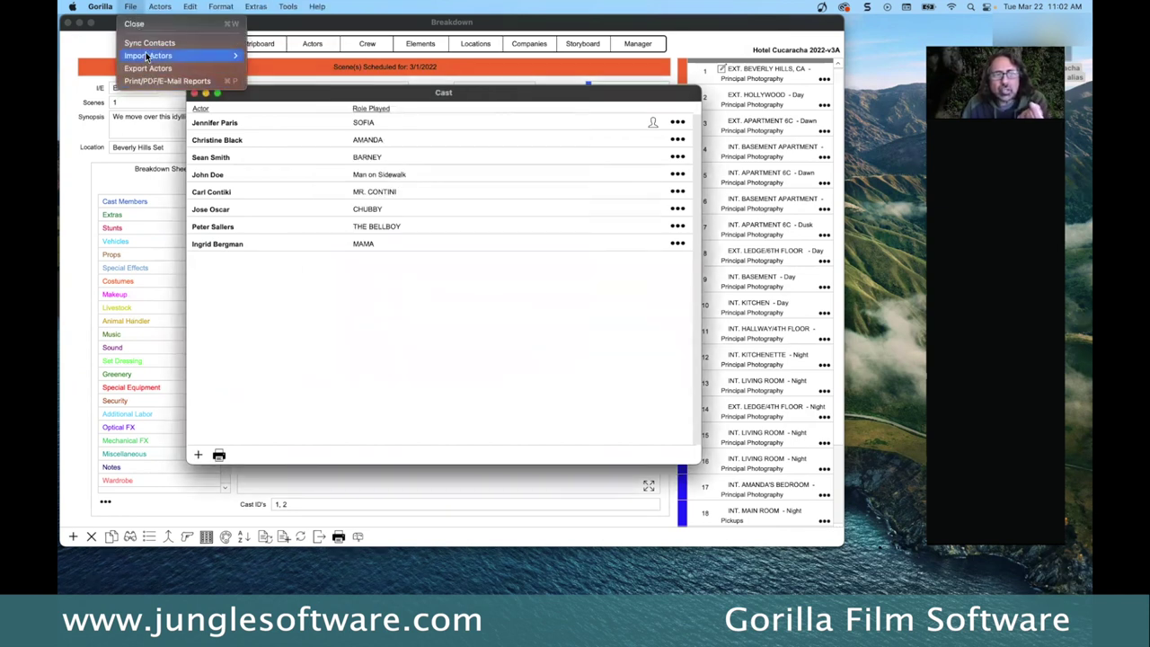
mouse_move(146, 54)
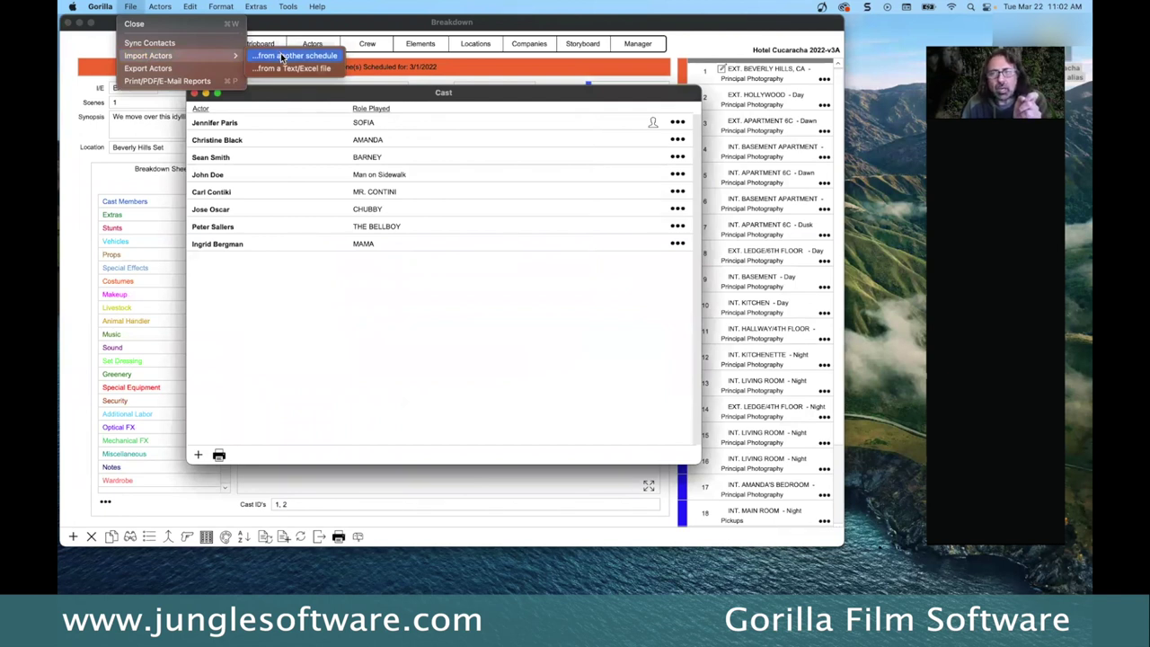
left_click(280, 128)
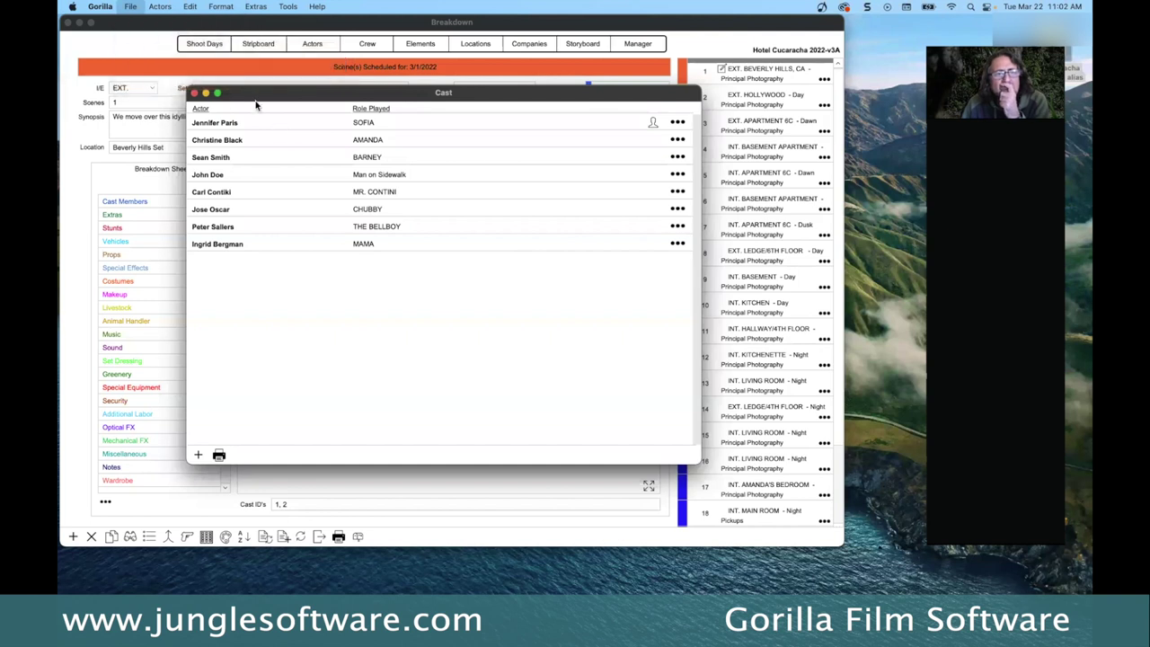
left_click(194, 92)
left_click(474, 46)
left_click(132, 7)
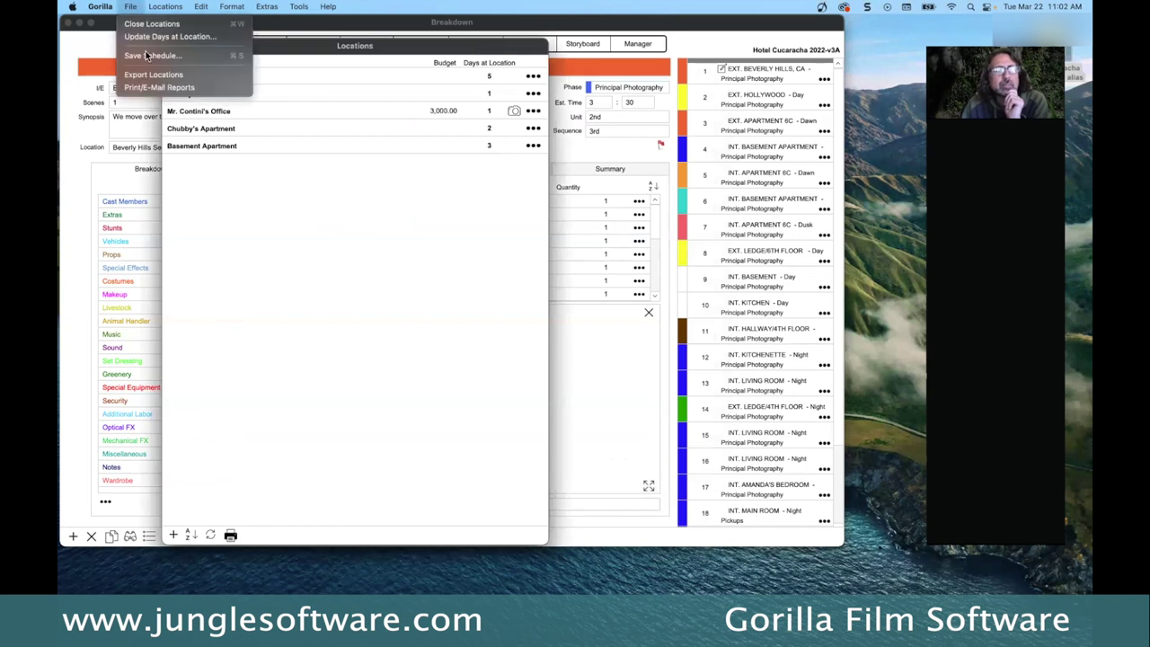
Step: Close Locations, return to the Project Manager, and open What's New? from Extras
left_click(129, 8)
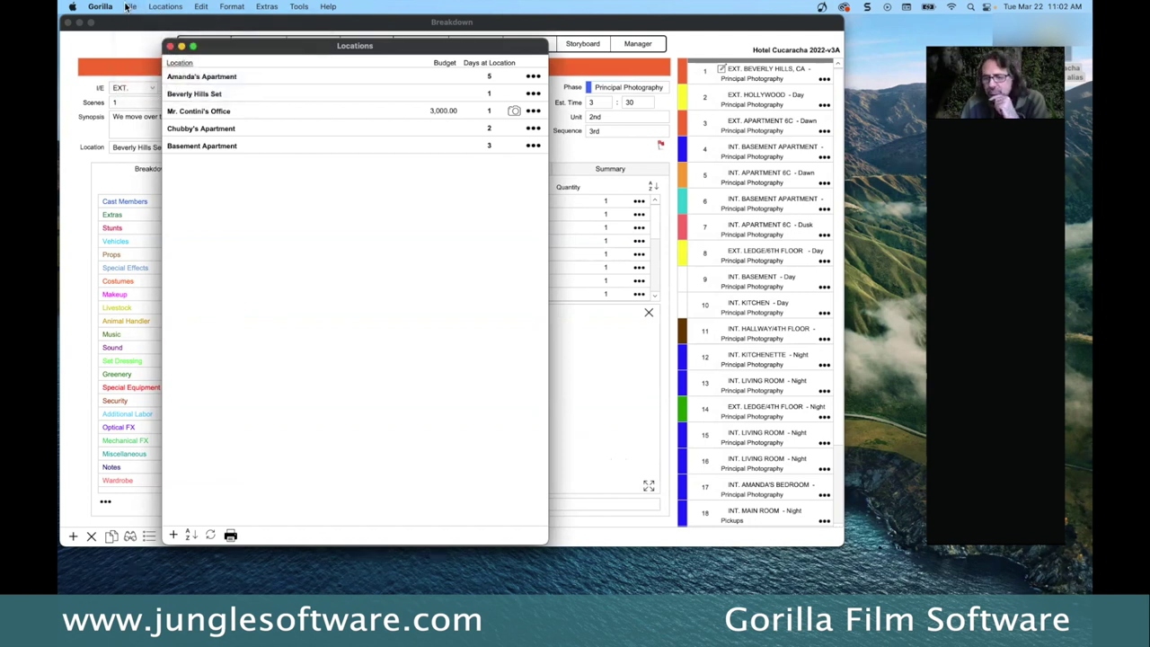
left_click(169, 46)
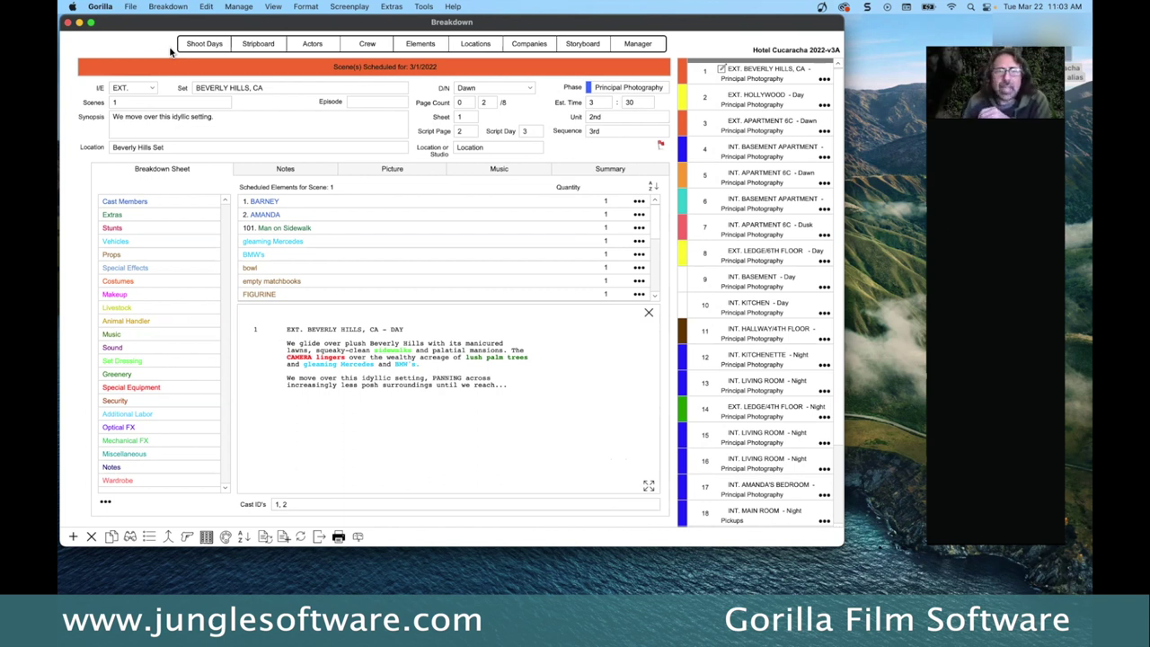
left_click(632, 43)
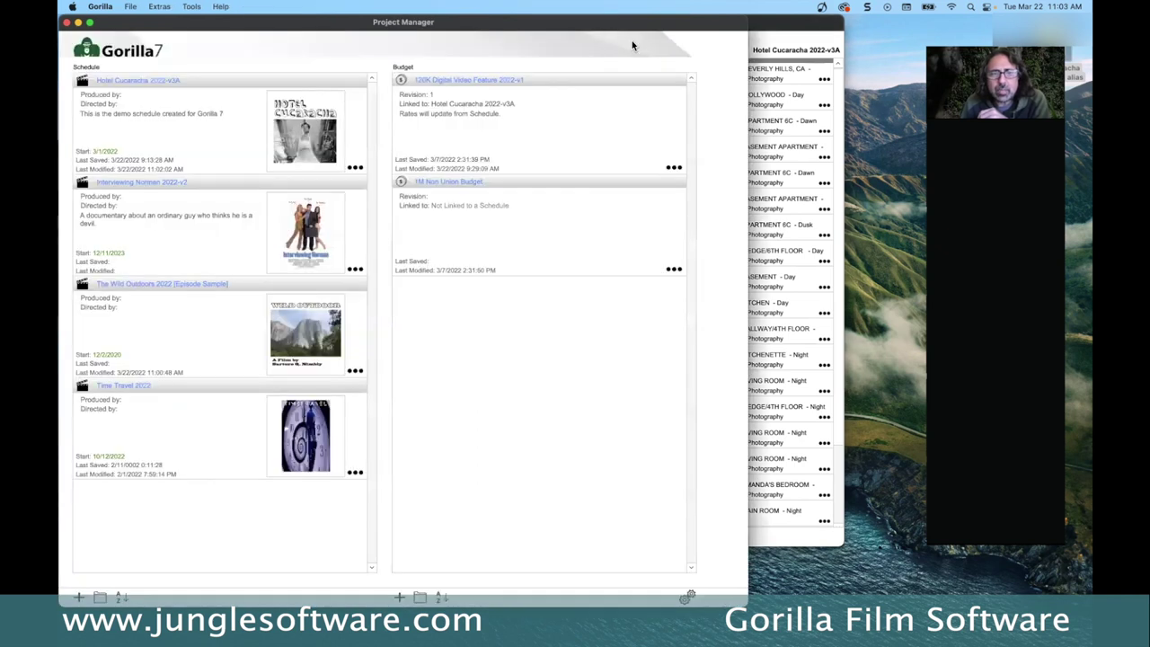
left_click(688, 596)
left_click(687, 556)
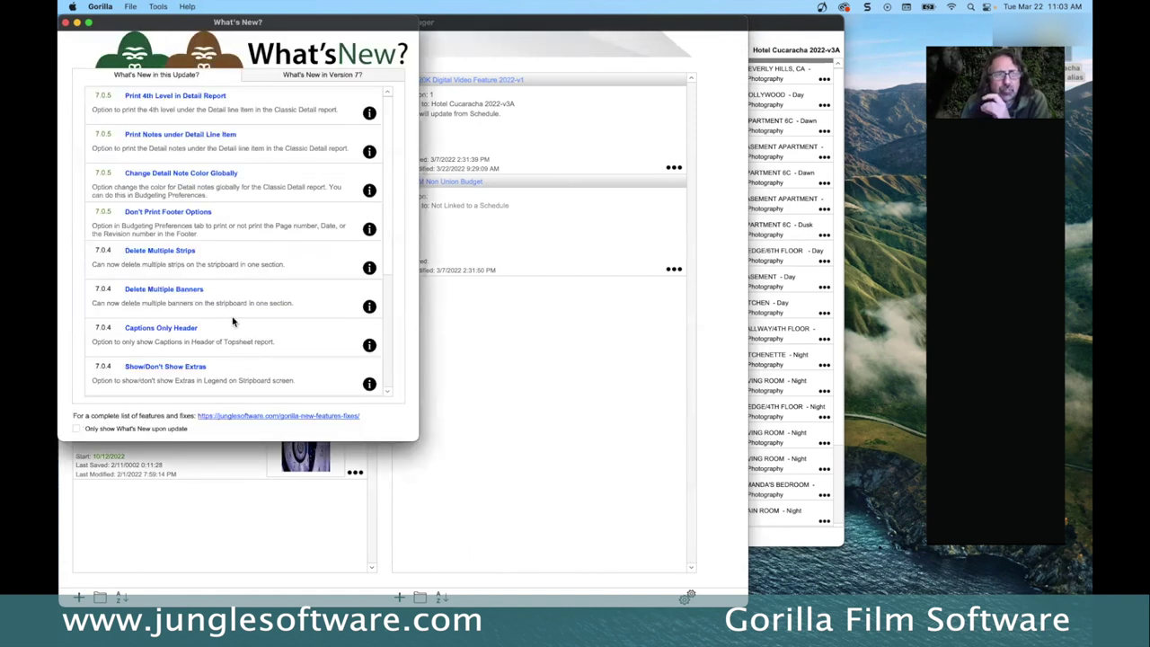
Step: View Version 7 features, checking details for Reuse Tagged Elements and O/C Option for Crew Call Time
left_click(303, 78)
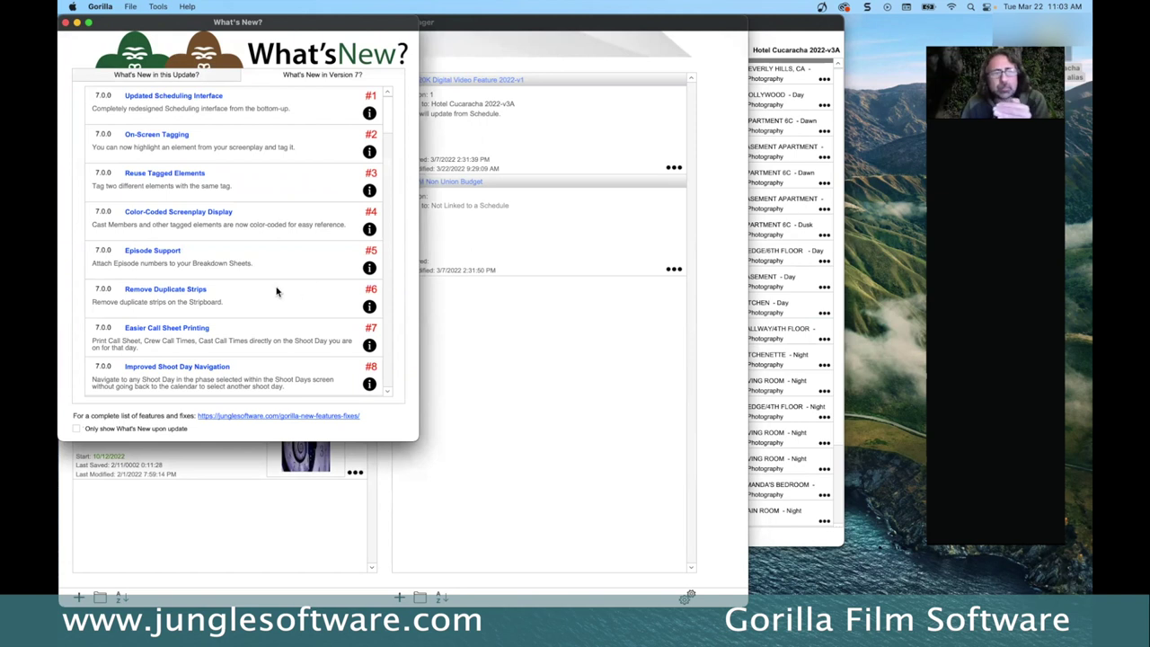
scroll(274, 288, "down", 3)
scroll(269, 286, "up", 3)
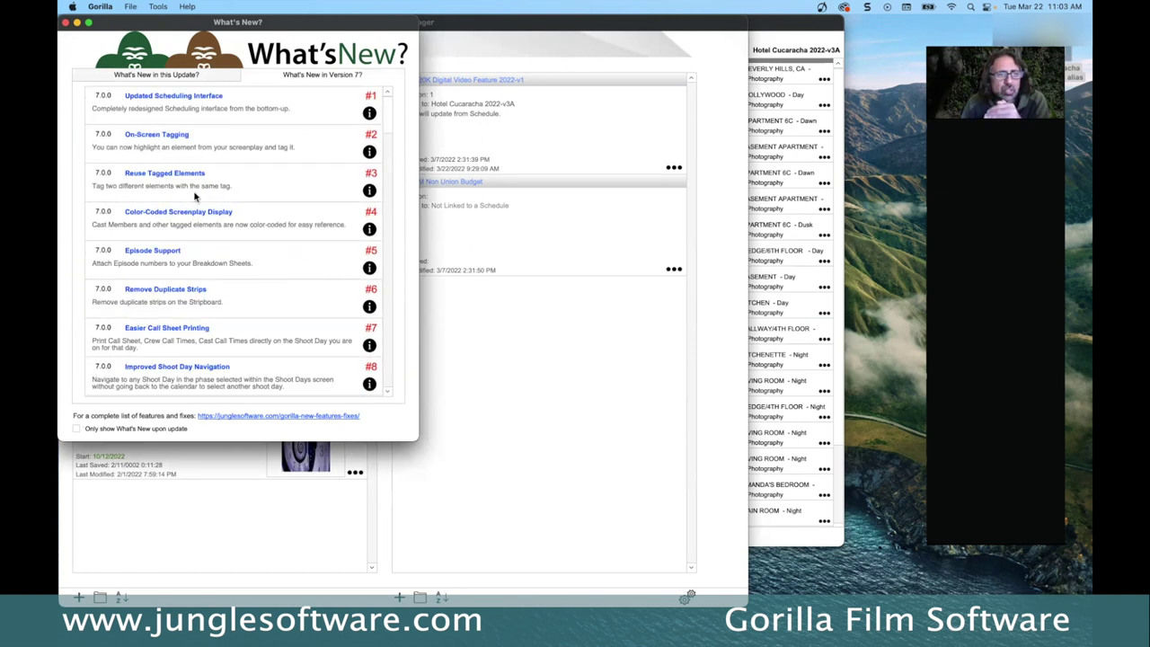
left_click(369, 191)
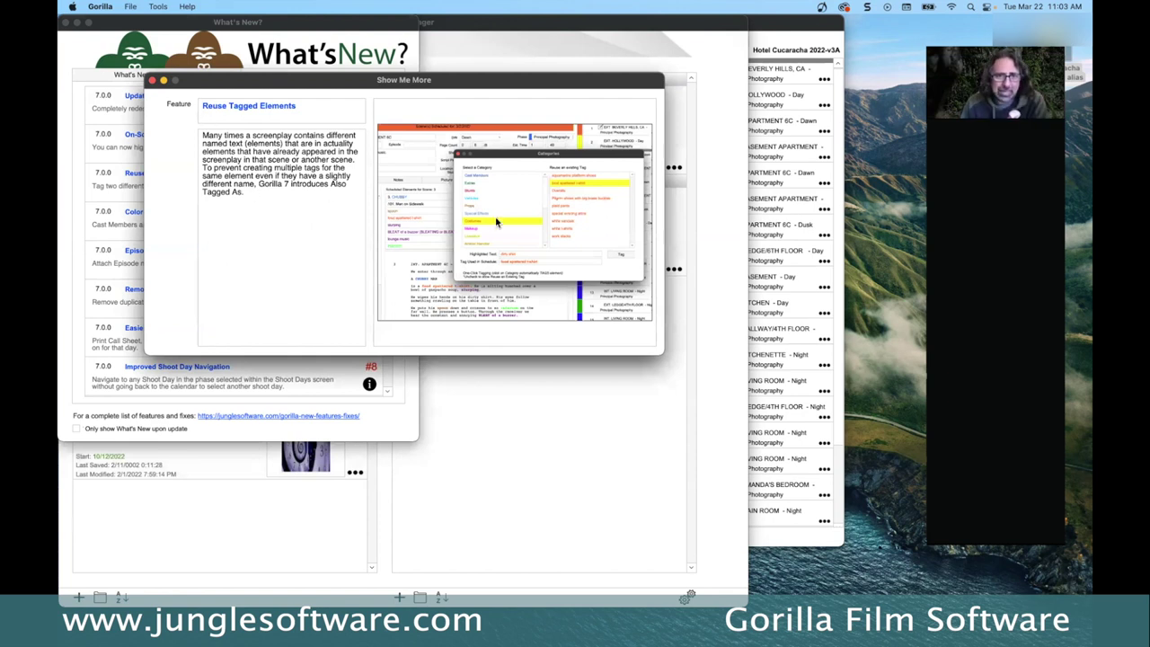
left_click(153, 80)
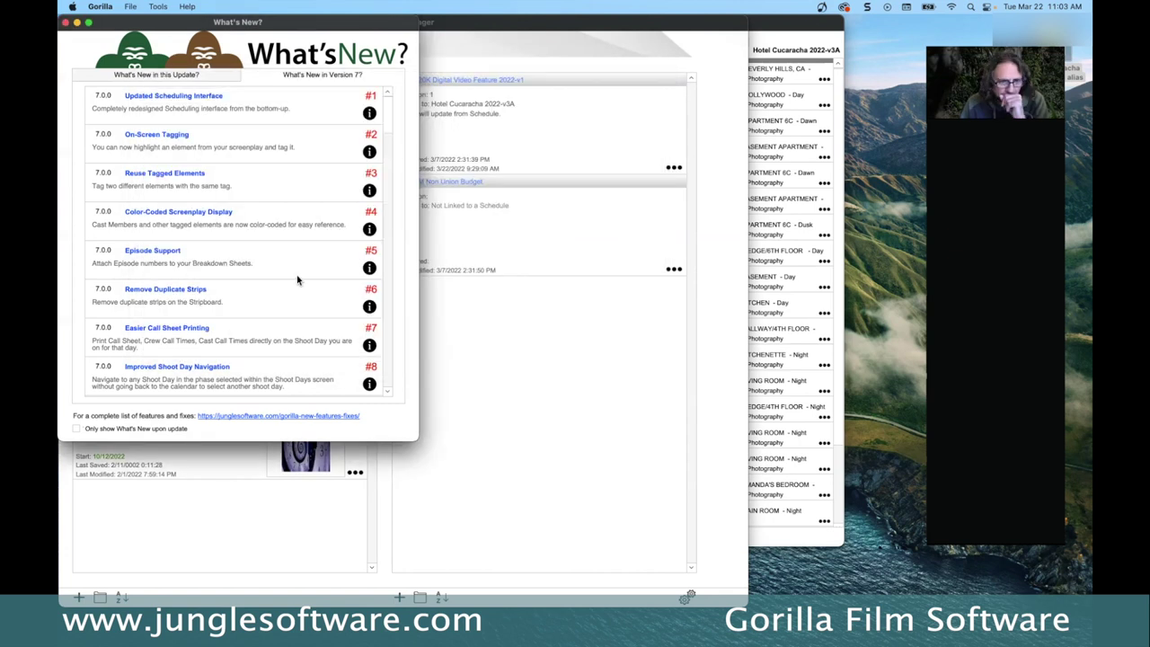
scroll(297, 281, "down", 5)
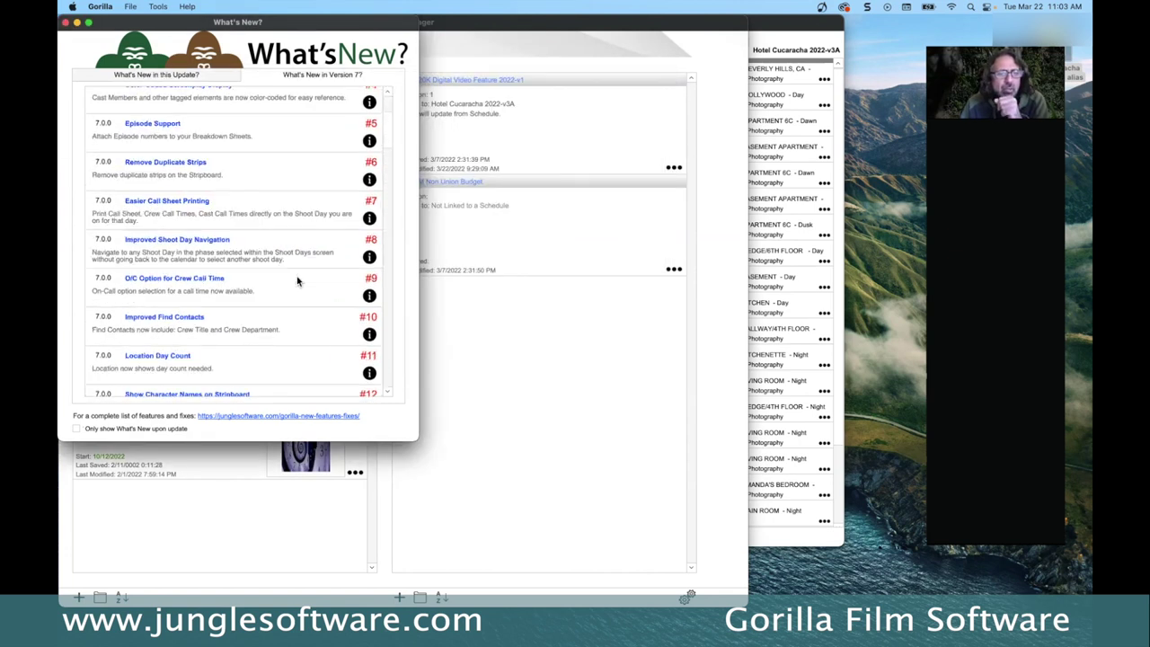
scroll(297, 281, "down", 1)
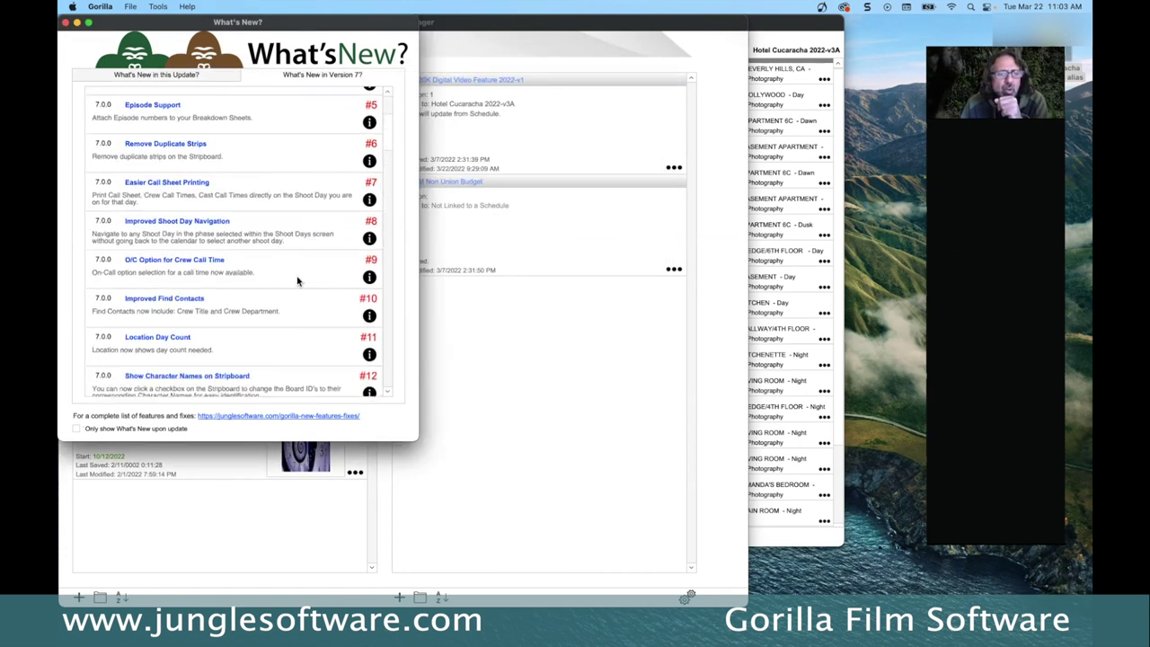
left_click(369, 277)
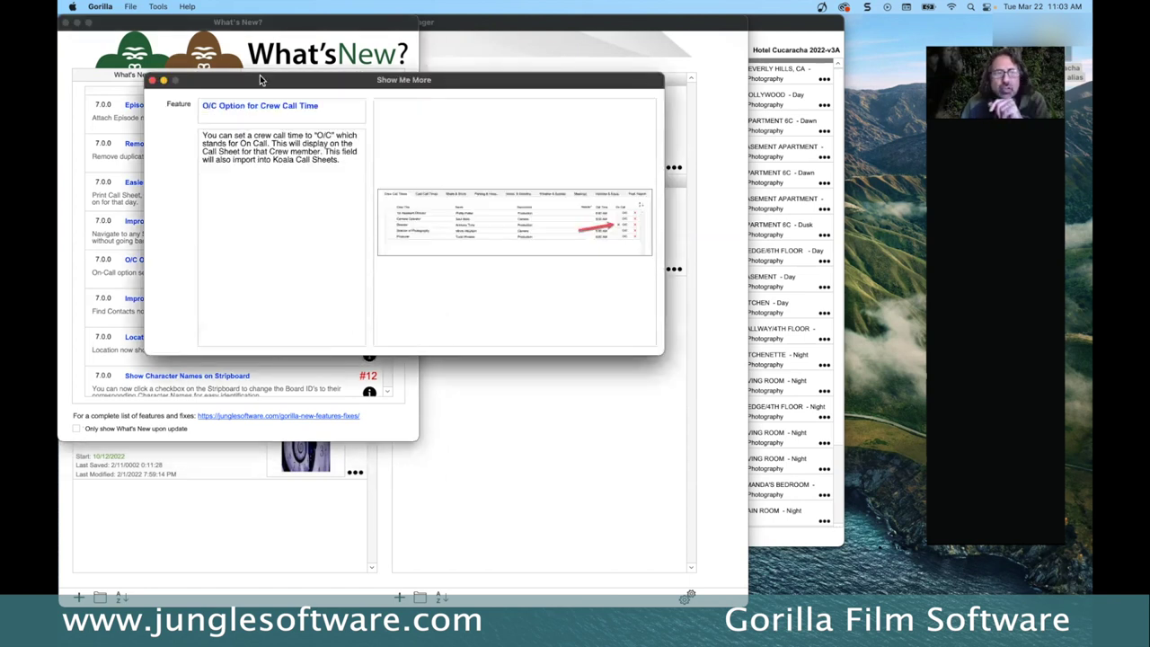
left_click(152, 81)
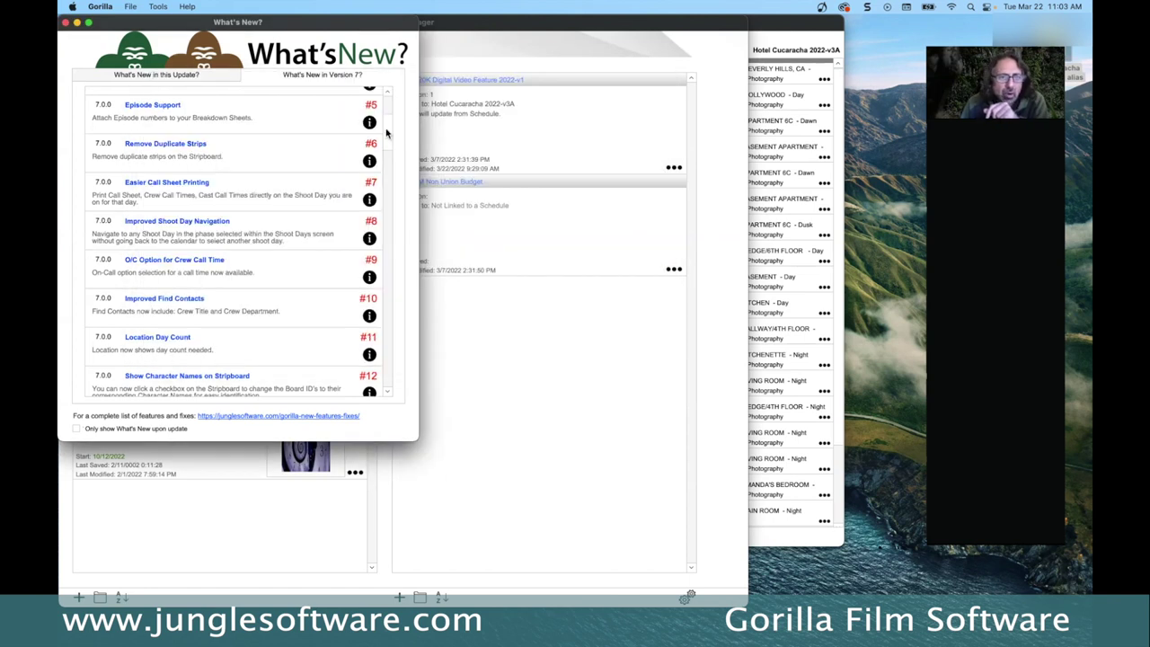
Step: Scroll through the Version 7.0.0 list down to Improved Shoot Day Navigation
left_click_drag(394, 128, 393, 388)
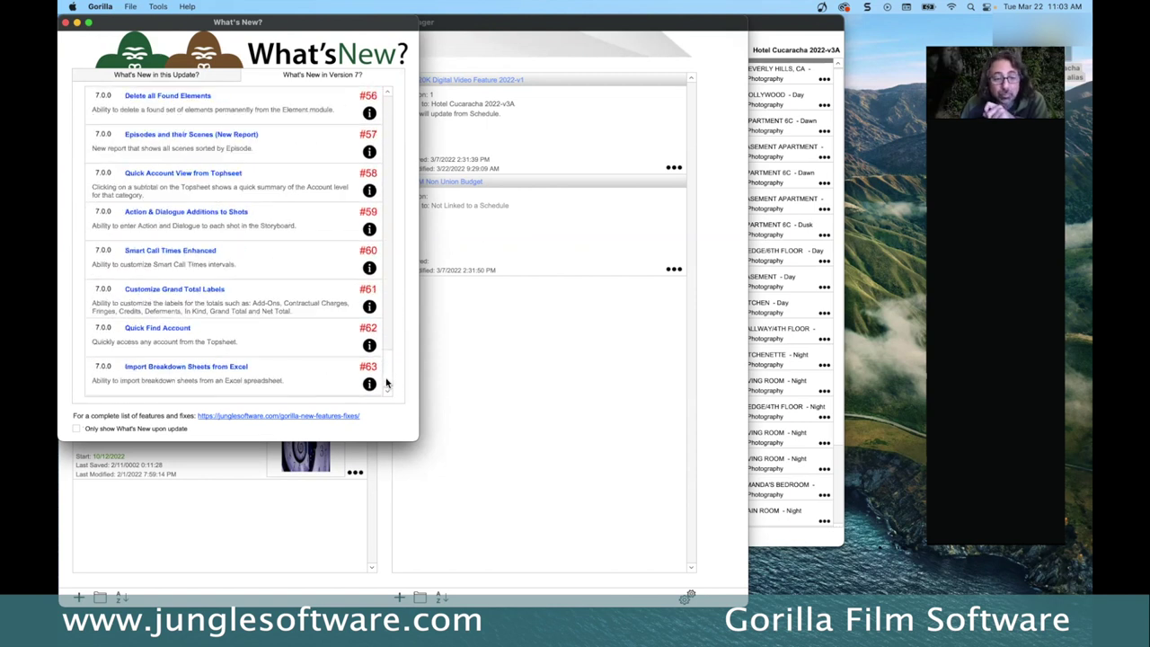
left_click_drag(387, 379, 385, 103)
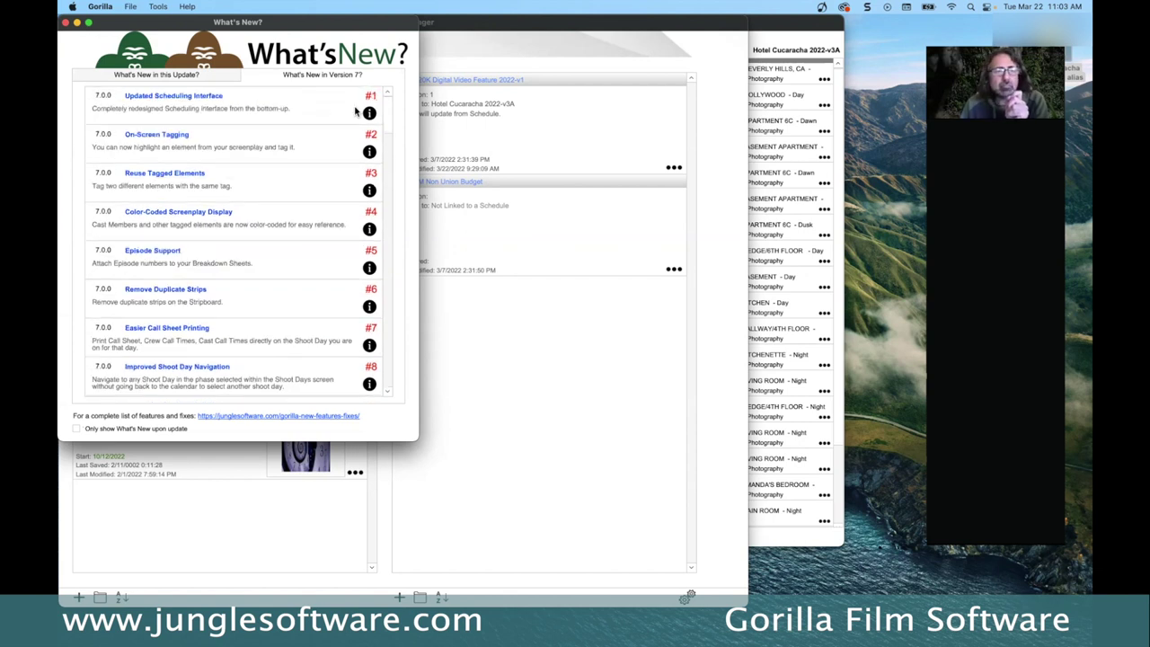
scroll(170, 304, "down", 4)
scroll(170, 304, "down", 4)
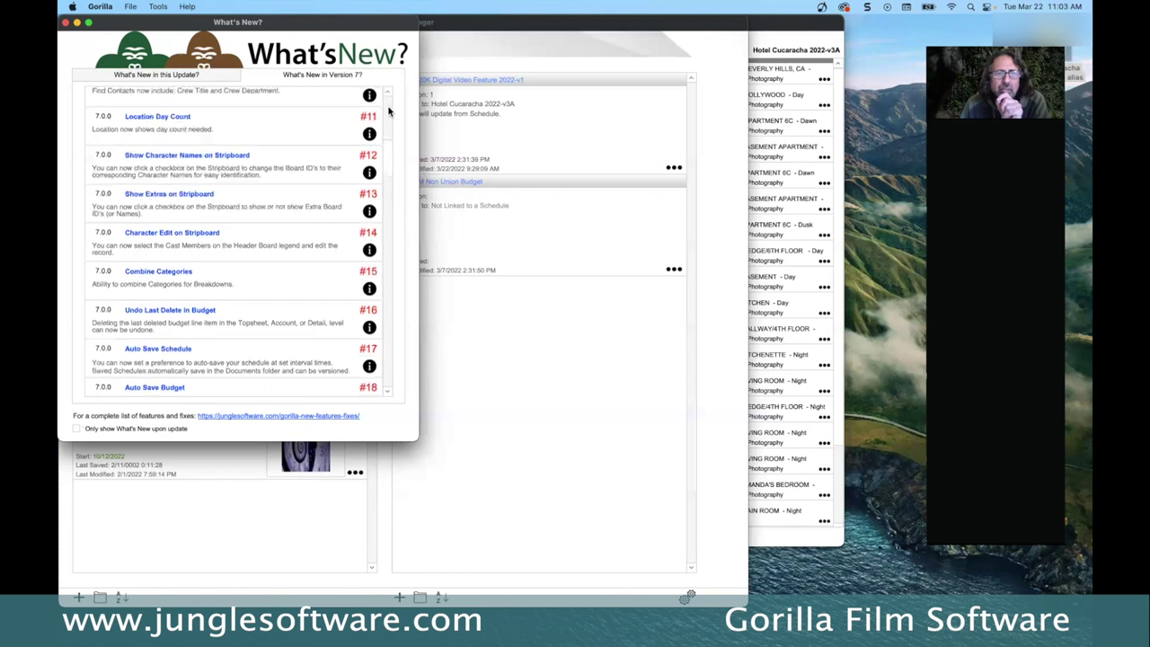
left_click_drag(392, 164, 389, 91)
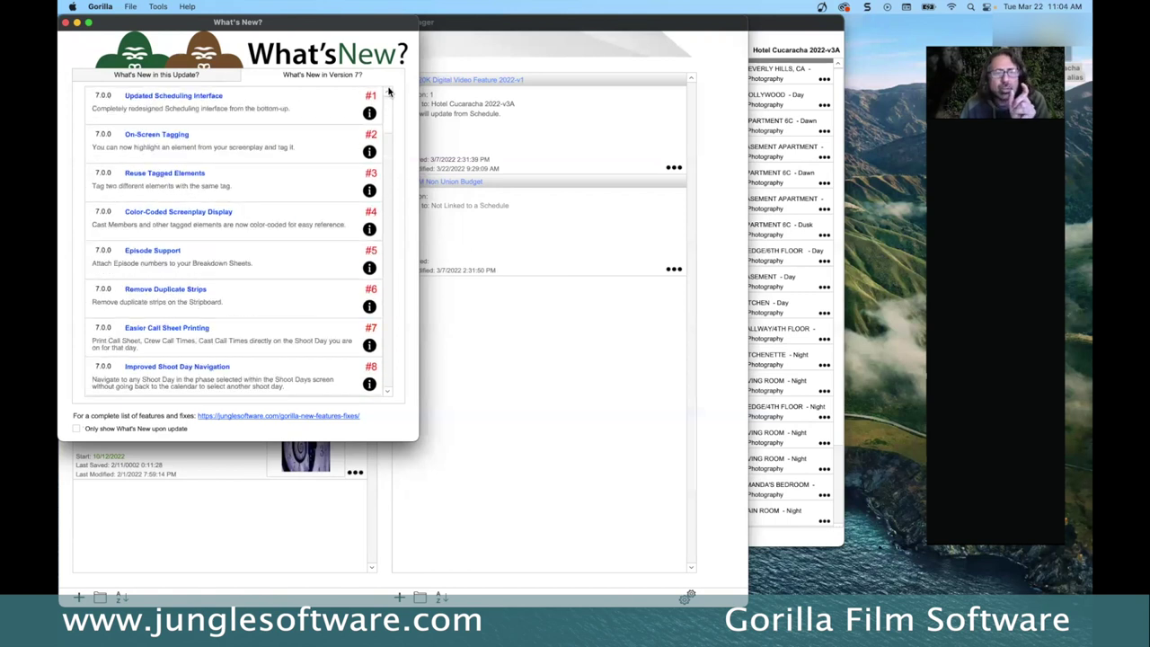
left_click_drag(393, 114, 377, 36)
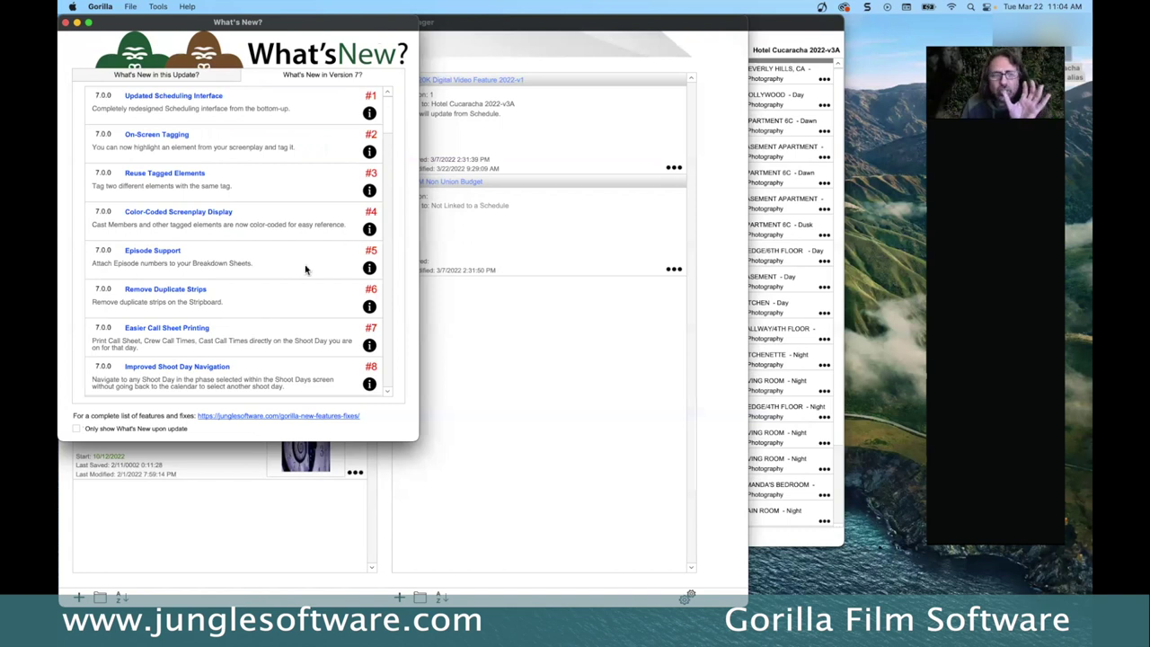
Step: Close What's New and open the My Budgets chooser of saved budget files
left_click(154, 76)
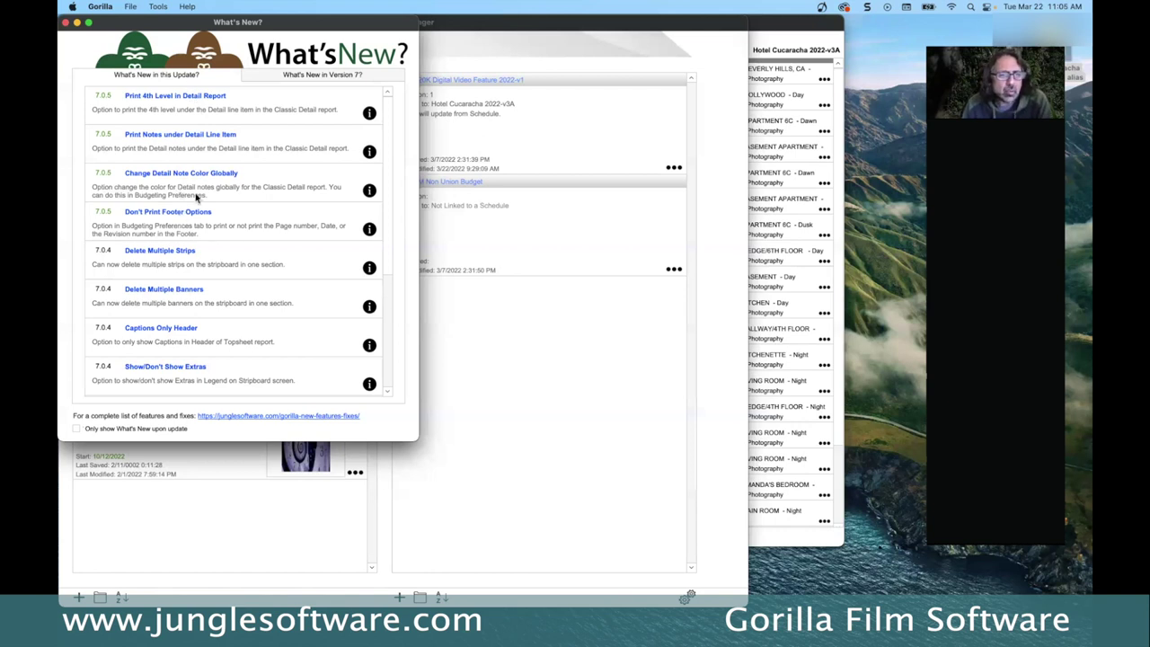
left_click(66, 23)
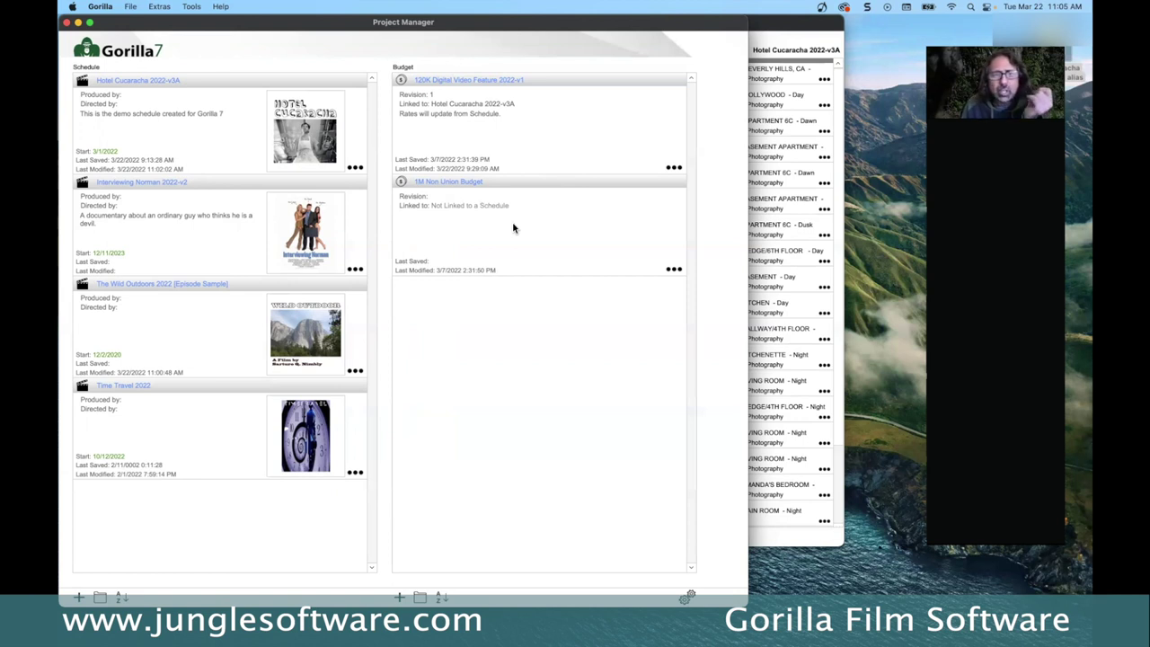
left_click(420, 598)
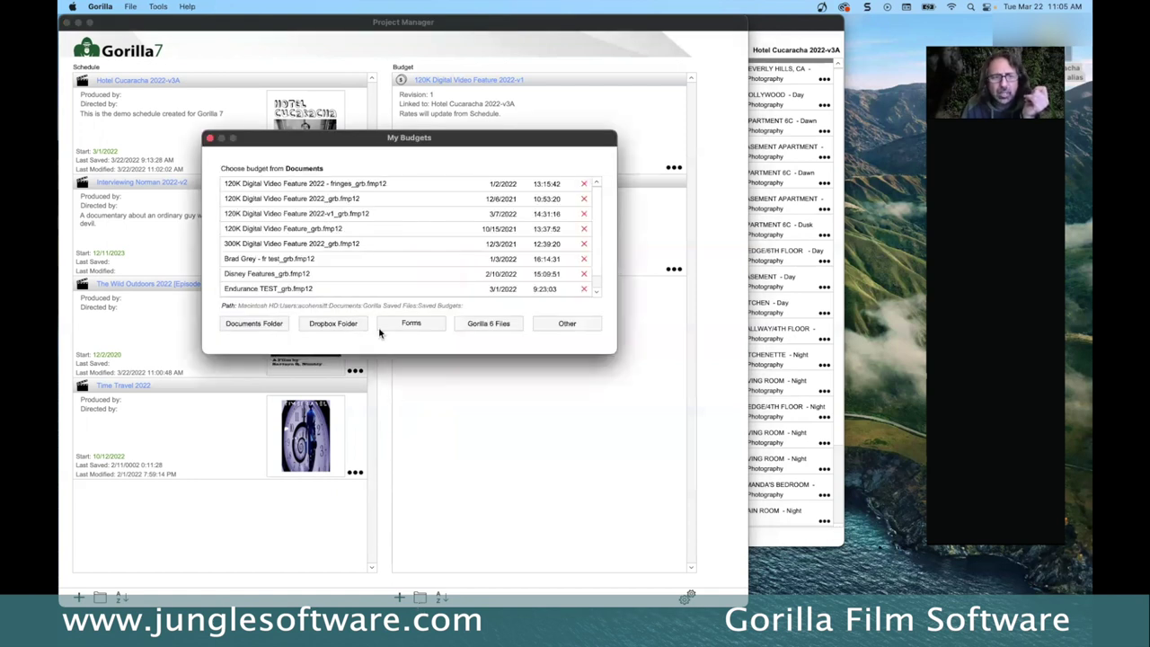
Step: Browse the bundled Budget Samples, then the Budget Templates, in My Budgets
left_click_drag(372, 140, 383, 142)
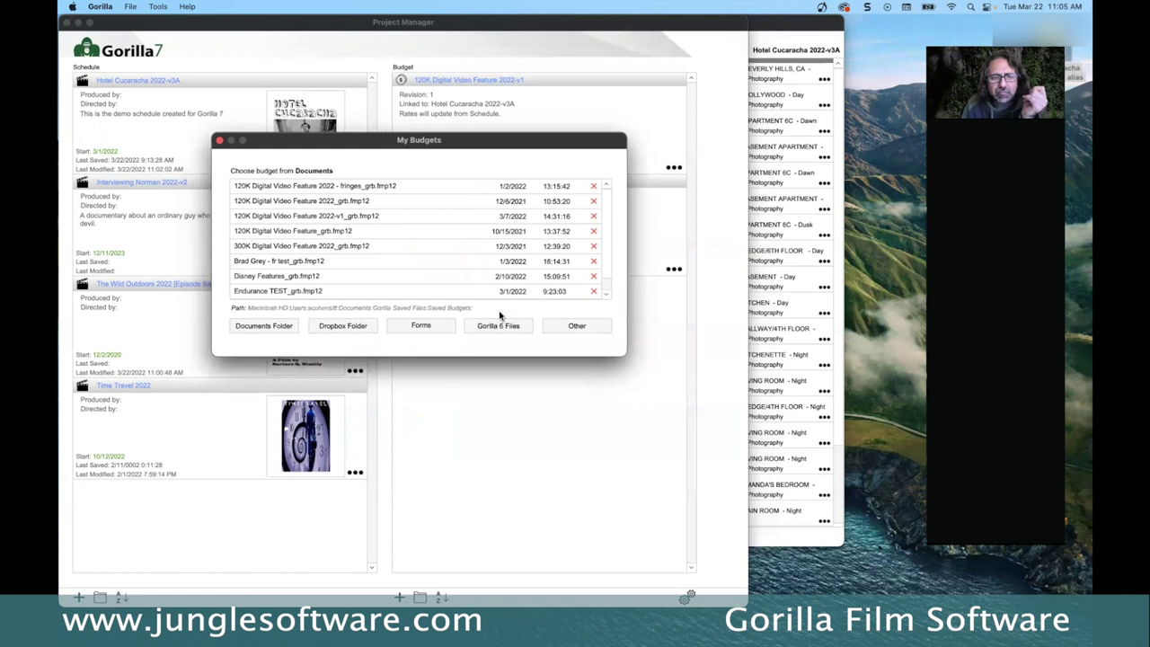
left_click(422, 327)
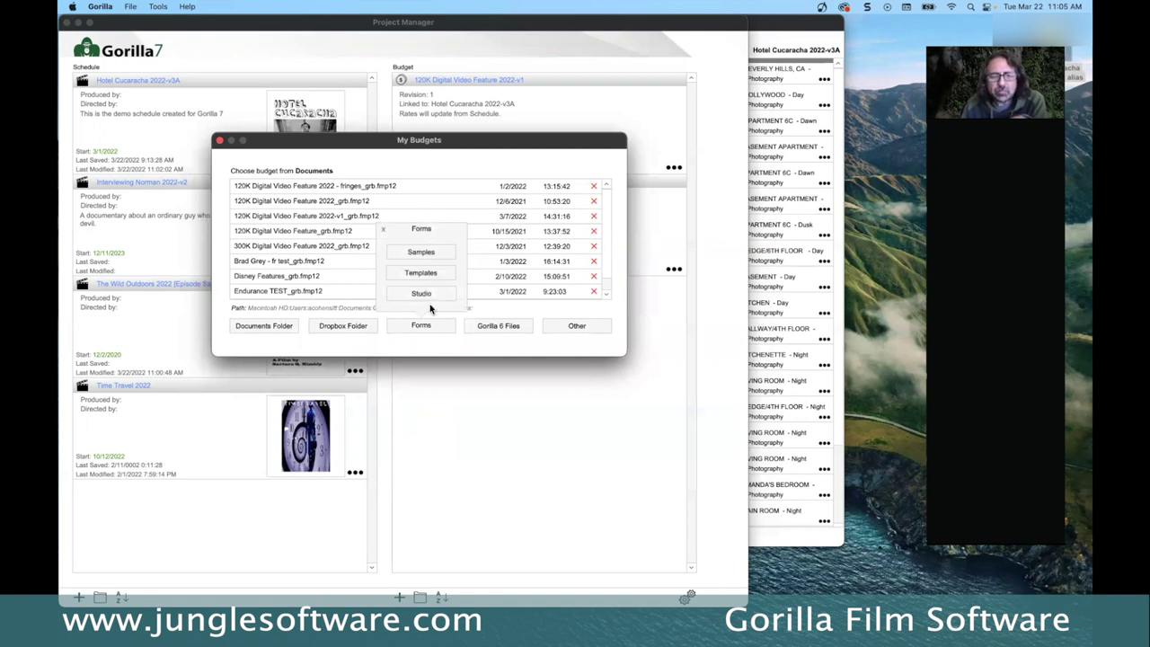
left_click(429, 255)
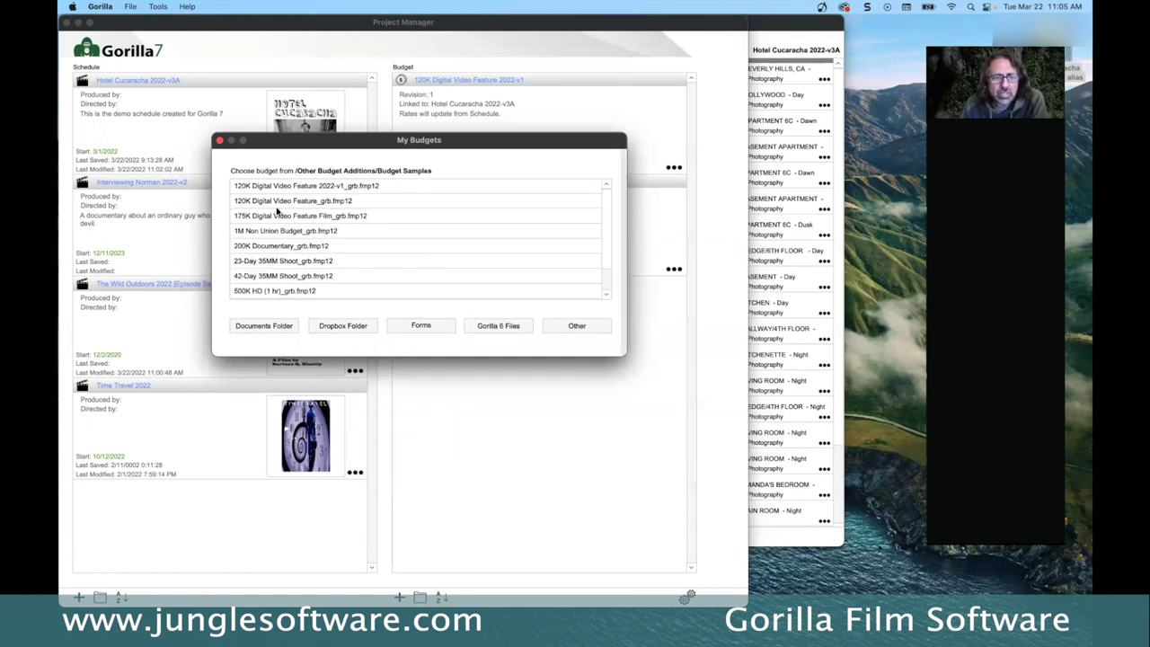
scroll(300, 233, "down", 2)
scroll(299, 232, "up", 2)
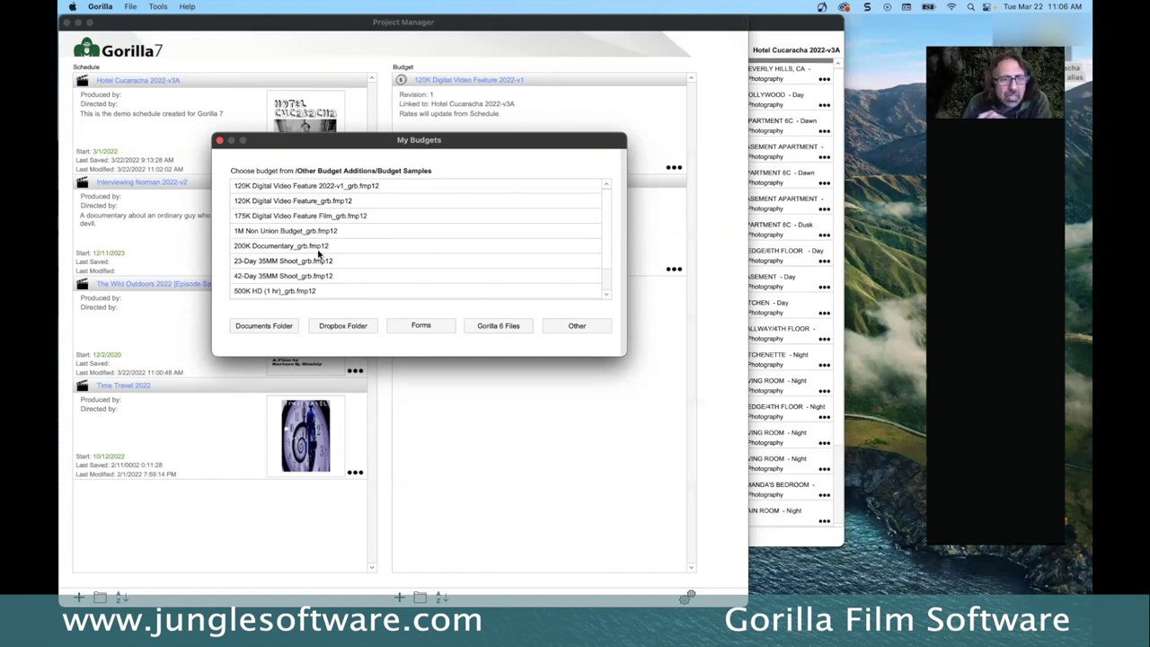
scroll(310, 259, "down", 1)
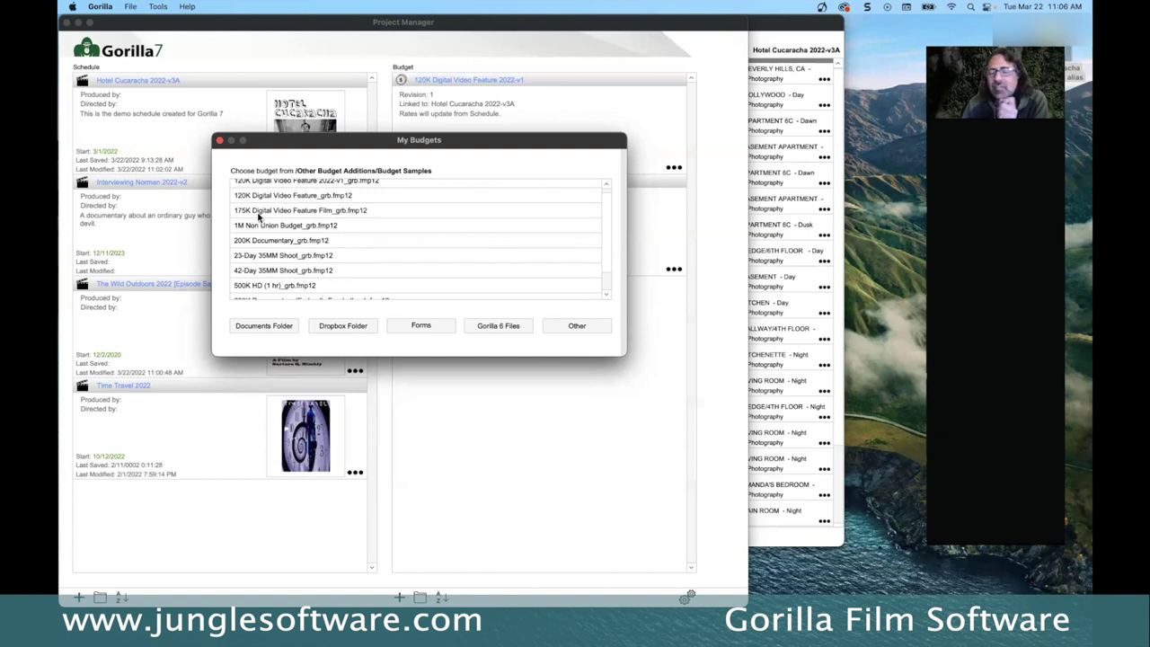
scroll(283, 282, "down", 1)
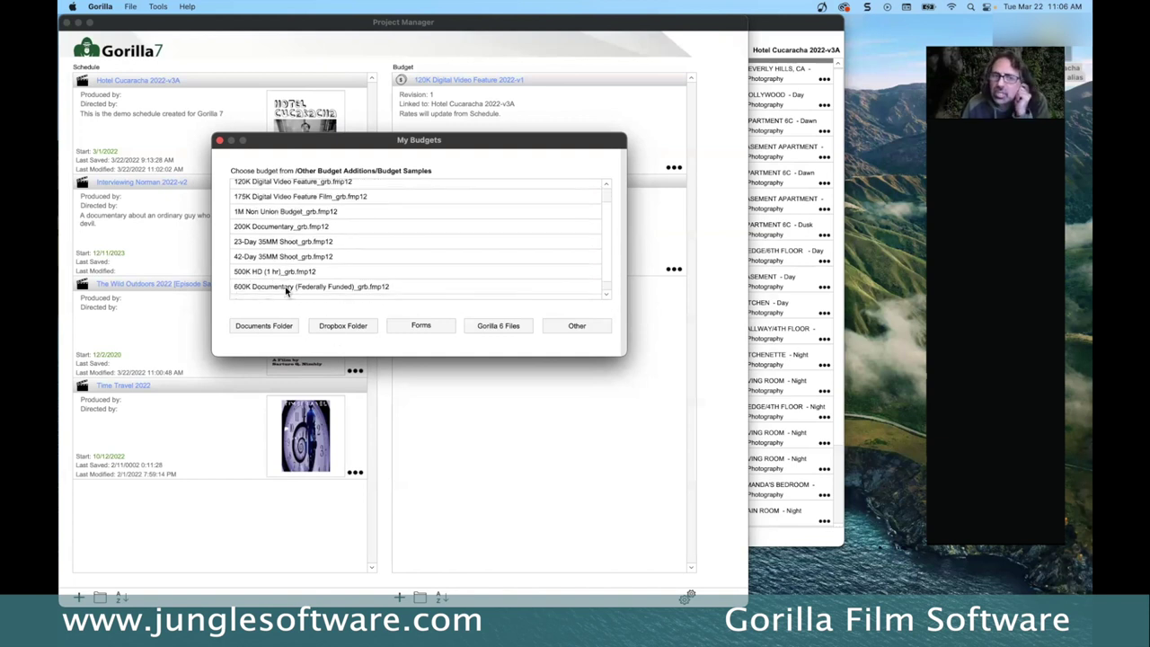
left_click(413, 328)
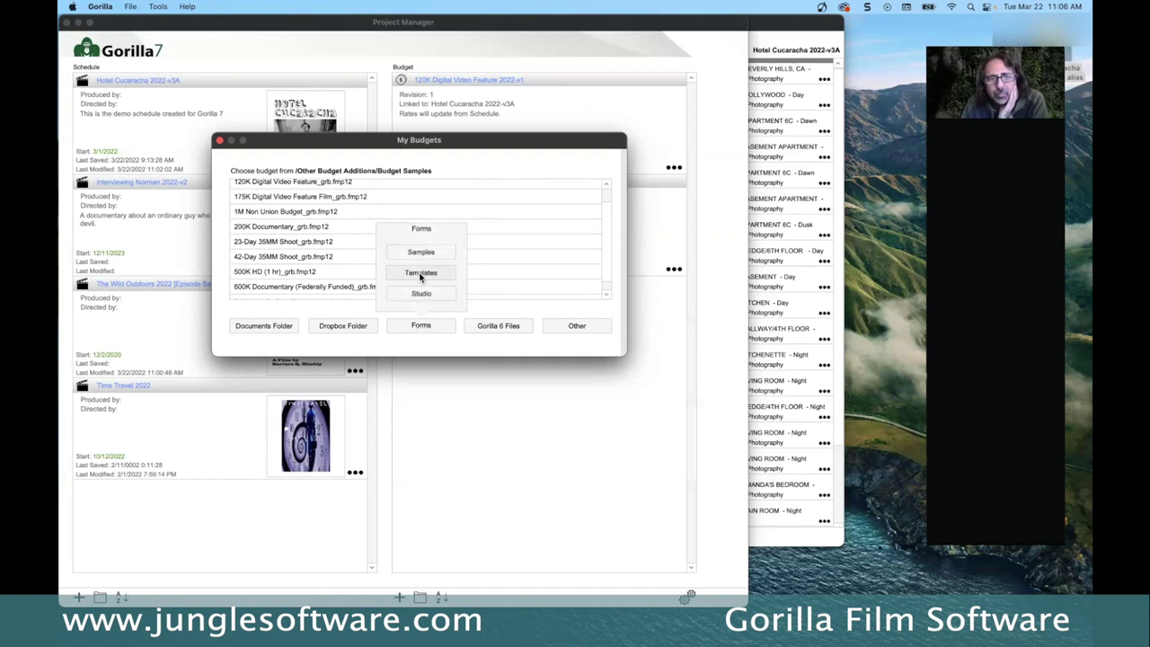
left_click(420, 274)
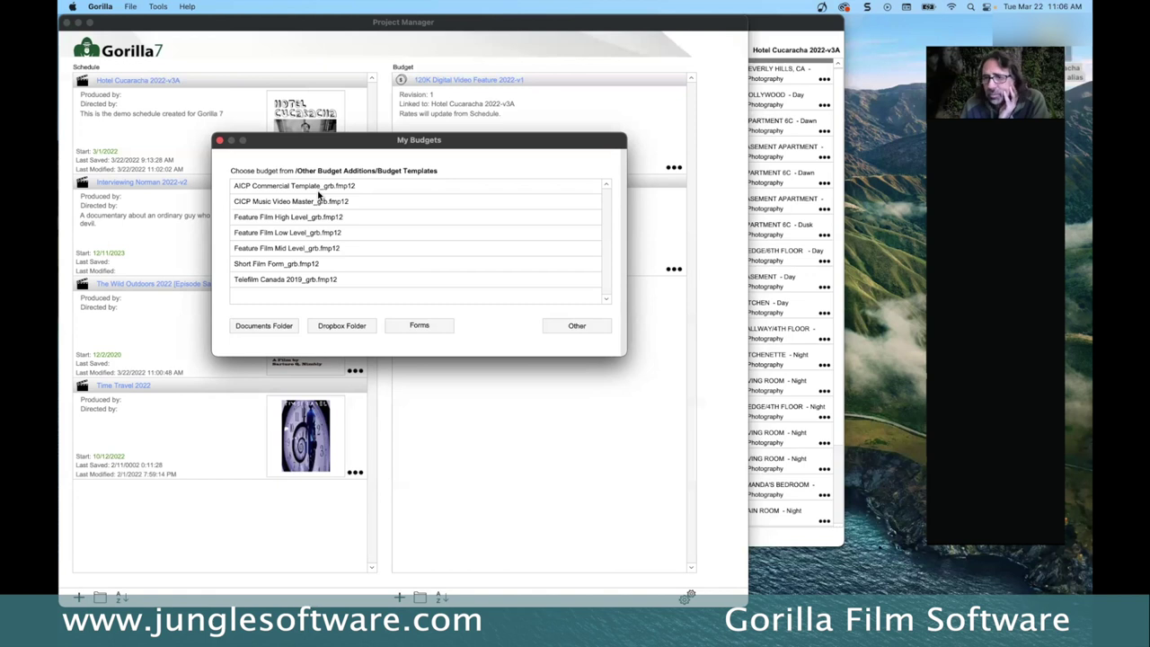
Step: Scroll through the bundled Studio budgets, then close My Budgets
left_click(419, 327)
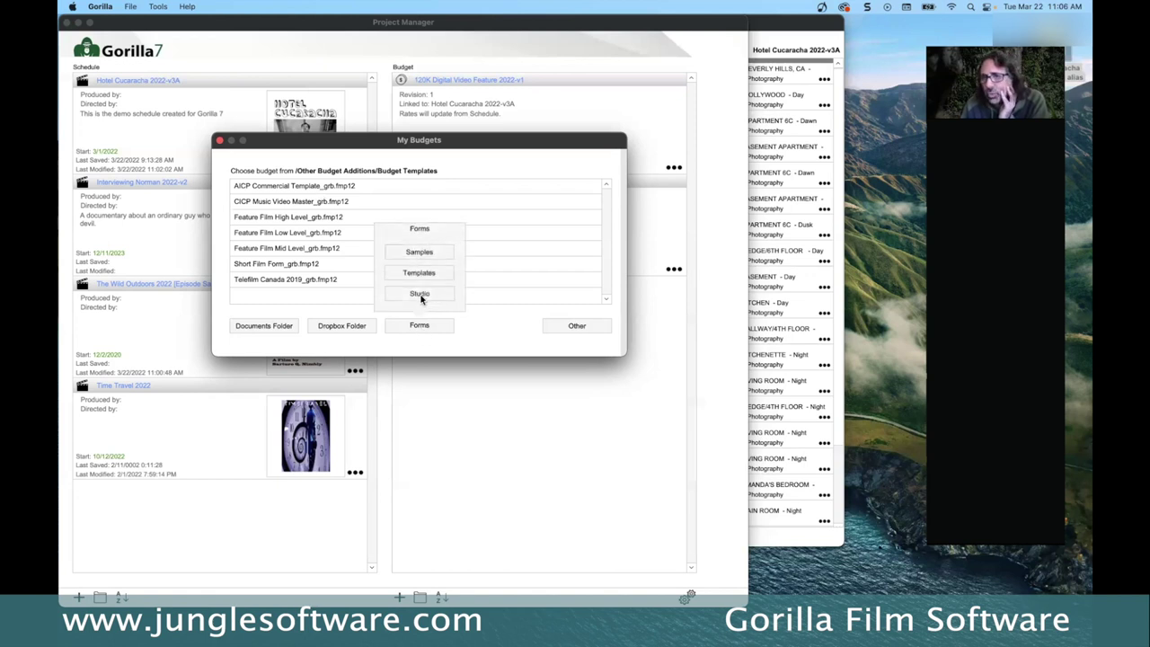
left_click(419, 295)
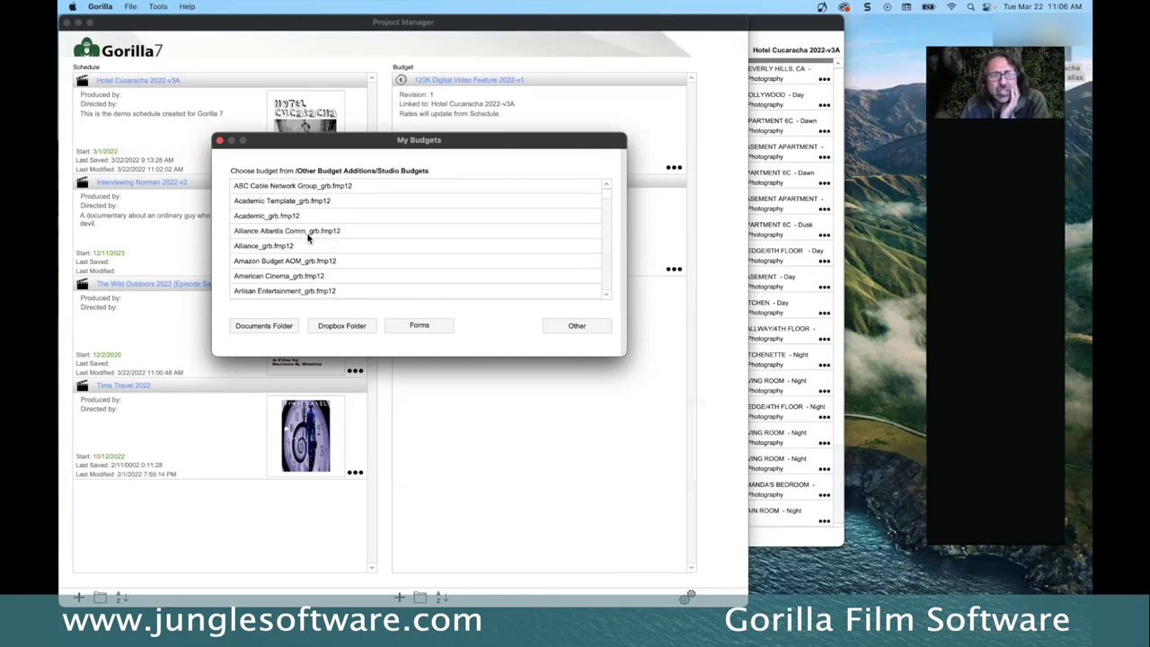
scroll(324, 240, "down", 3)
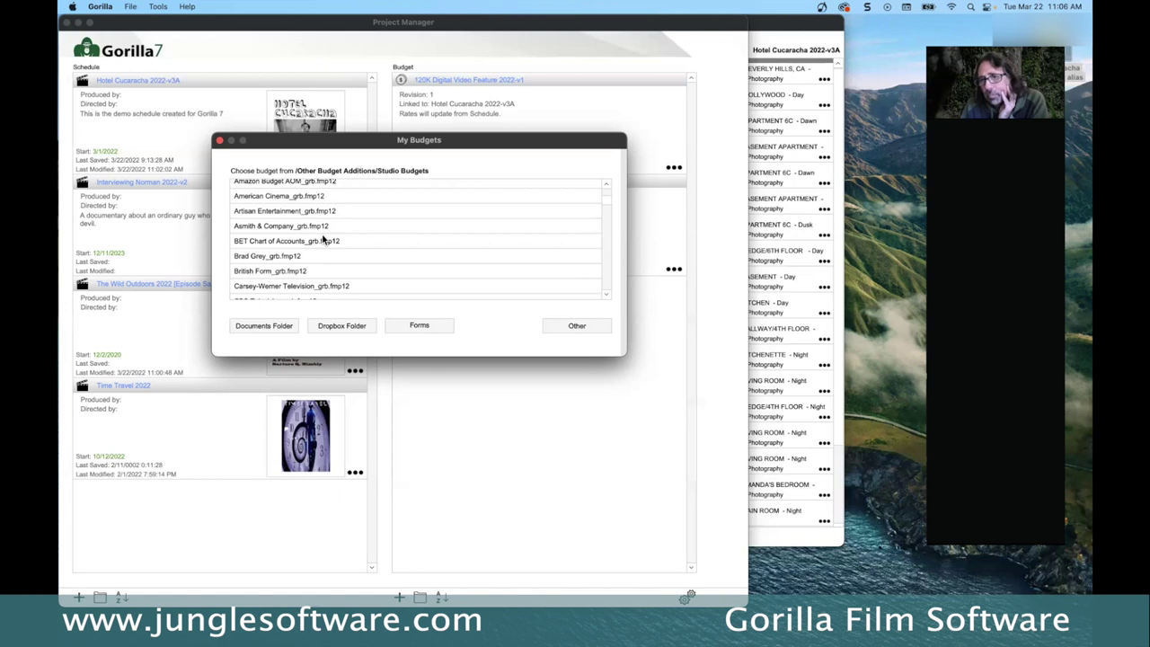
scroll(324, 240, "down", 5)
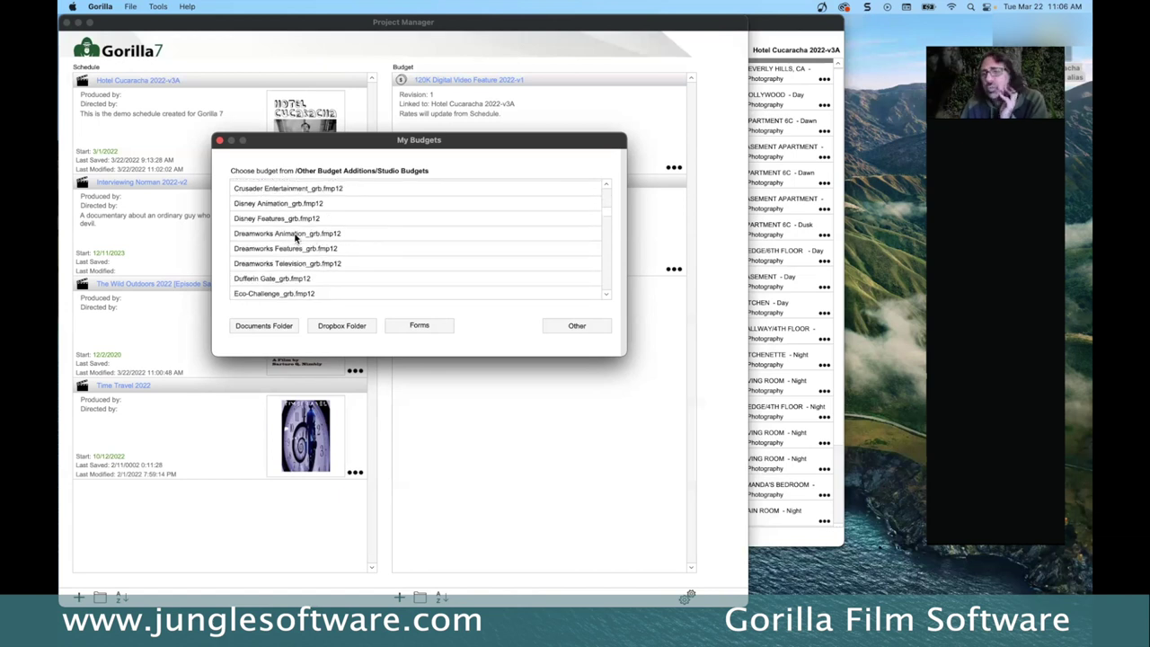
scroll(291, 235, "down", 10)
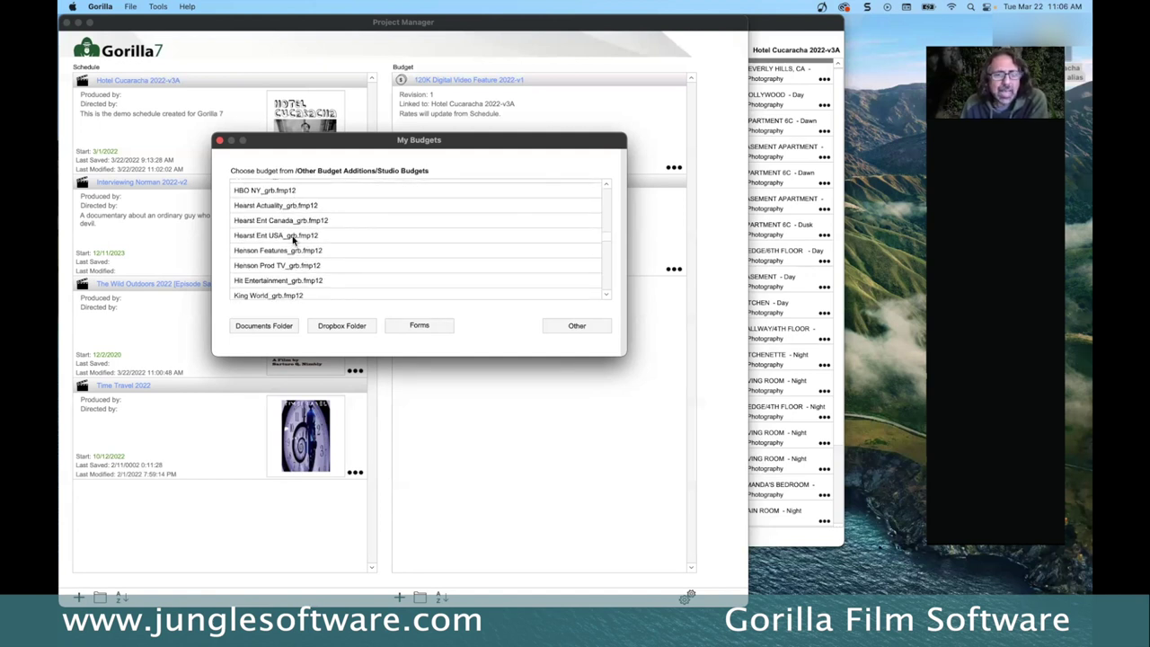
scroll(423, 254, "down", 4)
scroll(422, 255, "down", 4)
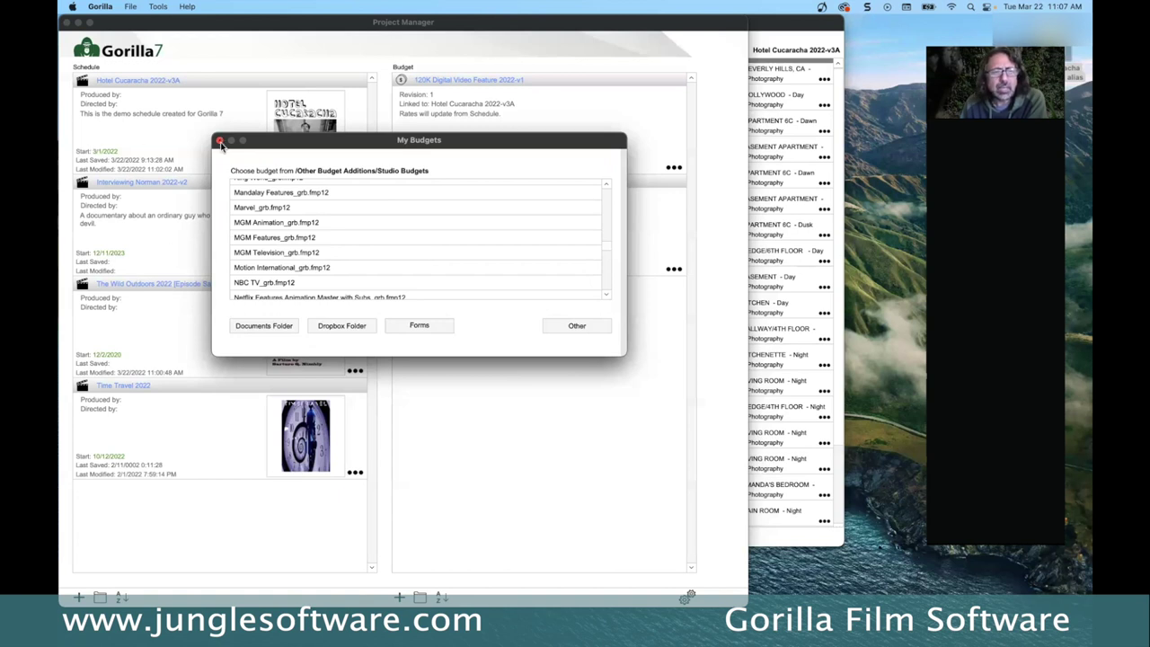
left_click(219, 142)
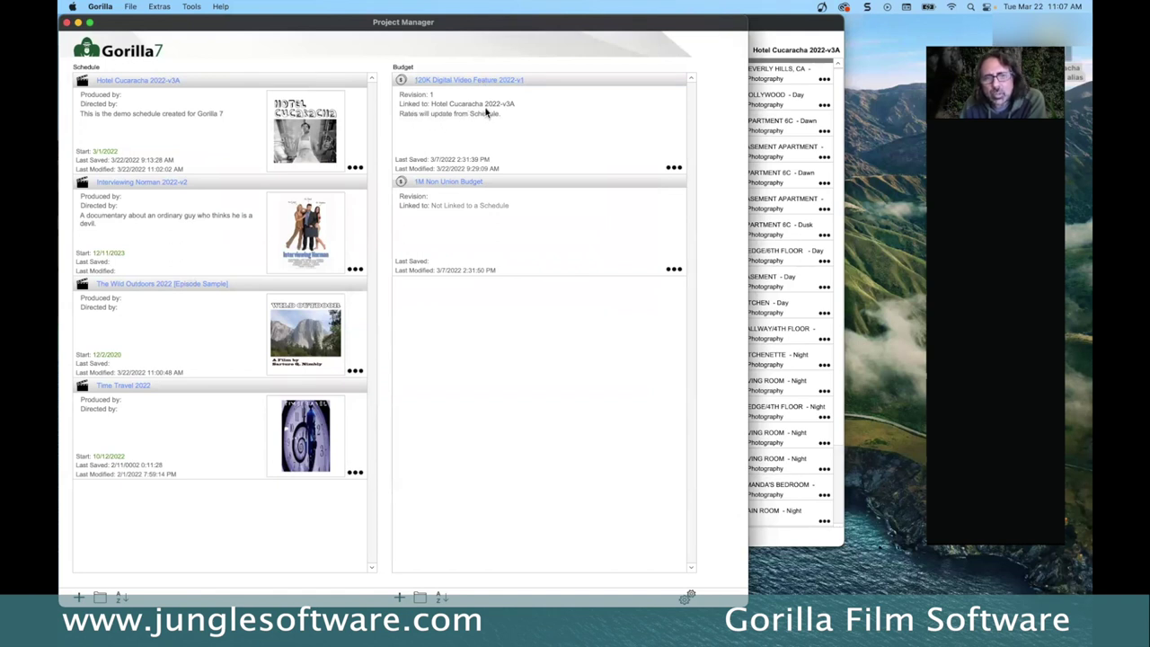
Step: Unlink the 120K Digital Video Feature 2022-v1 budget, relink it to Hotel Cucaracha 2022-v3A, and open it
left_click(671, 168)
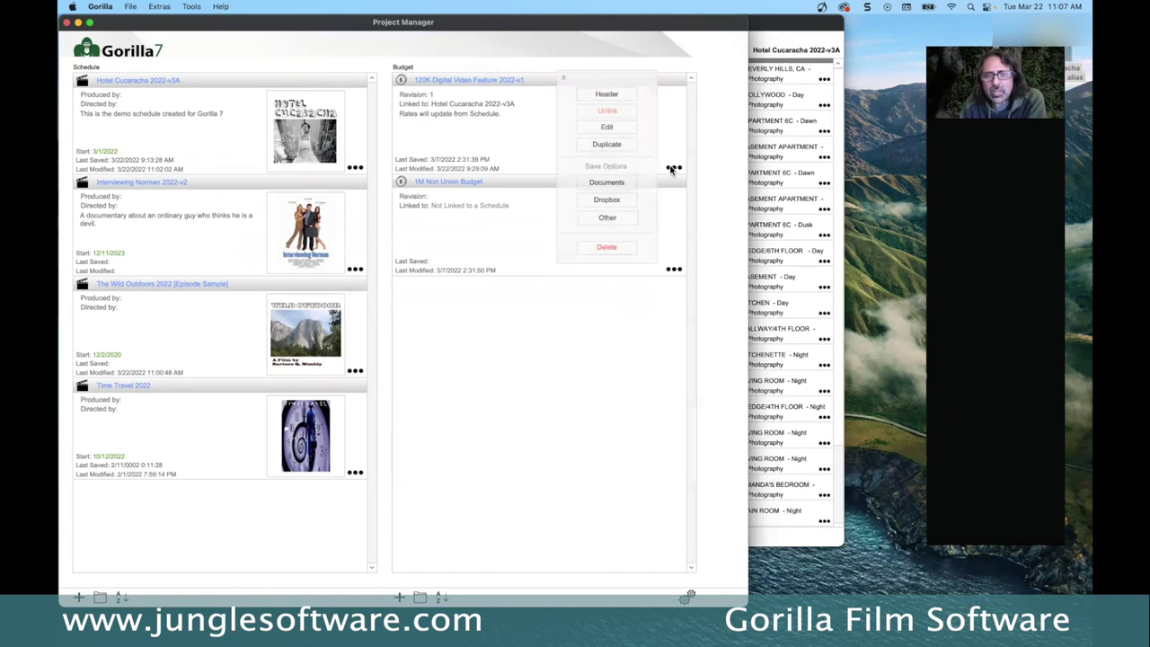
left_click(588, 113)
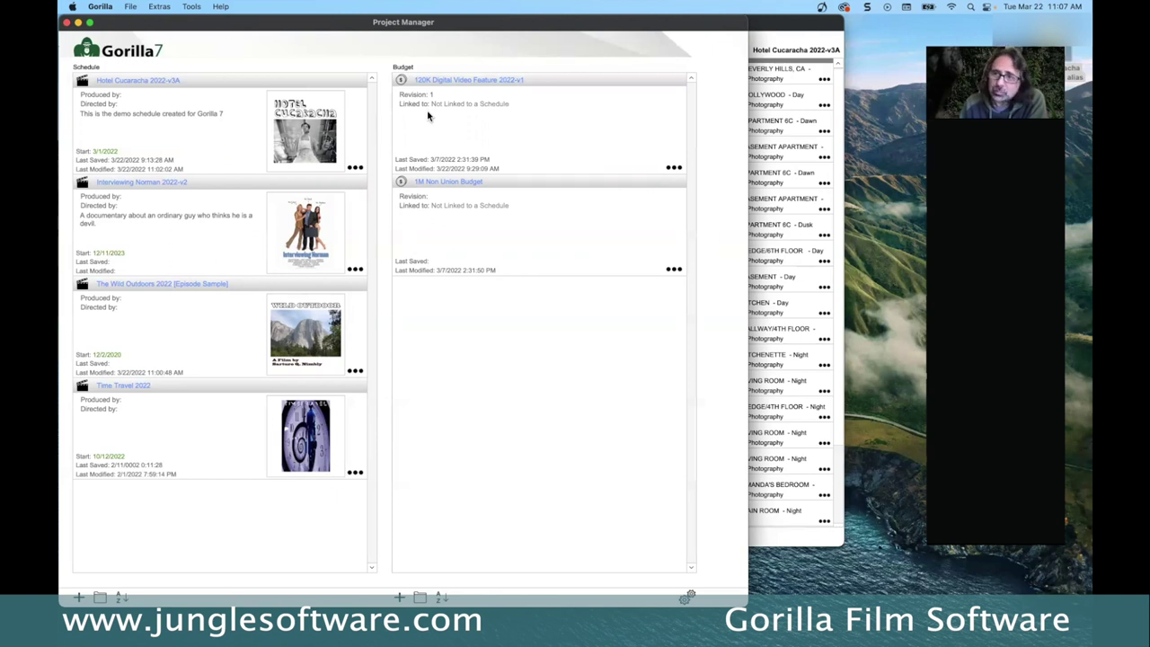
left_click(673, 168)
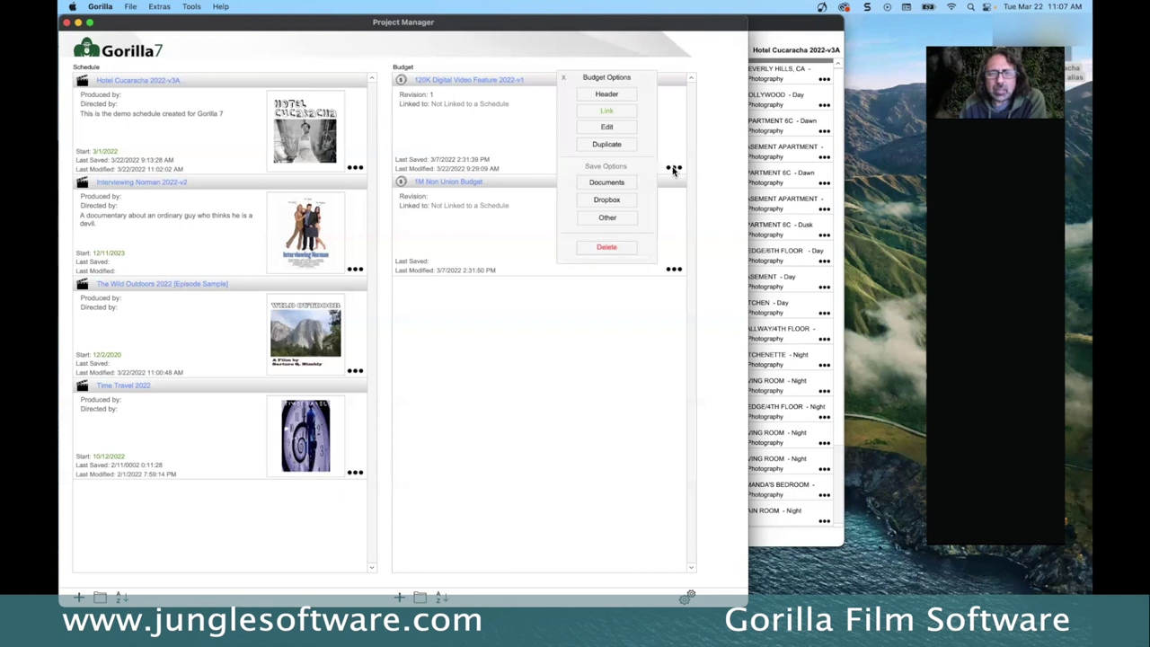
left_click(607, 111)
left_click_drag(374, 122, 398, 129)
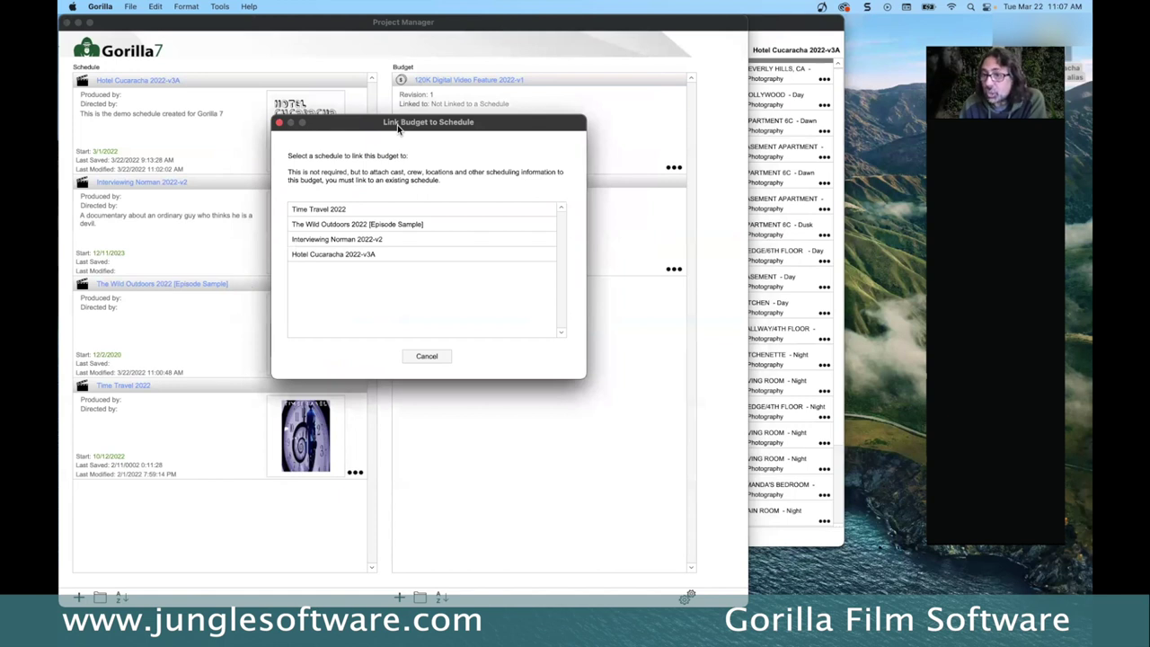
left_click(317, 256)
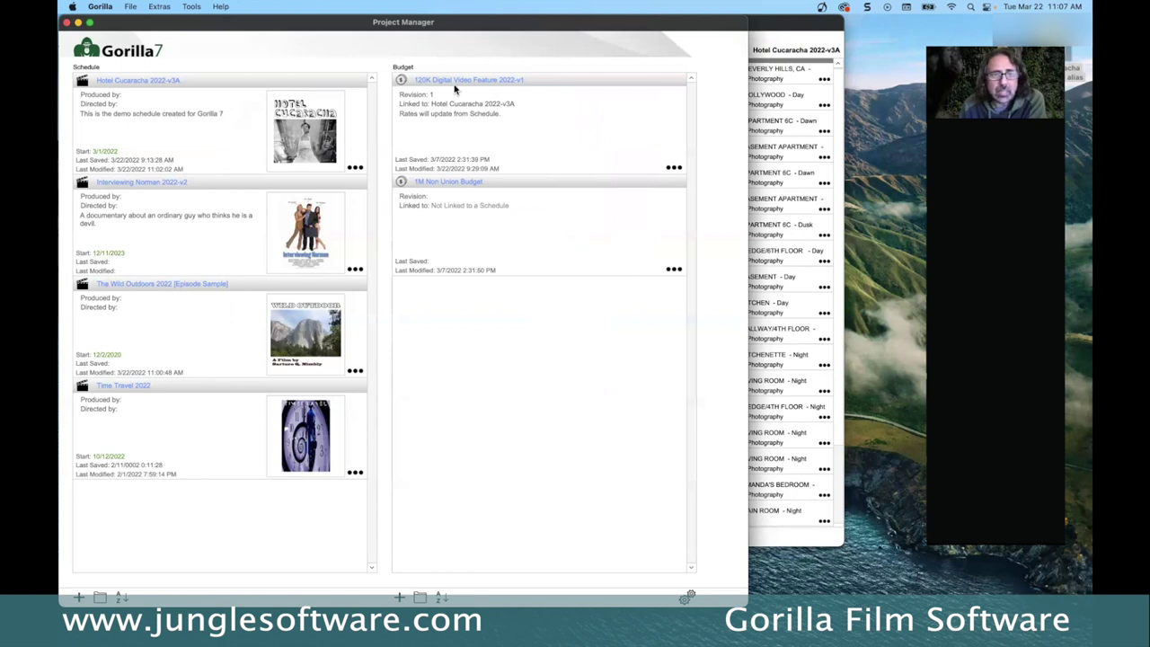
left_click(454, 82)
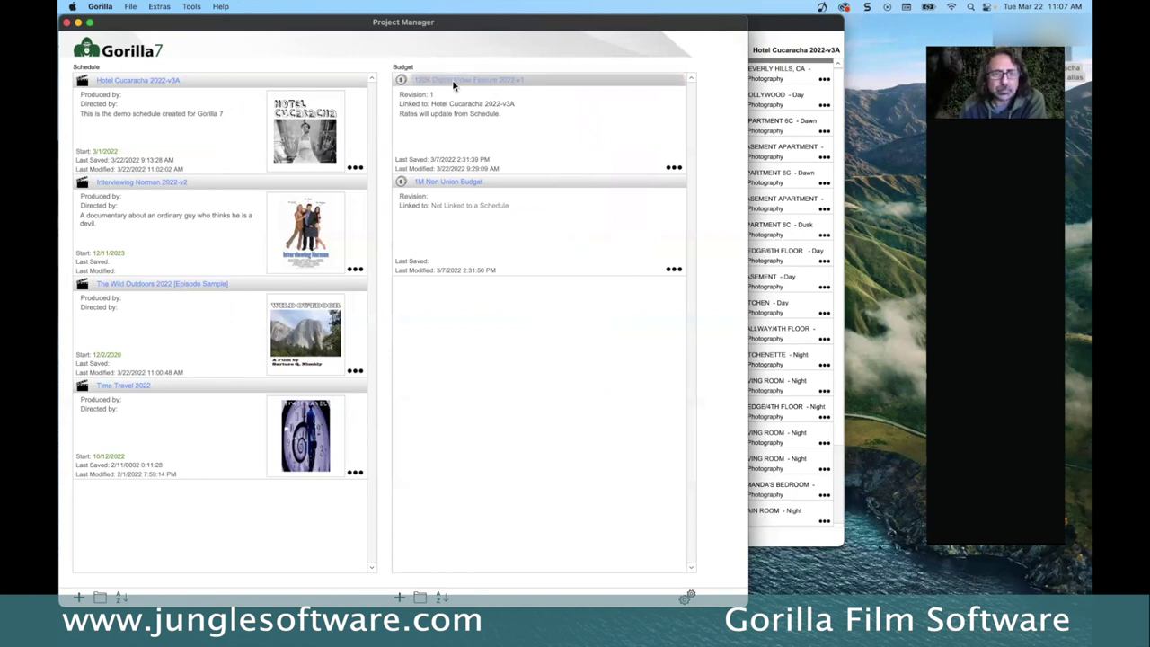
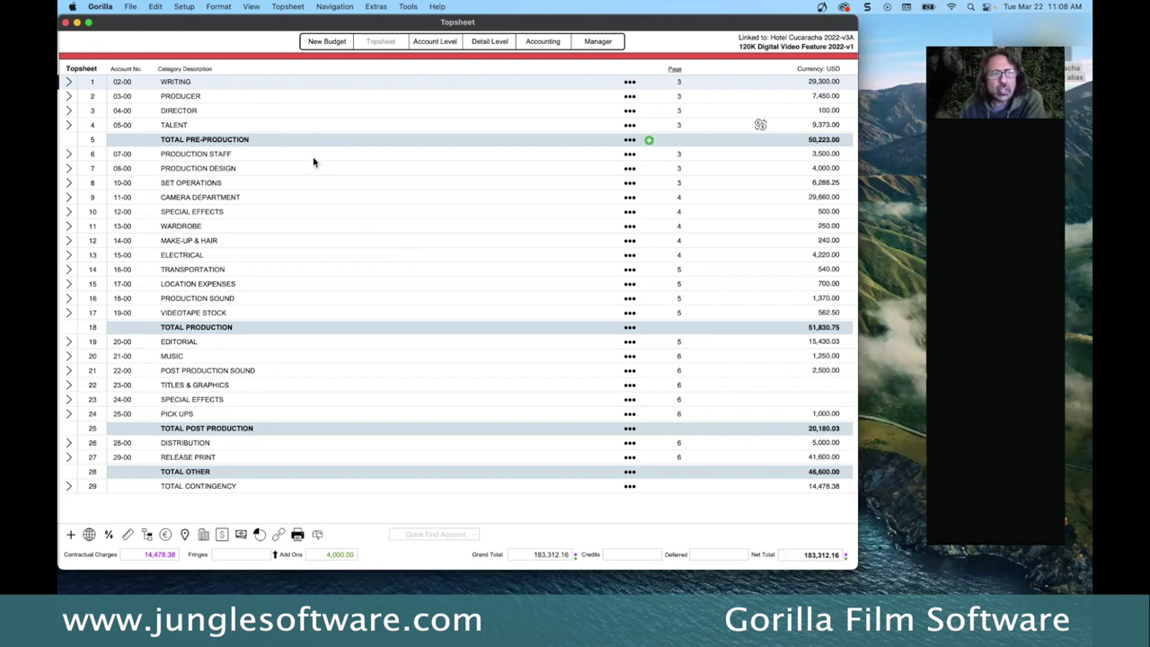
Step: Look through the DIRECTOR account's 04-01 detail lines, then return to the Topsheet
left_click(68, 112)
left_click(68, 112)
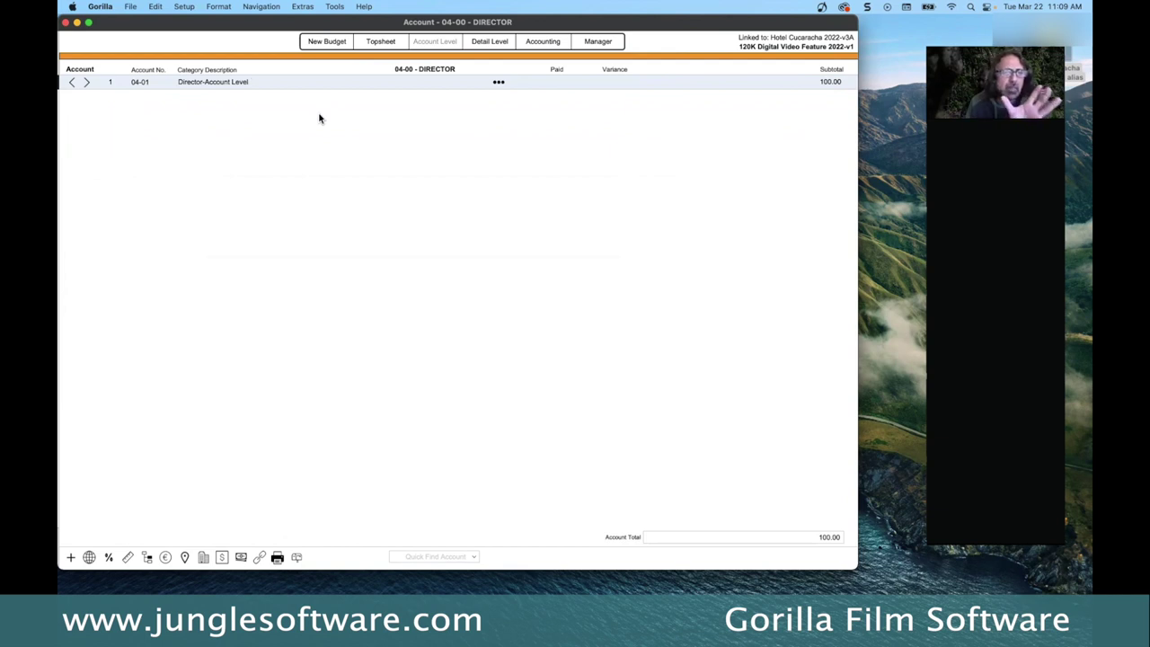
left_click(86, 84)
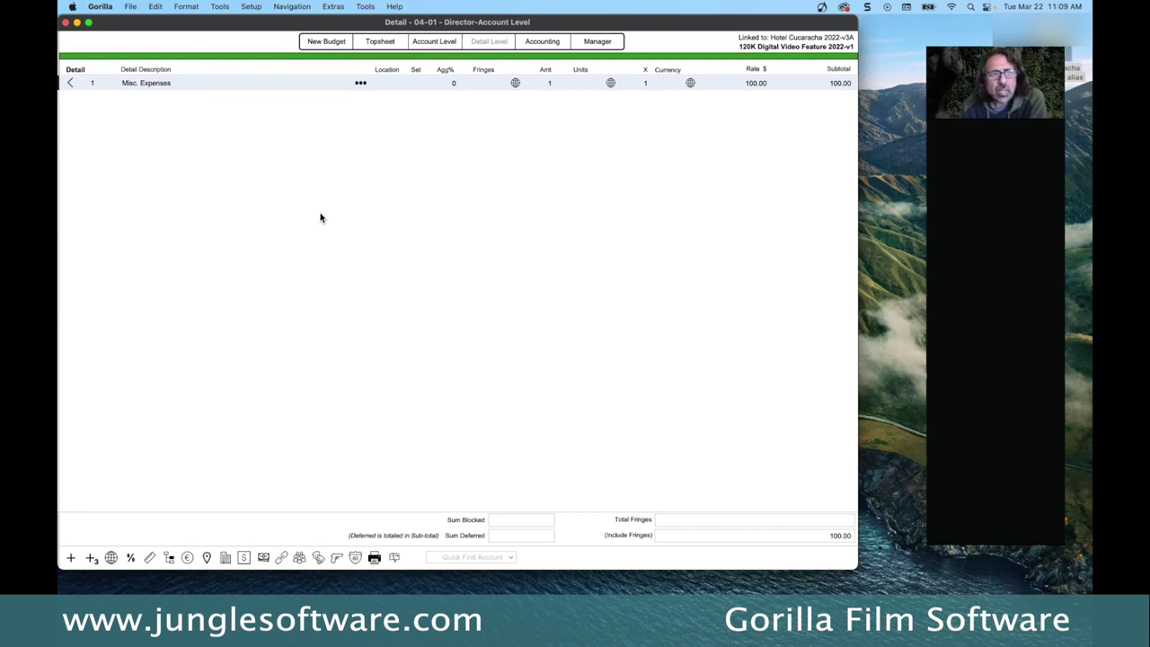
left_click(69, 84)
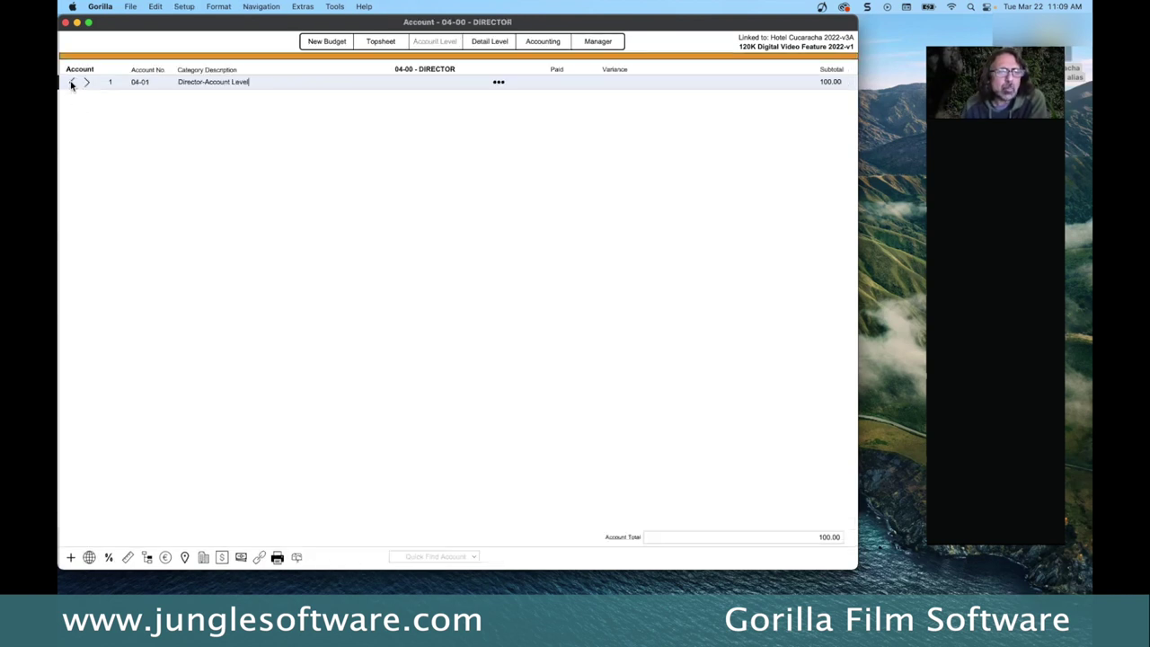
left_click(70, 83)
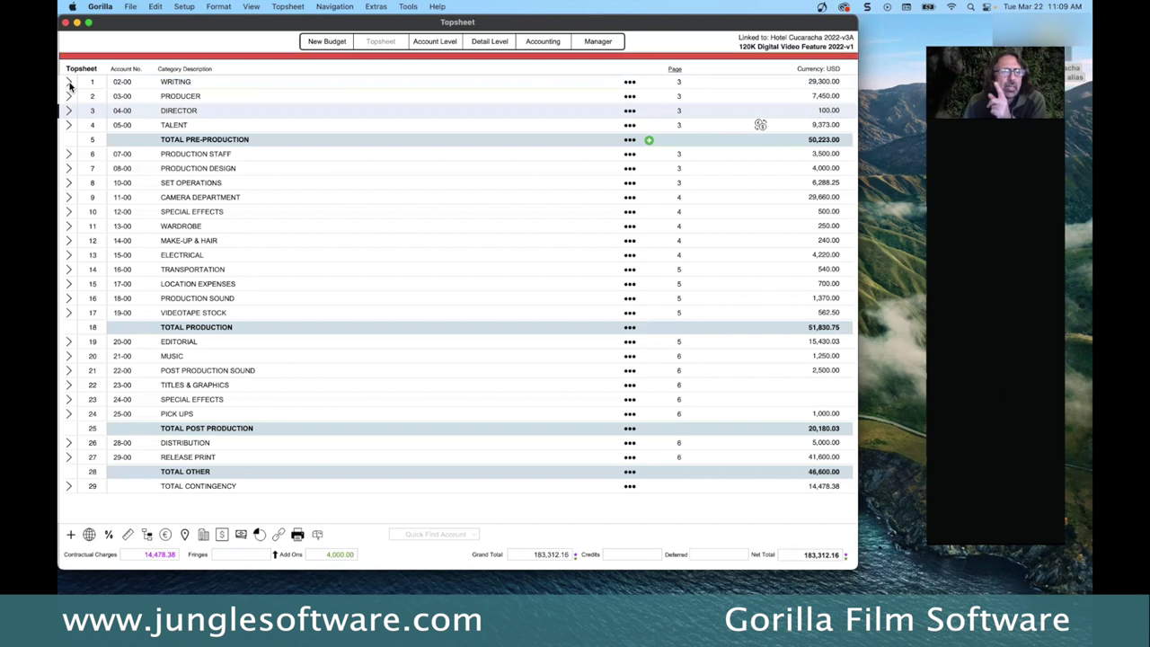
Step: Delete the $2500/week - Principal line from CAMERA DEPARTMENT's 11-01 Director of Photography detail
left_click(69, 199)
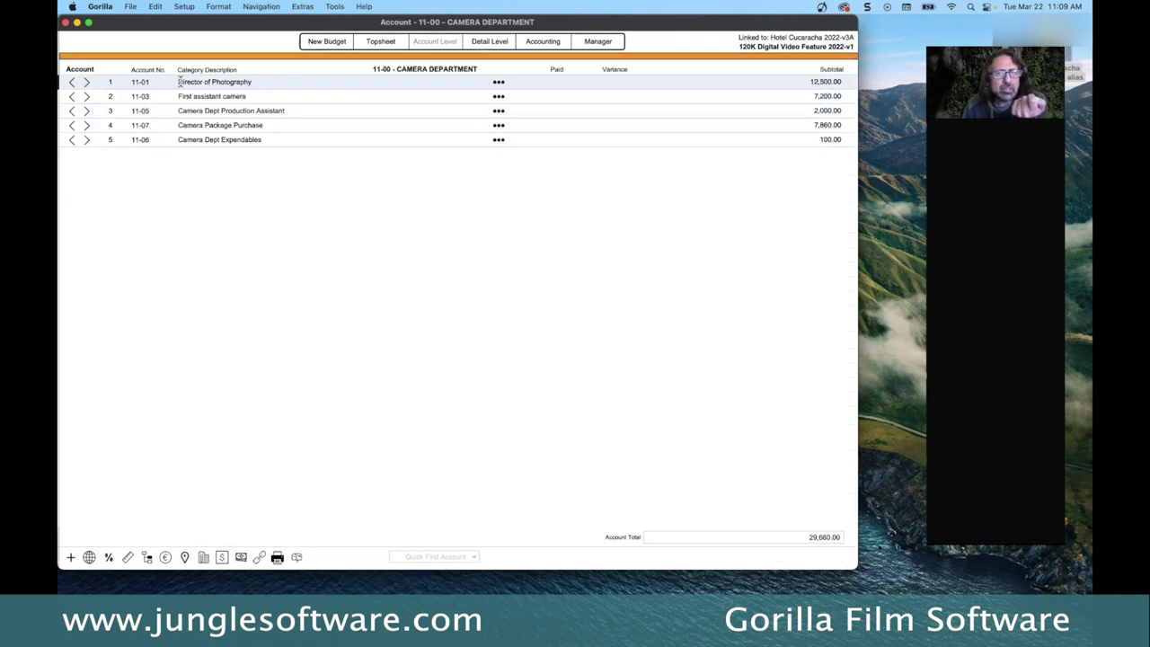
left_click(87, 84)
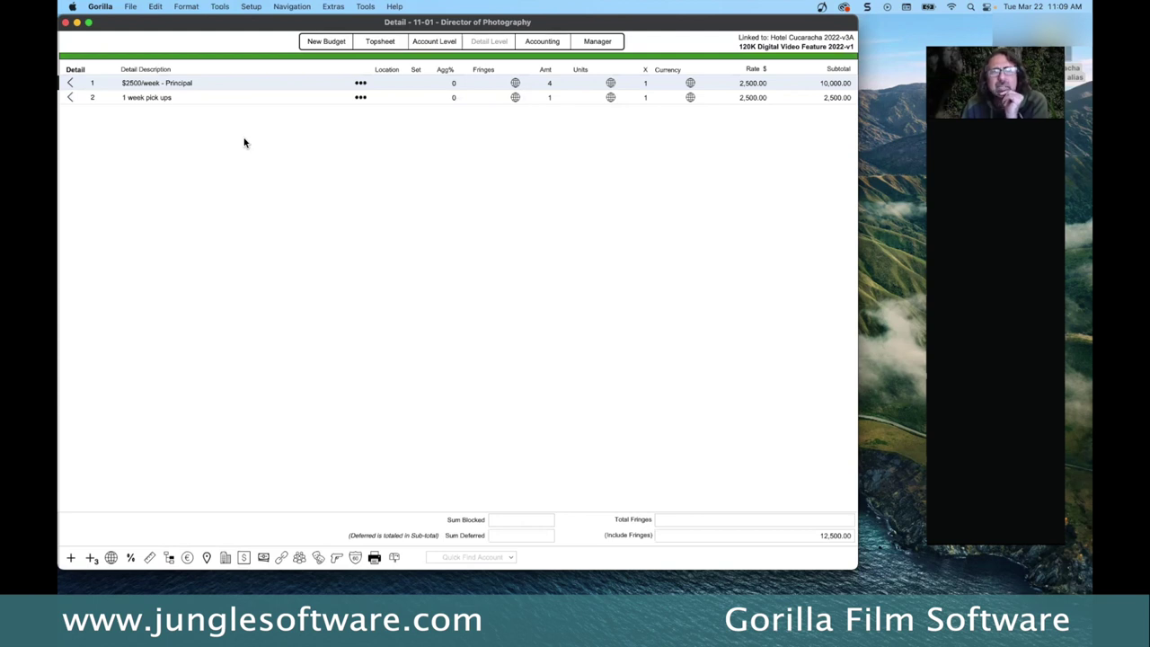
left_click(360, 83)
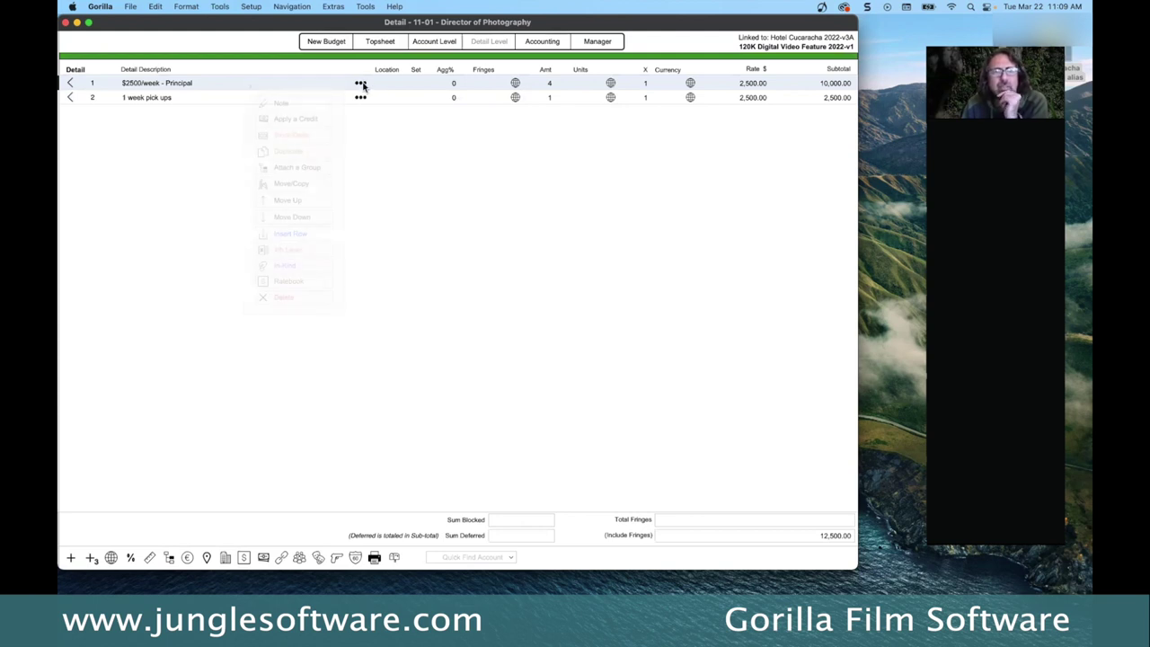
left_click(306, 299)
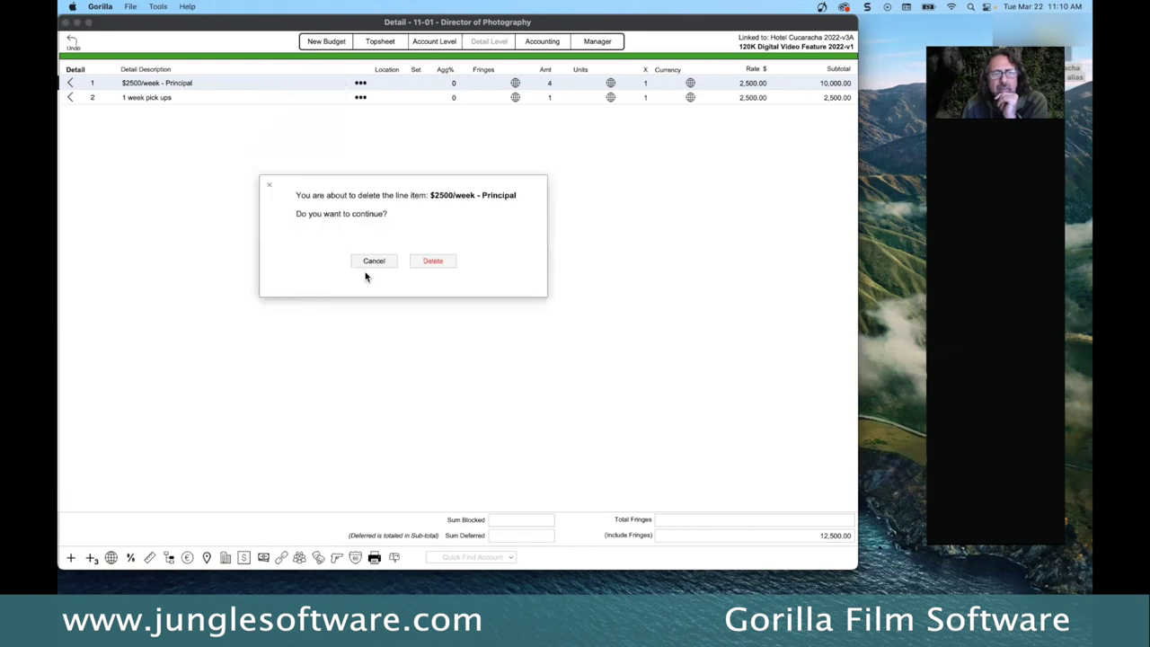
left_click(432, 261)
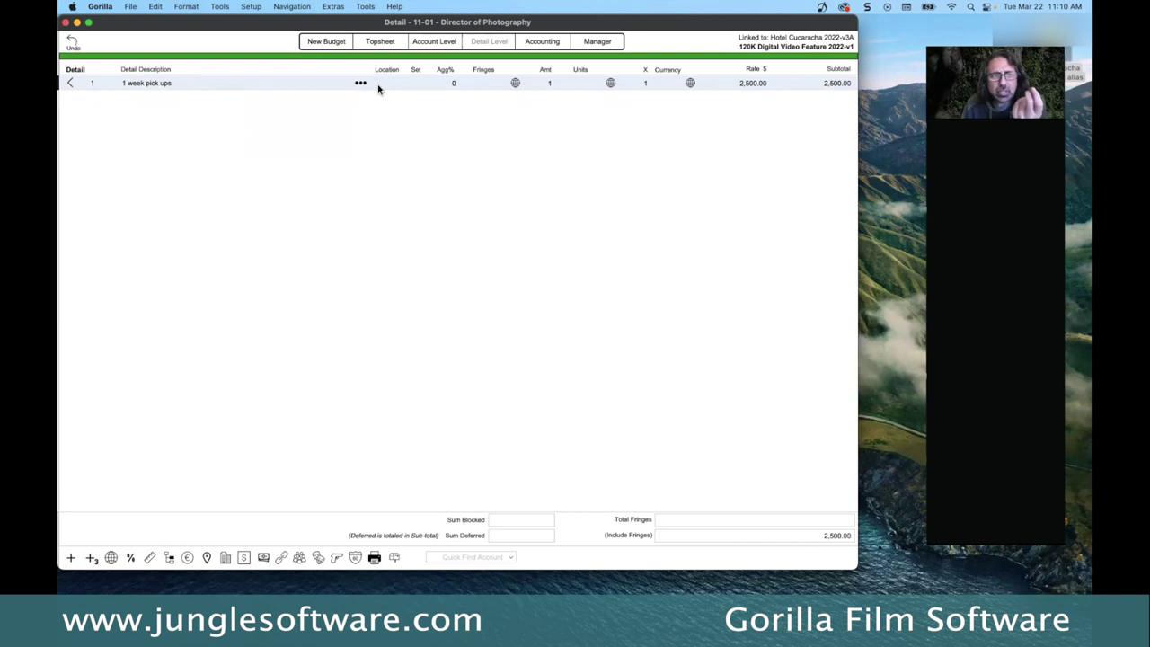
left_click(71, 559)
type("DP - S")
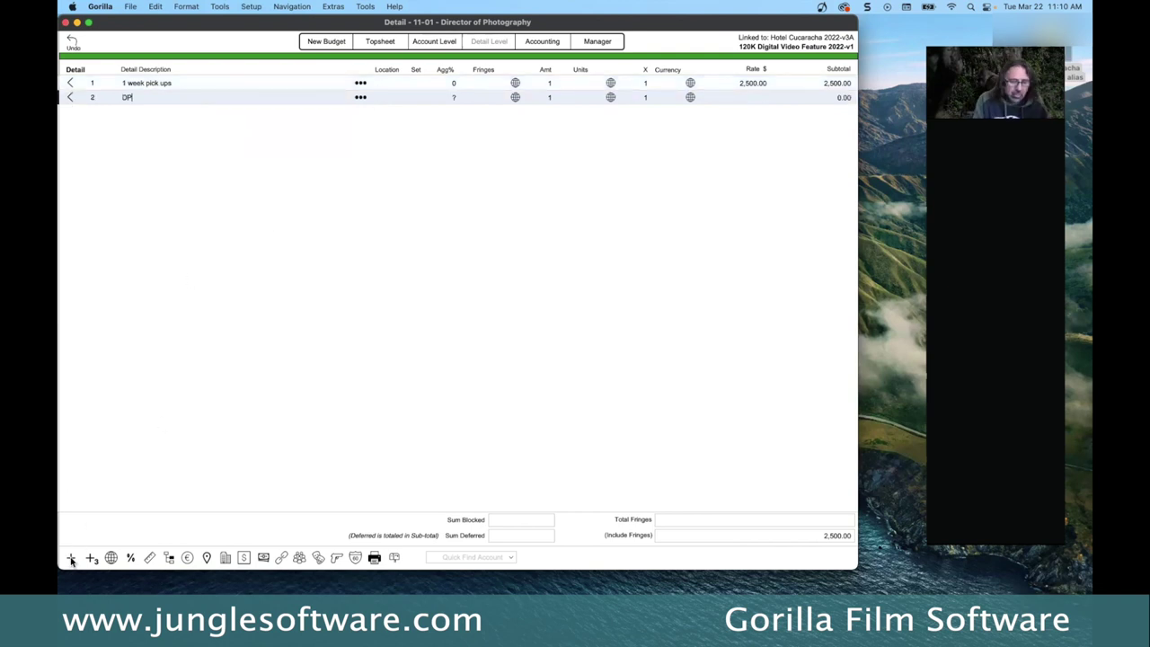
type("Smith")
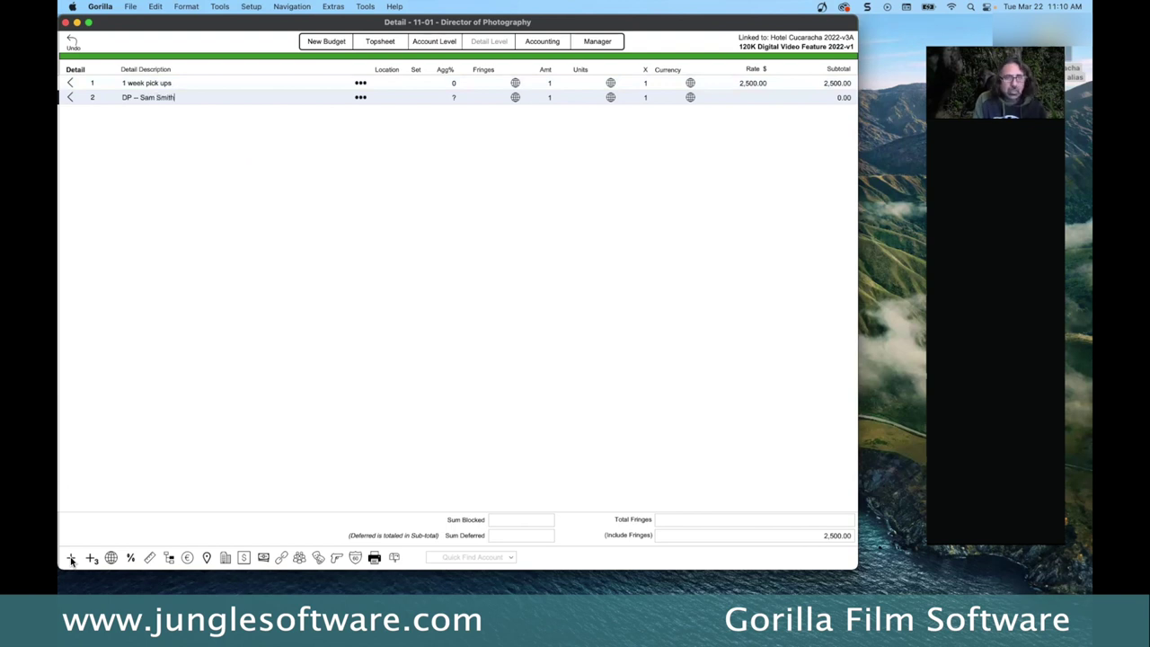
left_click(747, 97)
type("2,500")
left_click(729, 140)
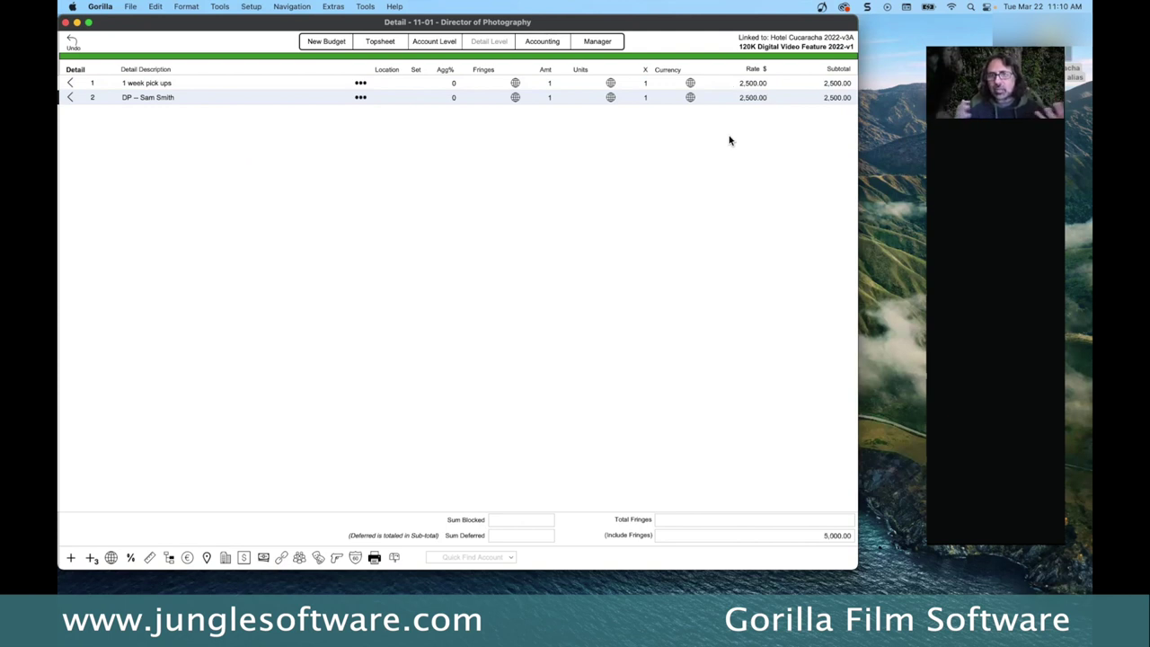
double_click(550, 99)
type("6")
key("Return")
type("w")
key("Return")
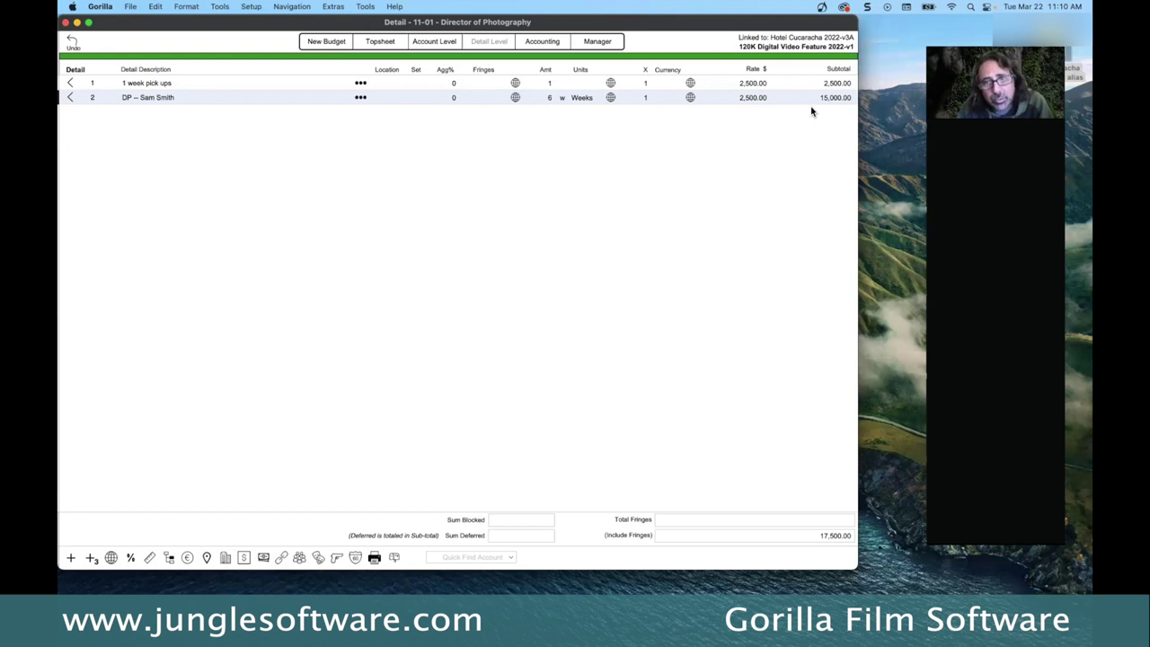
left_click(360, 98)
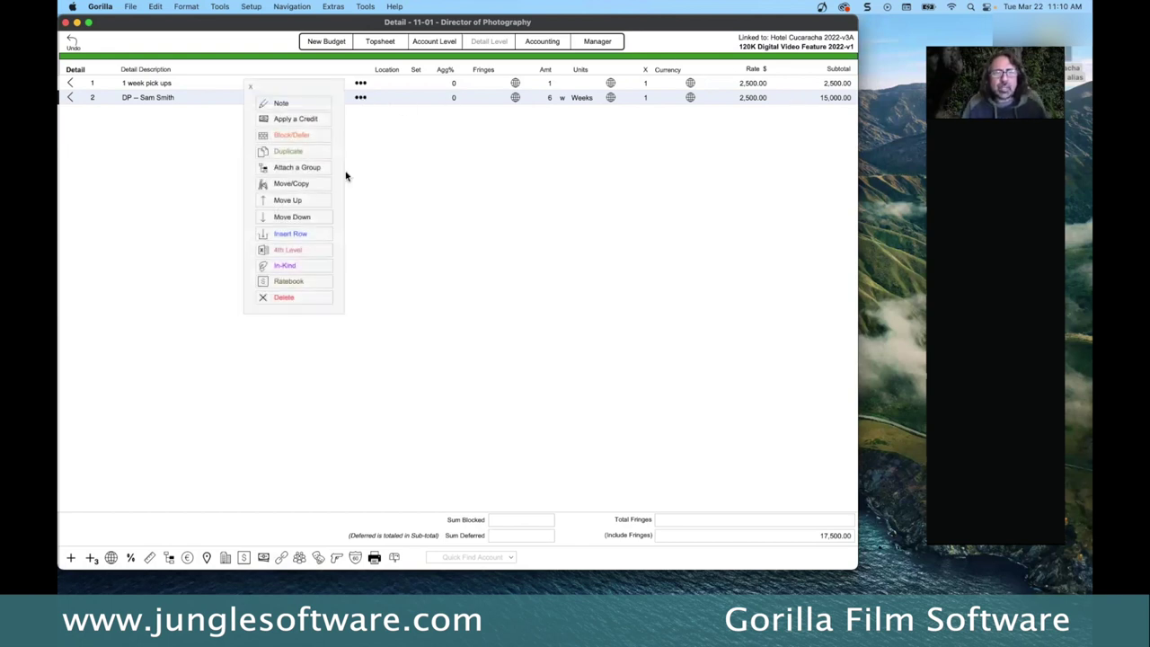
left_click(307, 292)
left_click(432, 261)
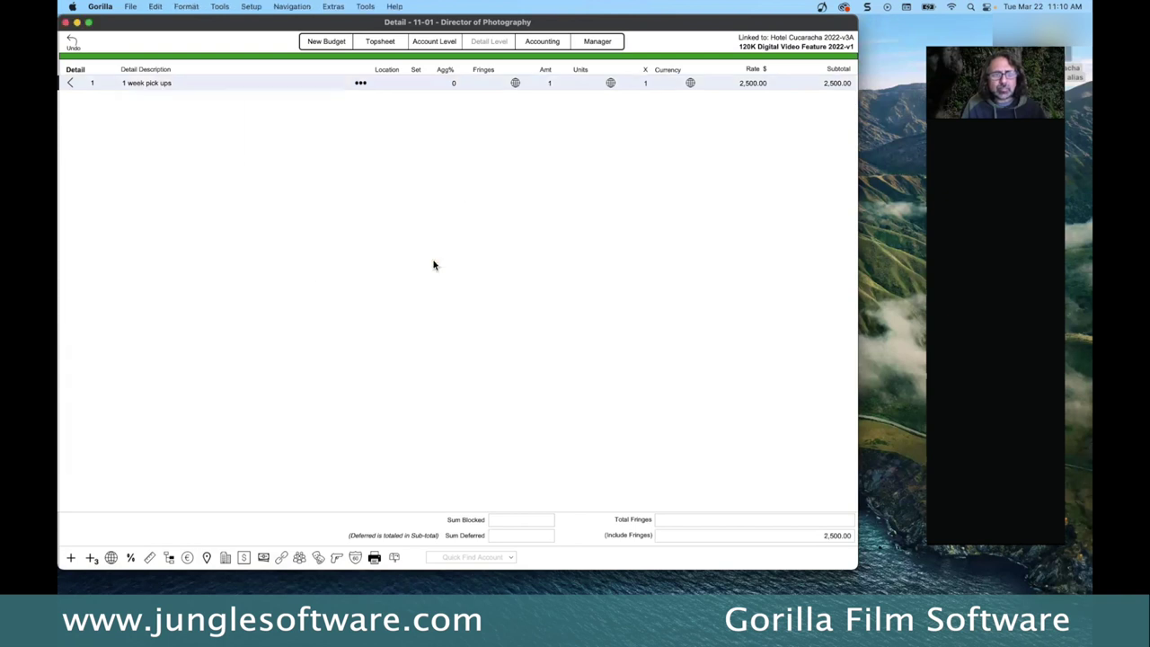
left_click(300, 558)
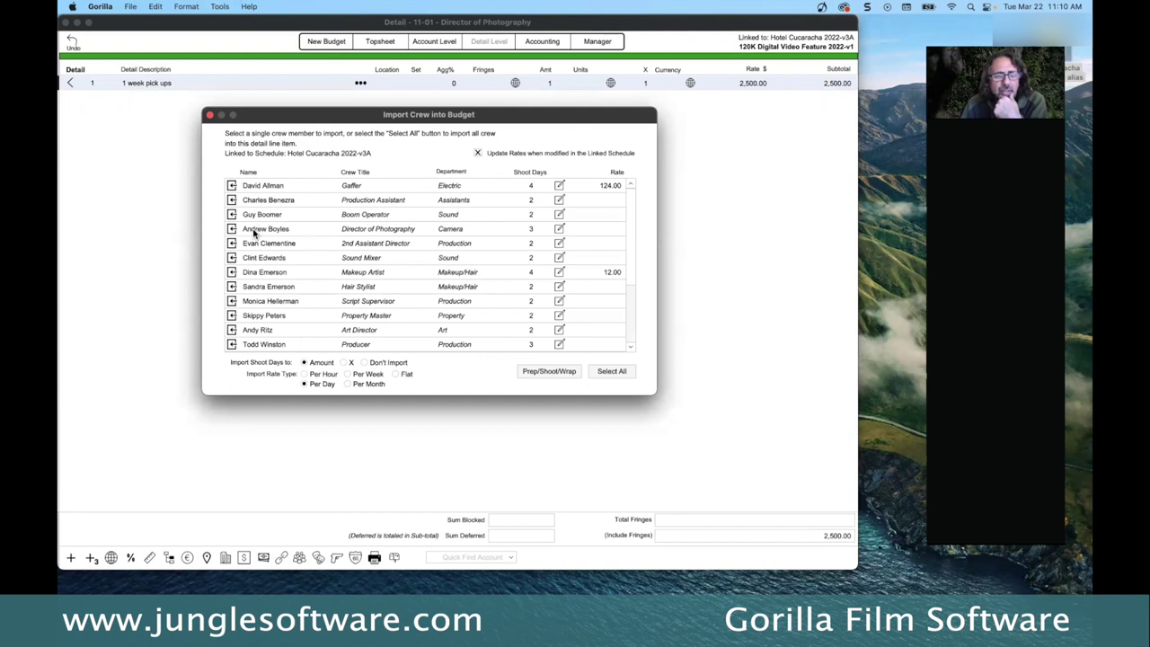
Step: Import the crew member as a single weekly-rate Director of Photography line: 3 weeks at 2,200
left_click(348, 374)
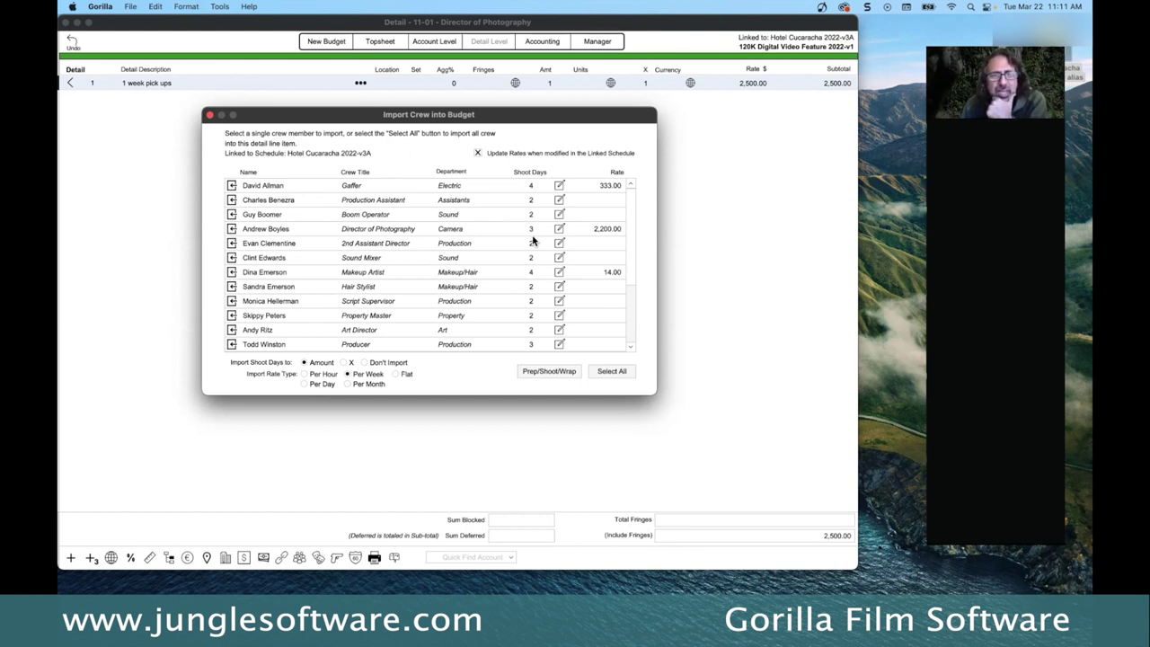
left_click(232, 229)
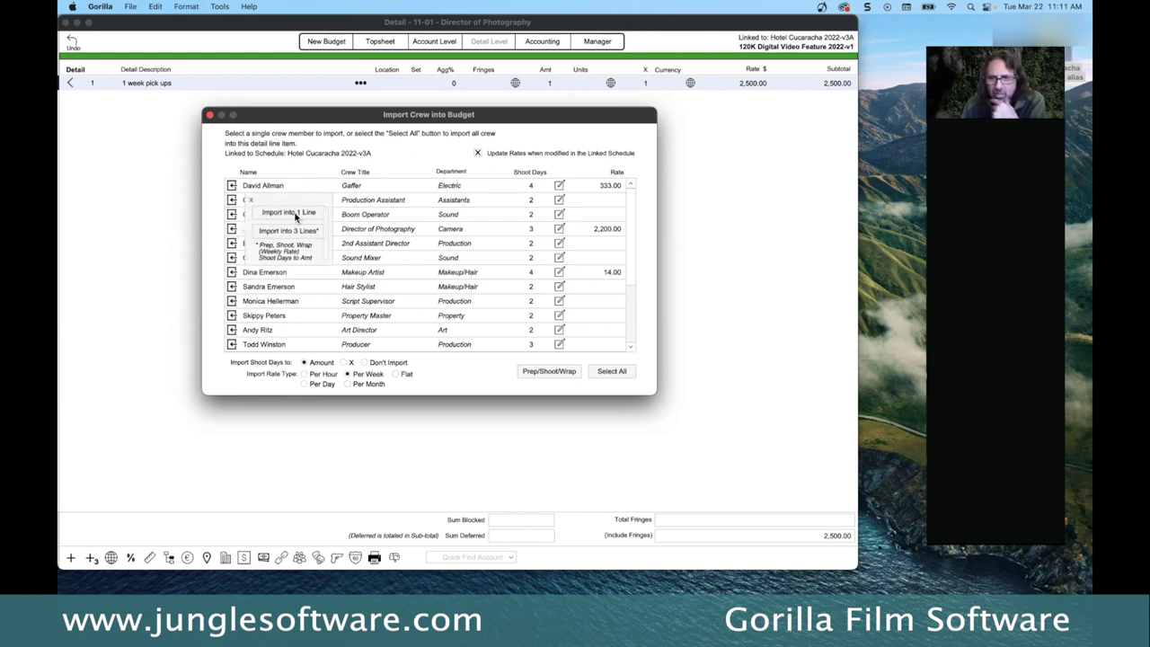
left_click(296, 214)
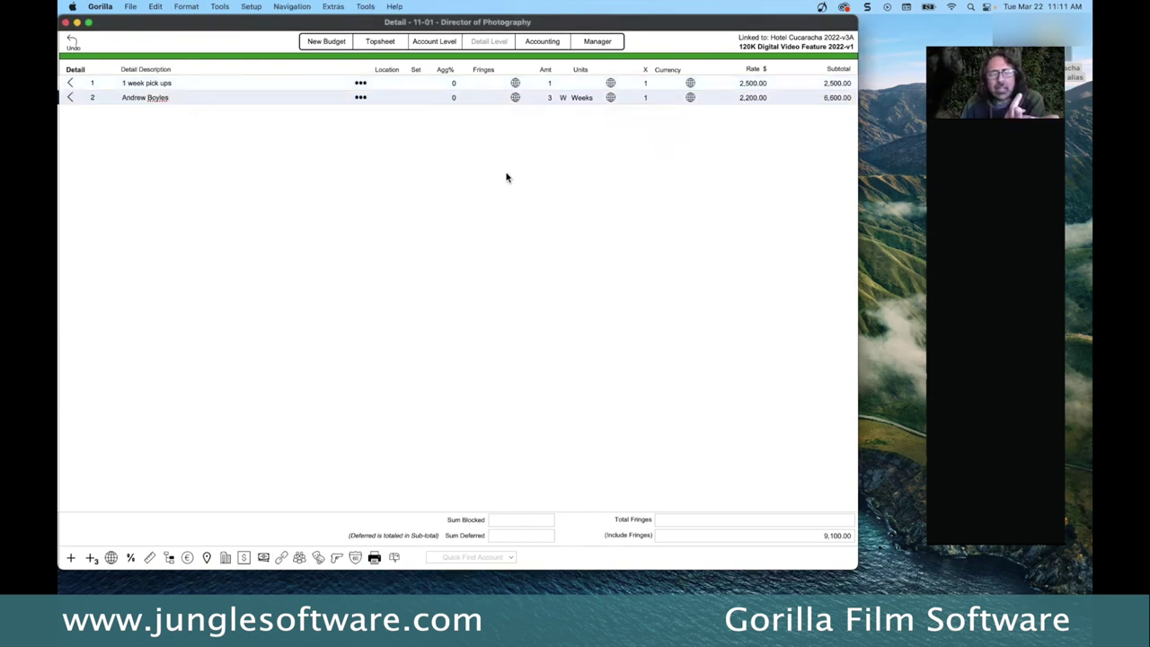
left_click(124, 99)
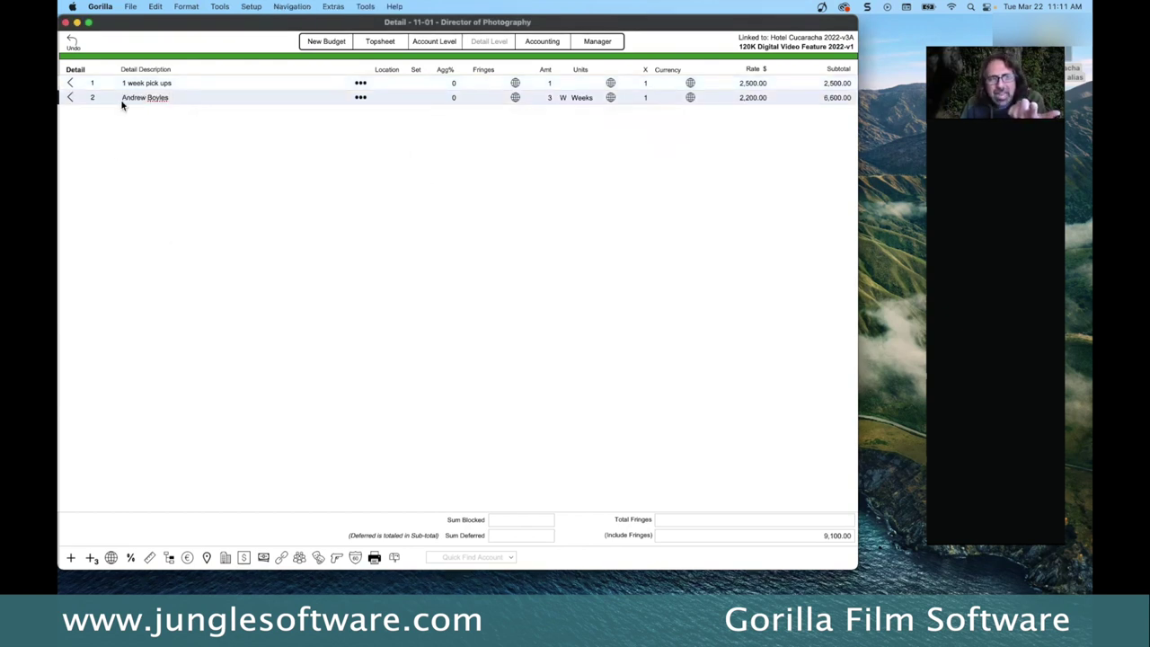
left_click_drag(120, 99, 183, 110)
left_click(191, 133)
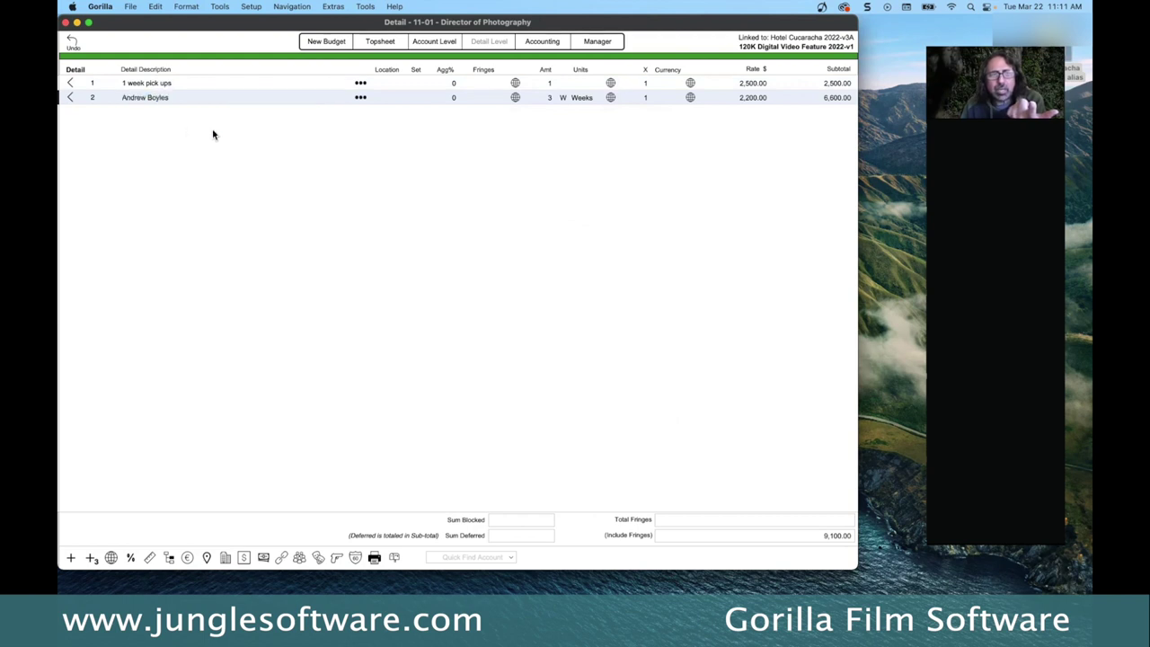
double_click(564, 97)
type("d")
key("Return")
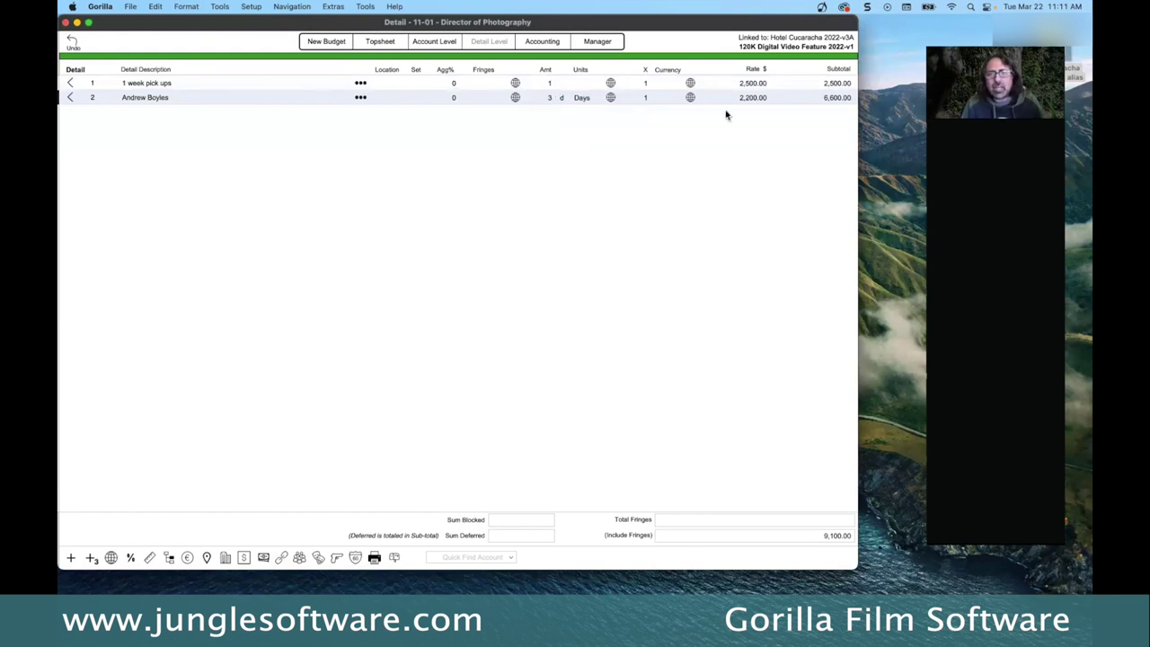
double_click(568, 98)
type("w")
key("Return")
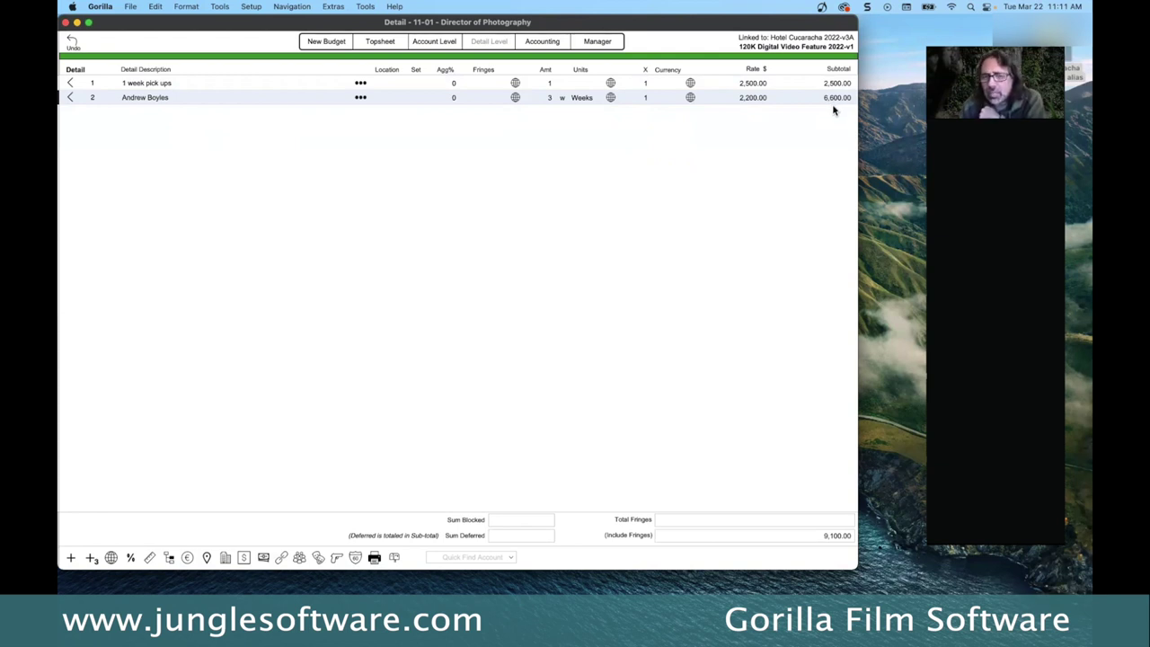
left_click(360, 98)
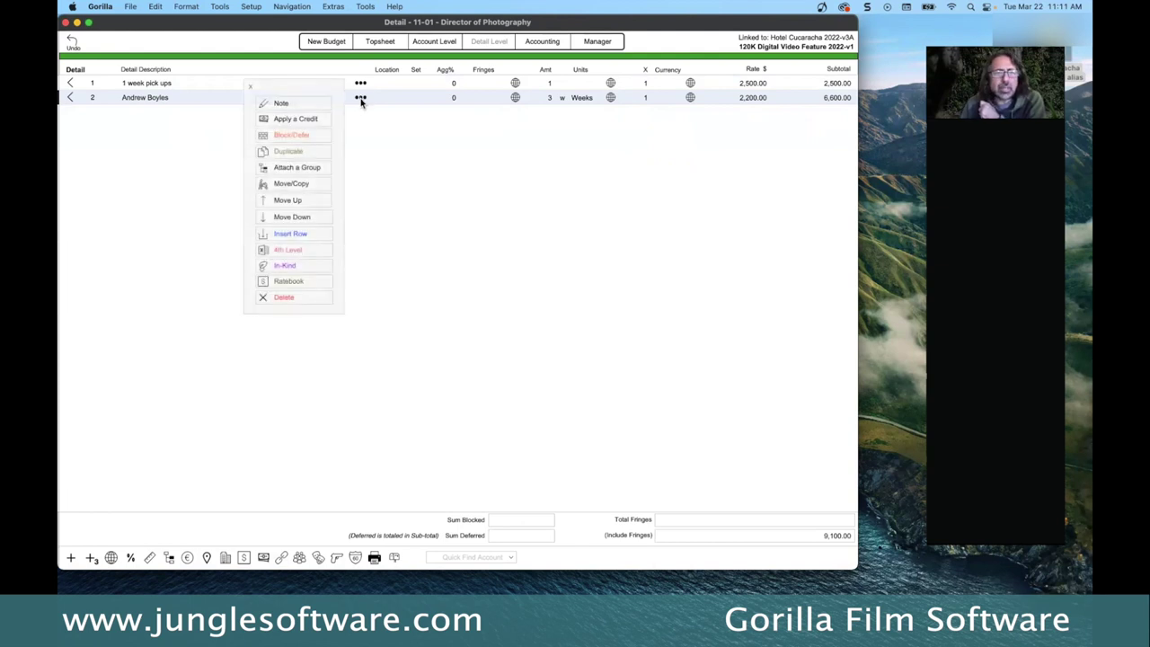
Step: Apply the IATSE West Coast 600 - Camera Director of Photography rate, 4,423.09 weekly, to line 2
left_click(288, 283)
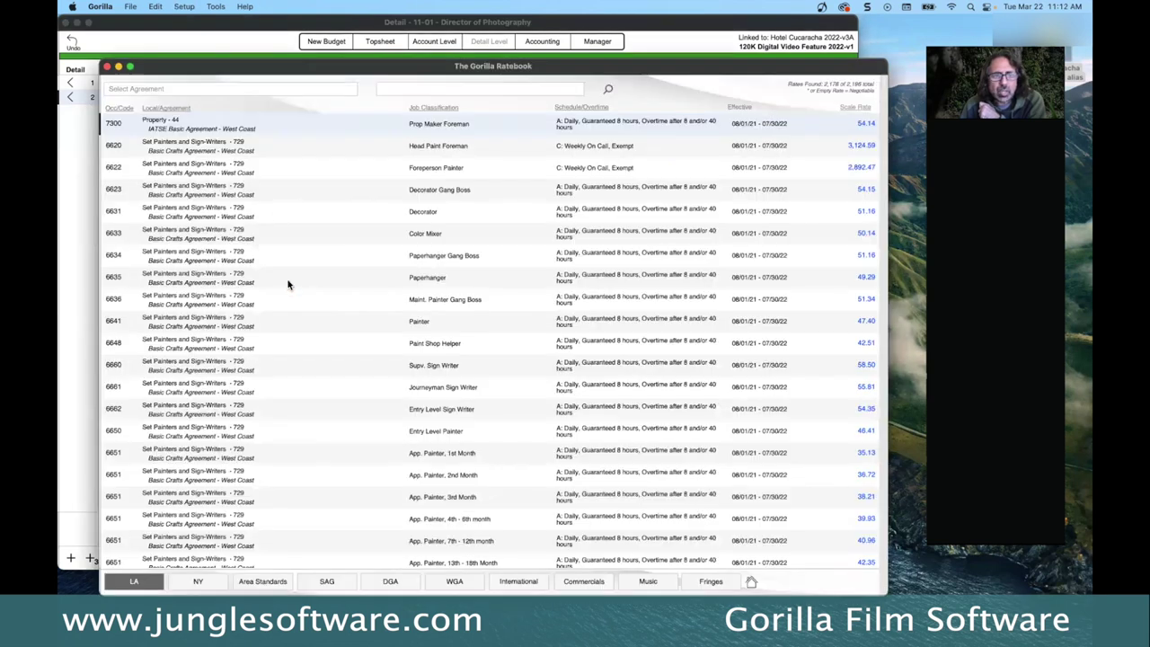
left_click_drag(263, 68, 265, 42)
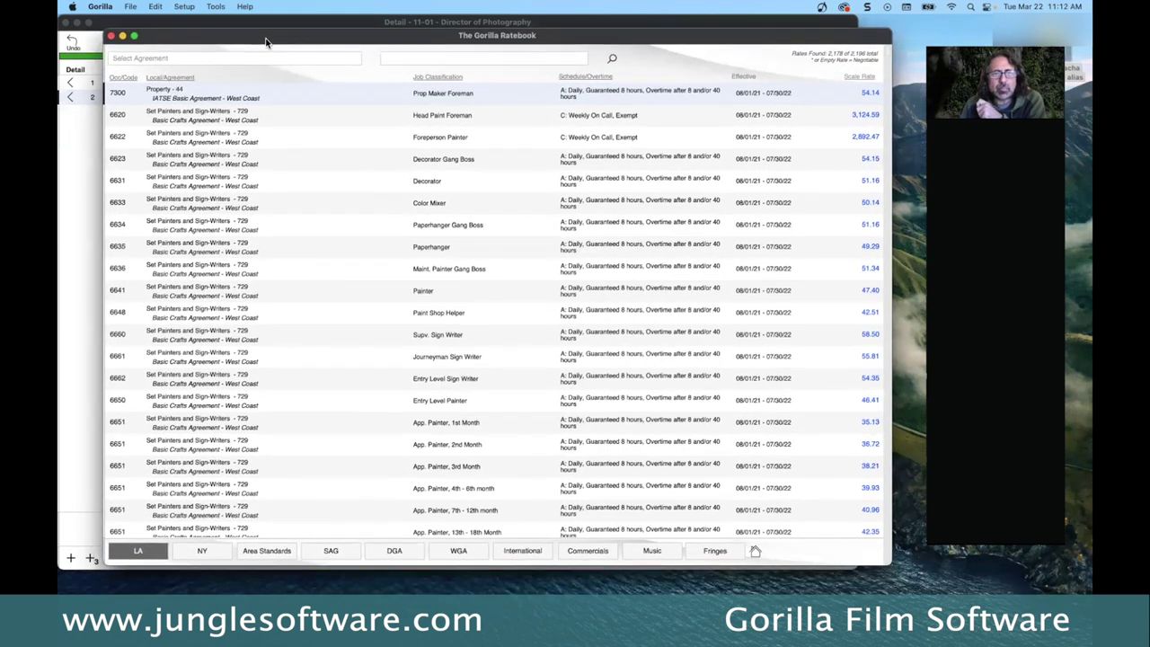
left_click(185, 61)
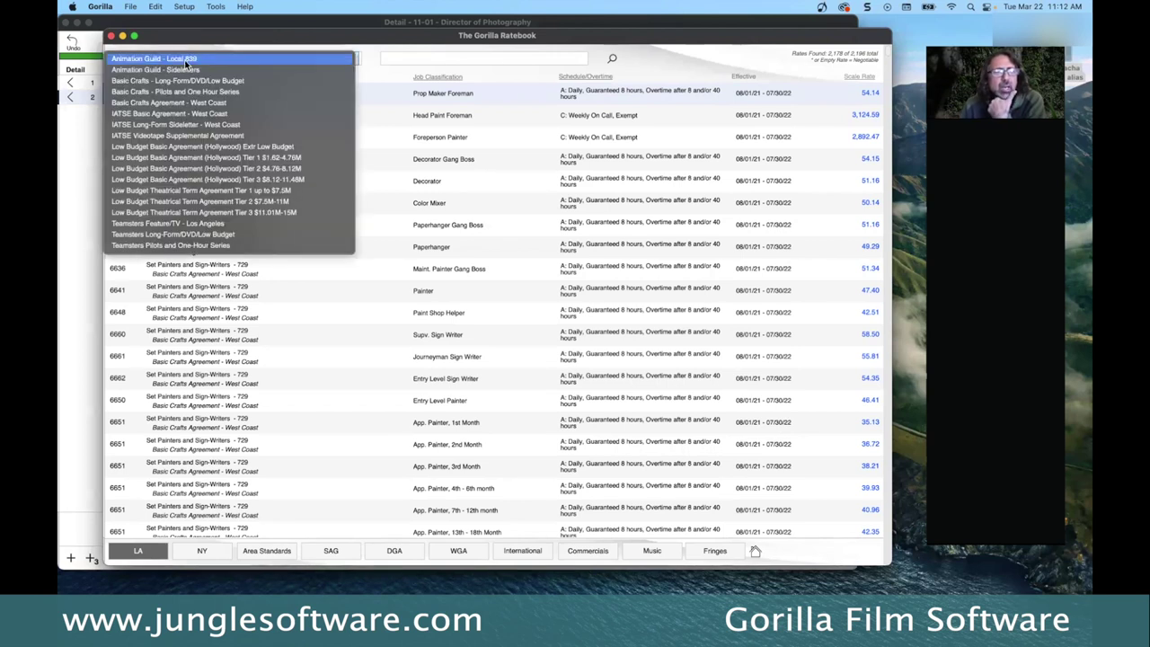
left_click(183, 114)
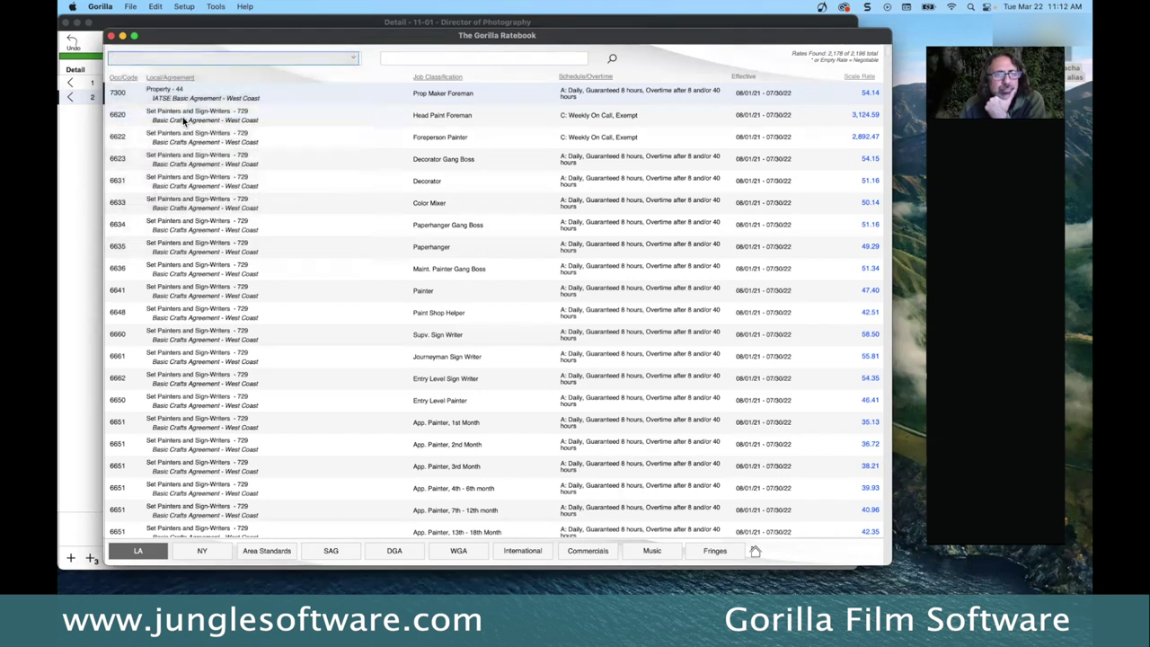
left_click(428, 58)
left_click(422, 70)
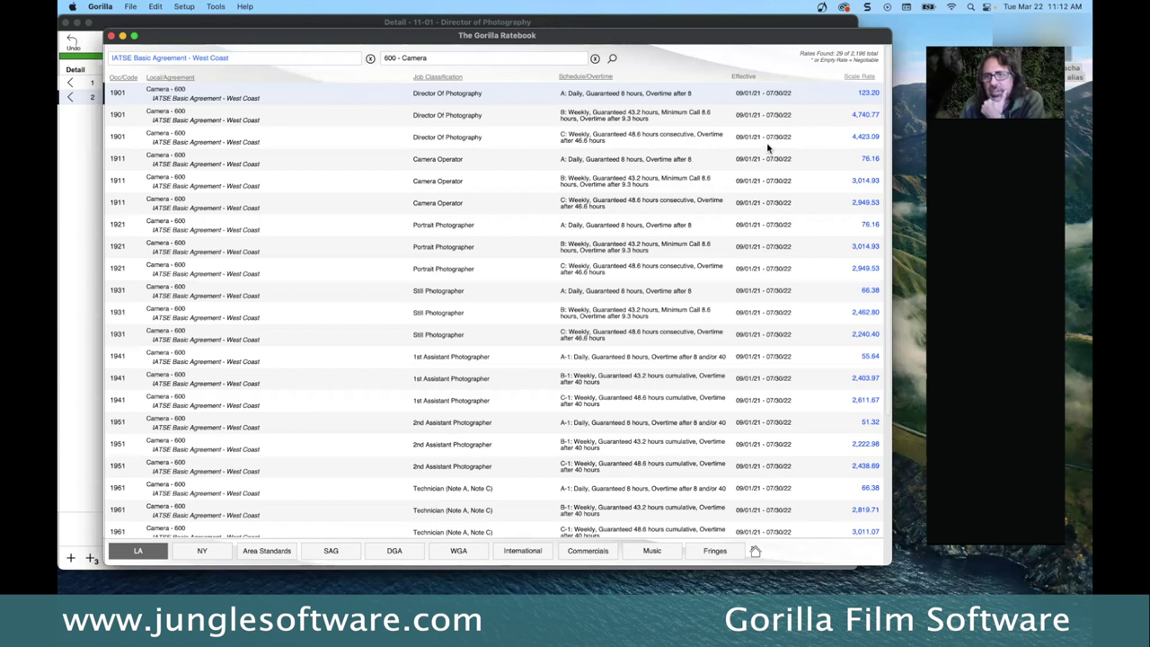
double_click(868, 137)
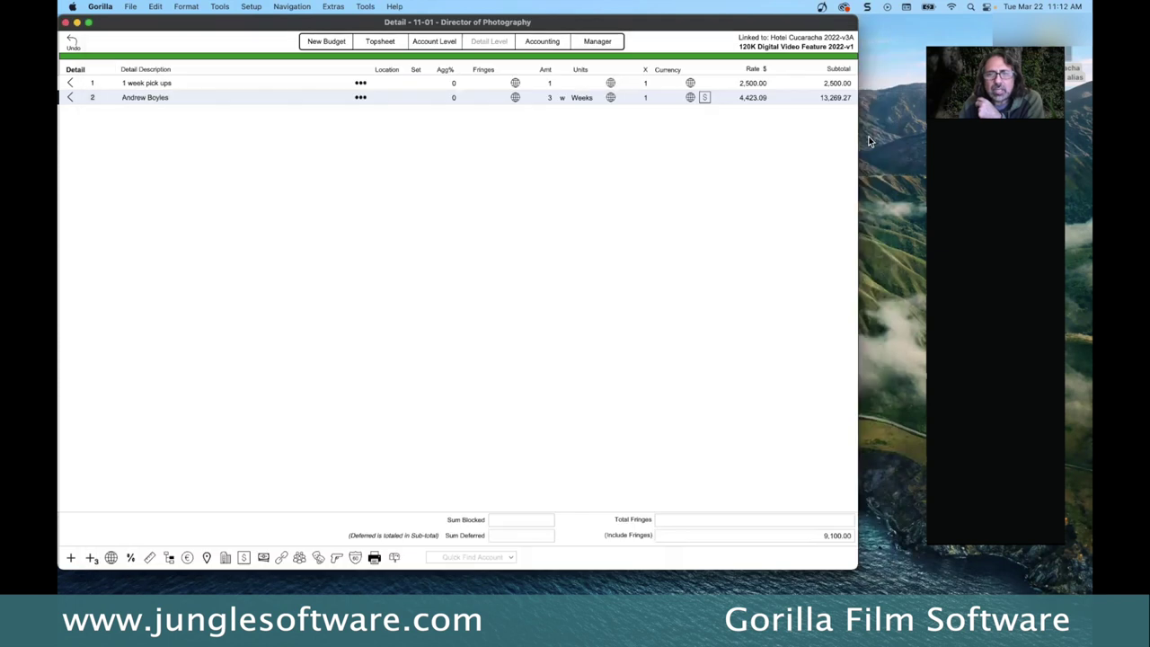
Step: Clear the union rate from detail line 2 and reopen the Ratebook for that line
left_click(705, 98)
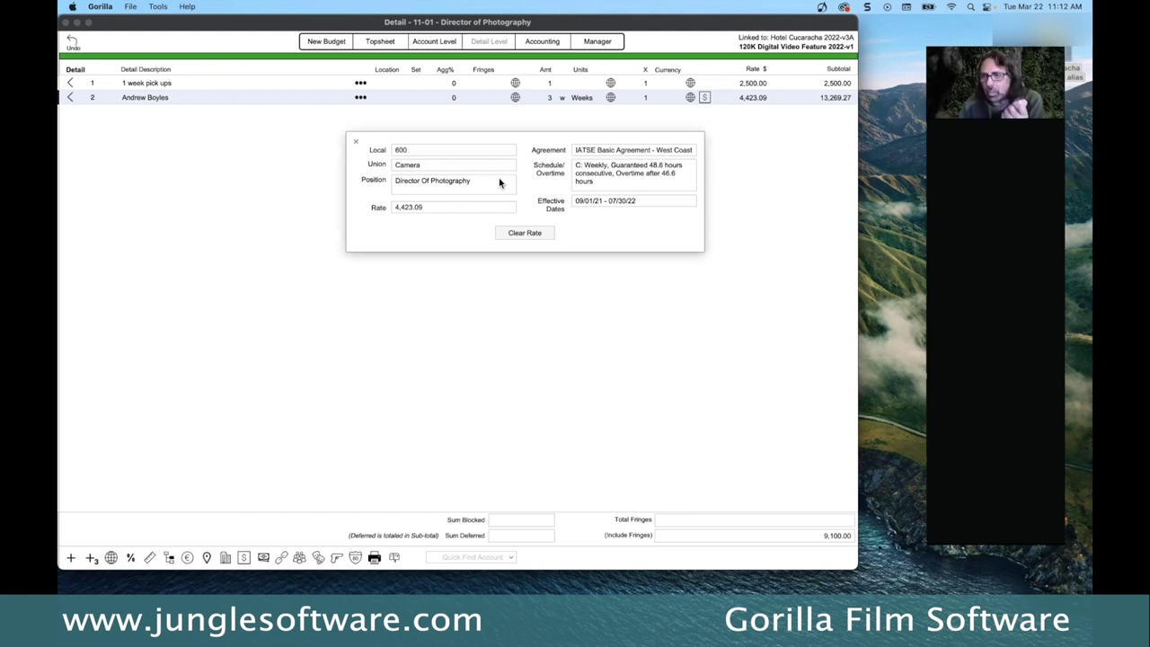
left_click(531, 236)
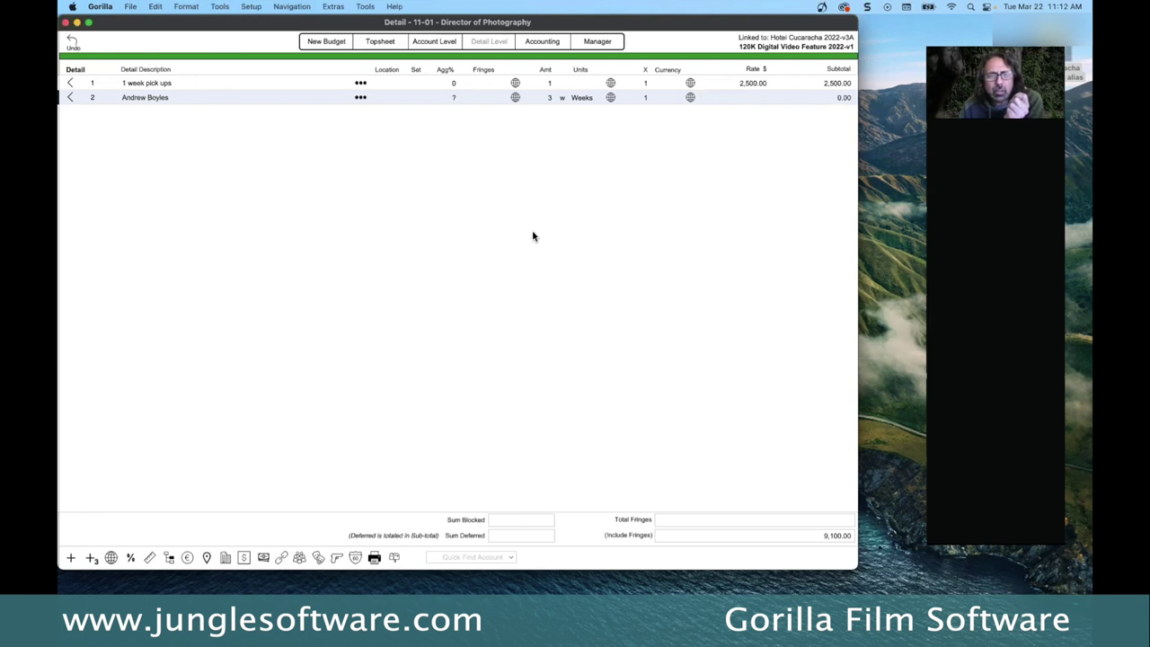
left_click(360, 97)
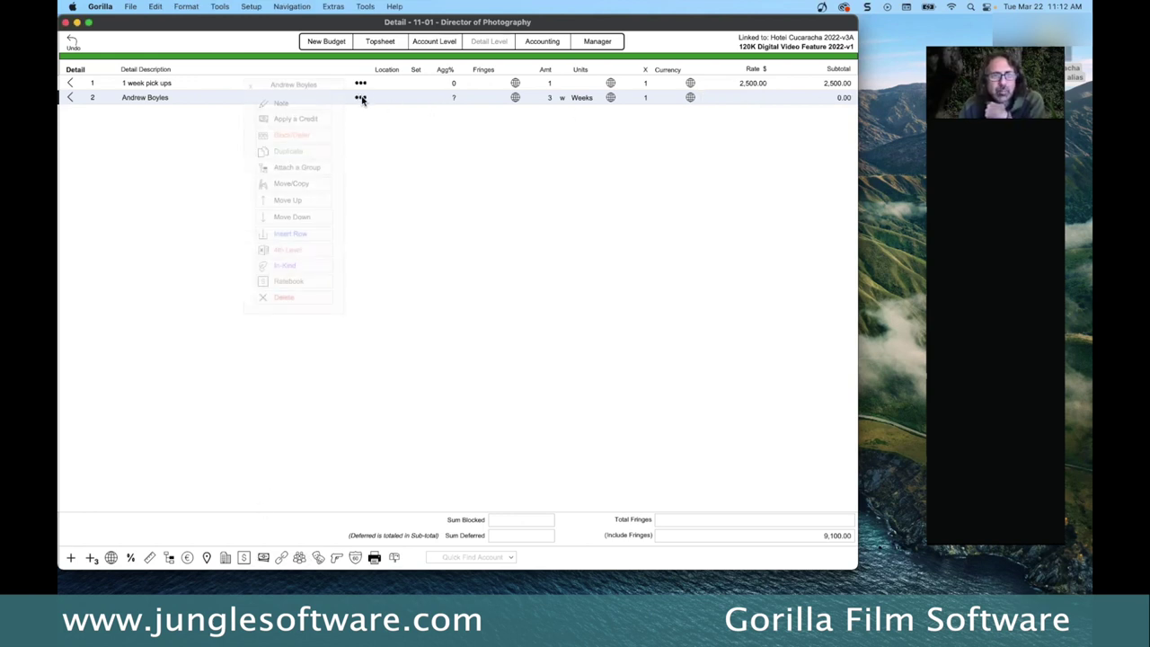
left_click(287, 281)
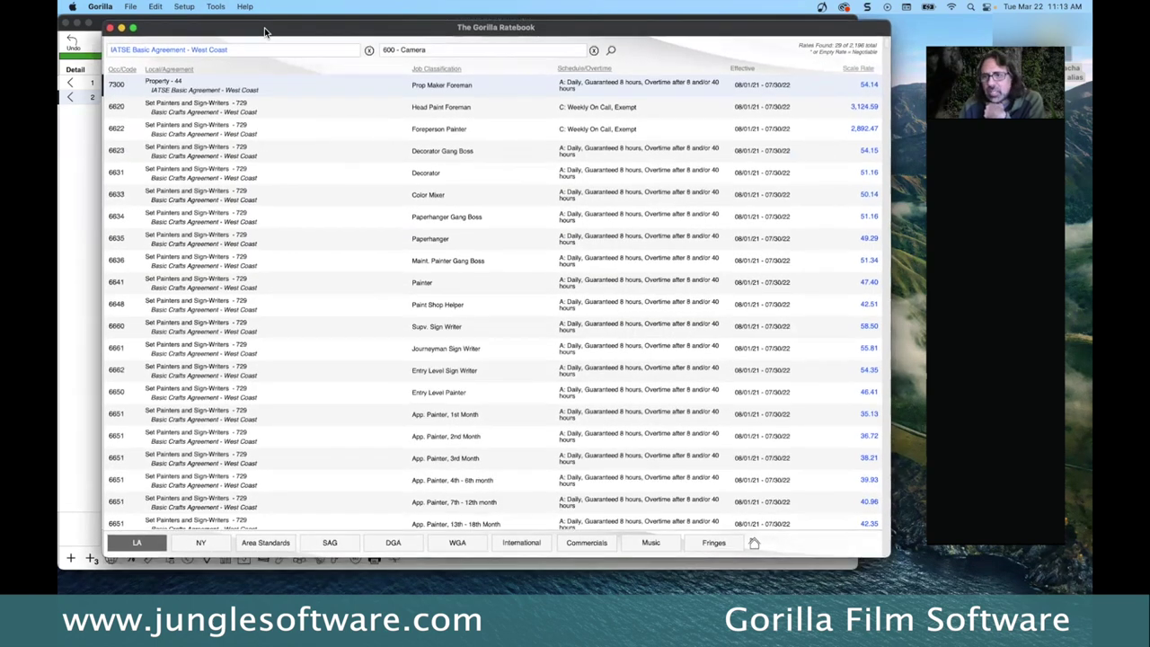
left_click_drag(265, 32, 266, 40)
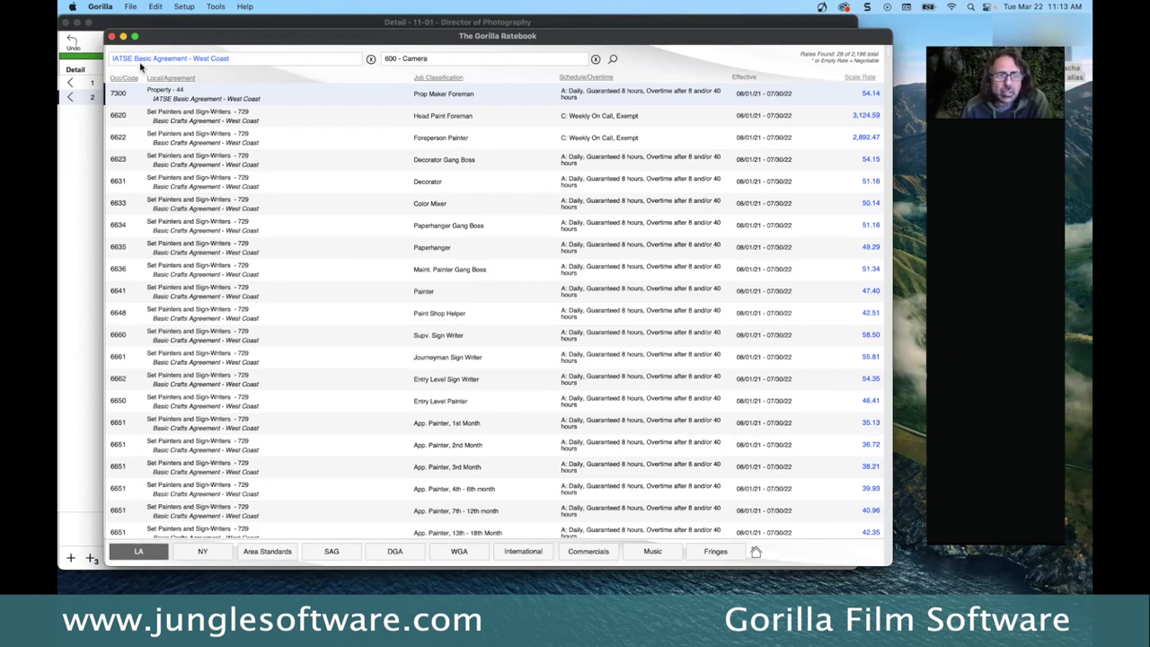
Step: Browse the SAG-AFTRA, DGA, WGA and international rate tabs in the Ratebook
left_click(335, 552)
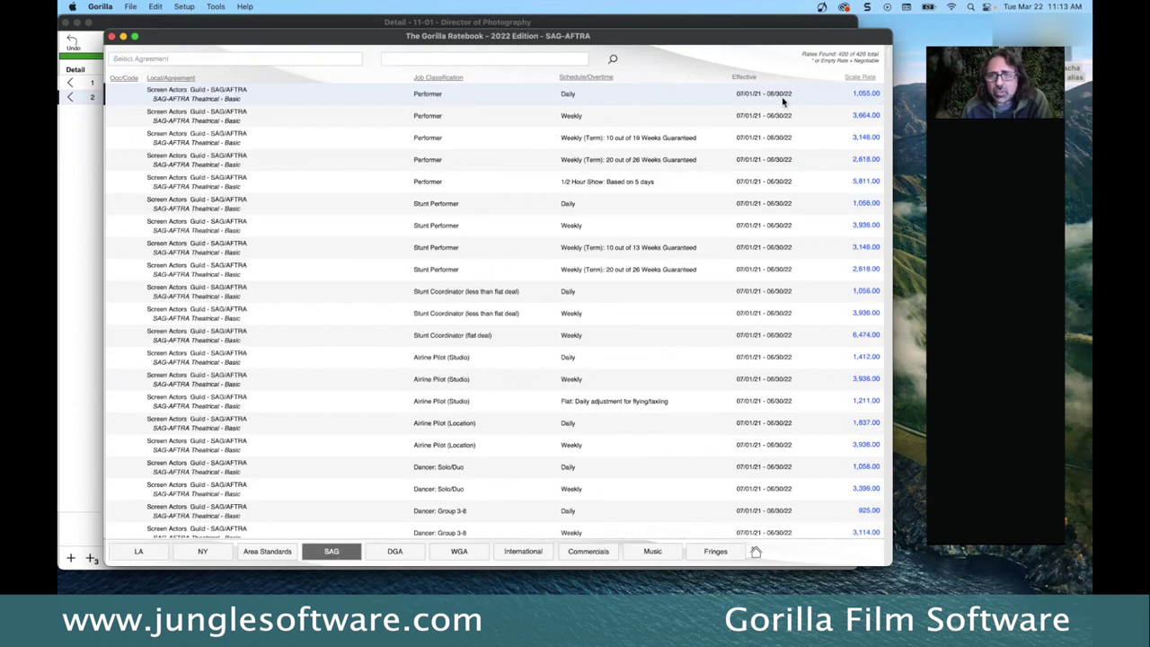
left_click(416, 556)
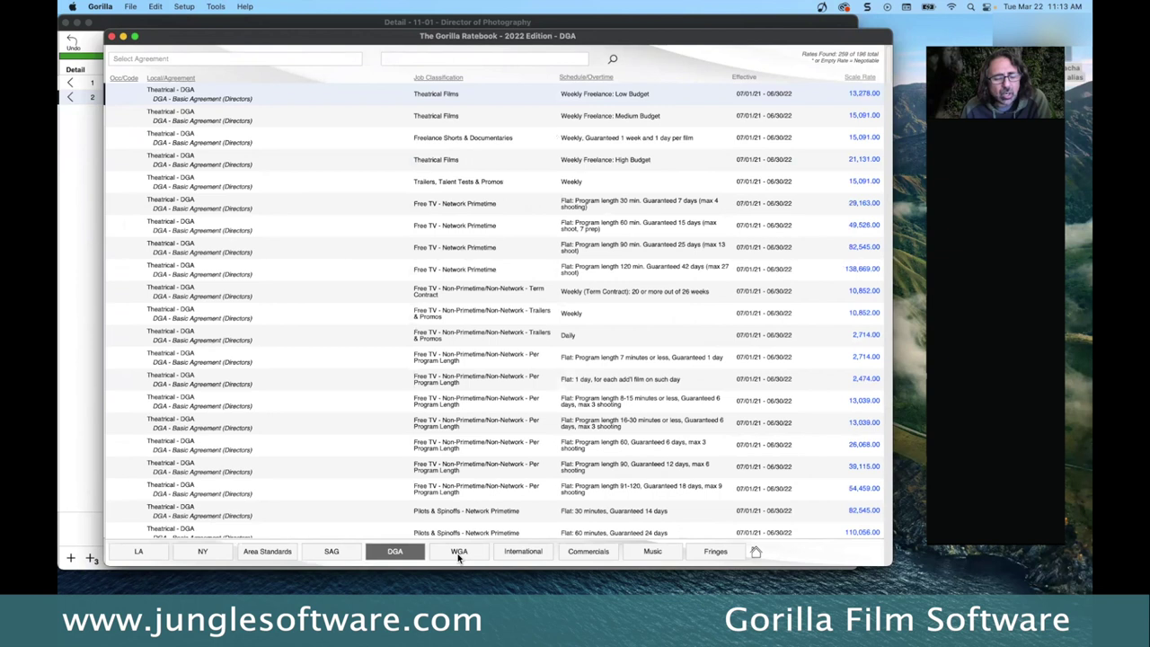
left_click(458, 554)
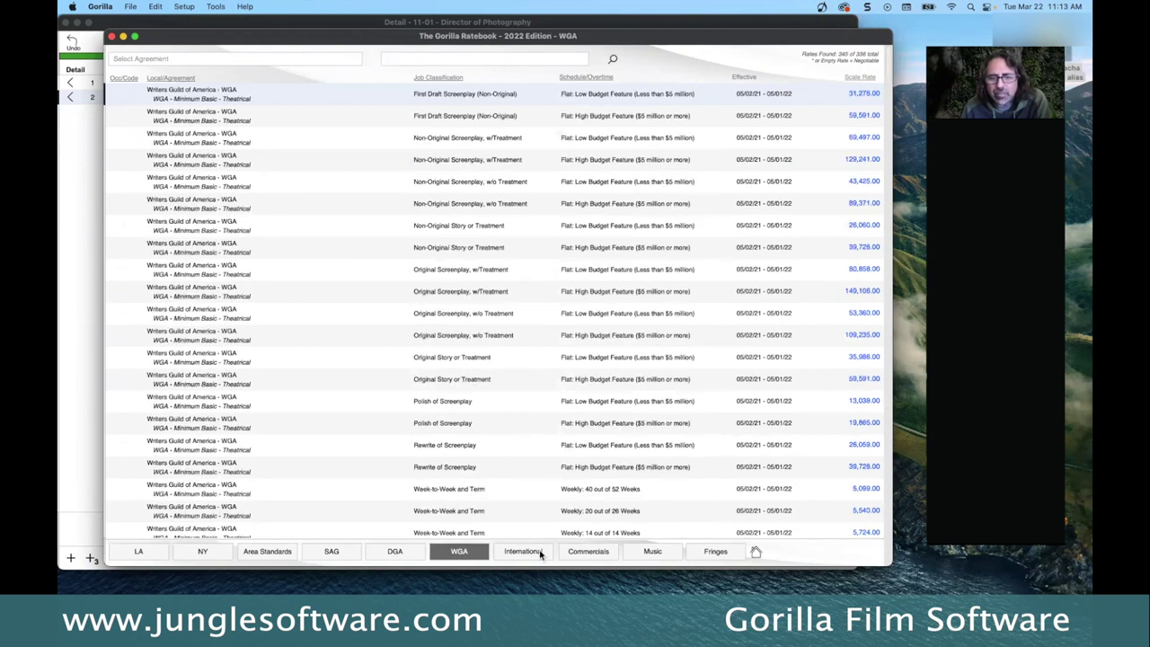
left_click(519, 554)
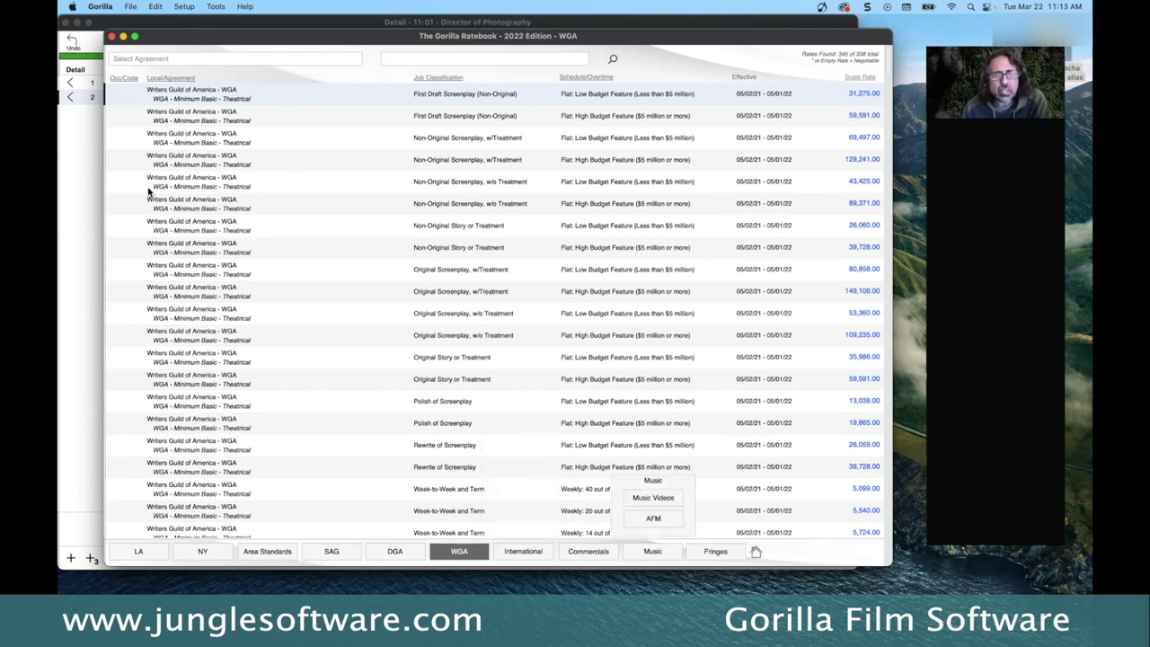
Step: Filter to WGA - Minimum Basic - Theatrical and WGA - Writers Guild of America, then close the Ratebook
left_click_drag(190, 38, 183, 36)
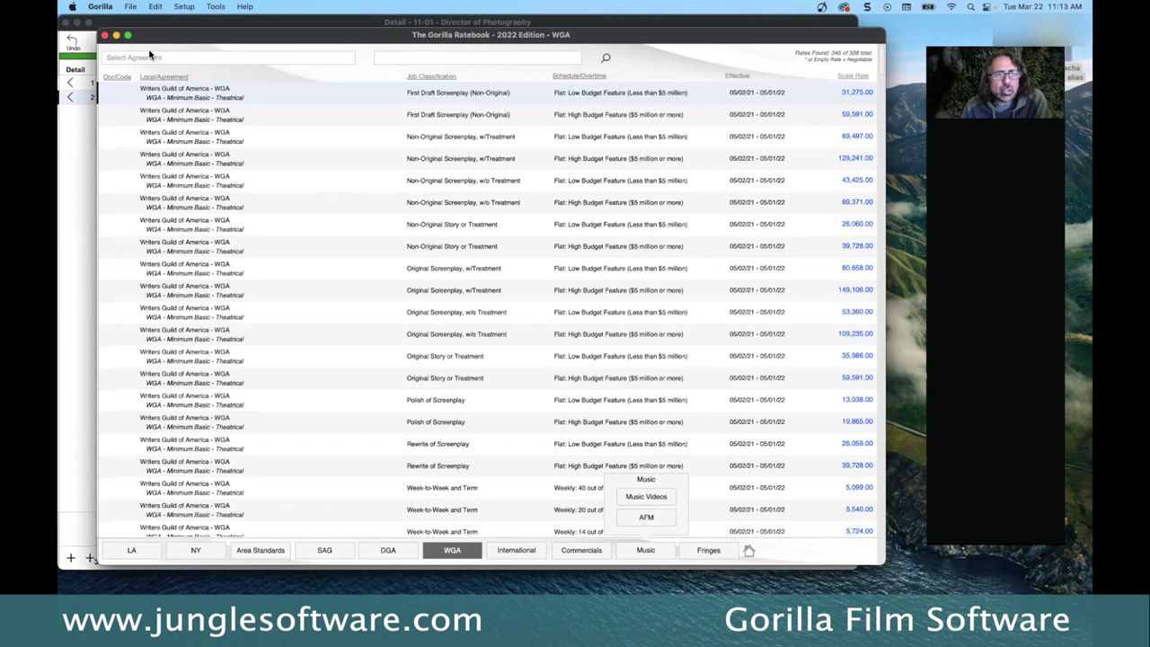
left_click(149, 58)
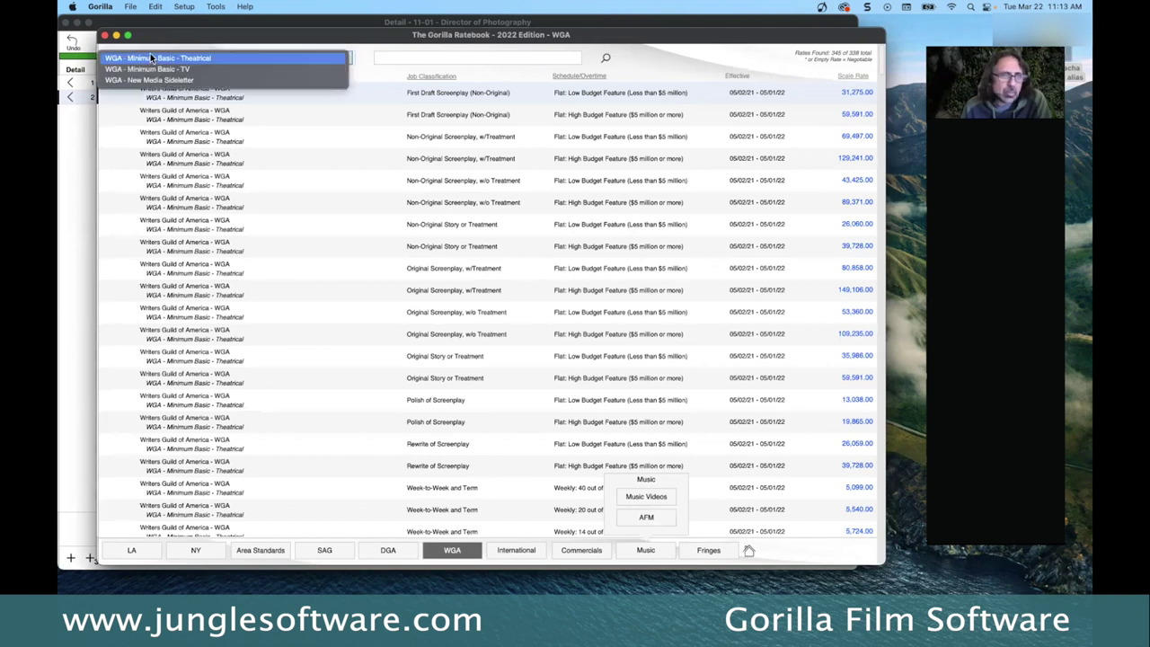
left_click(150, 57)
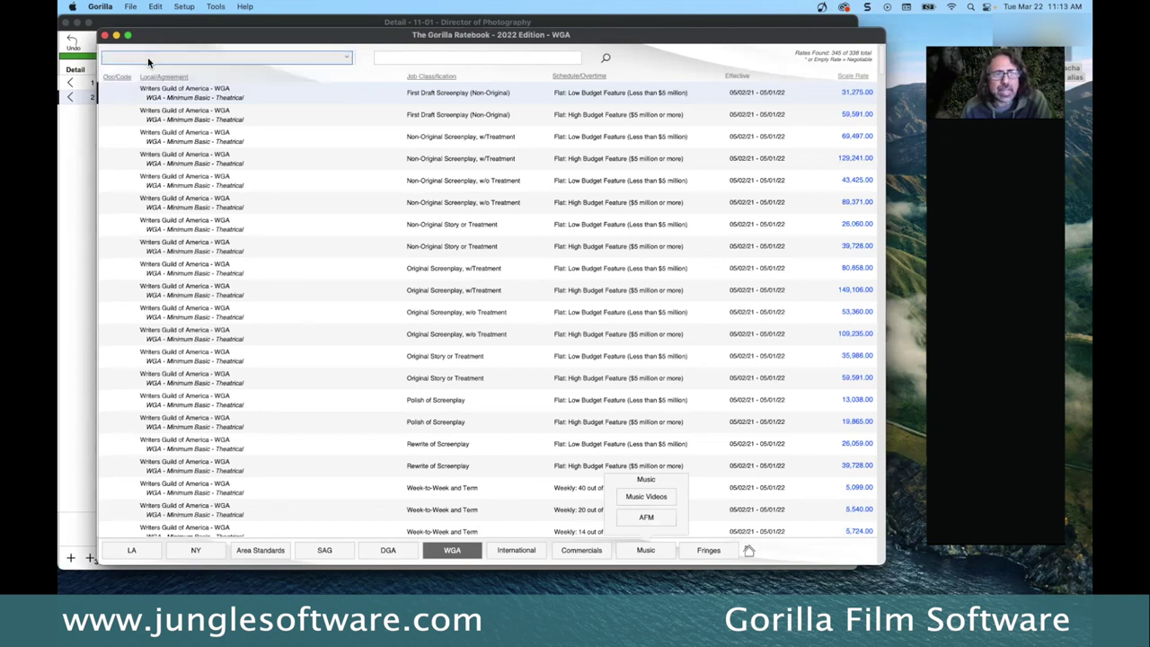
left_click(400, 59)
left_click(400, 57)
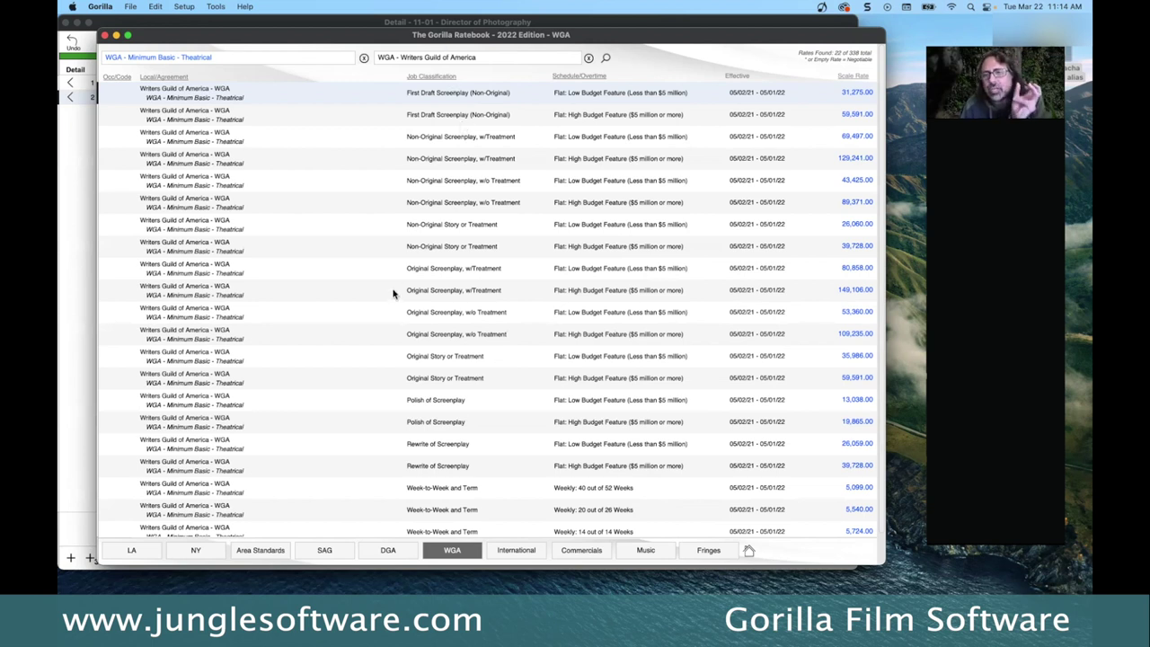
left_click(104, 36)
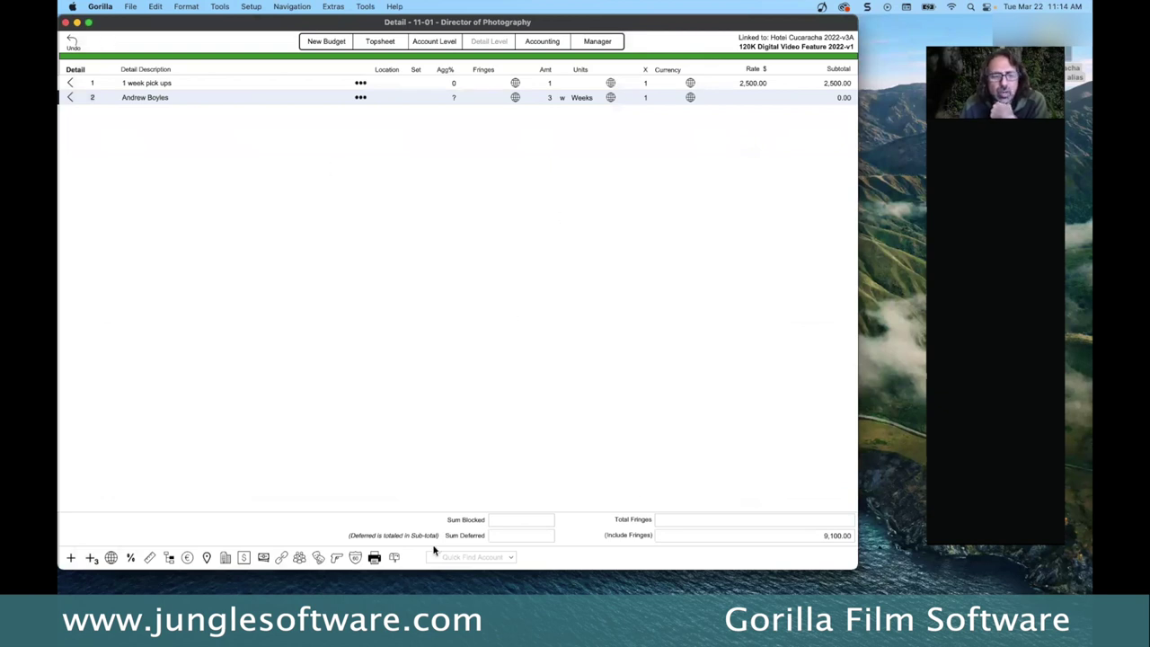
Step: Preview both pages of the Topsheet report, showing a 173,312.16 grand total
left_click(374, 559)
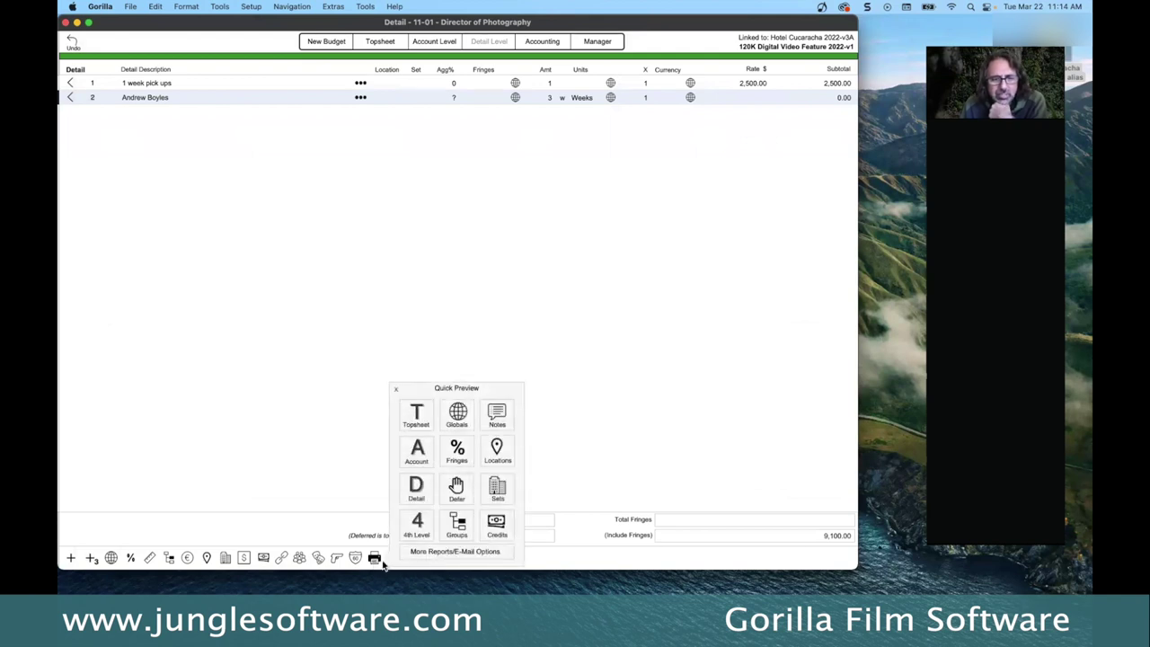
left_click(416, 415)
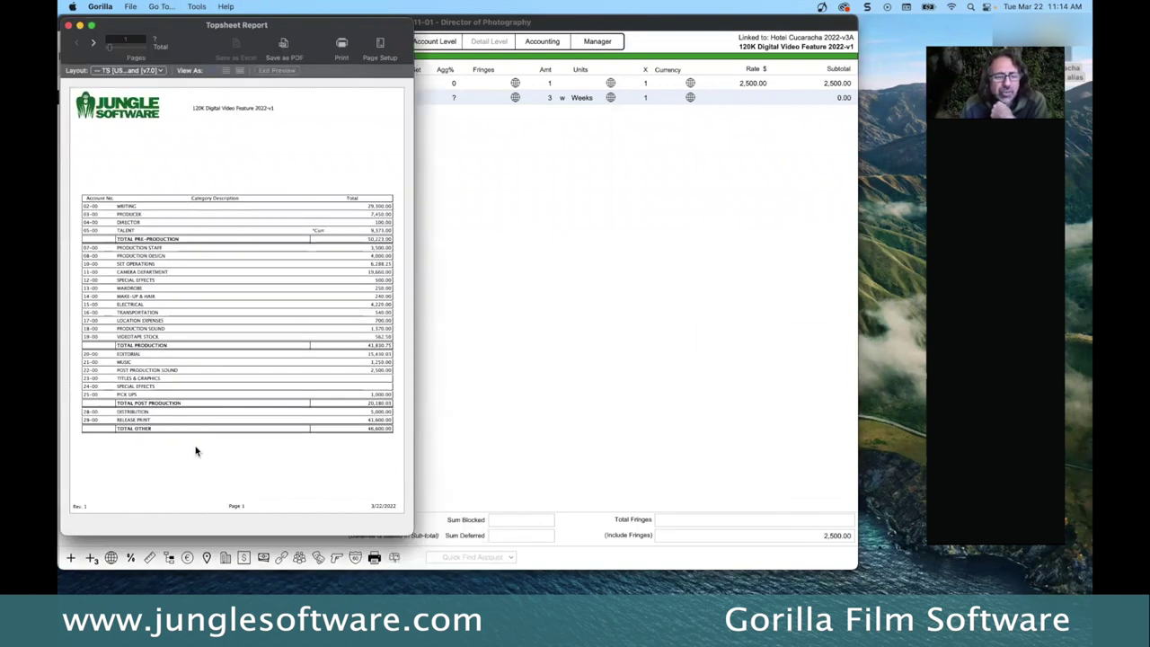
left_click(94, 45)
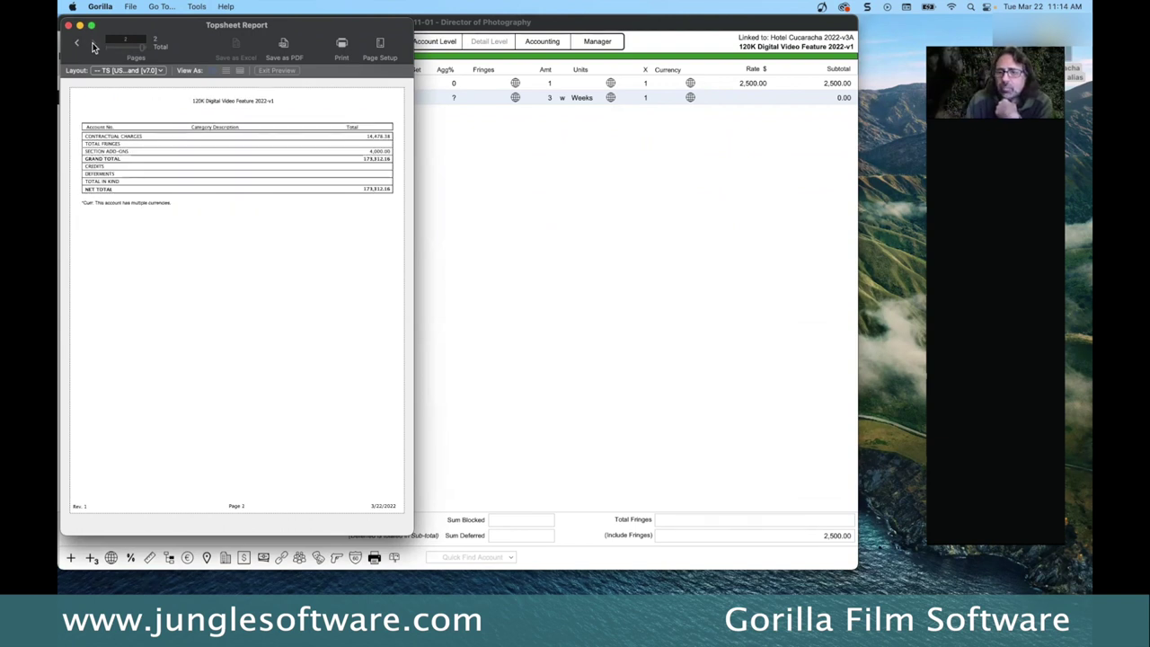
left_click(68, 25)
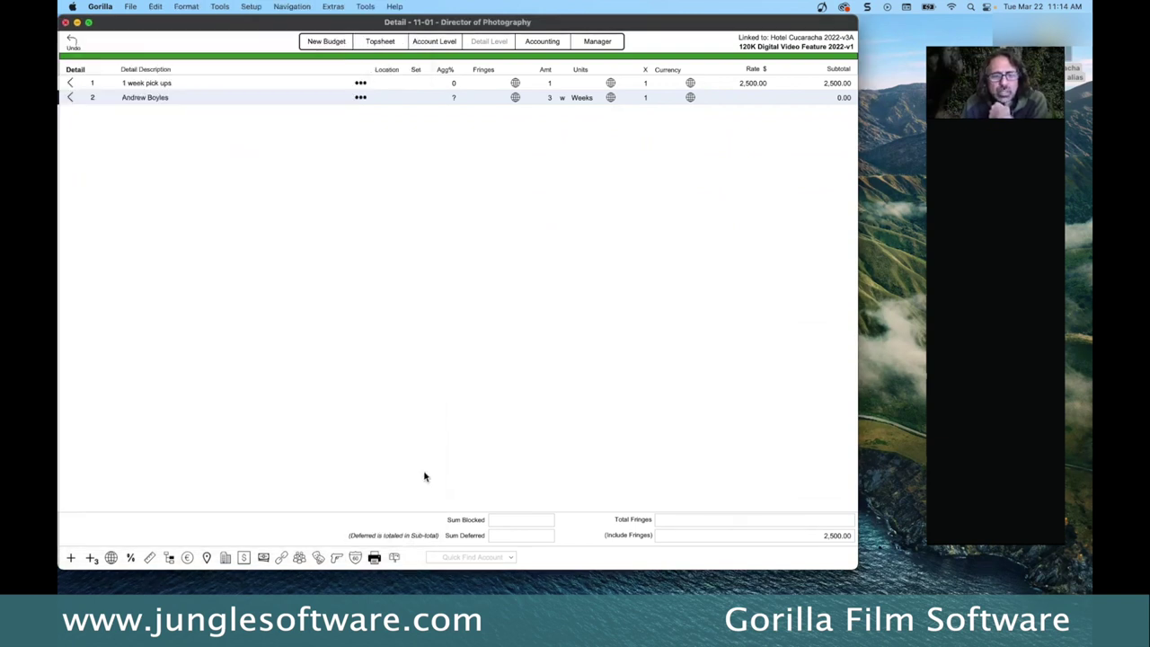
Step: Request the Detail report in Classic format from Quick Preview
left_click(375, 557)
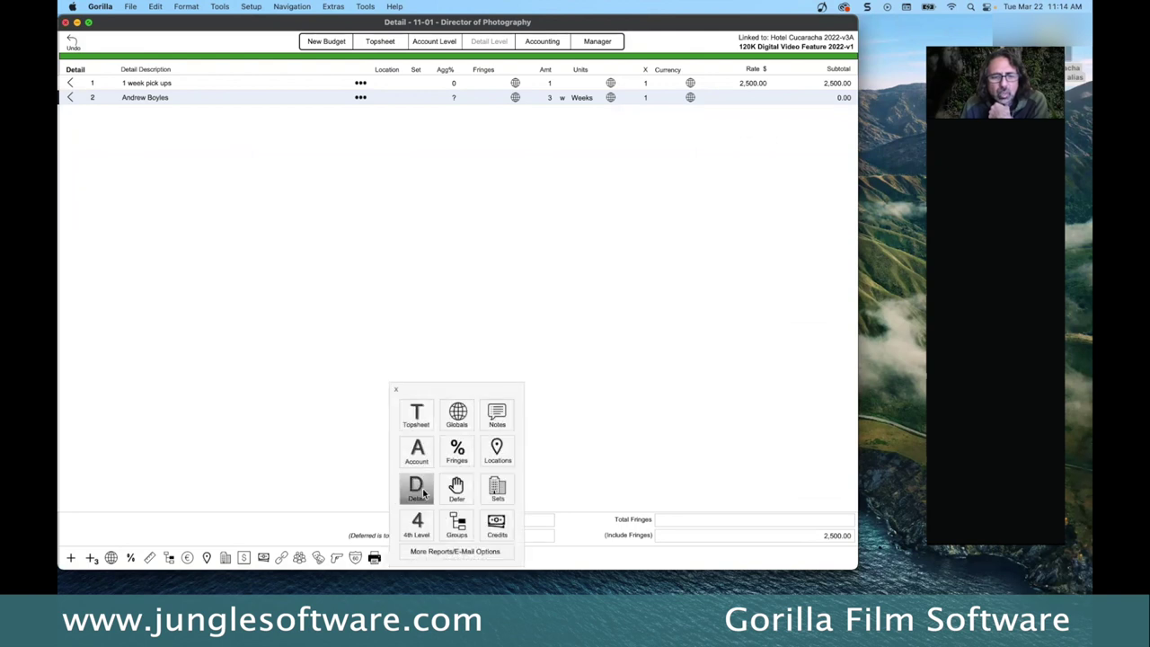
left_click(417, 488)
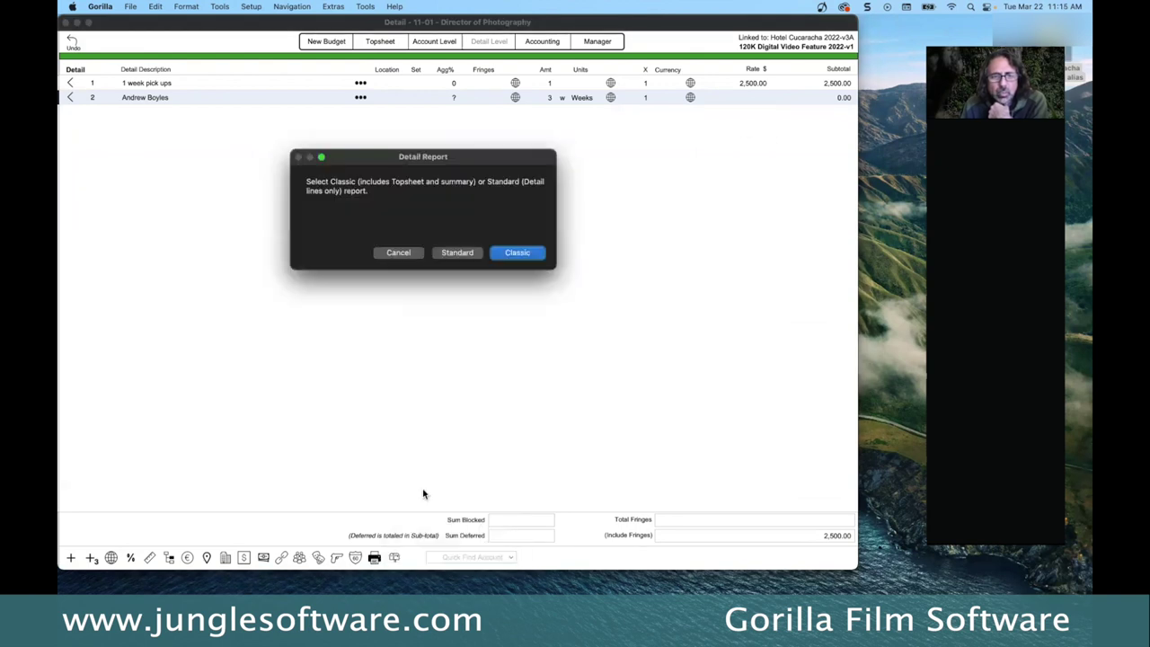
left_click(517, 254)
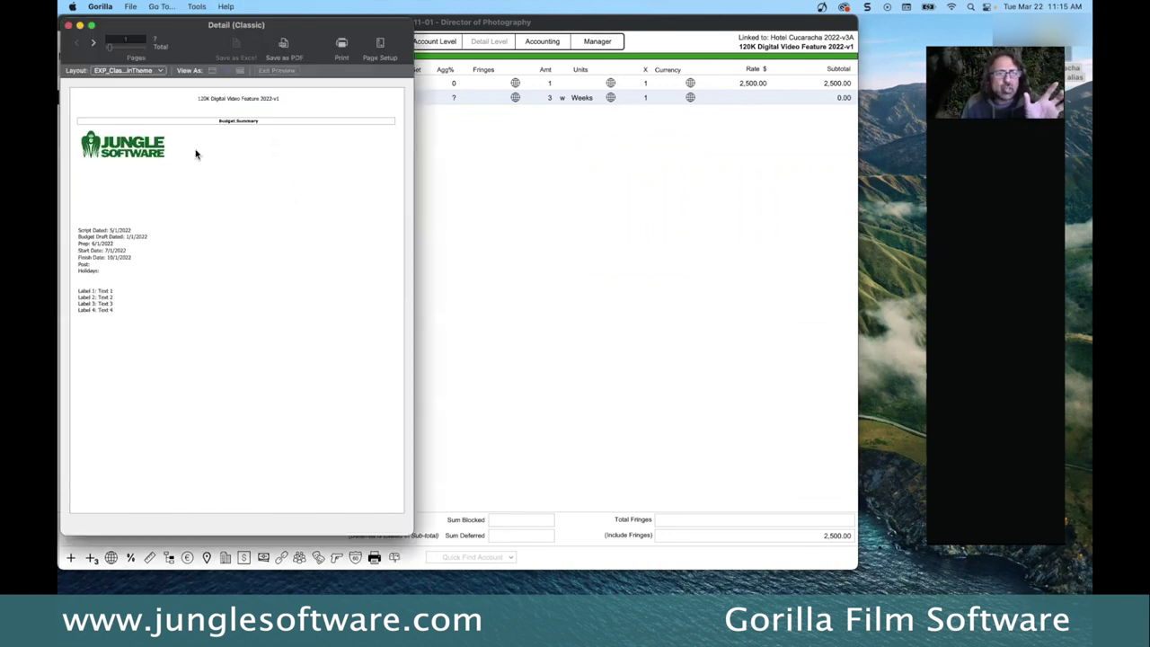
Step: Page through the Classic Detail report to its first detail page, then close the preview
left_click(92, 43)
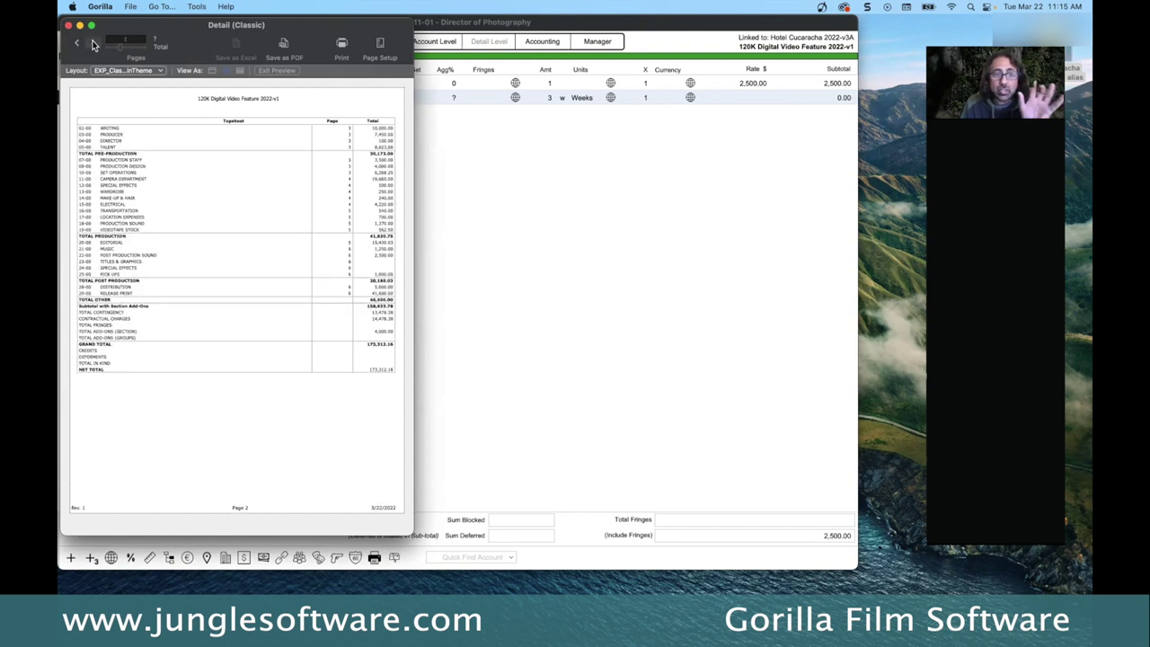
left_click(92, 43)
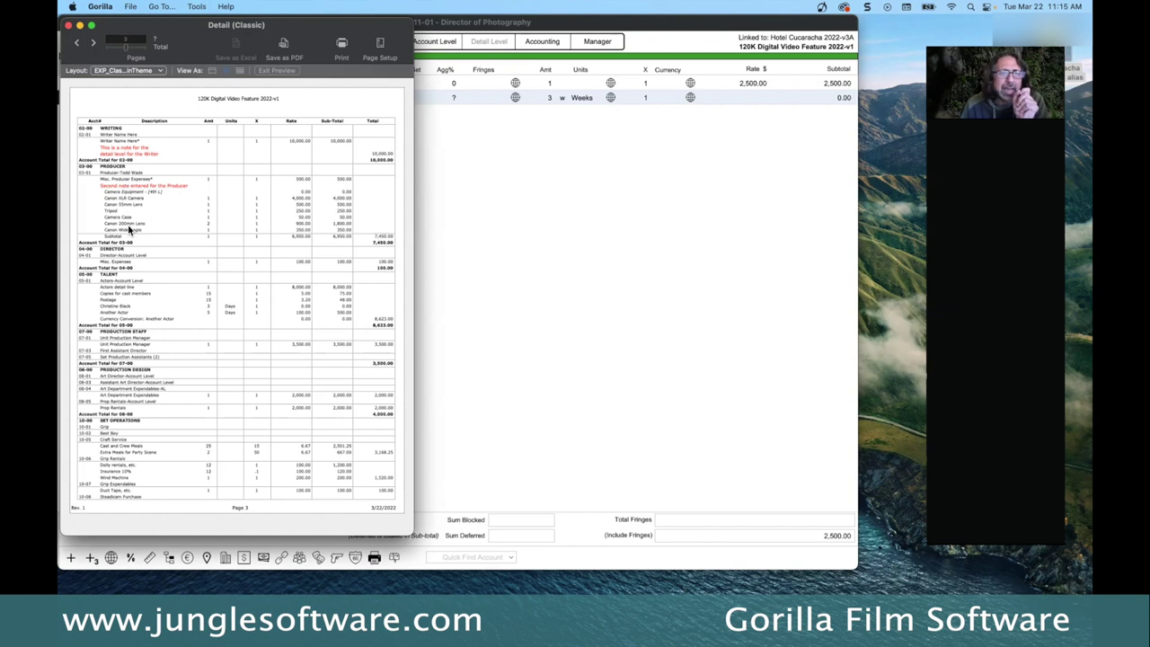
left_click(66, 25)
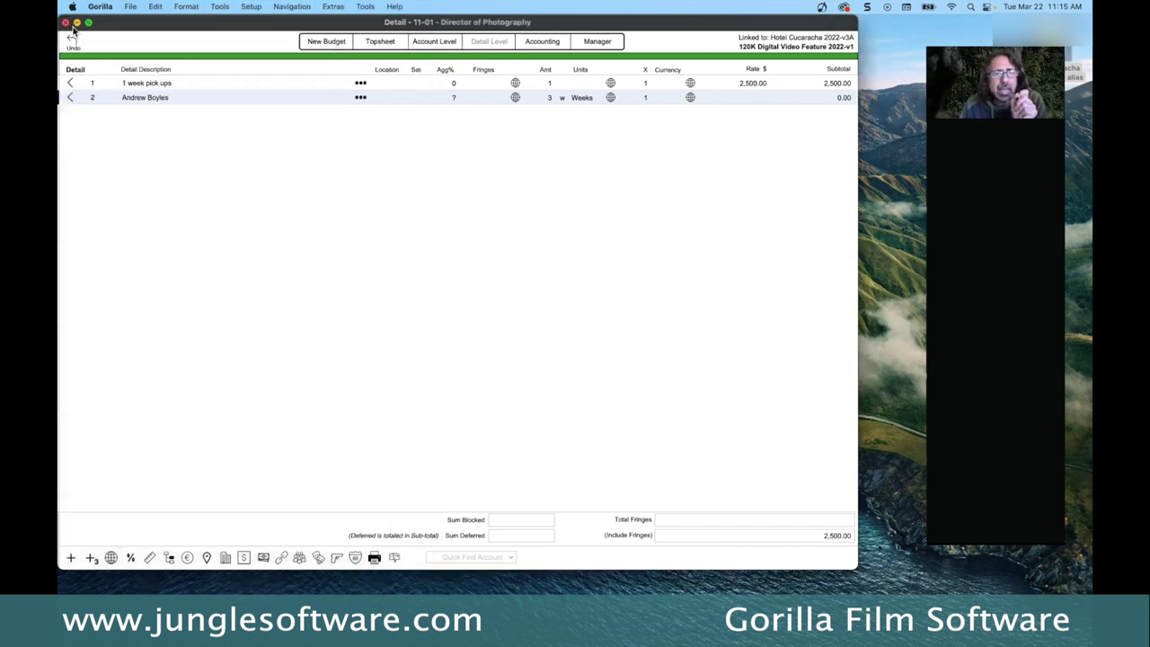
left_click(364, 101)
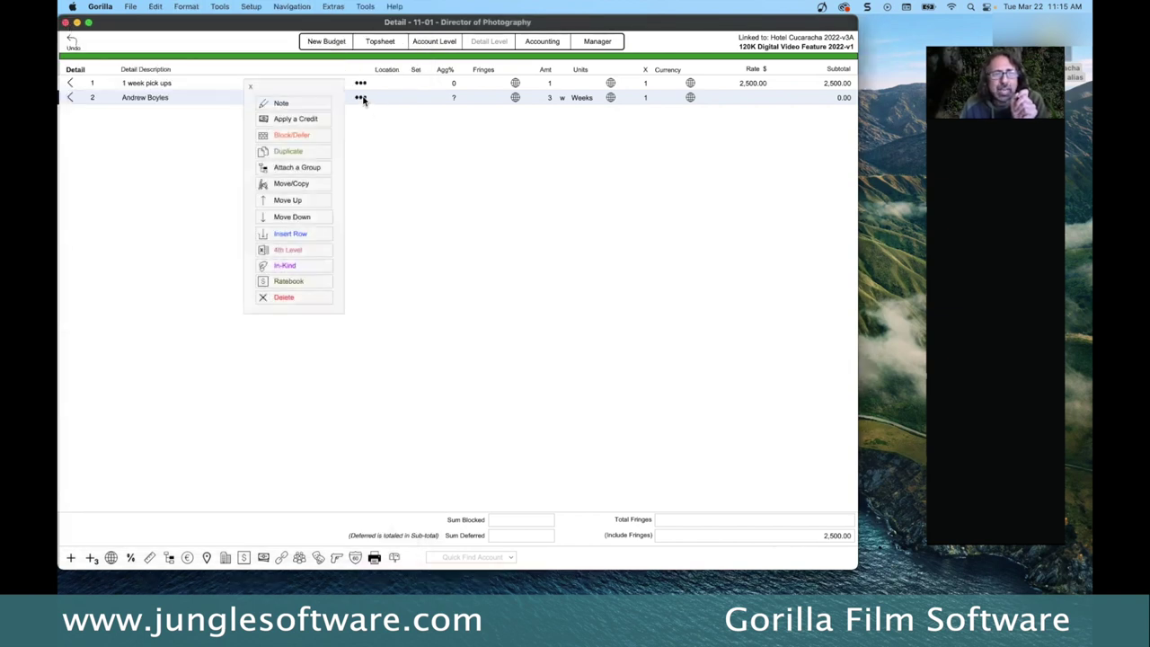
Step: Open line 2's 4th Level breakdown, cancel importing a saved breakdown, and close the empty window
left_click(284, 254)
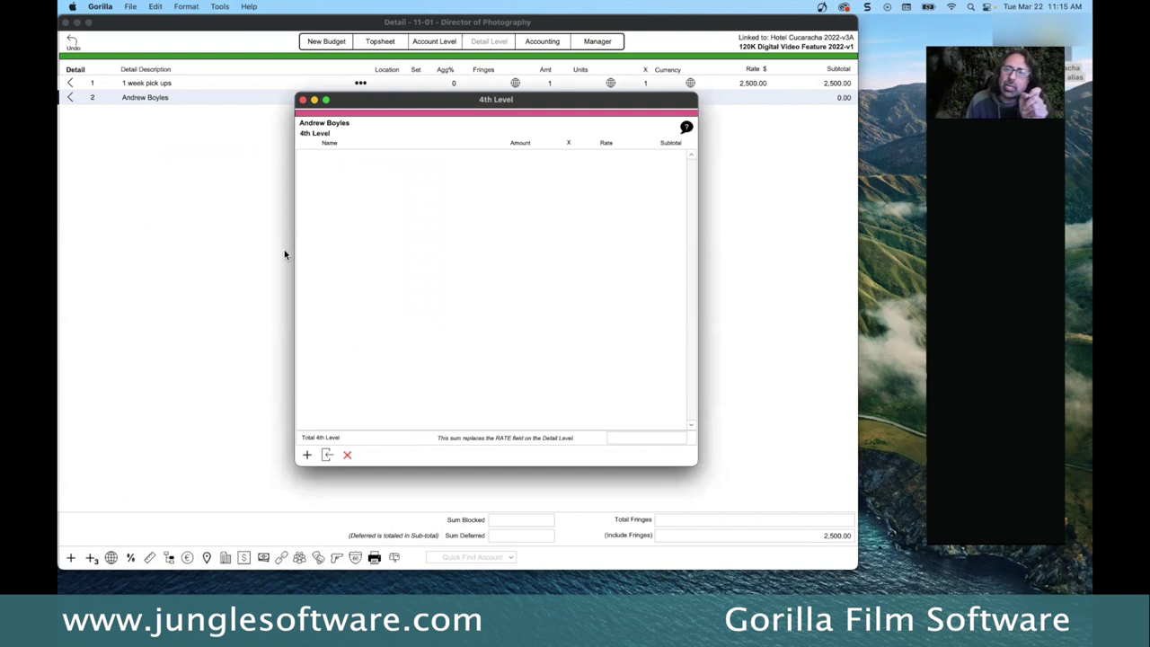
left_click_drag(418, 97, 399, 105)
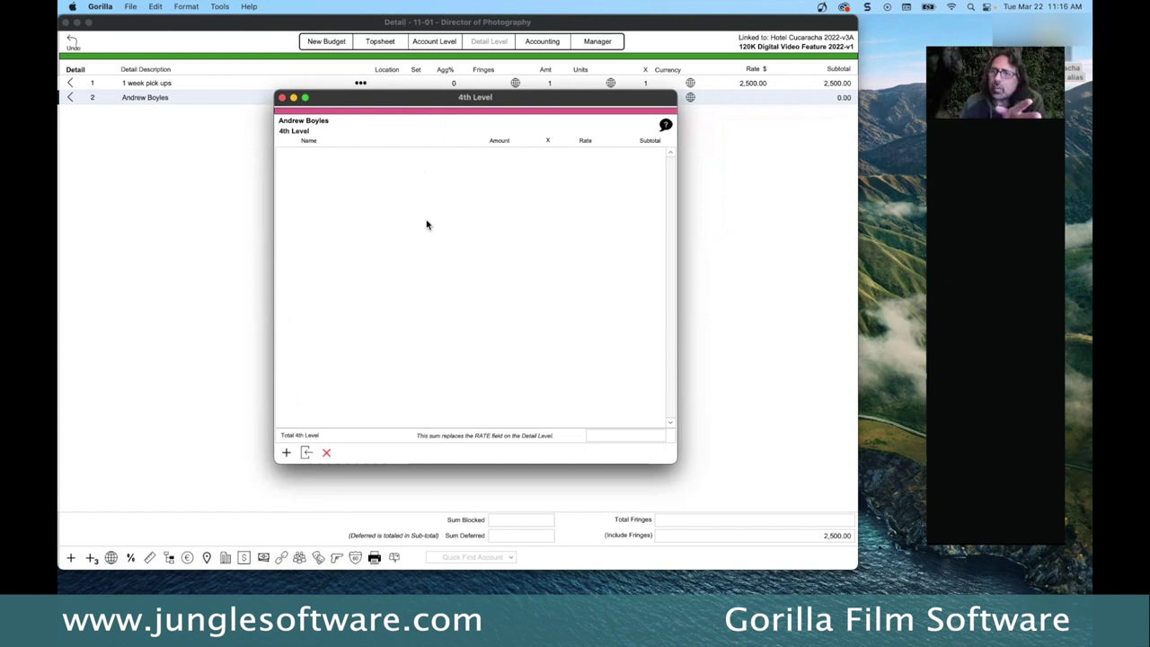
left_click(305, 454)
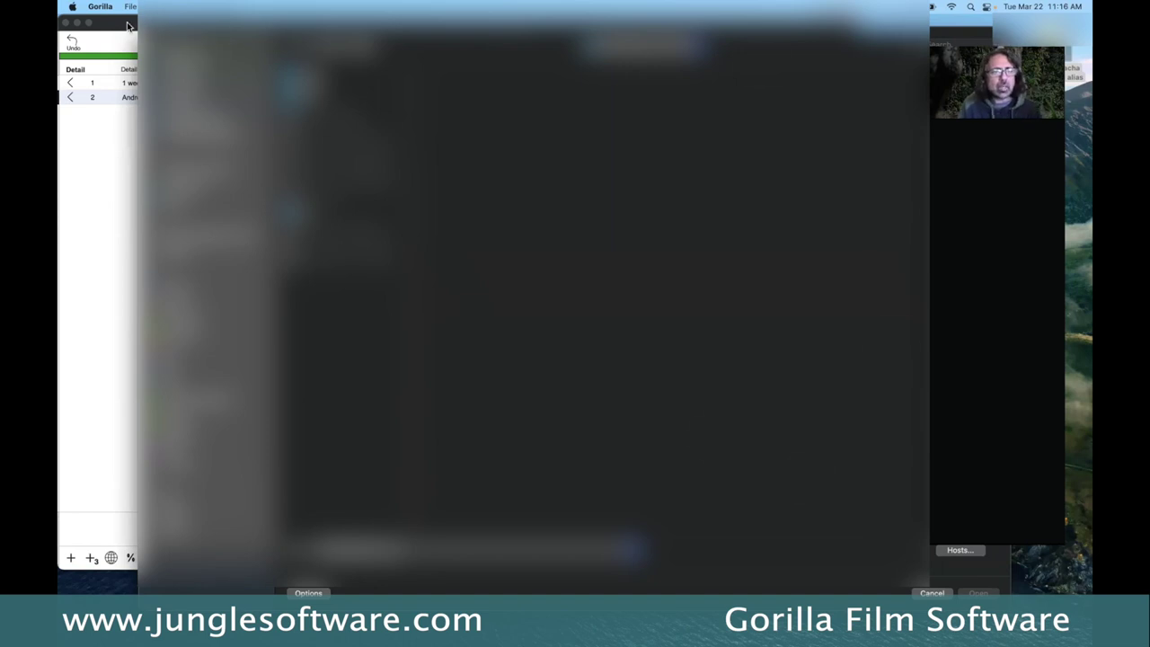
left_click(931, 593)
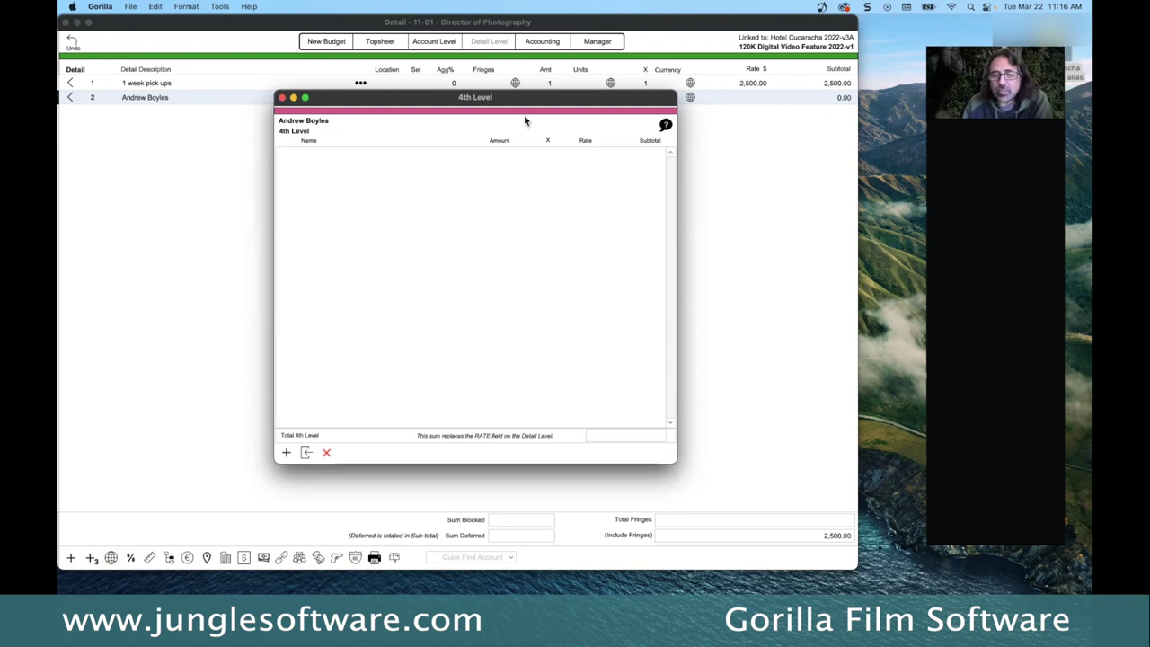
left_click_drag(401, 99, 392, 97)
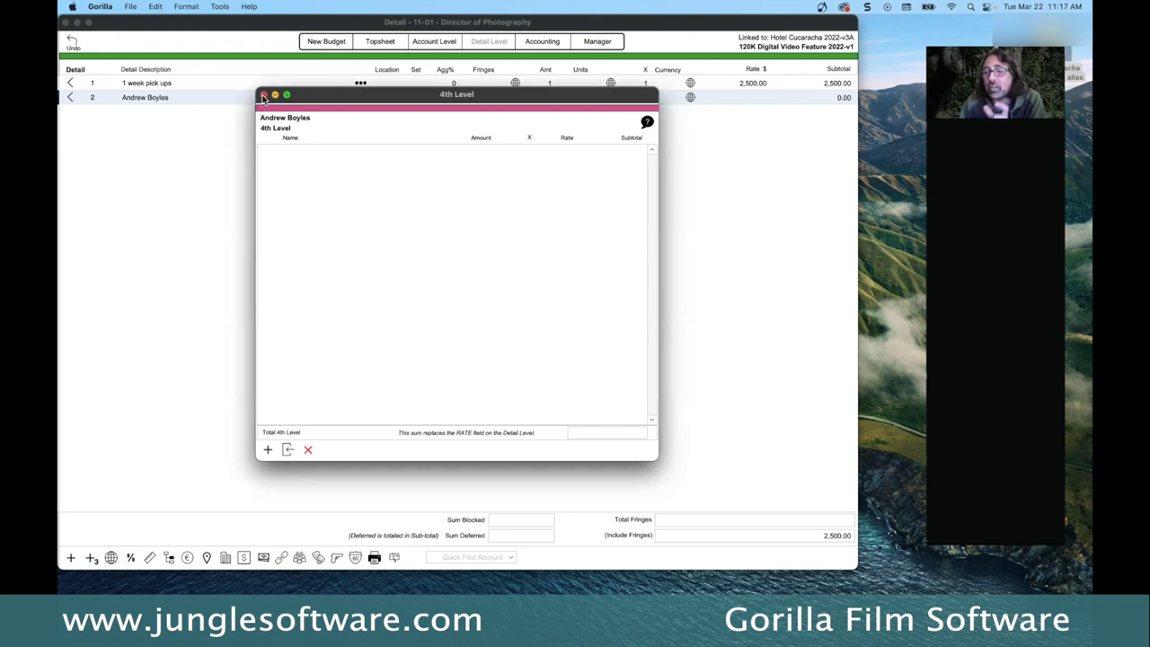
left_click(263, 96)
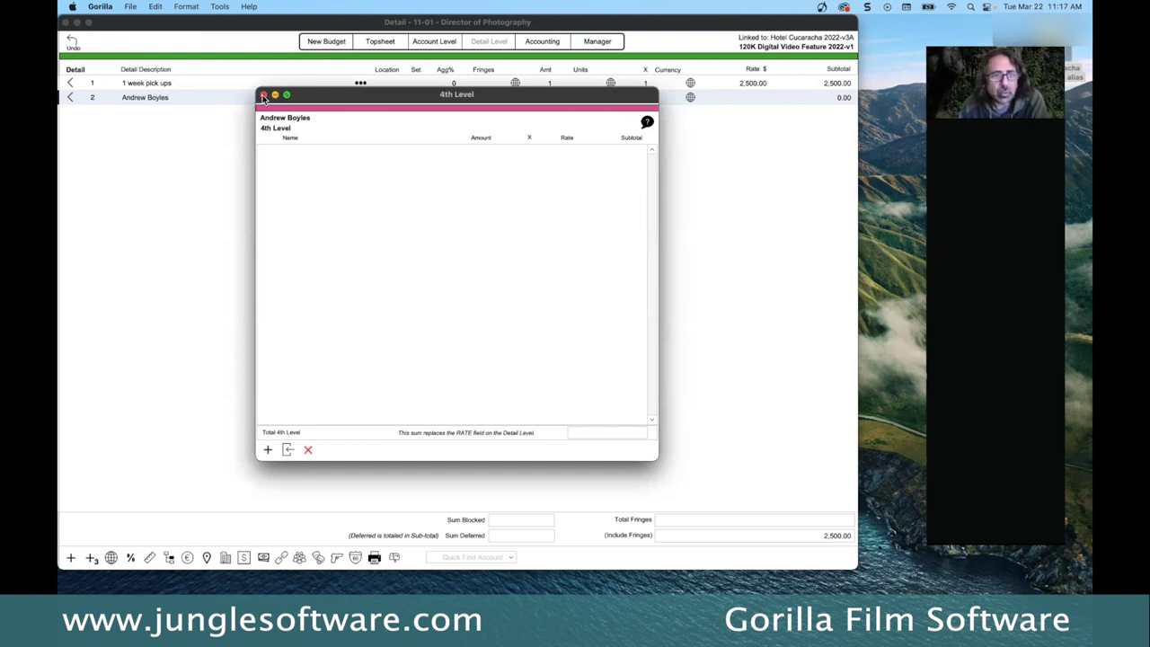
left_click(374, 558)
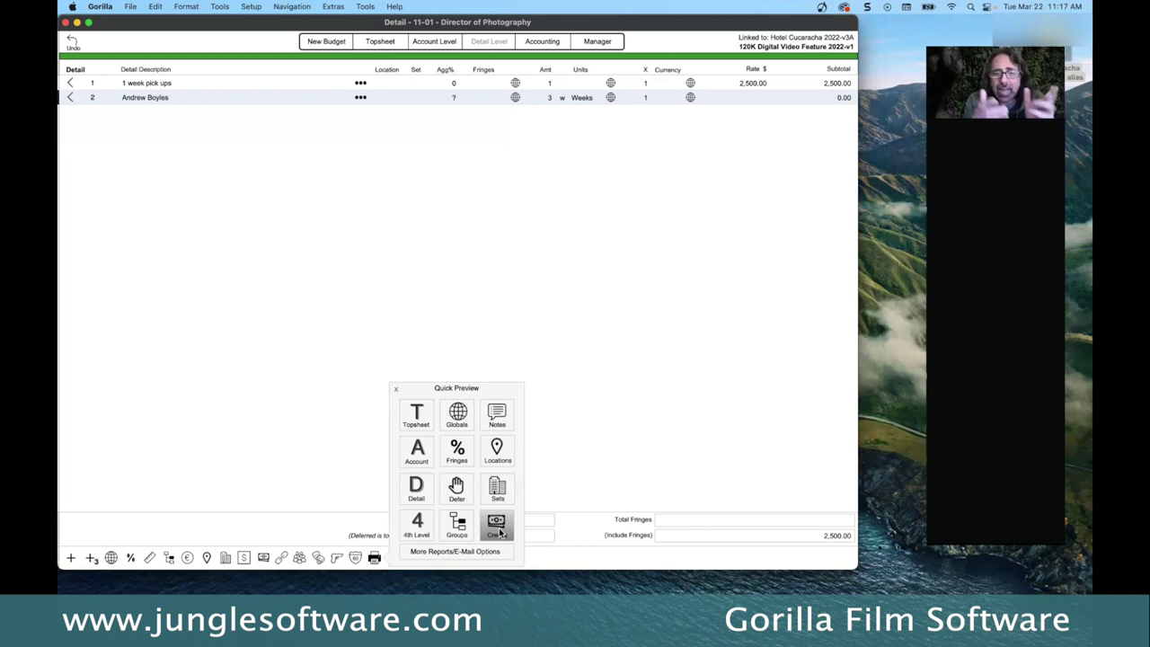
left_click(583, 172)
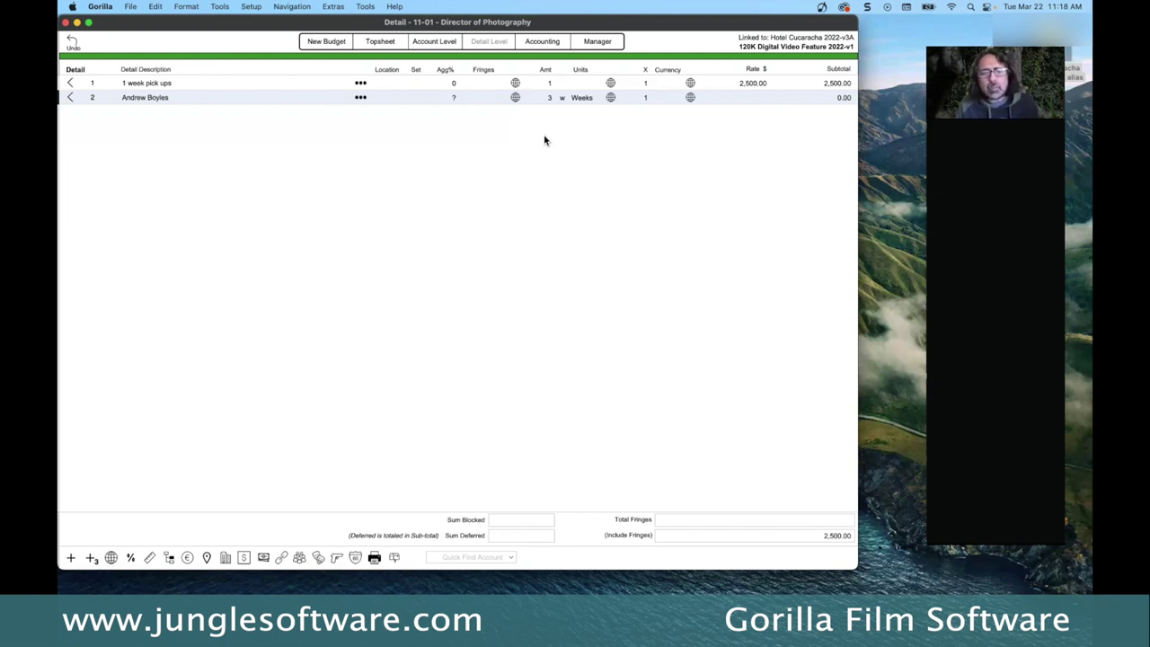
left_click(338, 7)
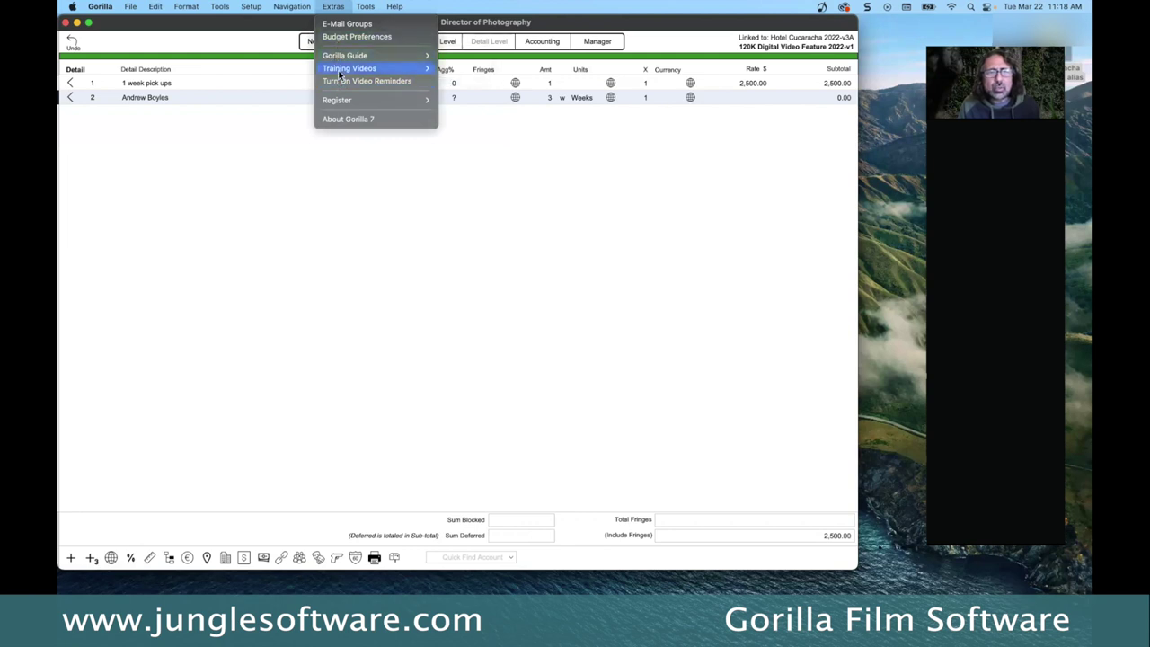
mouse_move(357, 72)
left_click(460, 81)
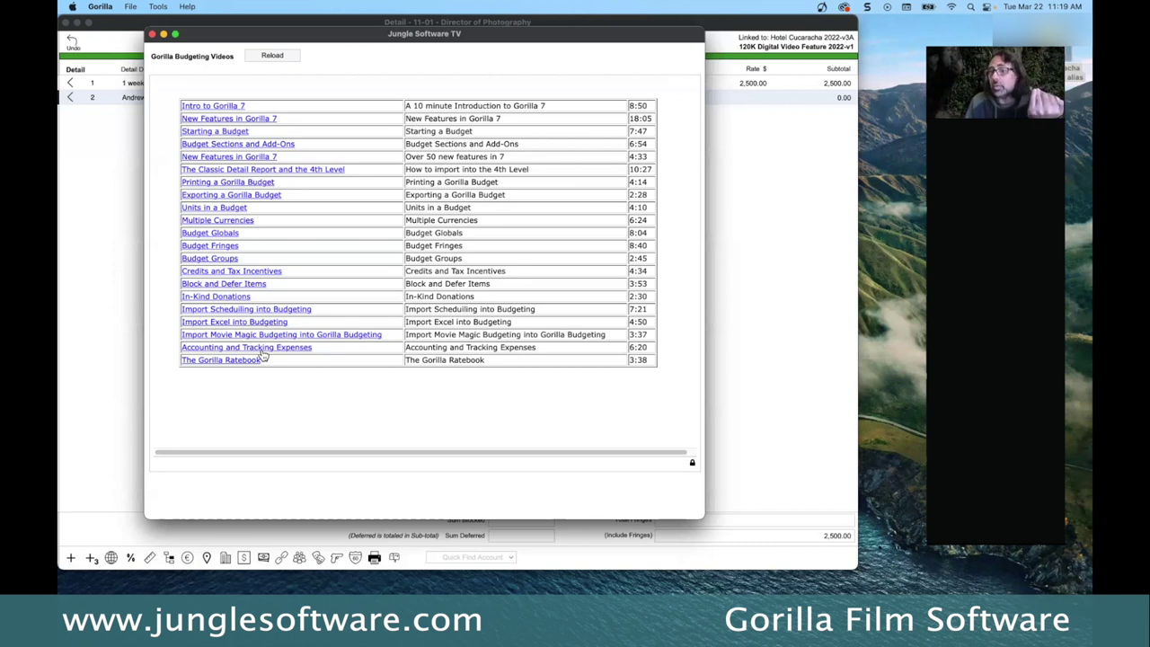
left_click(151, 34)
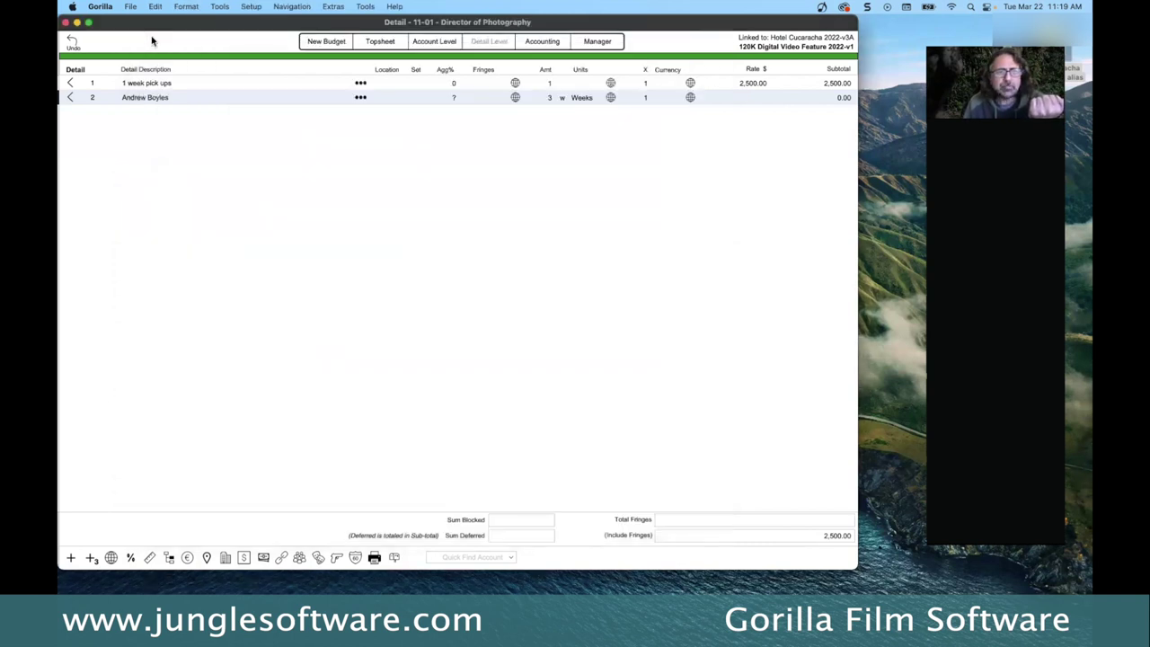
Step: Open the Project Manager and select the Hotel Cucaracha 2022-v3A schedule
left_click(602, 42)
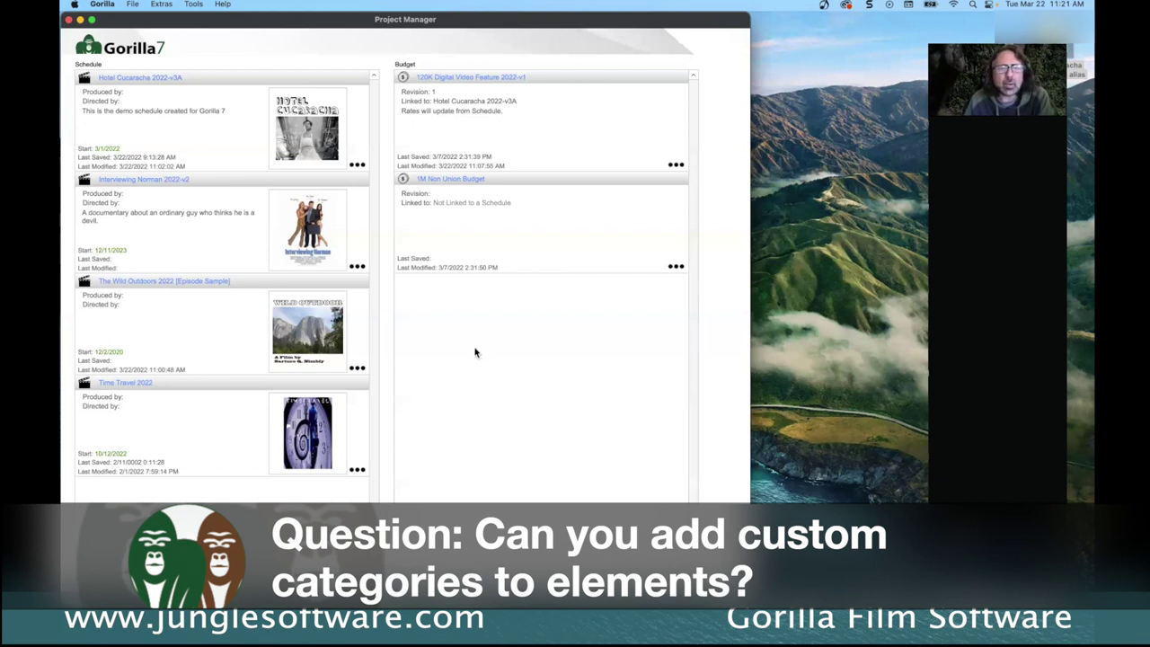
left_click(157, 80)
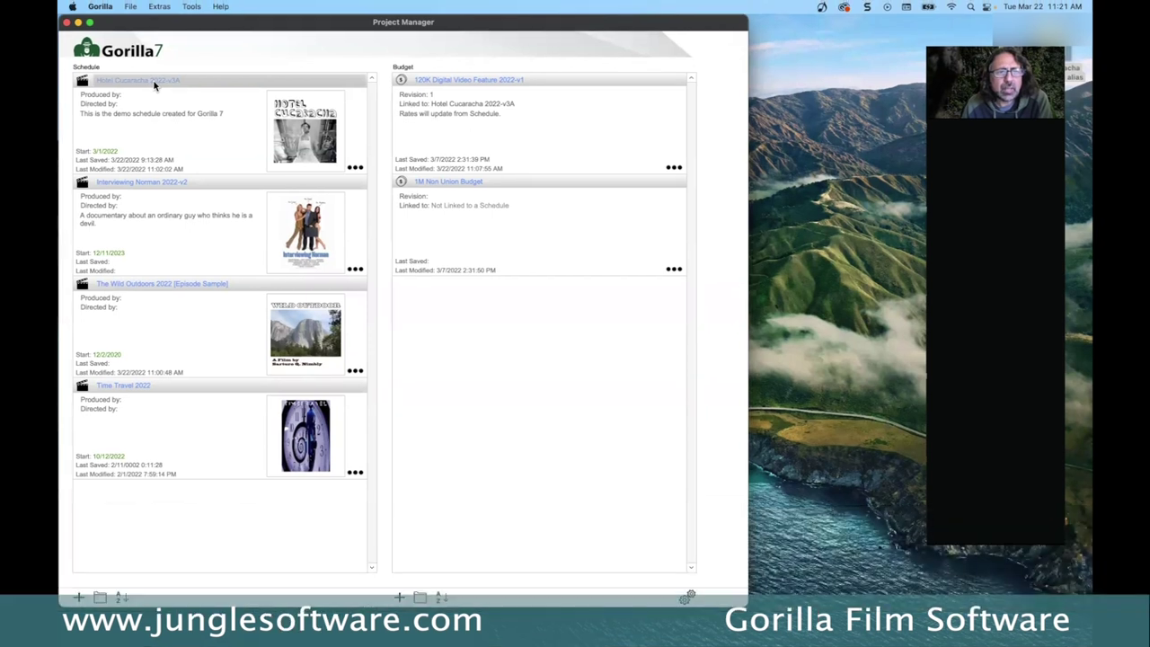
Step: Open the Hotel Cucaracha 2022-v3A schedule, show its elements, and view the Manage Categories list
double_click(157, 80)
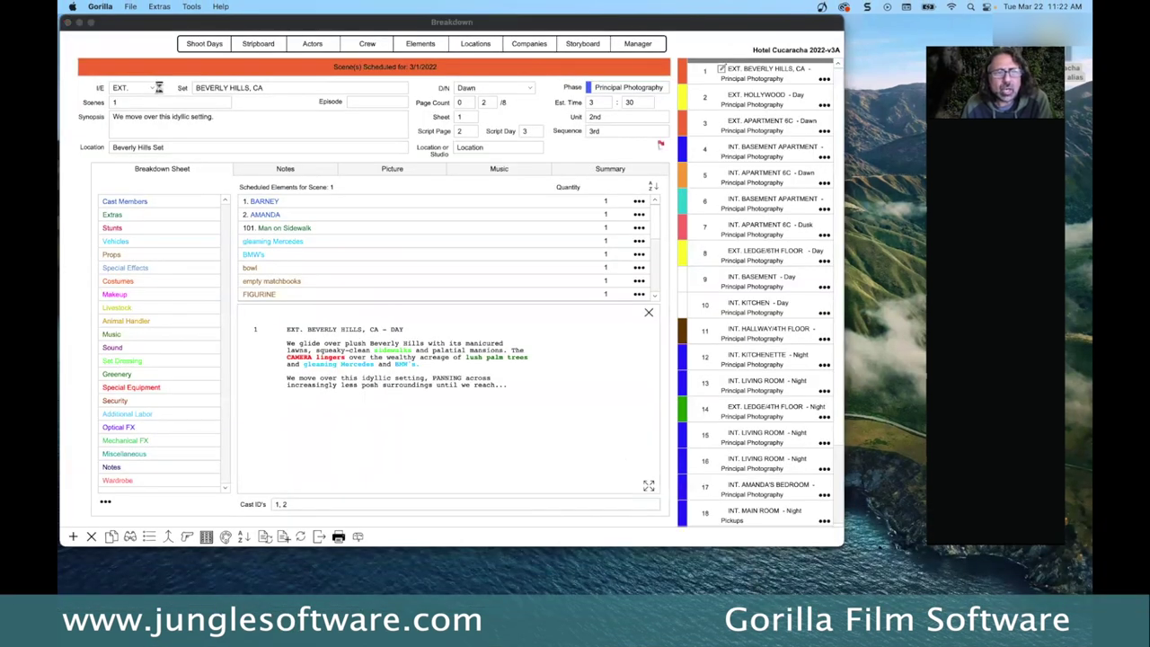
left_click(418, 44)
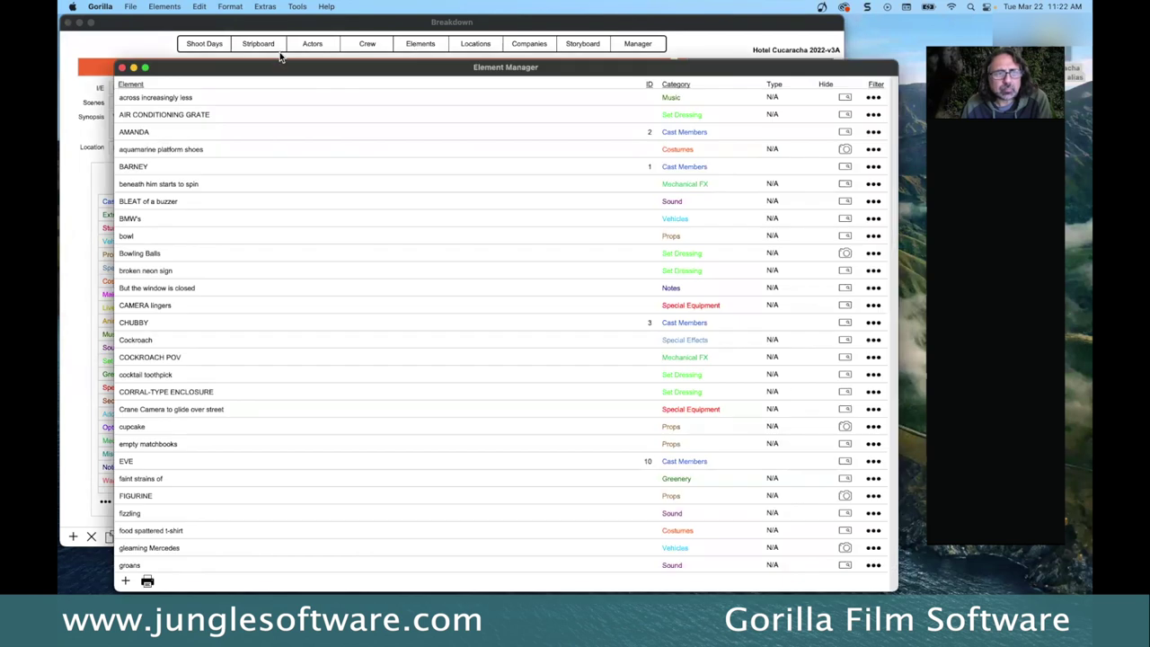
left_click_drag(279, 69, 254, 42)
left_click(171, 6)
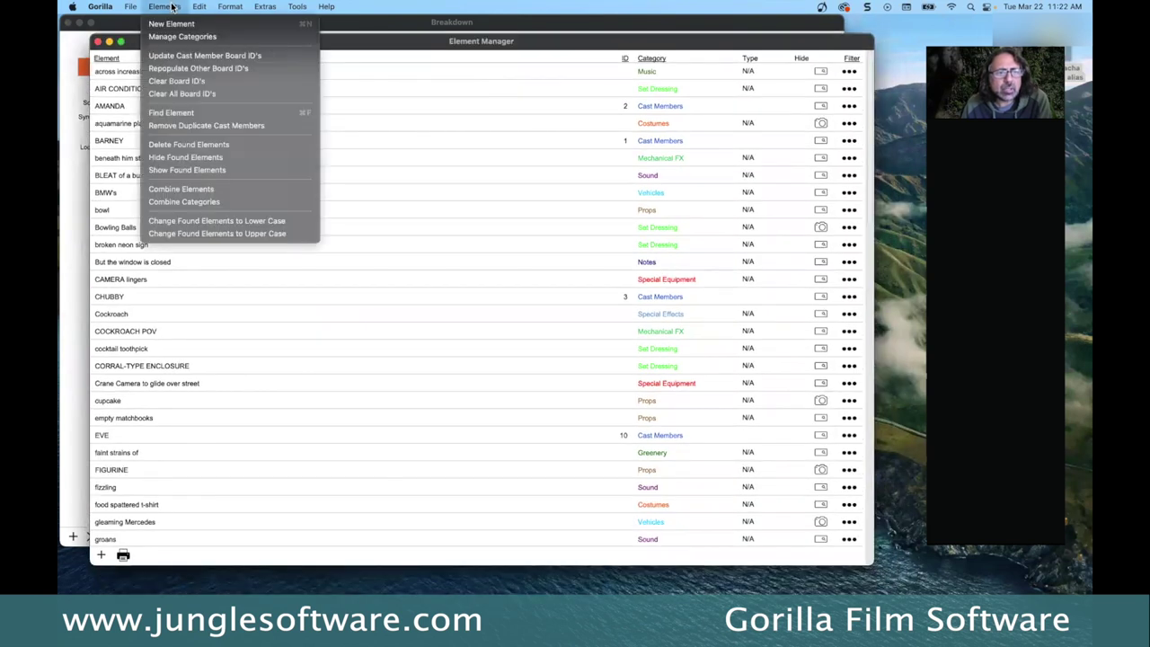
mouse_move(199, 6)
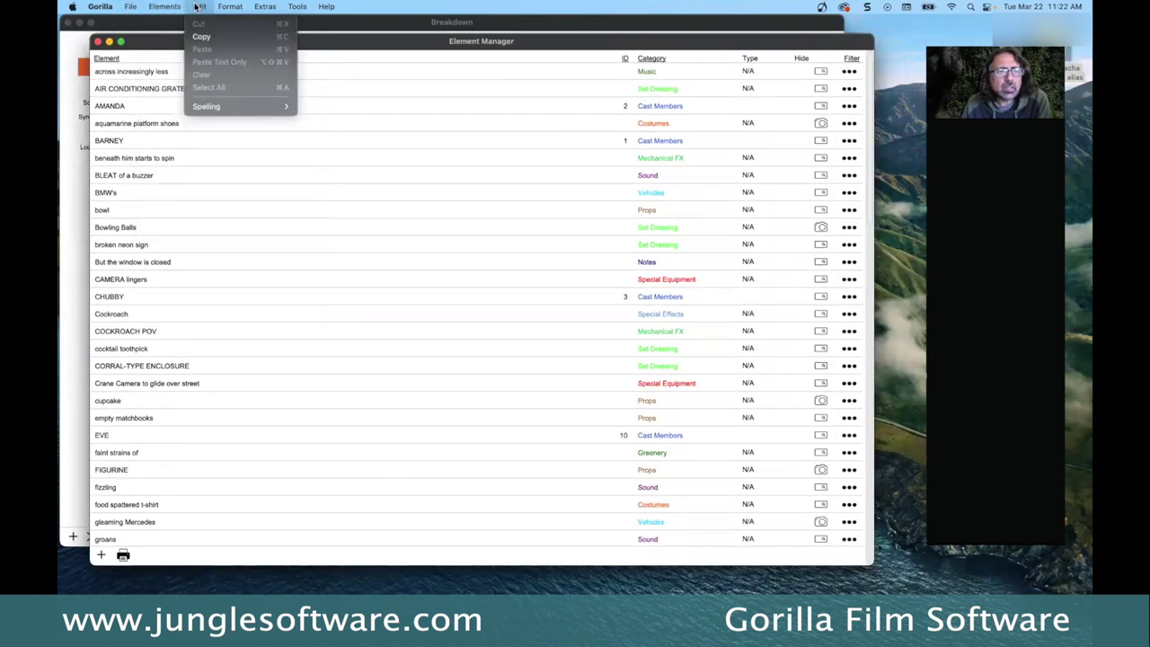
left_click(185, 37)
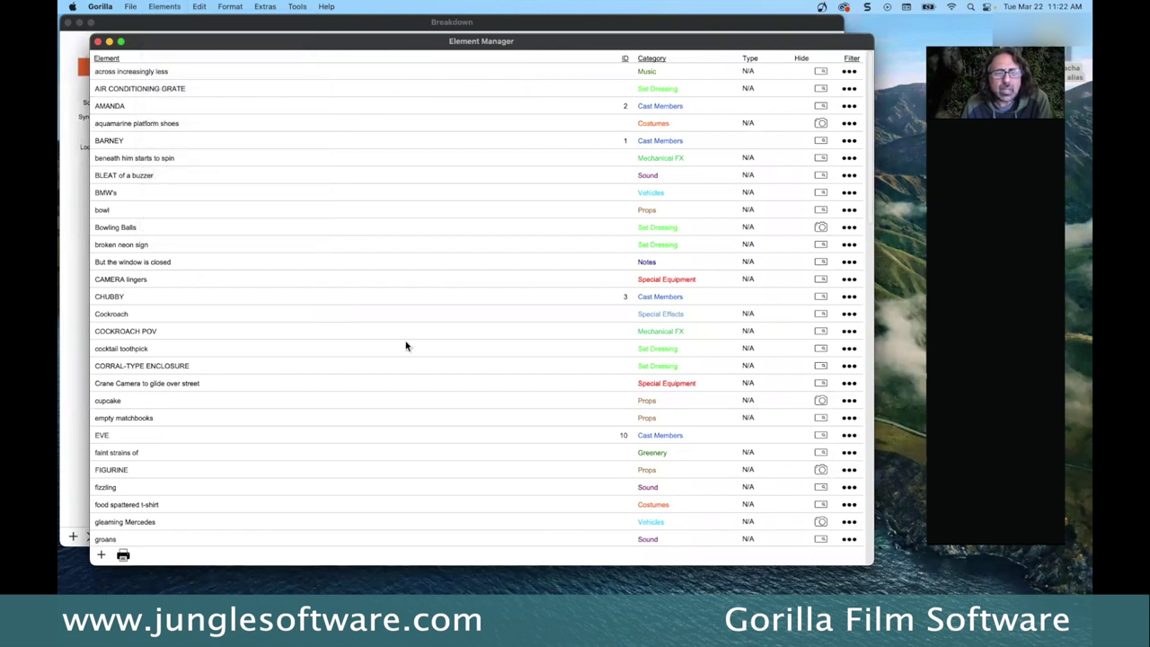
left_click_drag(408, 40, 375, 68)
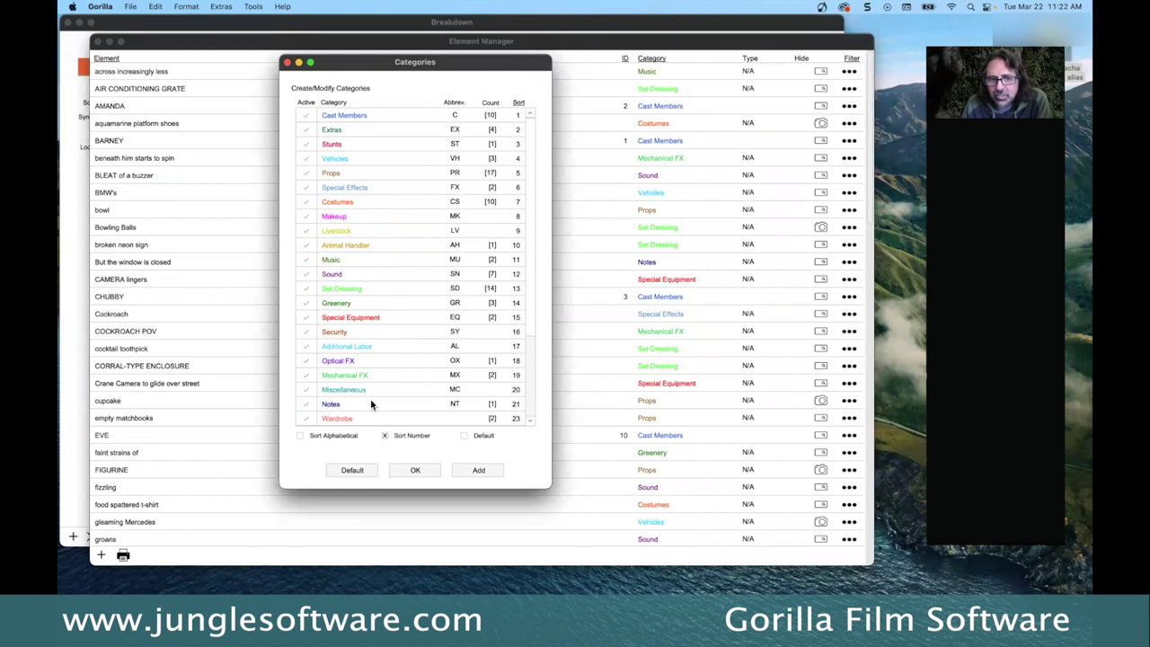
scroll(371, 404, "down", 5)
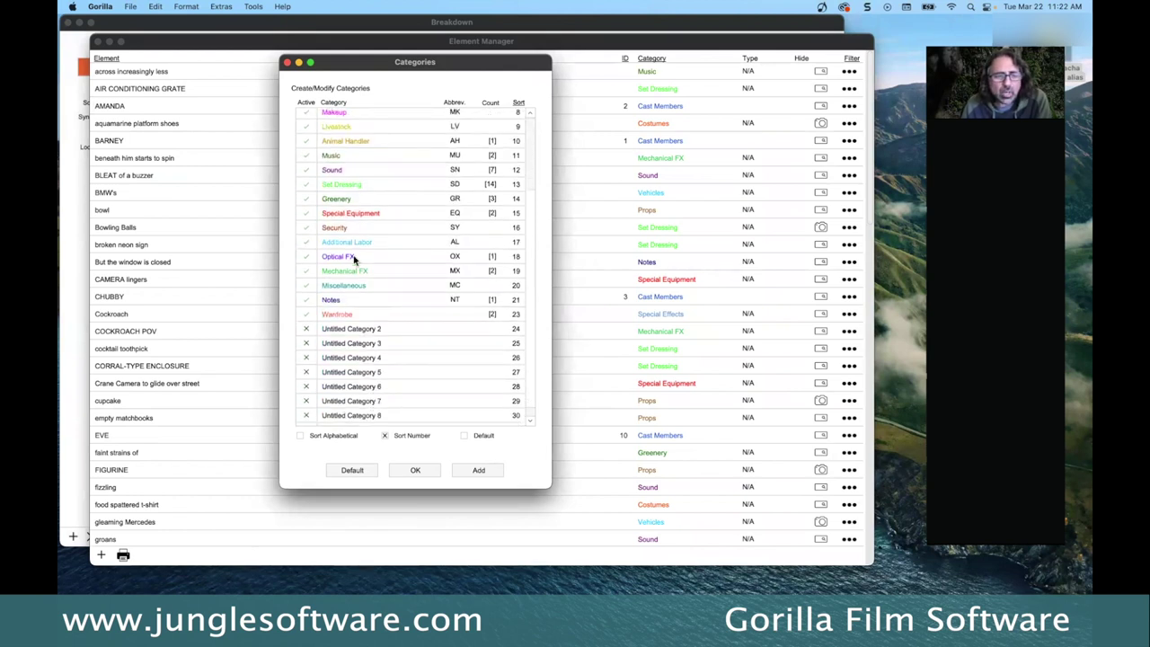
Step: Rename Untitled Category 2 to CGI, make it active, and accept the category changes
scroll(378, 305, "up", 5)
scroll(377, 317, "down", 3)
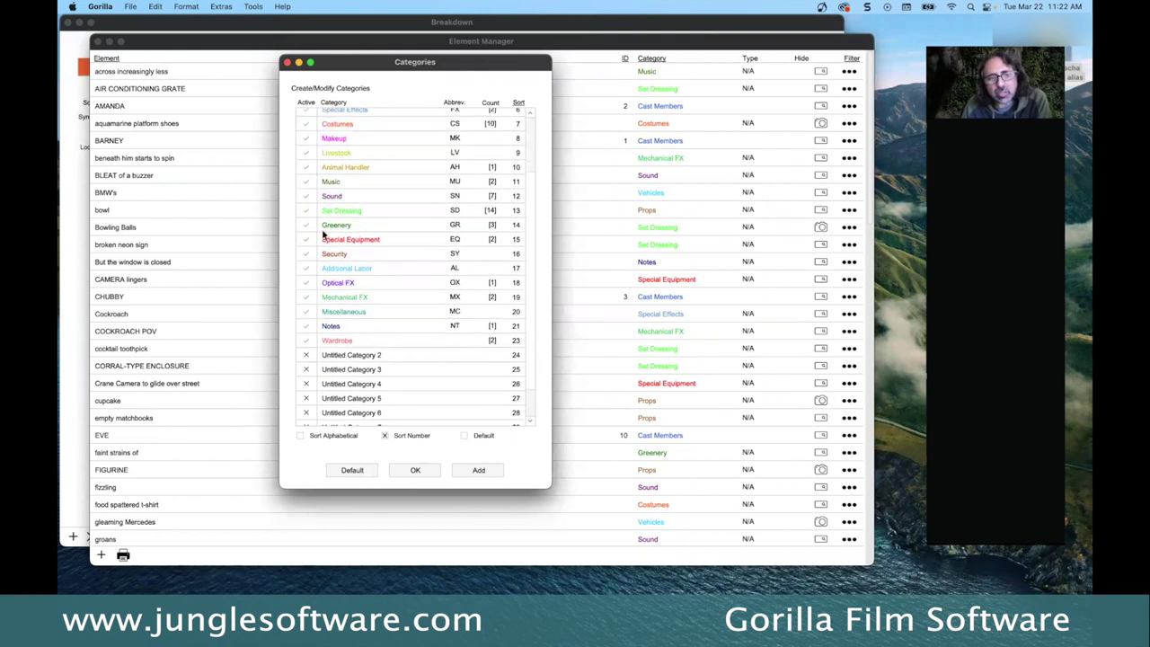
scroll(355, 357, "down", 1)
left_click(342, 328)
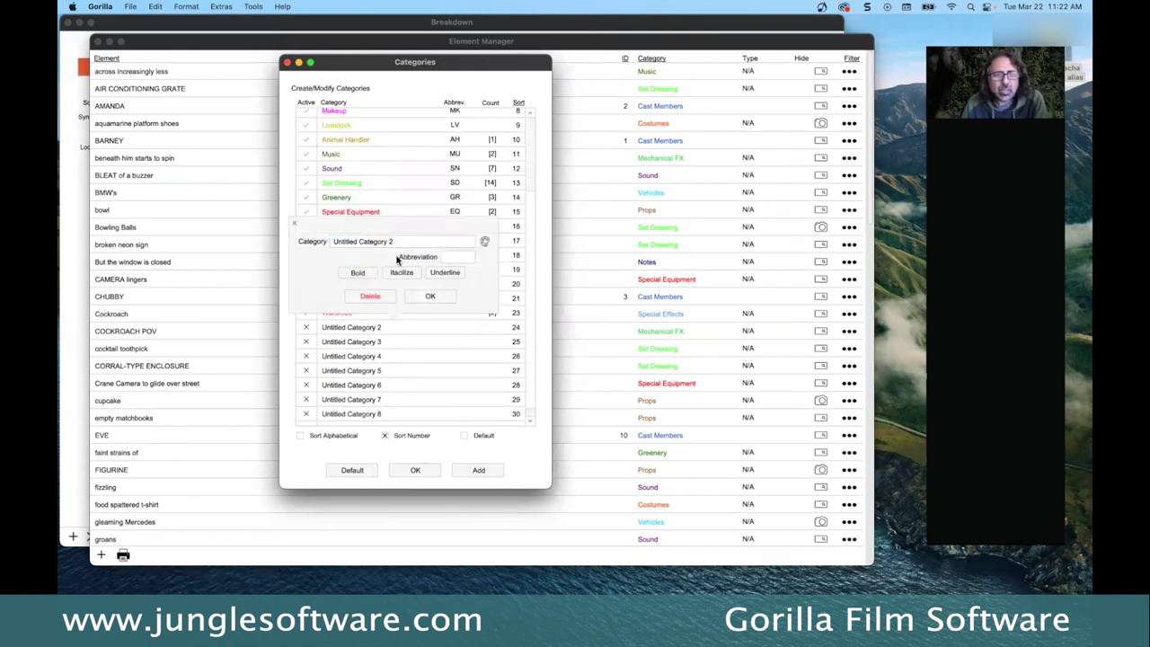
left_click(419, 241)
left_click(419, 241)
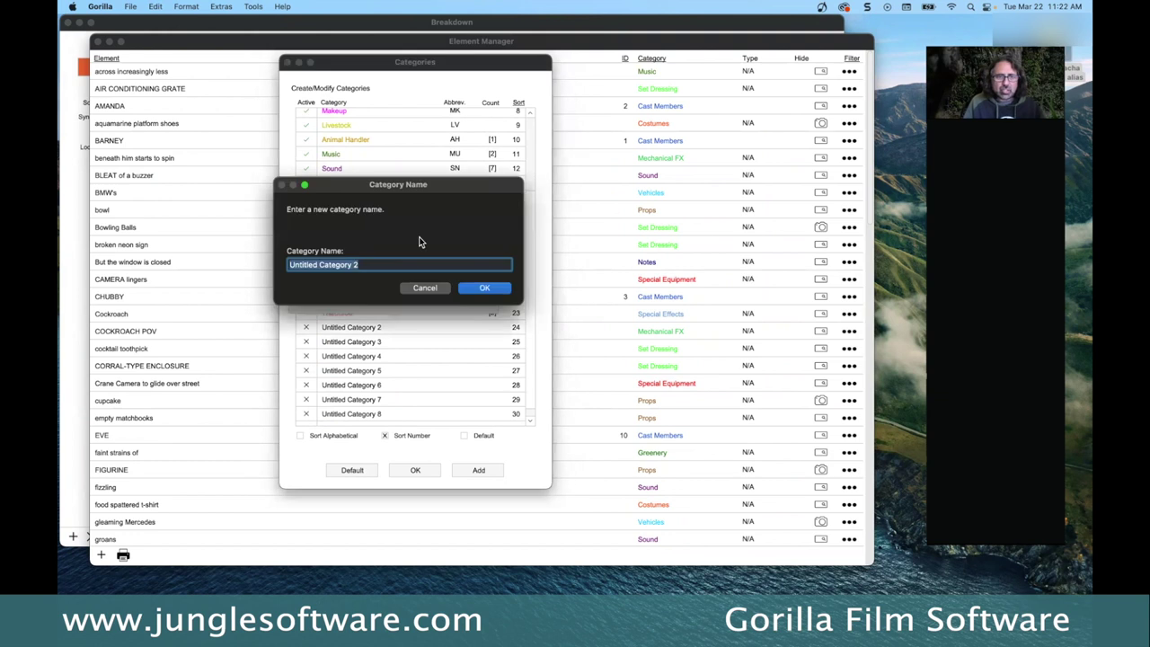
type("C")
type("O")
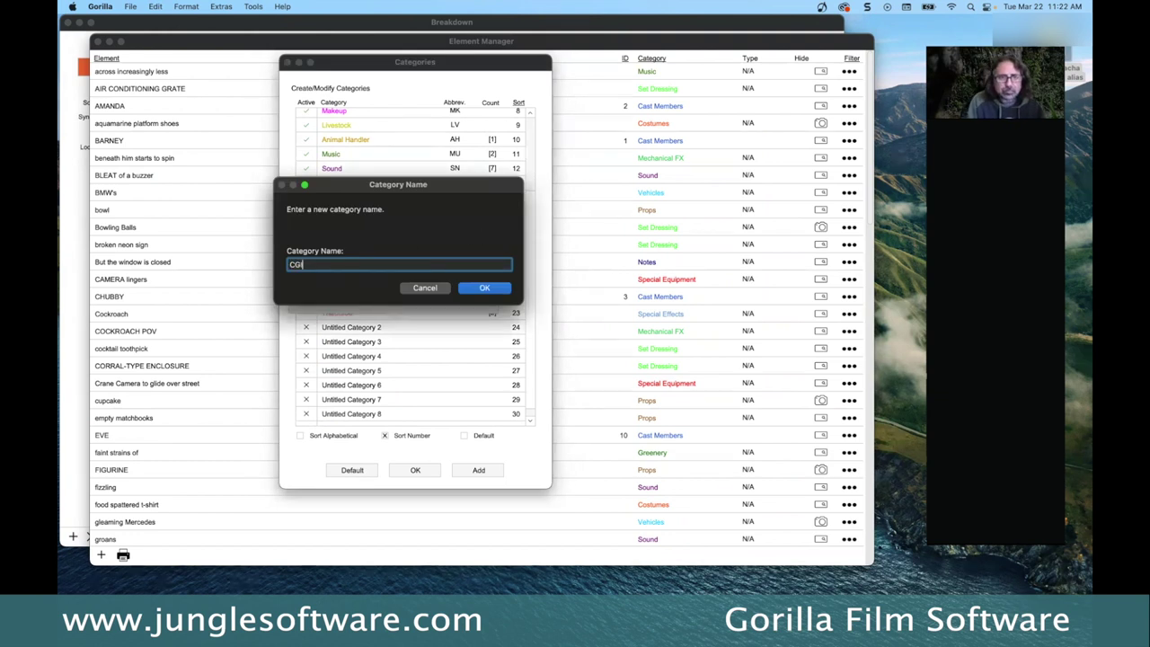
left_click(501, 289)
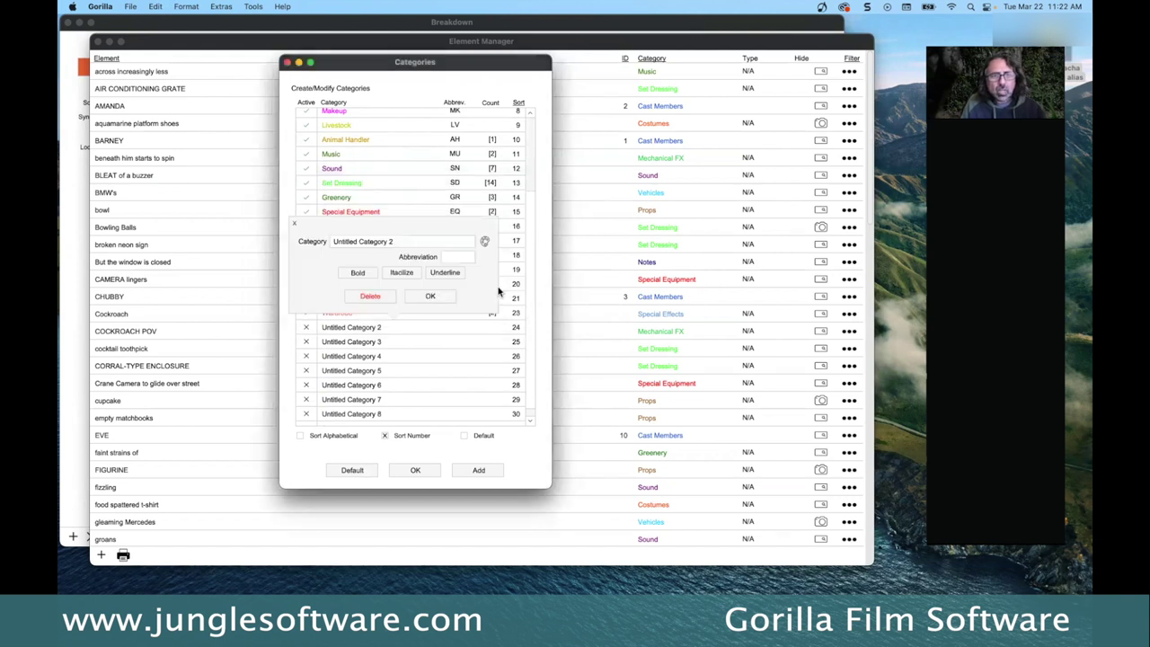
left_click(305, 327)
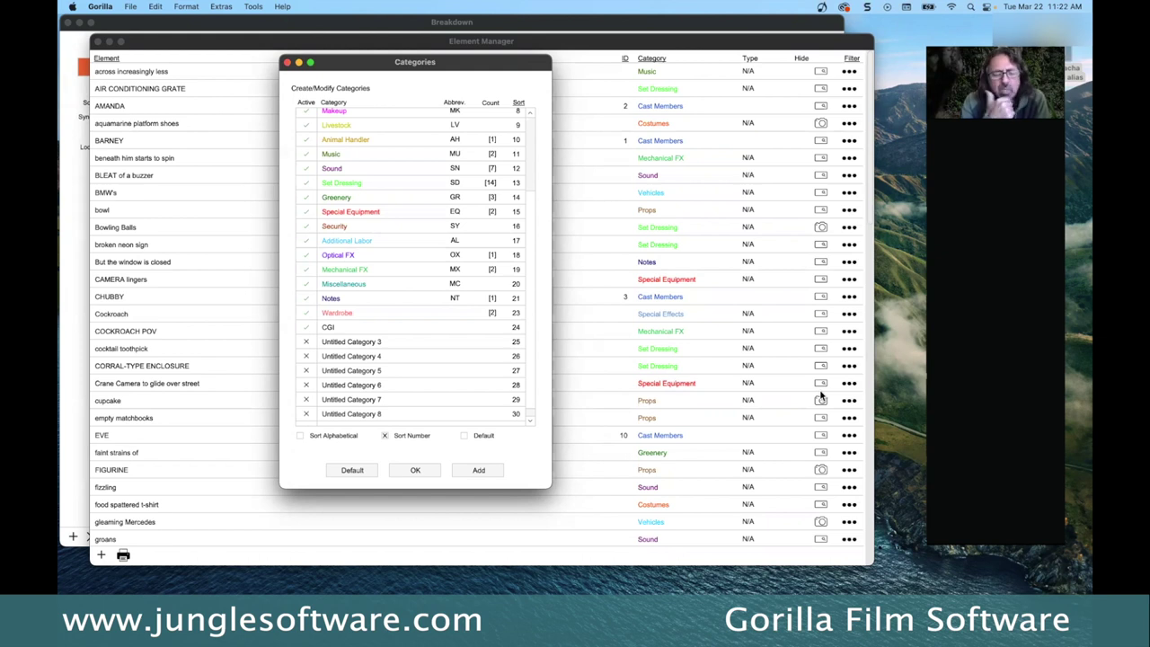
left_click(287, 62)
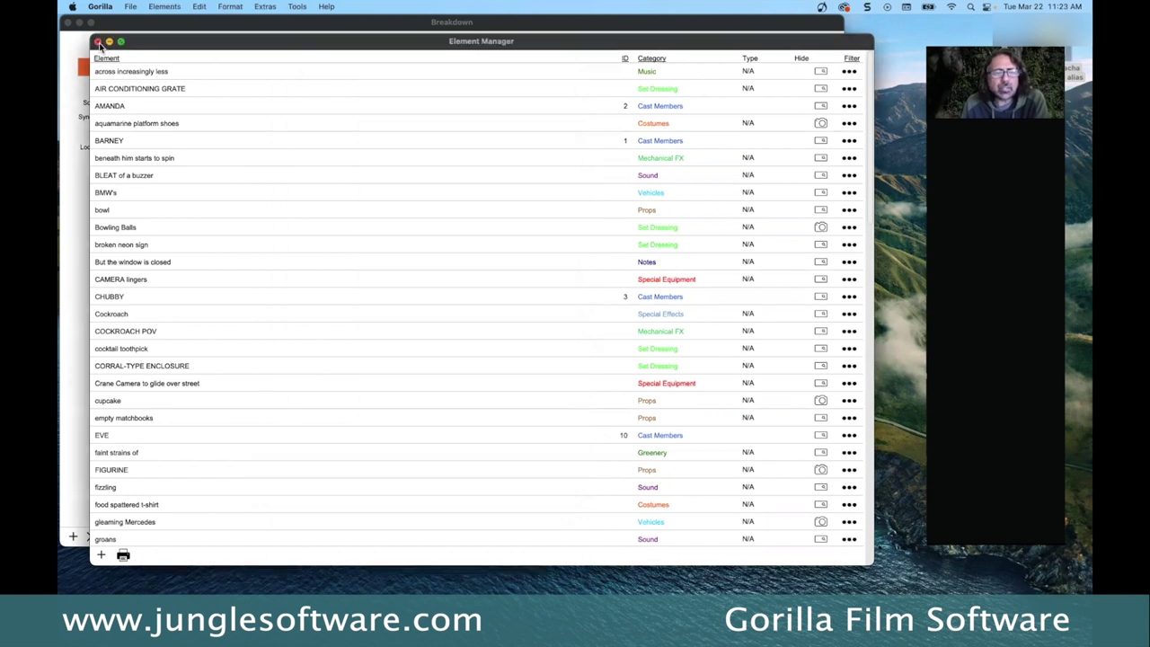
left_click(97, 41)
Step: Open the Crew list and reposition its window so the footer is visible
left_click(364, 44)
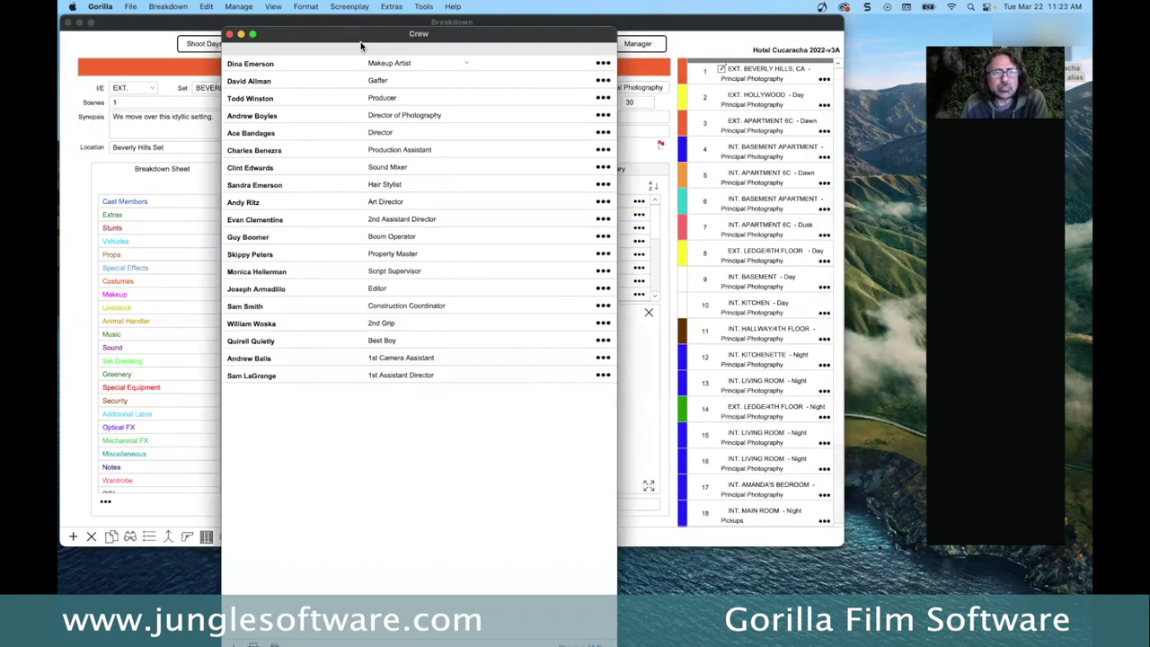
left_click_drag(344, 37, 325, 66)
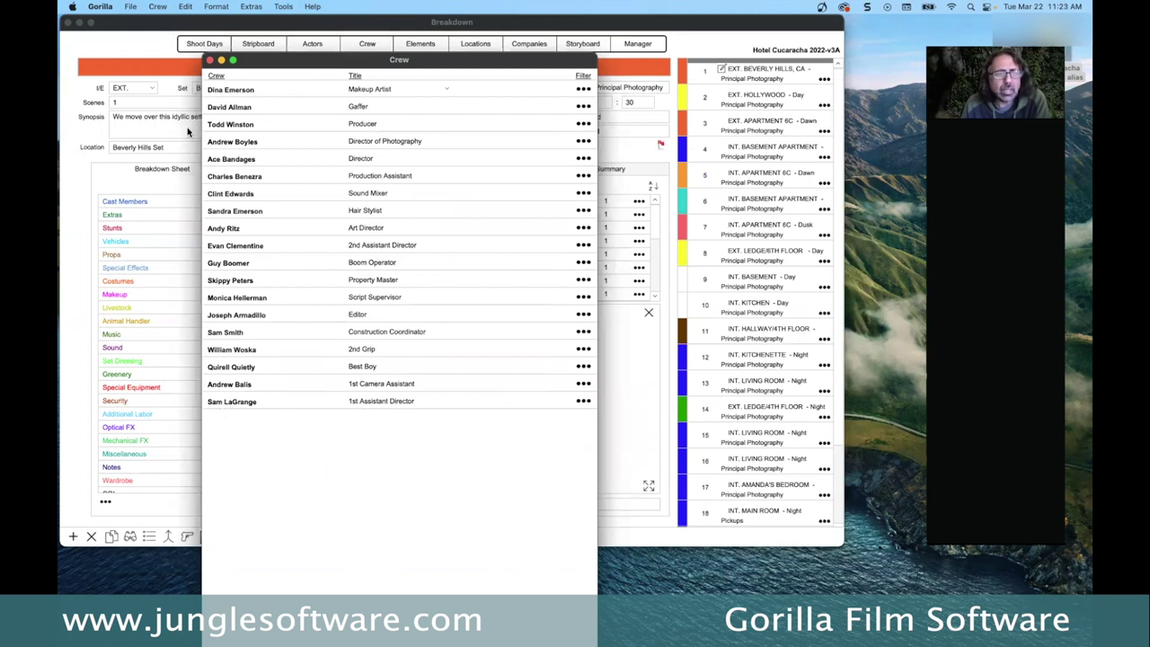
left_click_drag(300, 58, 293, 19)
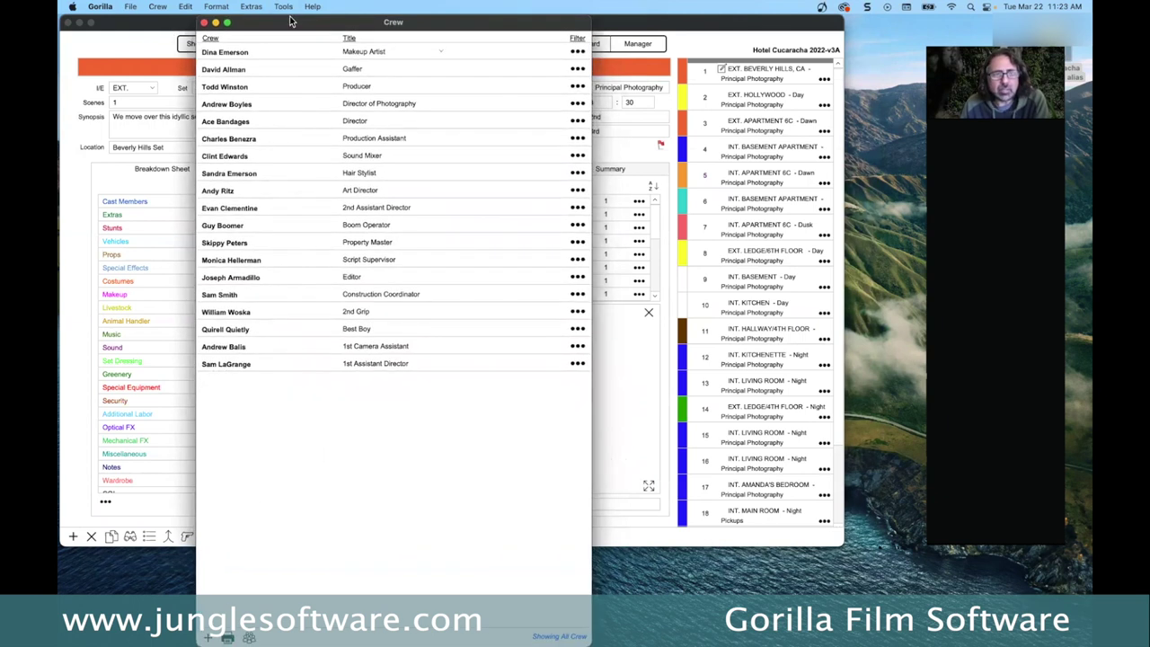
Step: Add a crew member's first and last name with title 1st Assistant Director
left_click(208, 636)
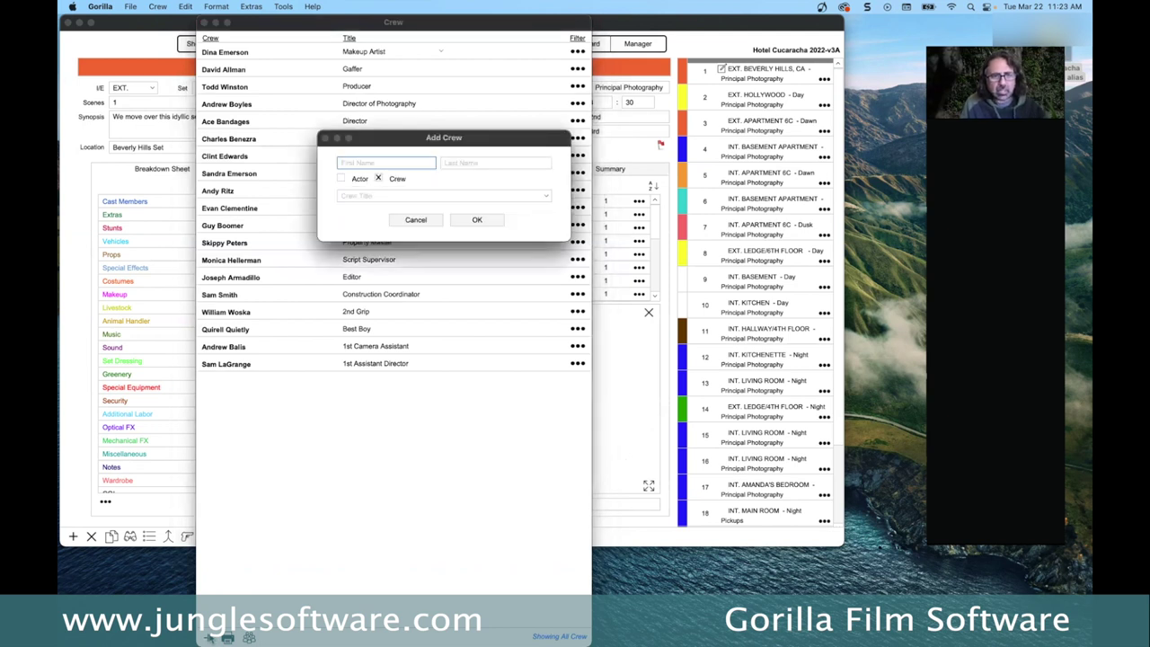
type("Sam")
key("Tab")
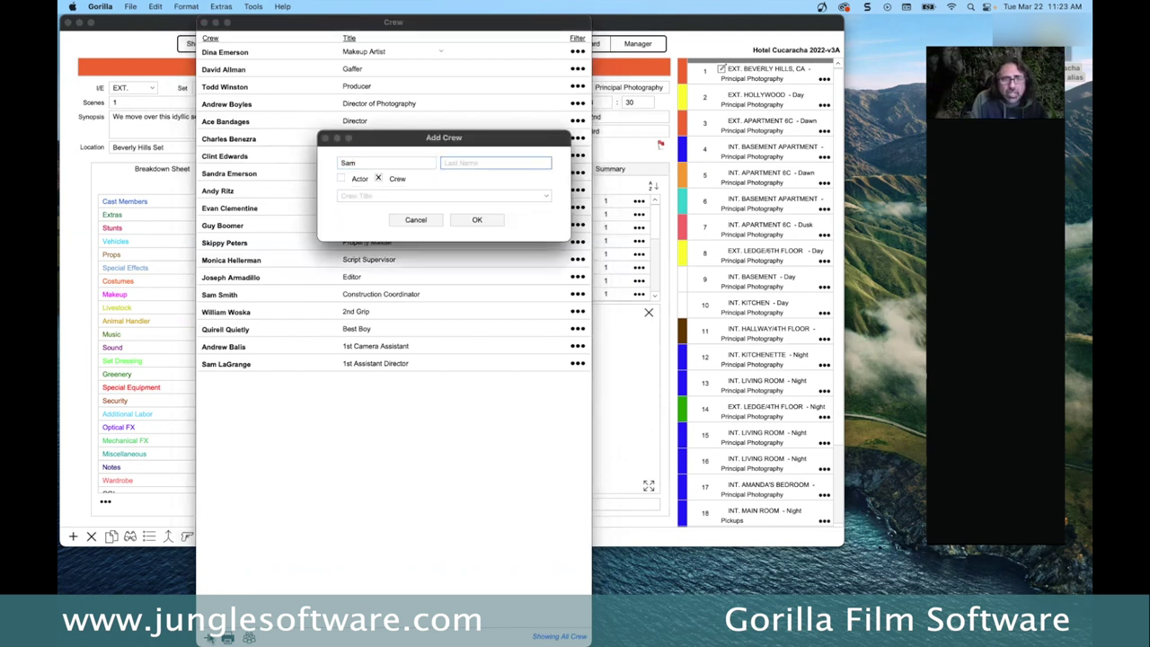
type("Jones")
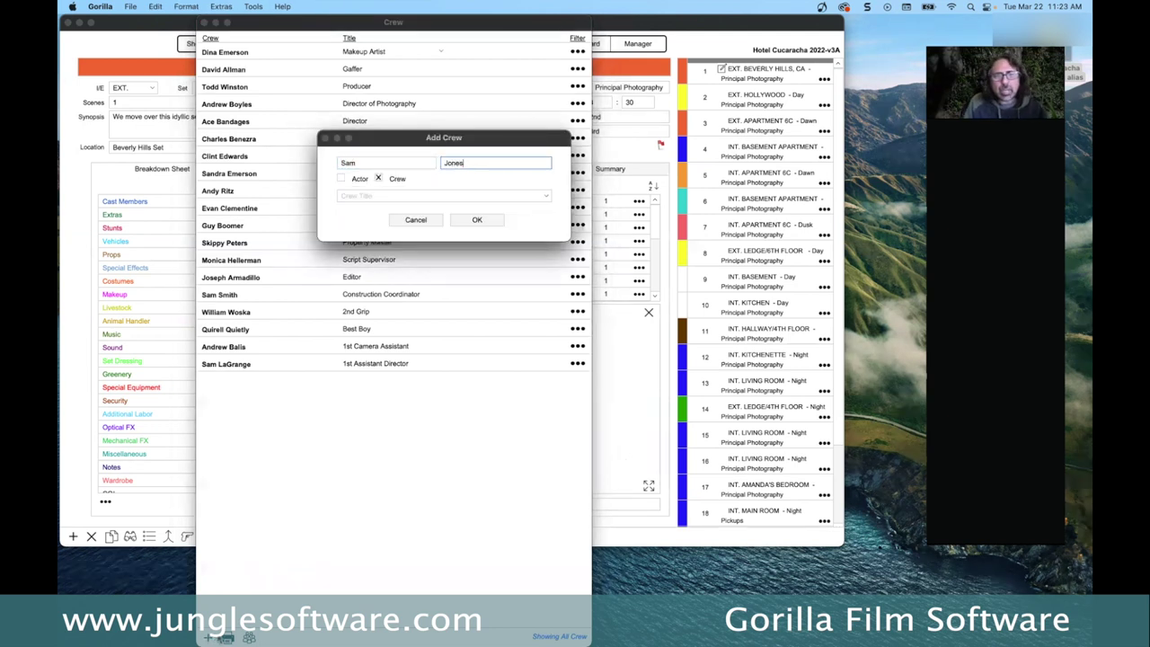
left_click(358, 195)
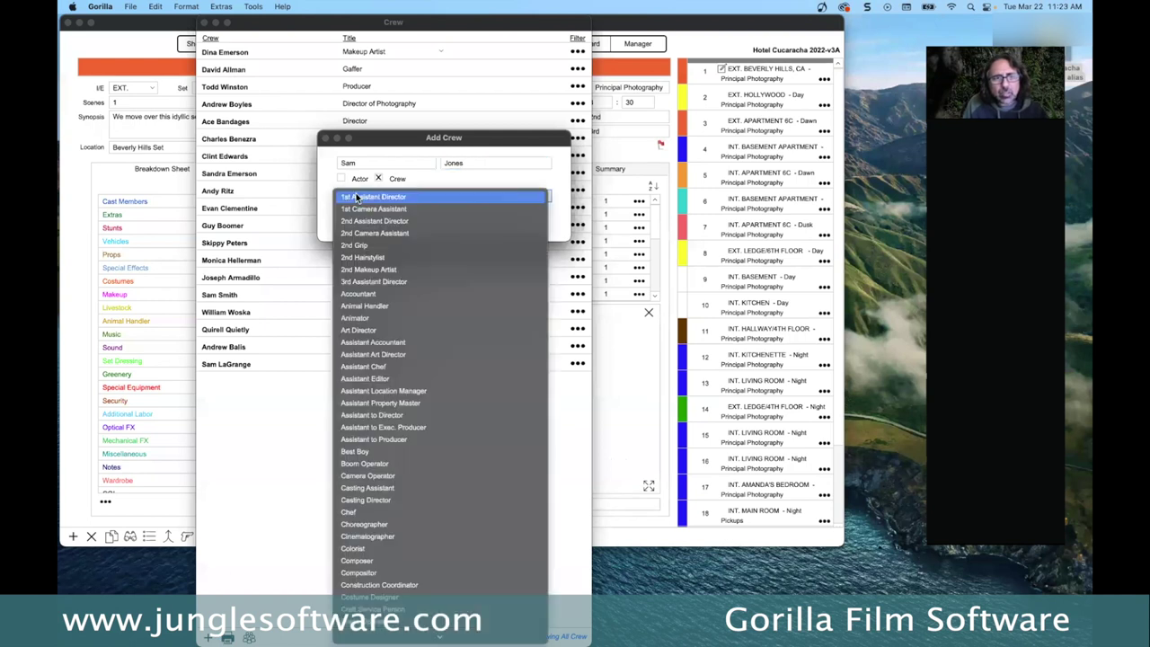
left_click(356, 197)
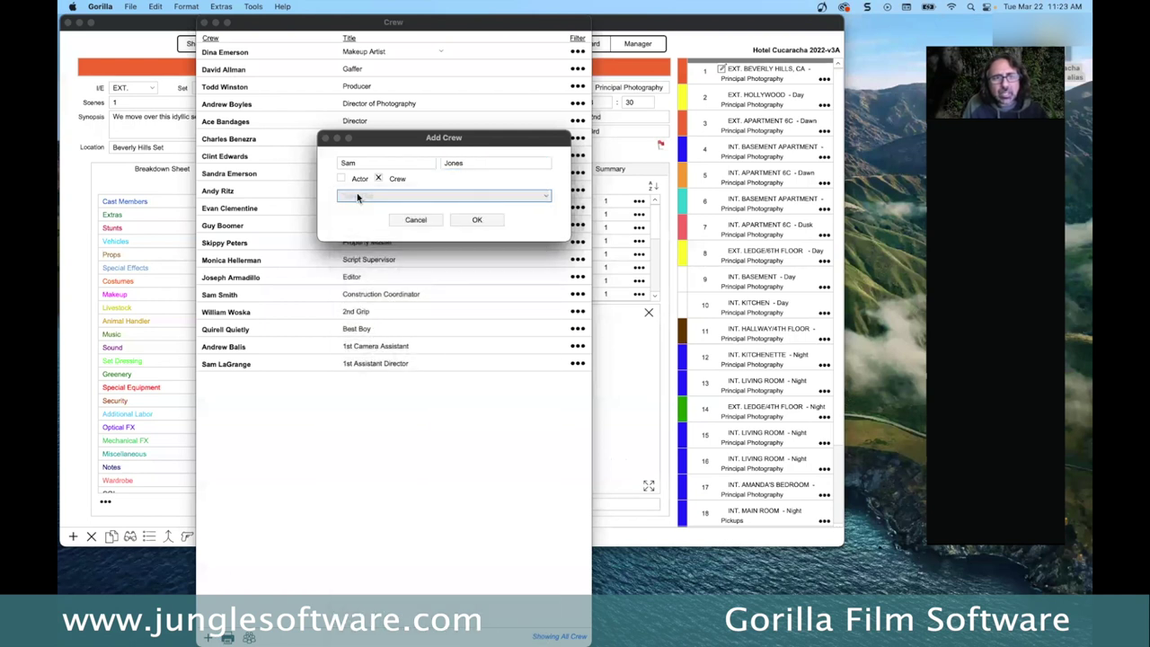
left_click(480, 222)
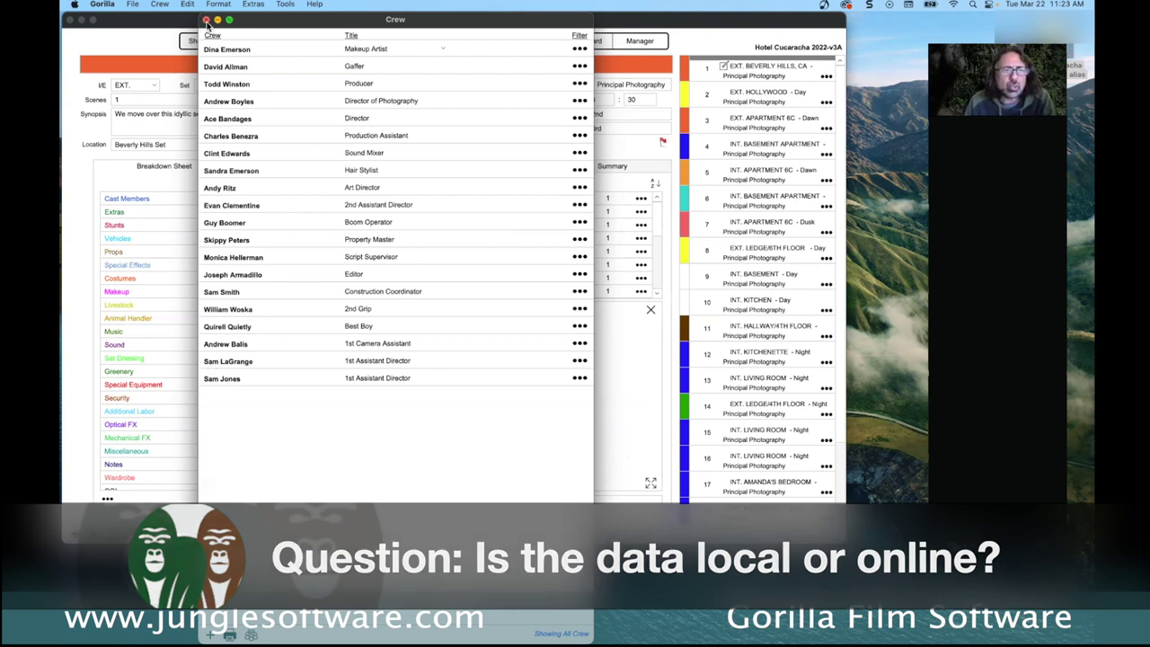
left_click(207, 21)
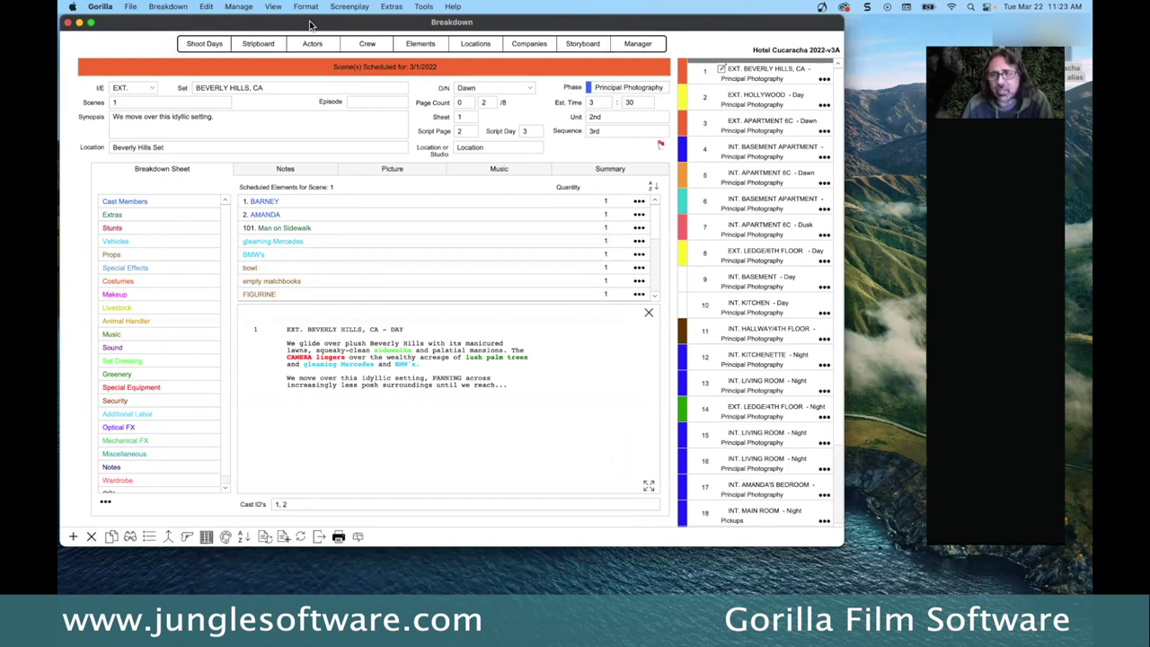
Step: Return to the Project Manager listing the four schedules and two budgets
left_click(635, 44)
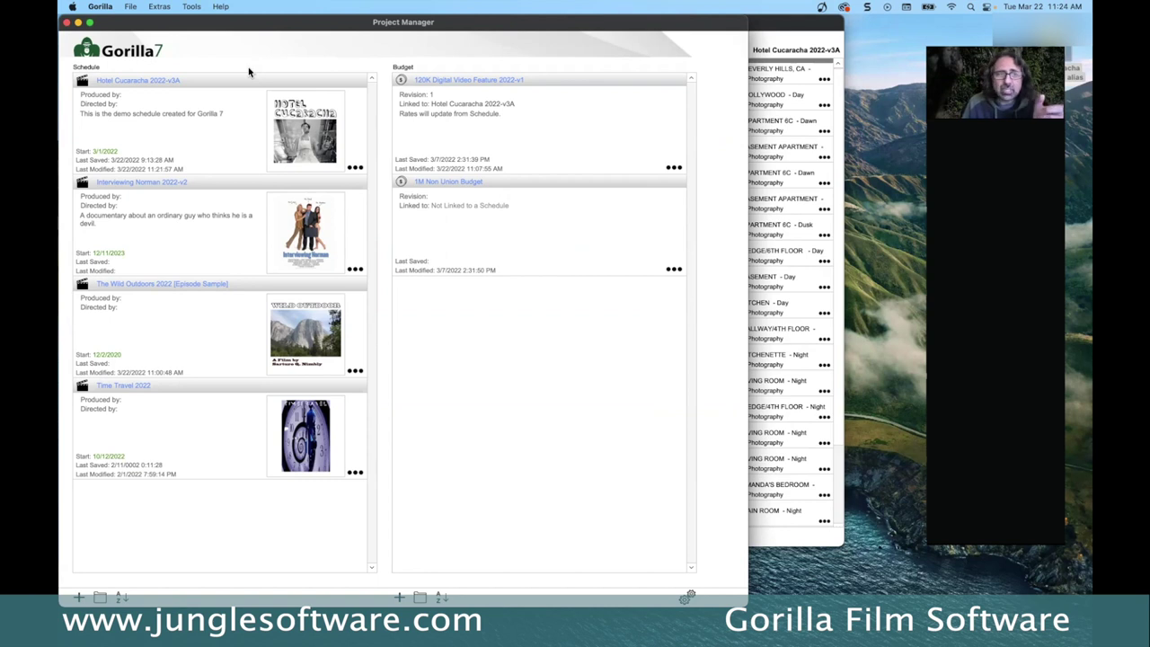
Step: Open the Hotel Cucaracha 2022-v3A schedule options and choose saving it to Dropbox
left_click(356, 167)
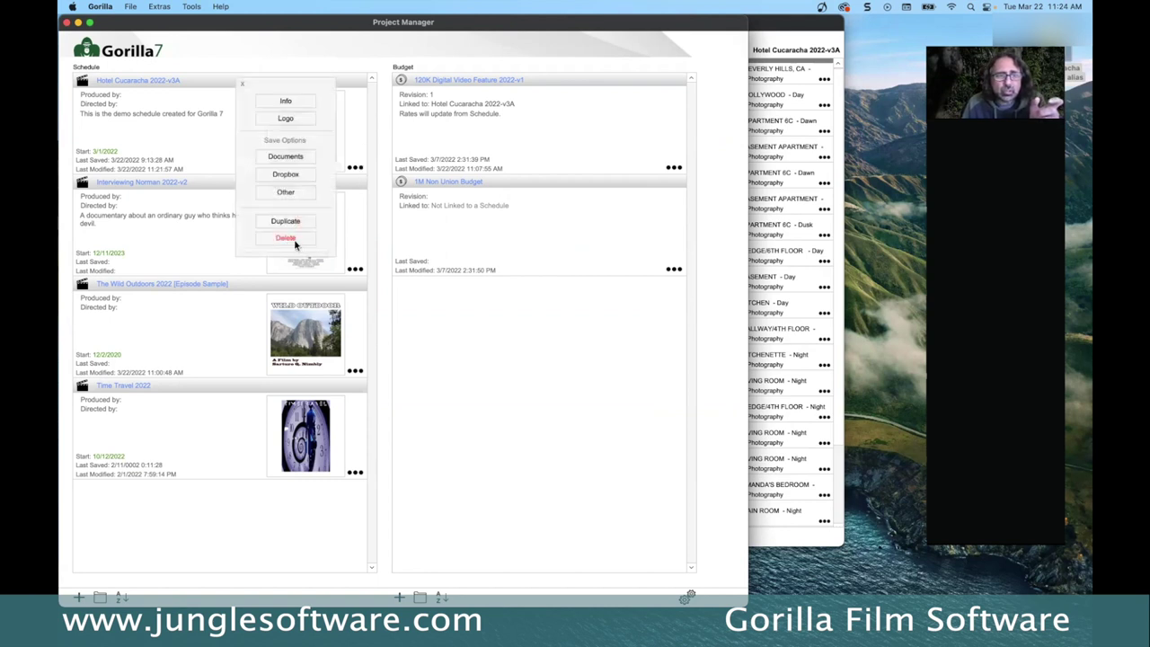
left_click(286, 174)
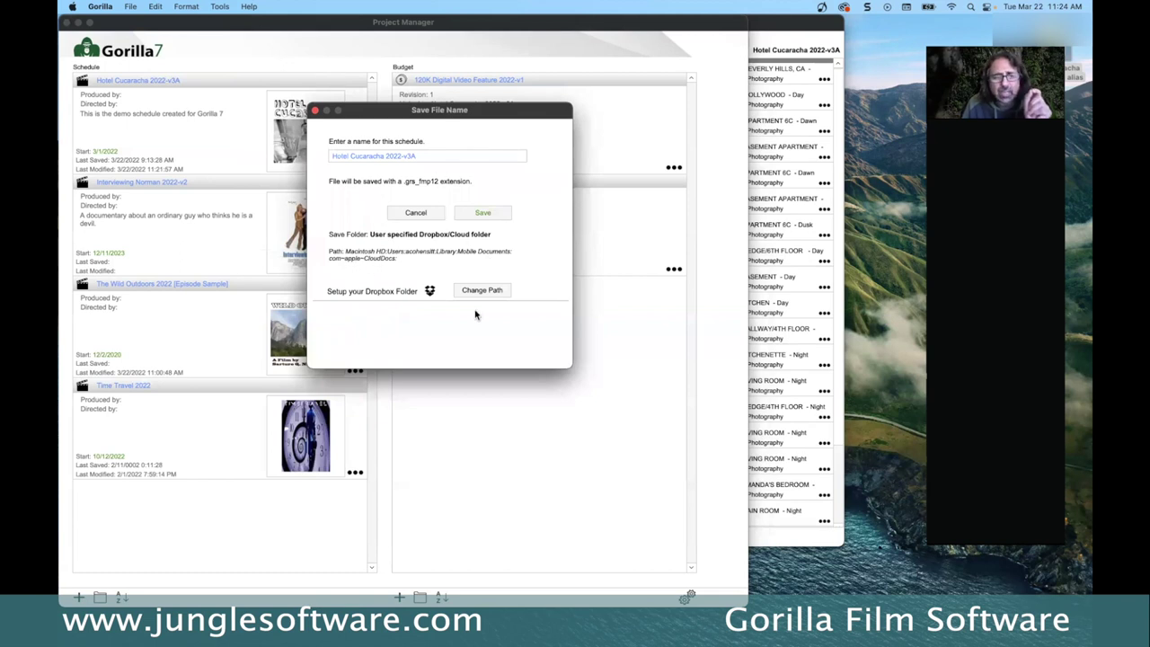
Step: Review the Dropbox Save File Name dialog and its path, then dismiss it without saving
left_click(482, 214)
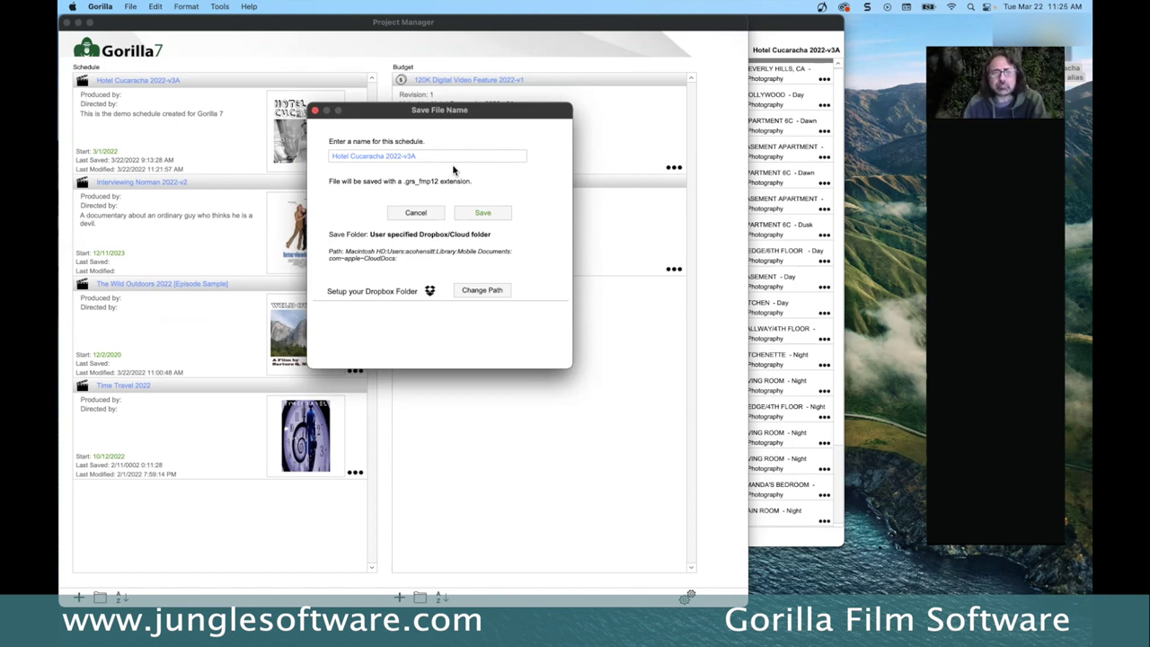
left_click(314, 111)
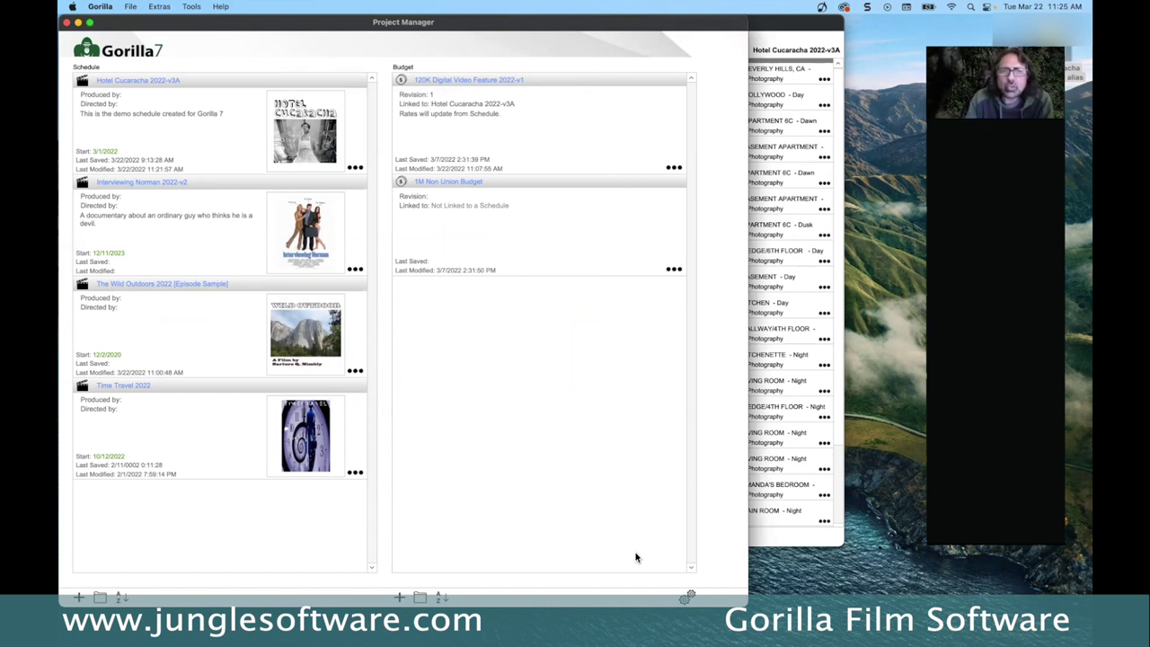
left_click(100, 7)
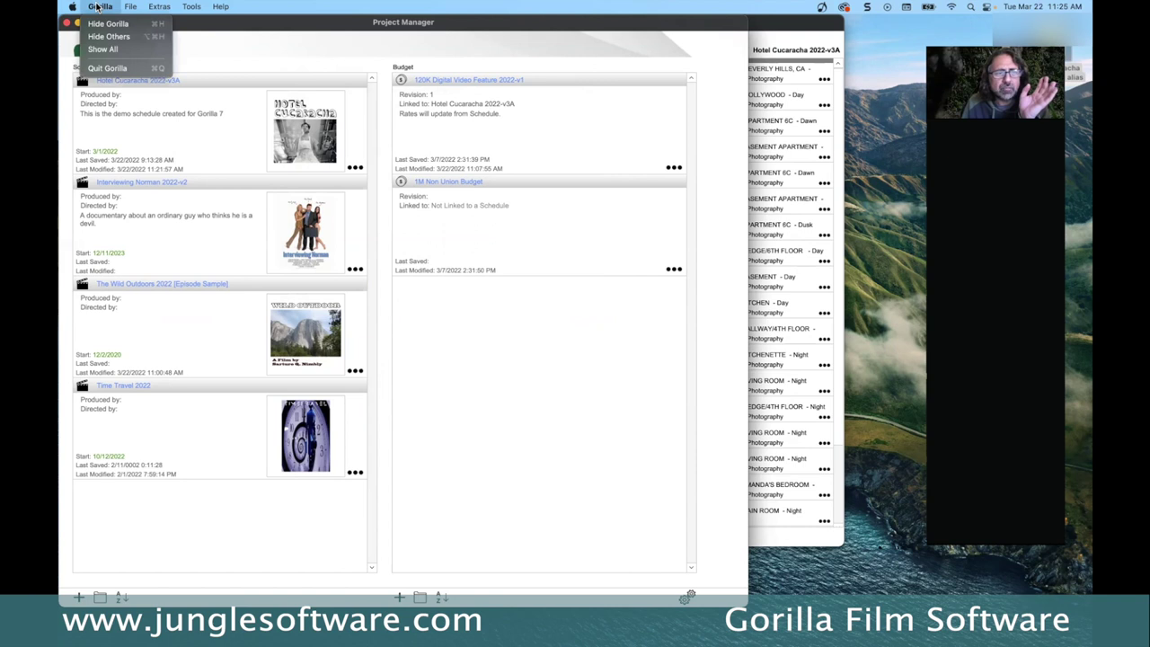
left_click(115, 117)
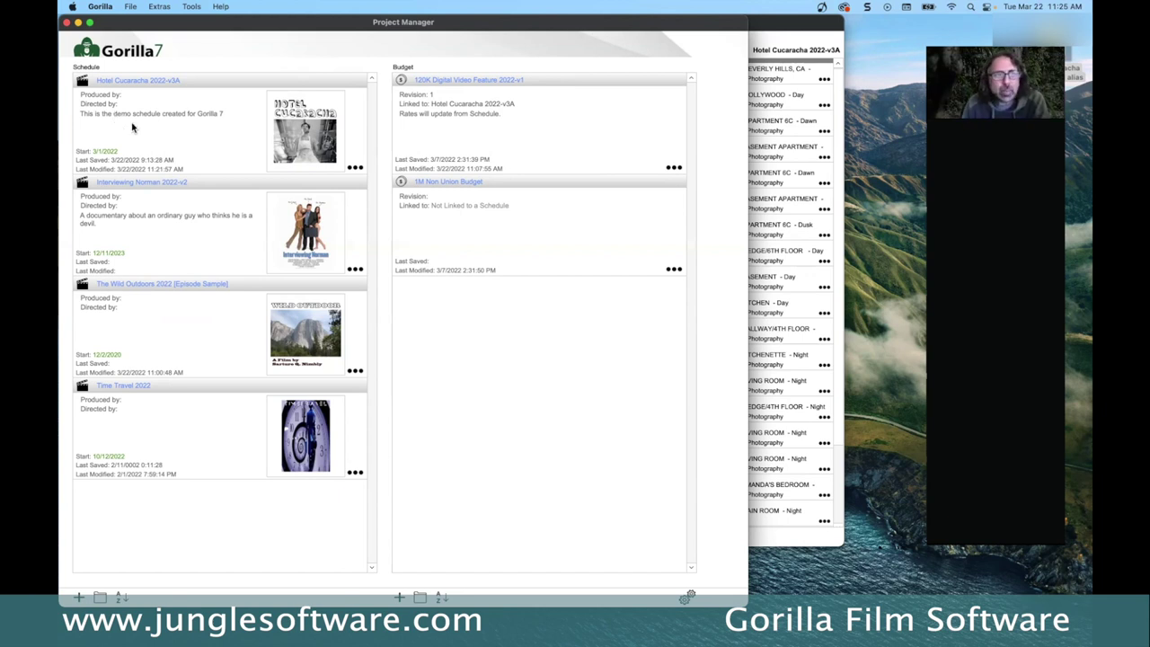
left_click(97, 7)
left_click(106, 105)
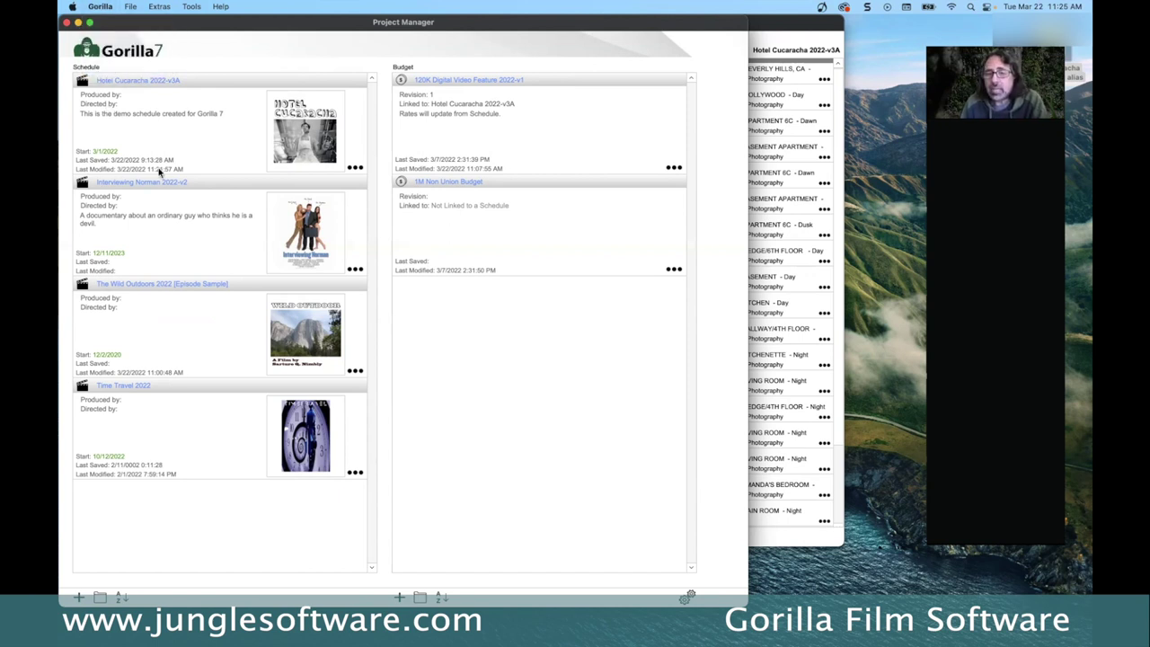
left_click(690, 598)
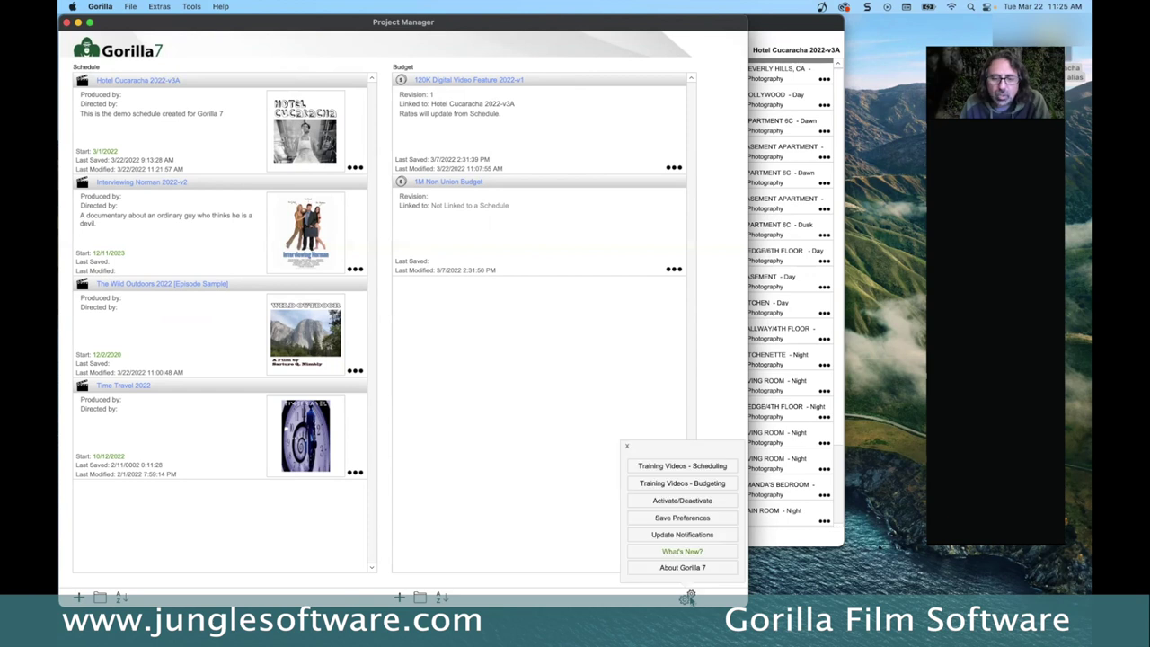
left_click(683, 518)
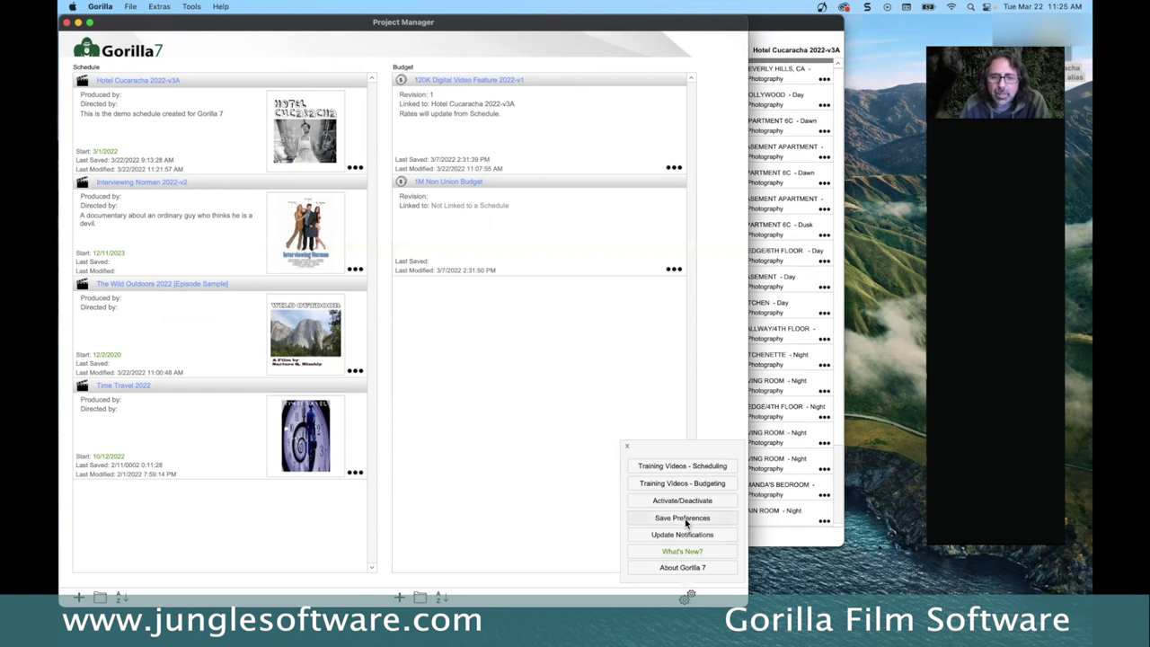
left_click_drag(572, 176, 435, 104)
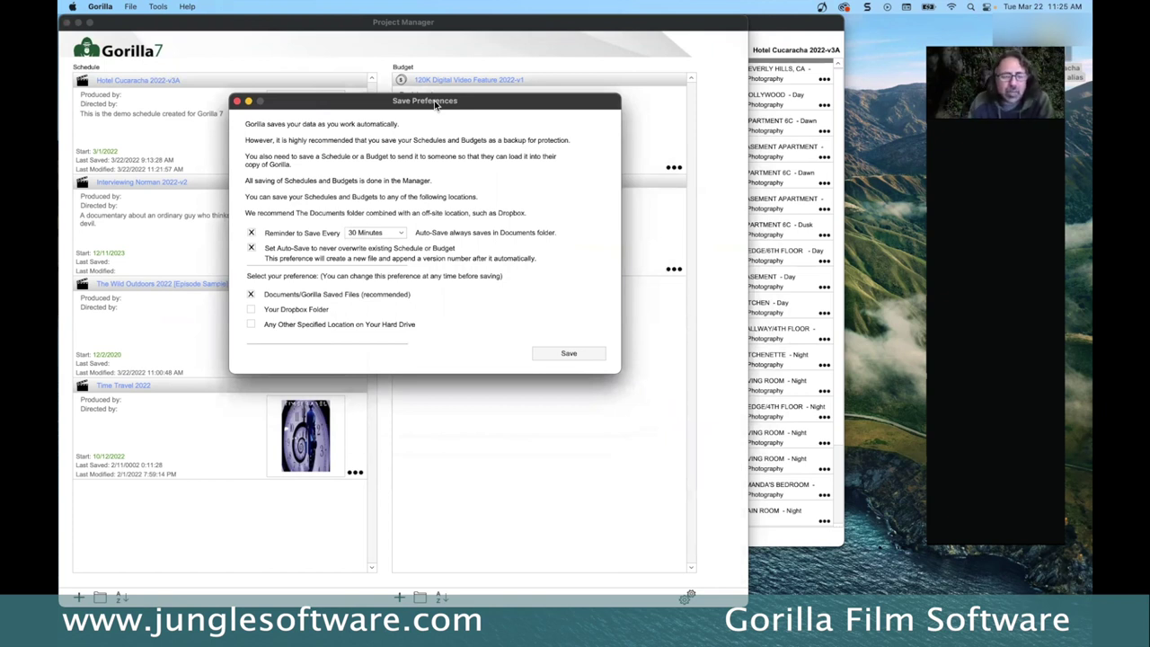
left_click(355, 233)
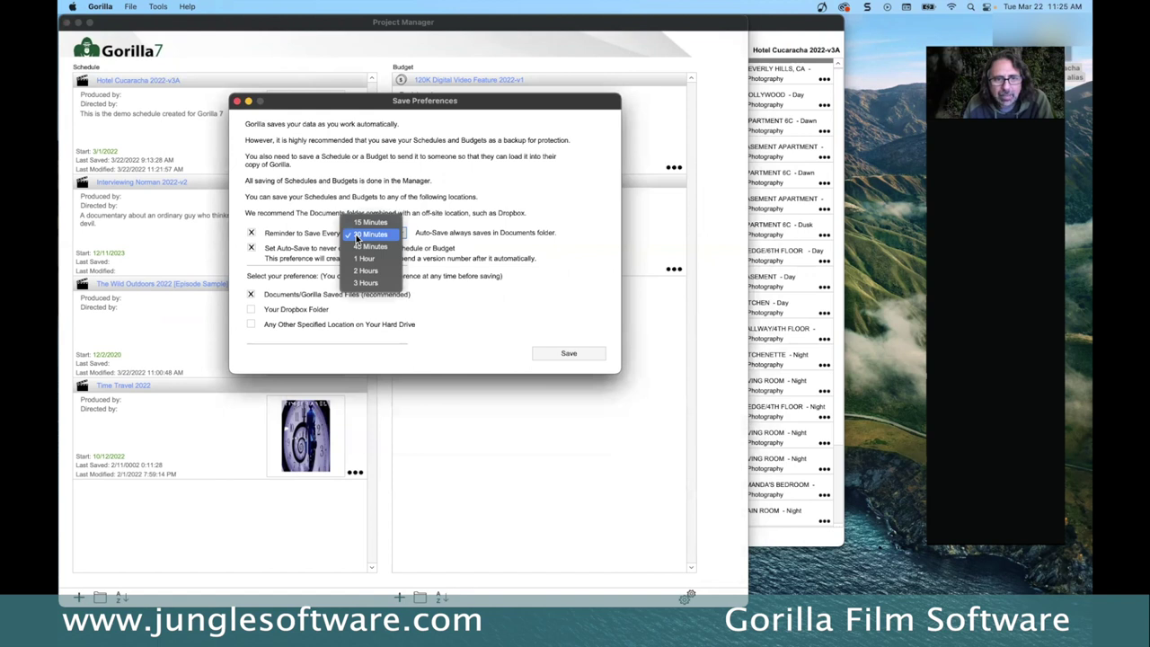
left_click(305, 240)
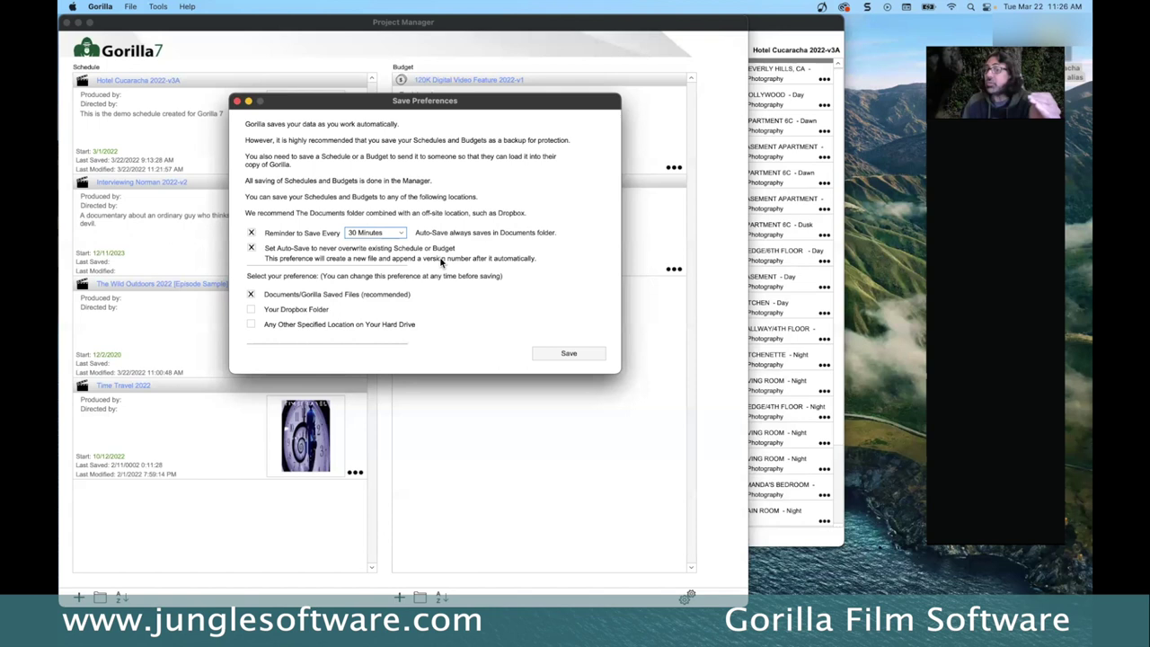
left_click(252, 248)
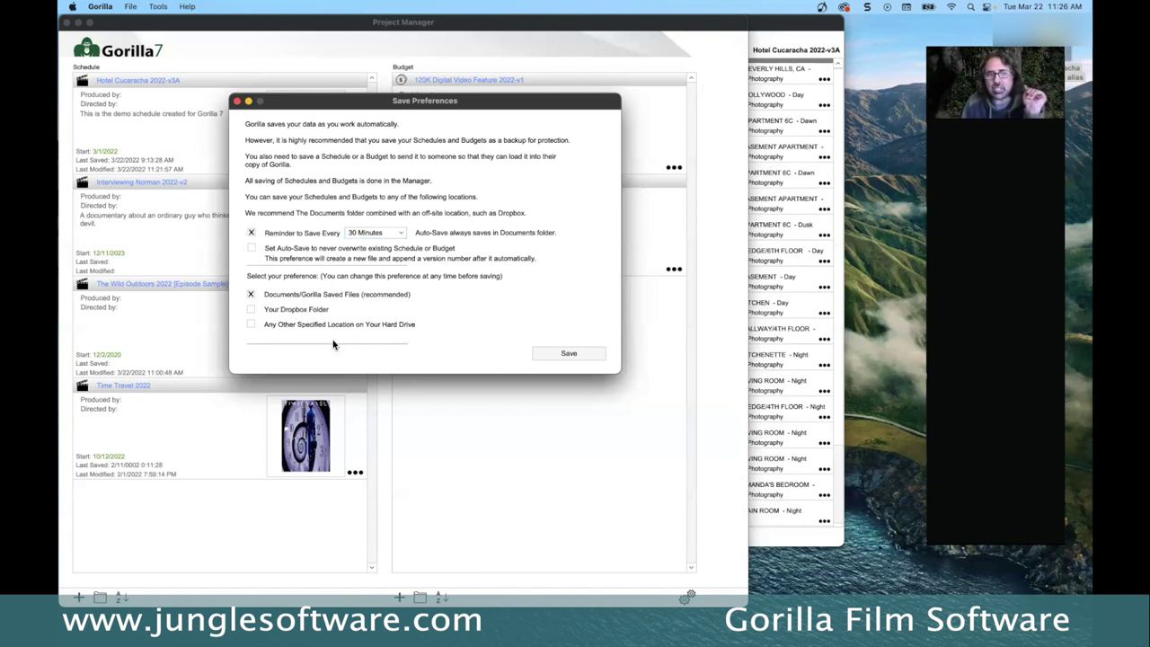
left_click(251, 248)
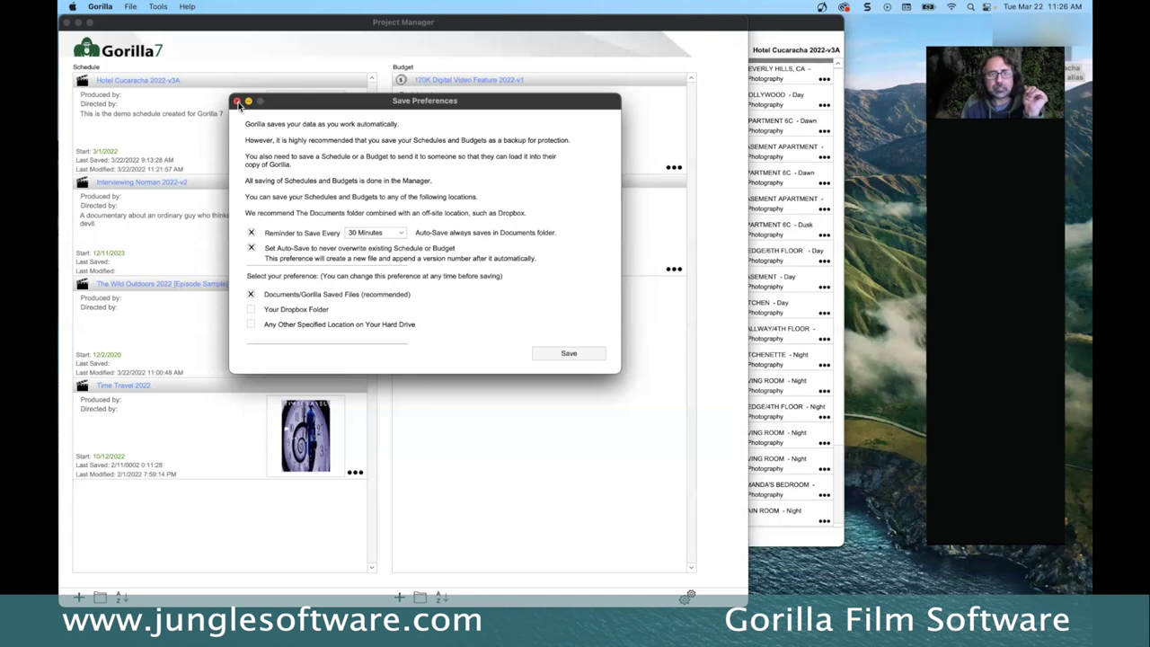
left_click(237, 101)
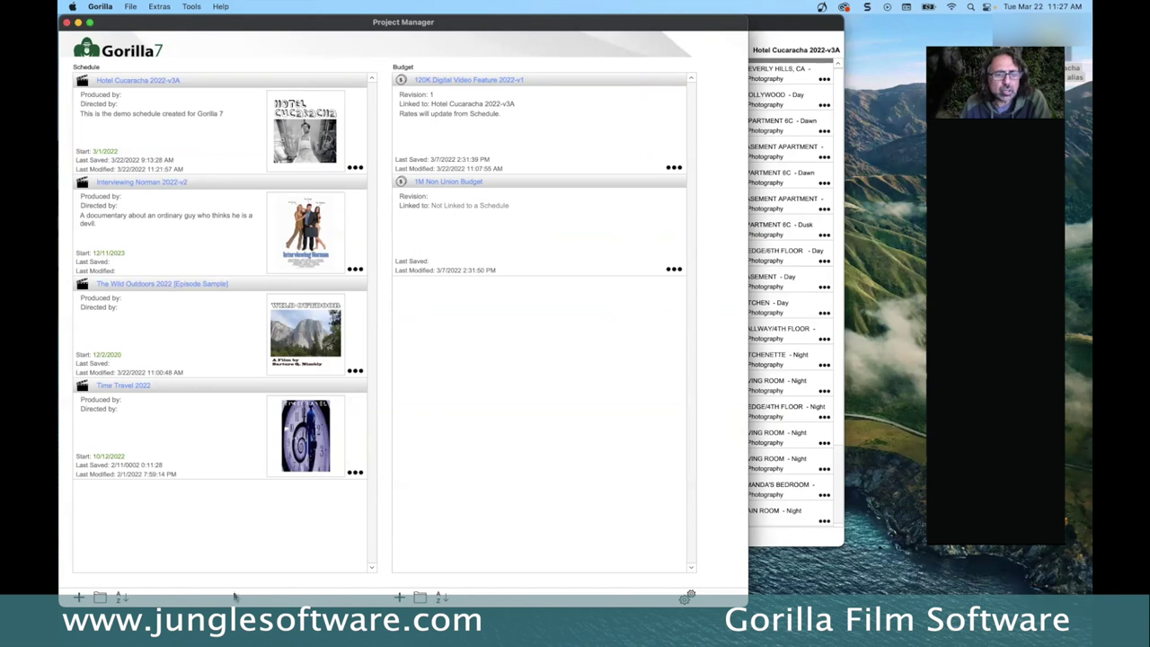
left_click(79, 597)
left_click_drag(459, 131, 464, 146)
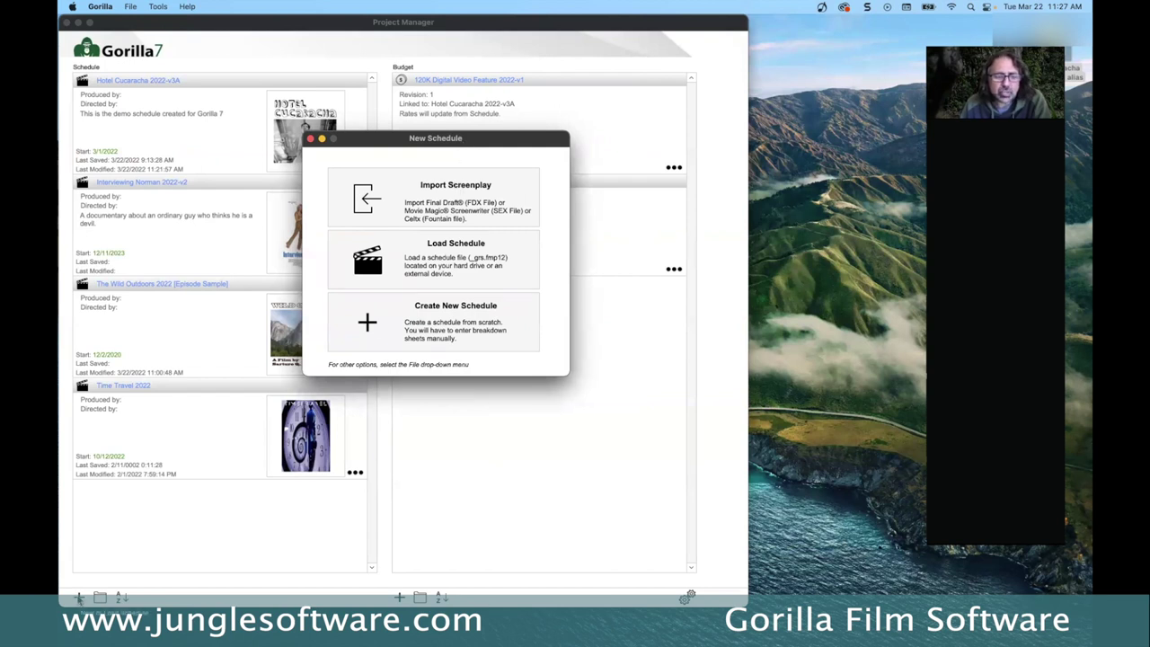
left_click(465, 198)
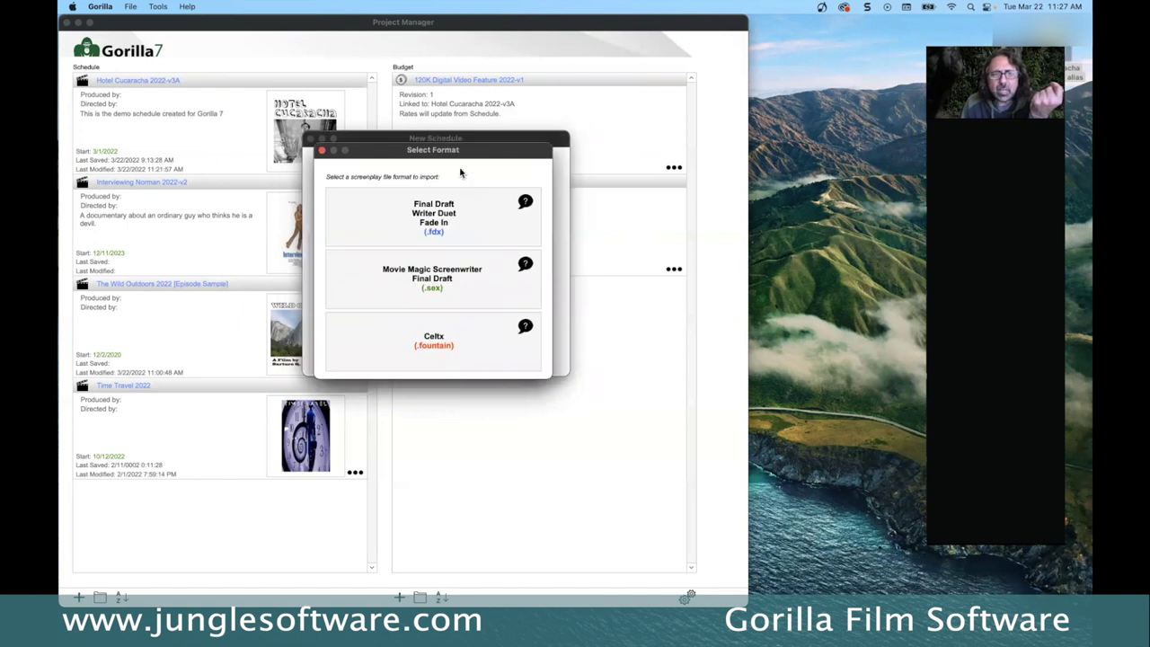
left_click_drag(459, 151, 490, 165)
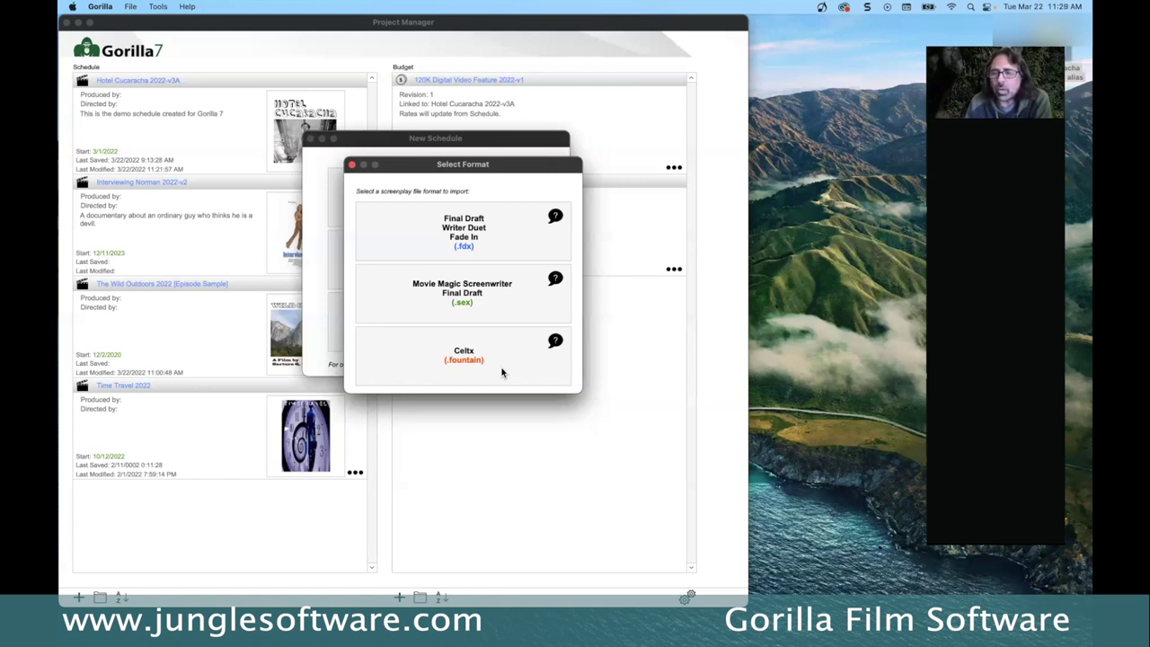
left_click(352, 166)
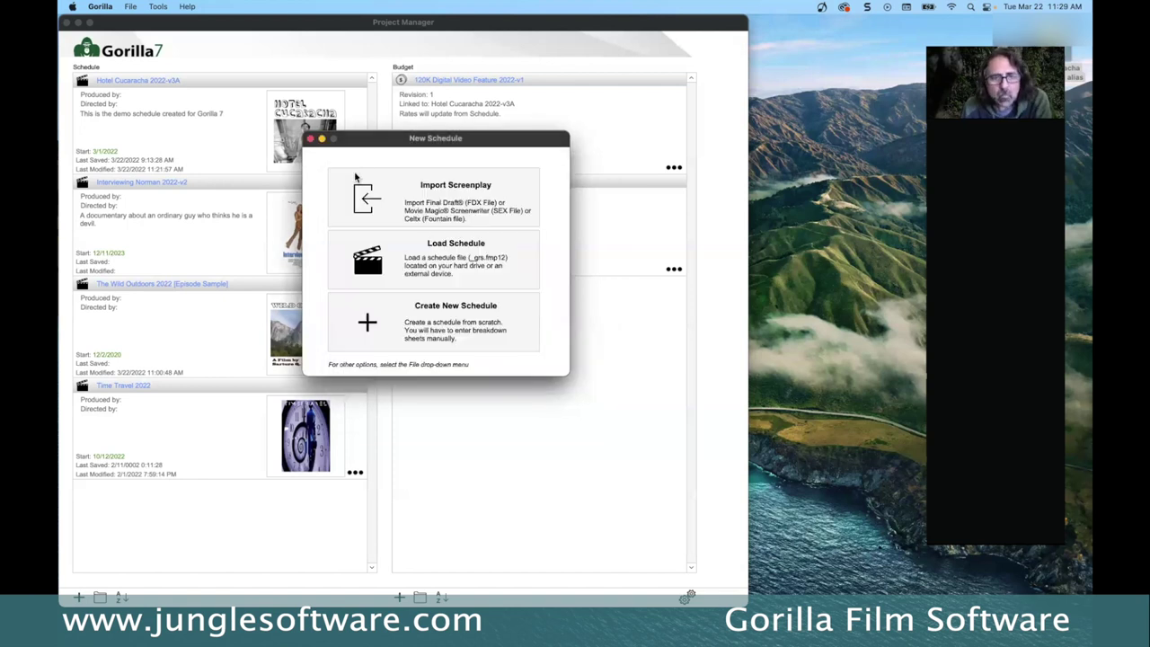
left_click(310, 139)
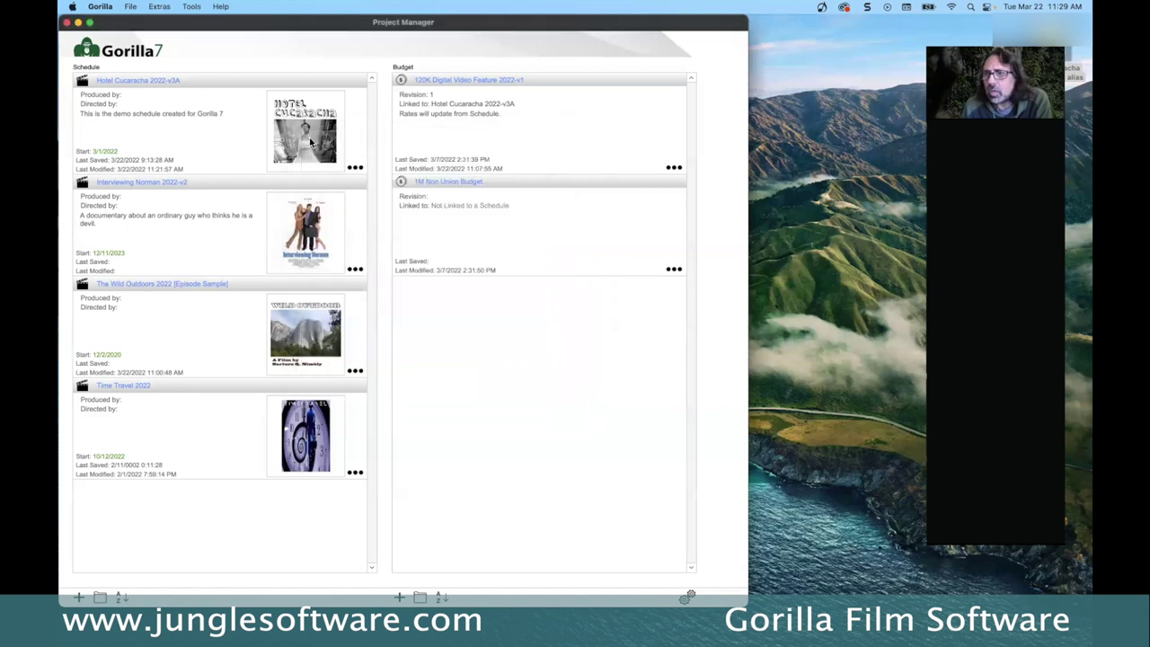